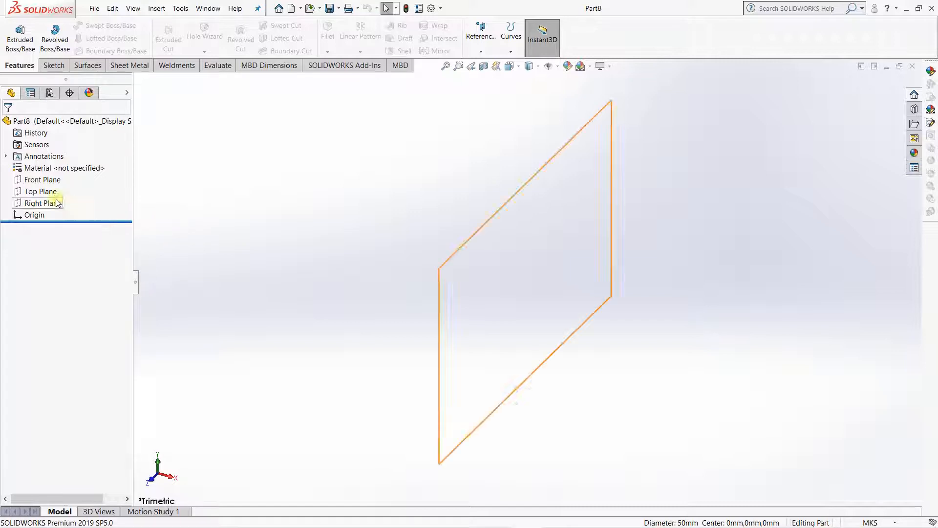
Step: Set the document units to MMGS (millimeter, gram, second) and discard the empty sketch started on the Top Plane
left_click(41, 191)
left_click(51, 177)
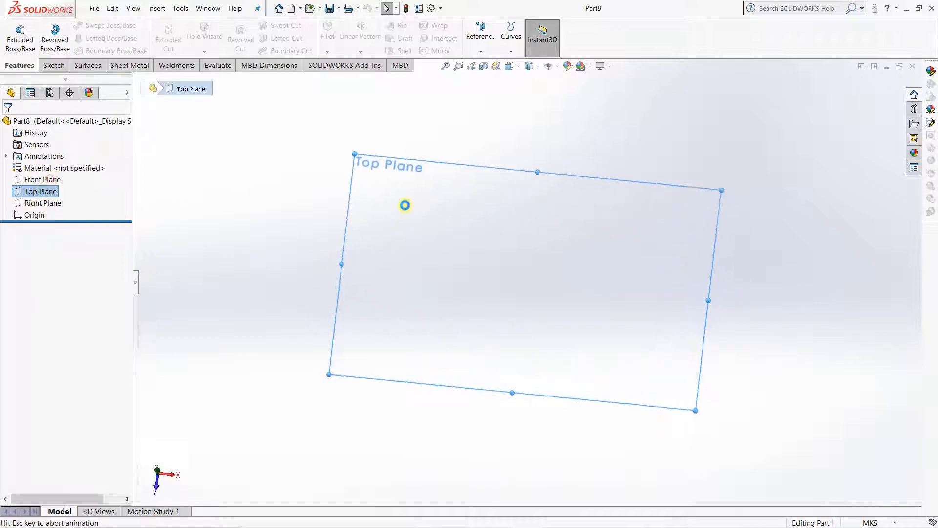
left_click(111, 26)
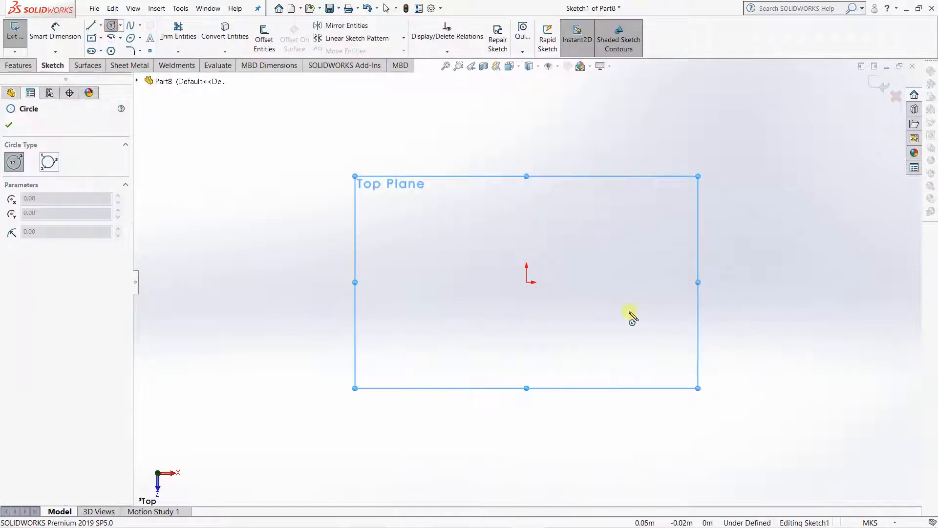
left_click(872, 523)
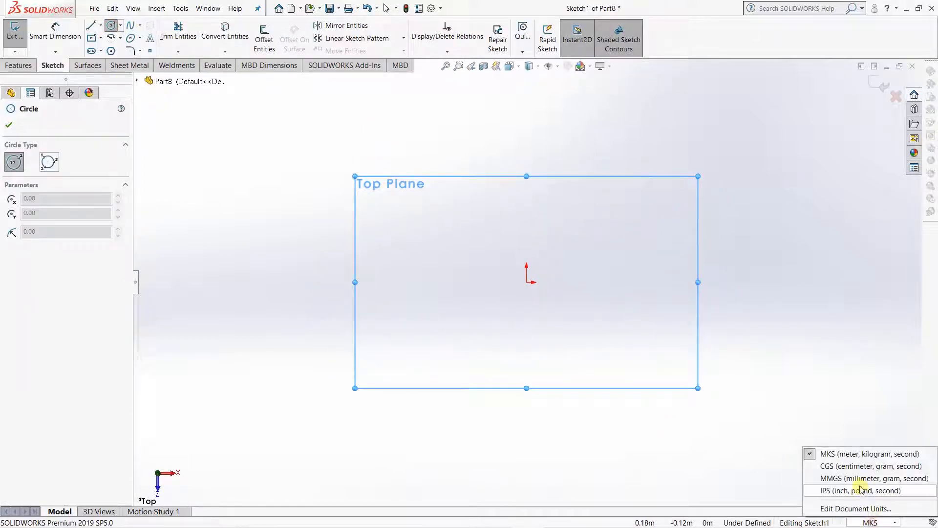
left_click(859, 479)
key("ctrl+z")
Step: Sketch a circle about 83 mm in diameter on the Top Plane, centred on the origin
left_click(48, 193)
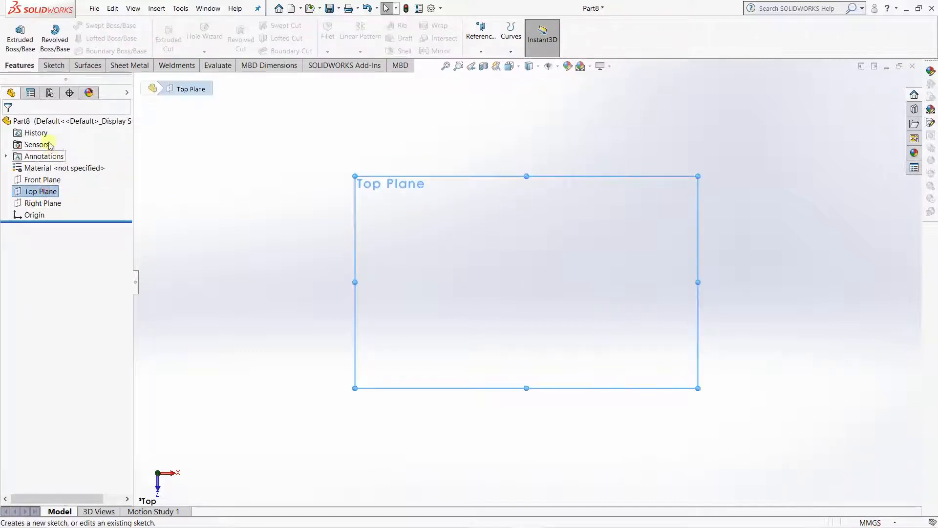
left_click(51, 68)
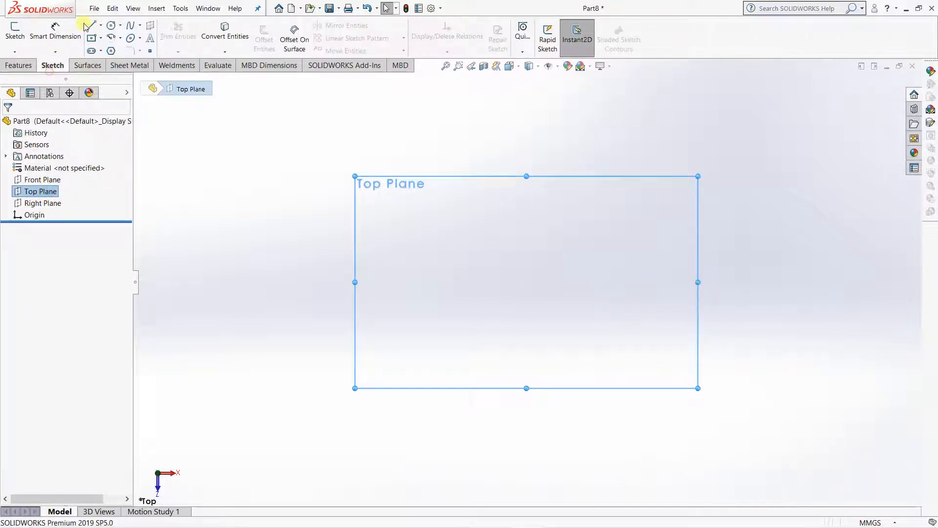
left_click(112, 25)
left_click(527, 282)
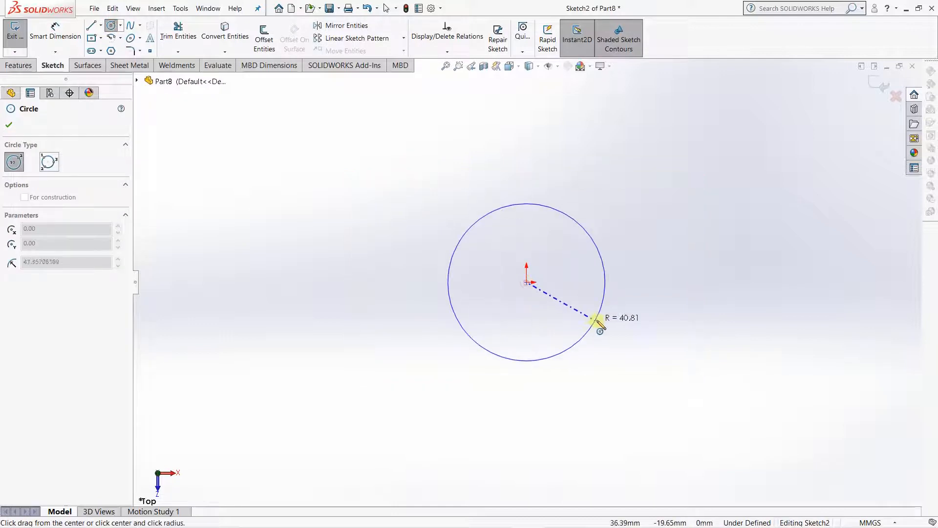
left_click(599, 316)
Step: Dimension the circle's diameter to 50 mm and exit the sketch
left_click(54, 47)
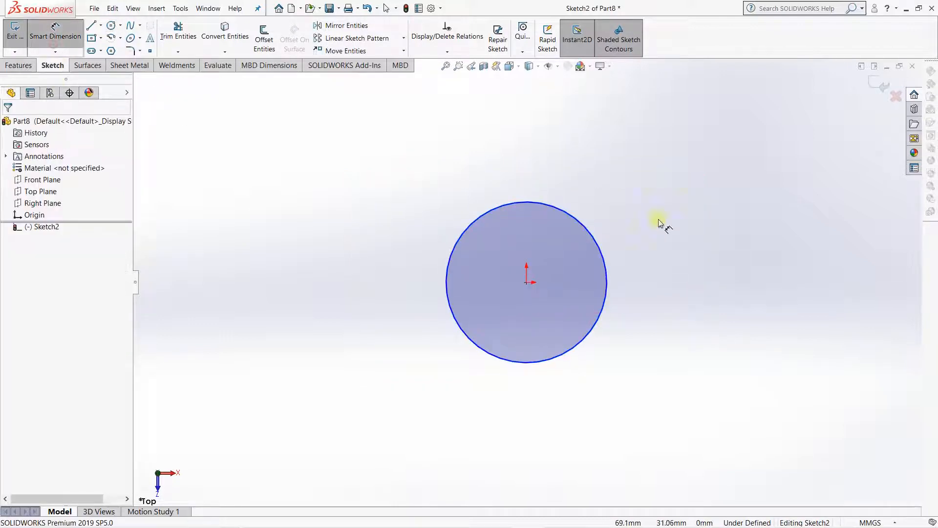
left_click(601, 251)
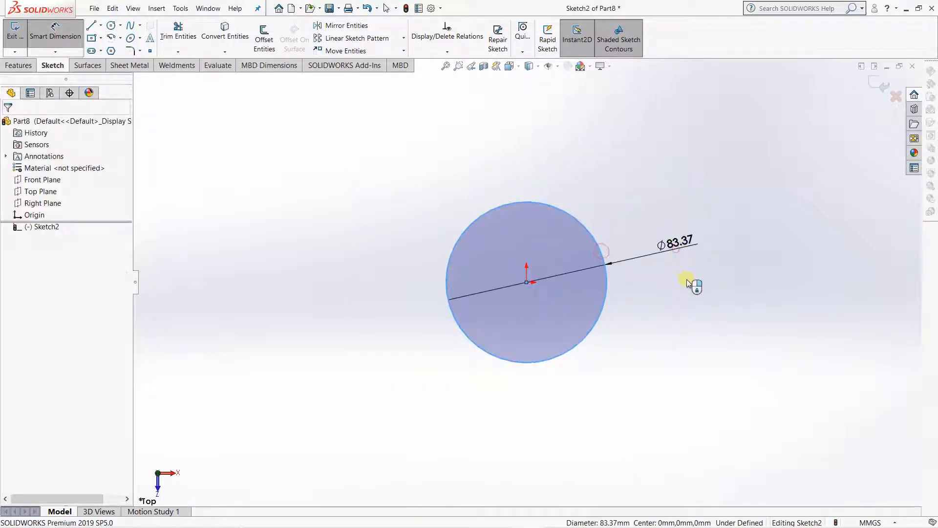
left_click(688, 281)
type("50")
key("Return")
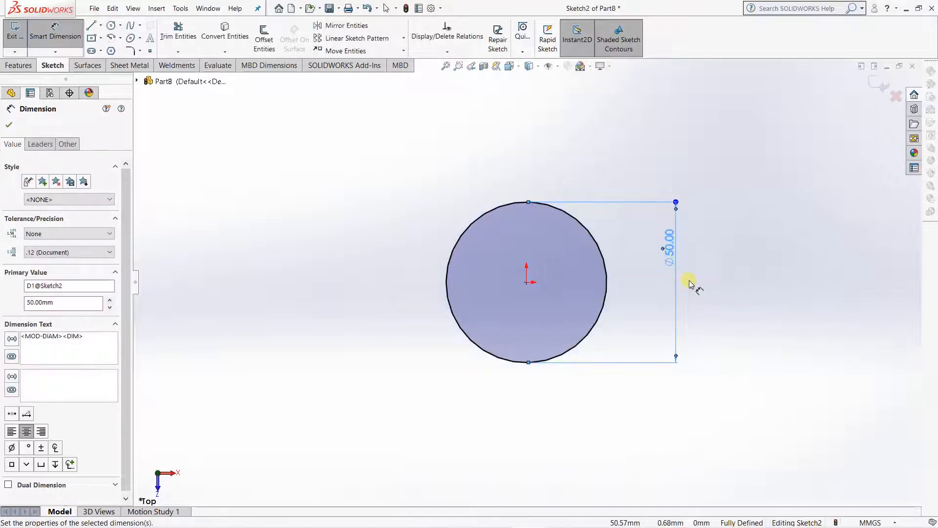
left_click(877, 82)
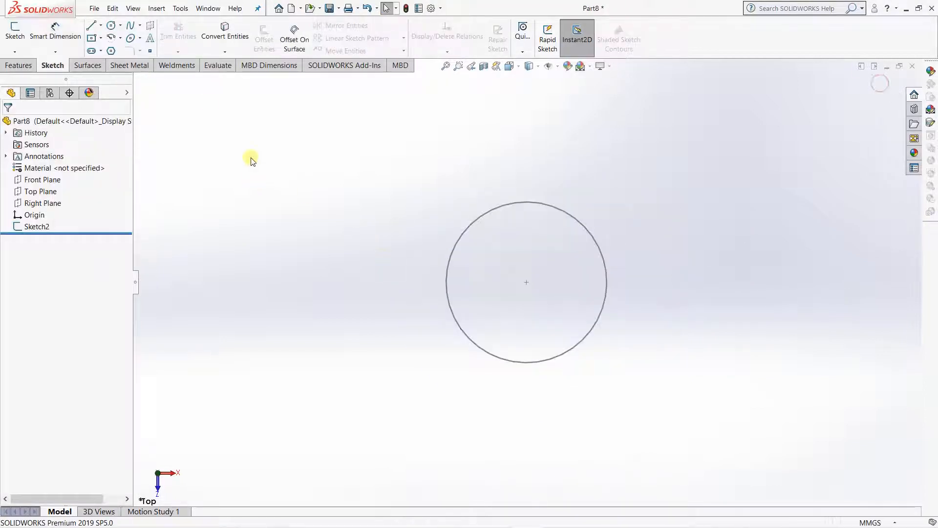
Step: Start a boss extrusion of the circle sketch, using Sketch Plane as the start condition
left_click(19, 65)
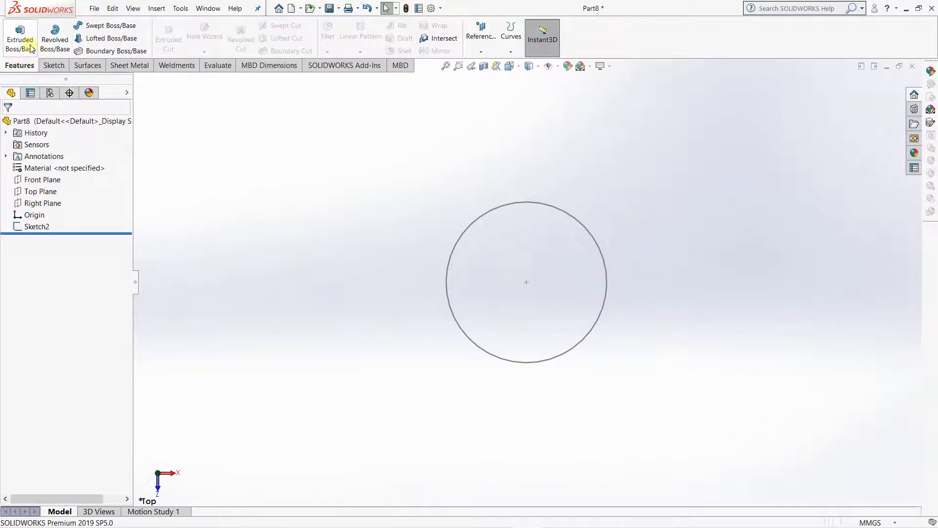
left_click(20, 34)
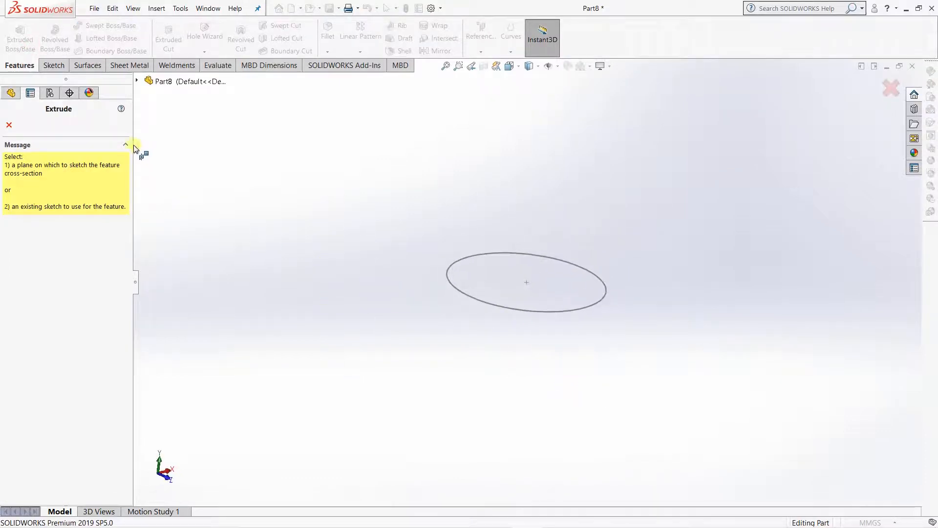
left_click(608, 290)
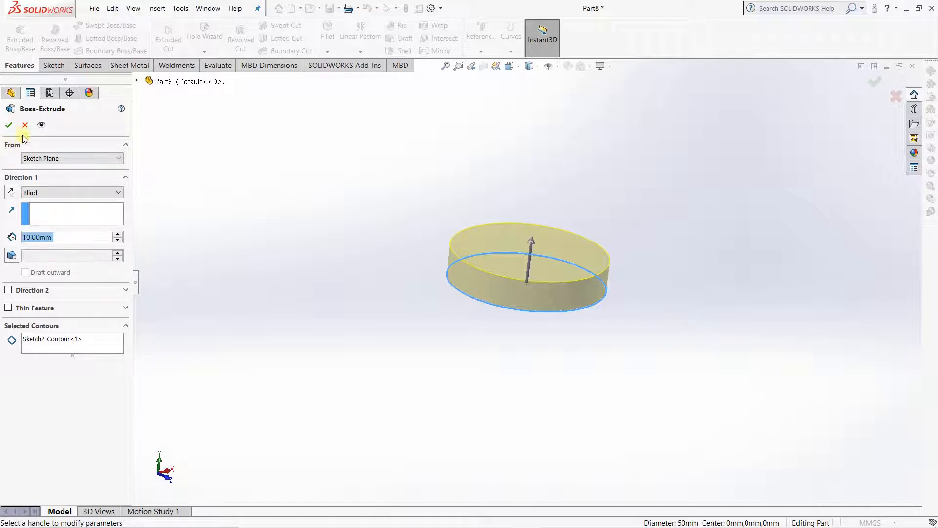
left_click(112, 159)
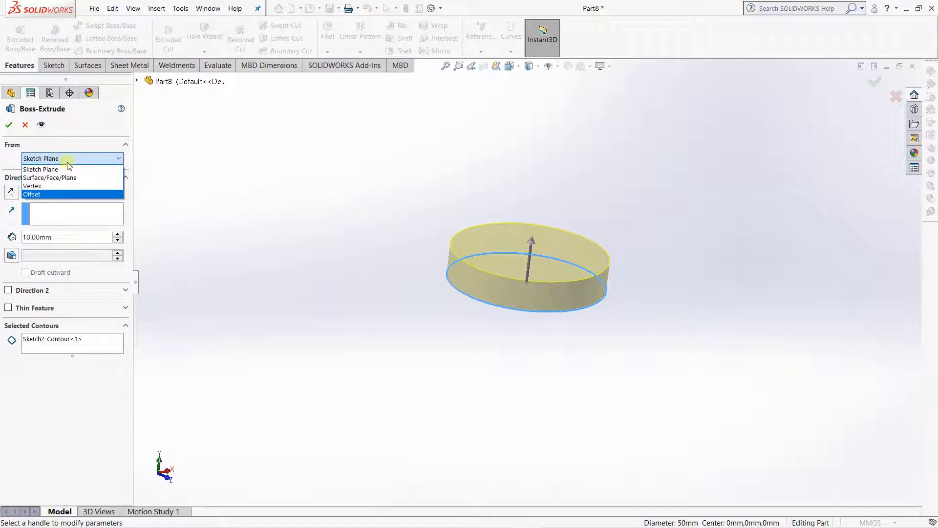
left_click(49, 171)
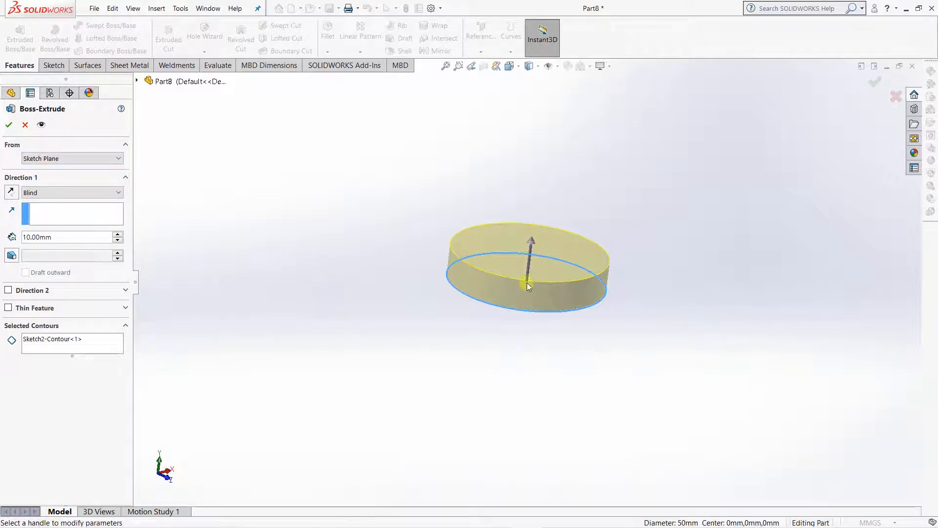
mouse_move(619, 228)
middle_mouse_down()
mouse_move(677, 268)
mouse_move(652, 243)
mouse_move(635, 300)
mouse_move(684, 292)
middle_mouse_up()
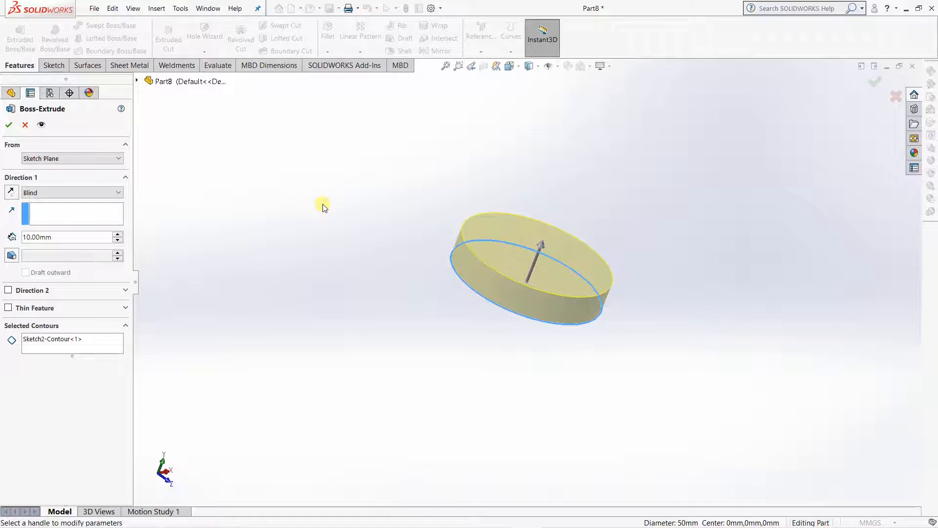
Step: Change the extrusion's start condition to Offset and stretch its blind depth to 18 mm
left_click(76, 159)
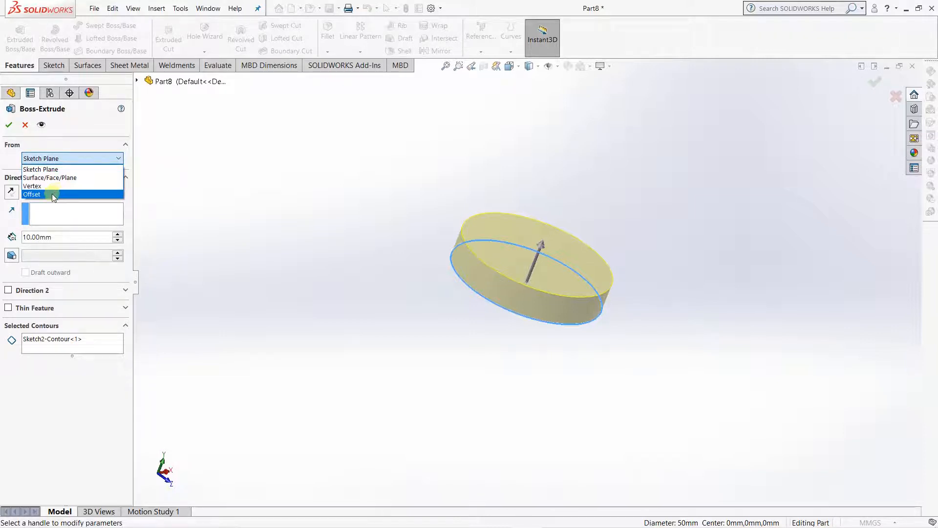
left_click(52, 193)
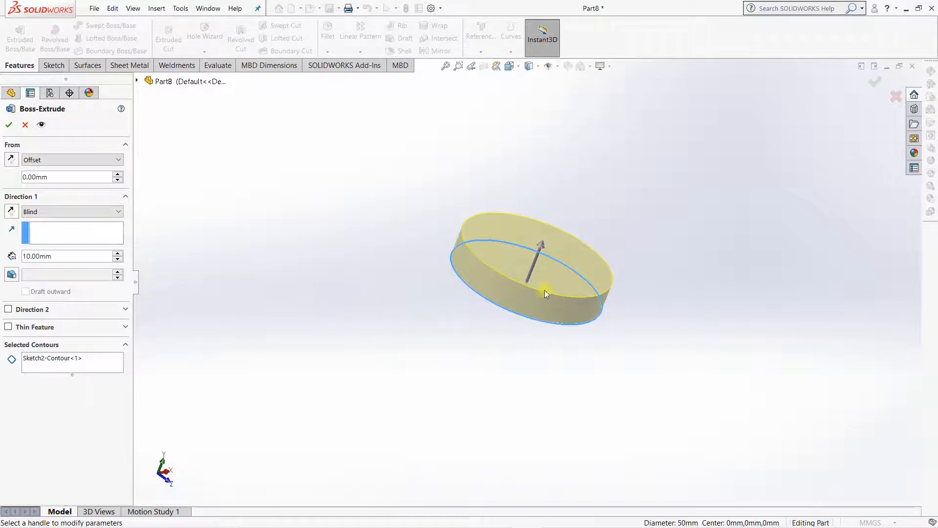
left_click_drag(541, 245, 549, 221)
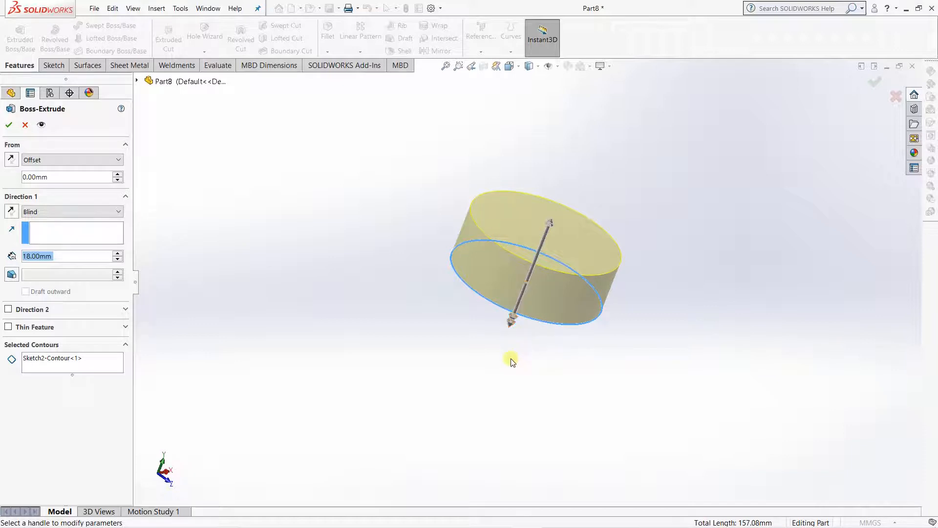
middle_click_drag(547, 371, 572, 315)
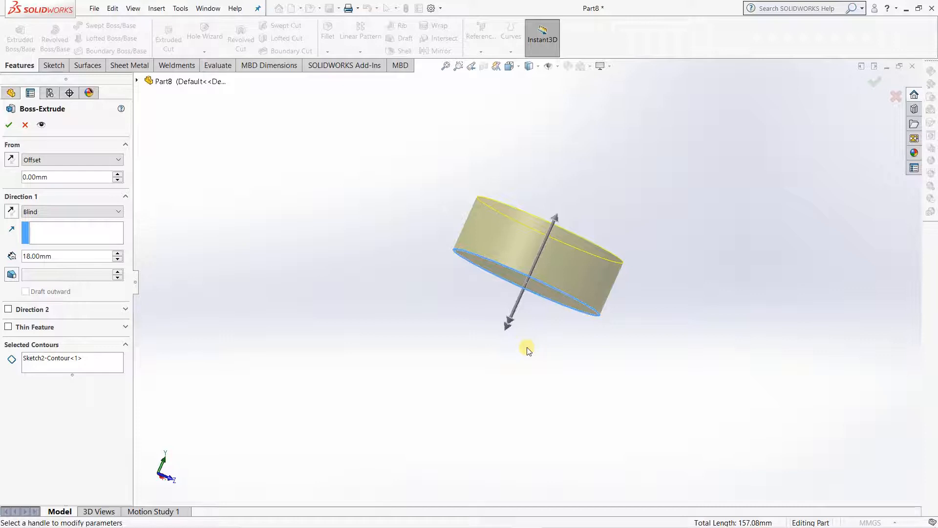
Step: Set the extrusion's start offset to 10 mm and create the cylindrical boss
left_click(65, 177)
type("10")
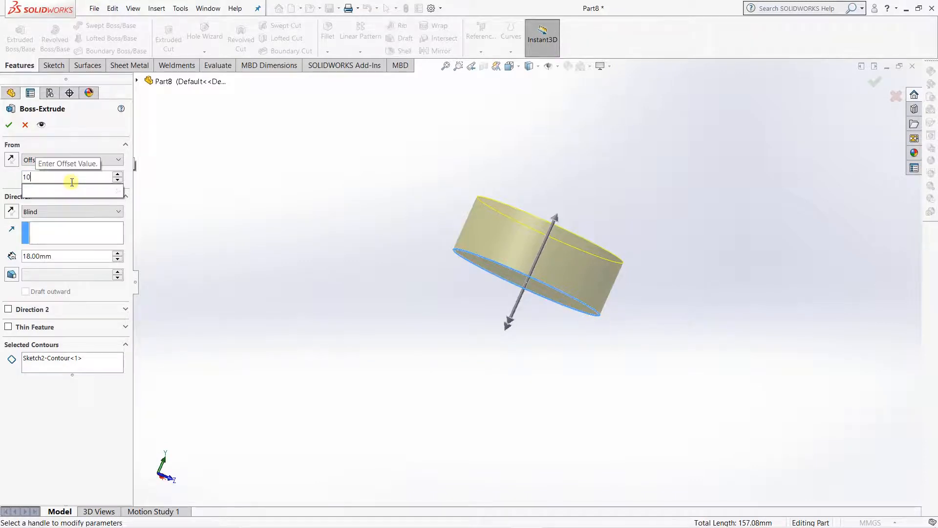
key("Return")
middle_click_drag(645, 352, 616, 386)
scroll(552, 307, "down", 2)
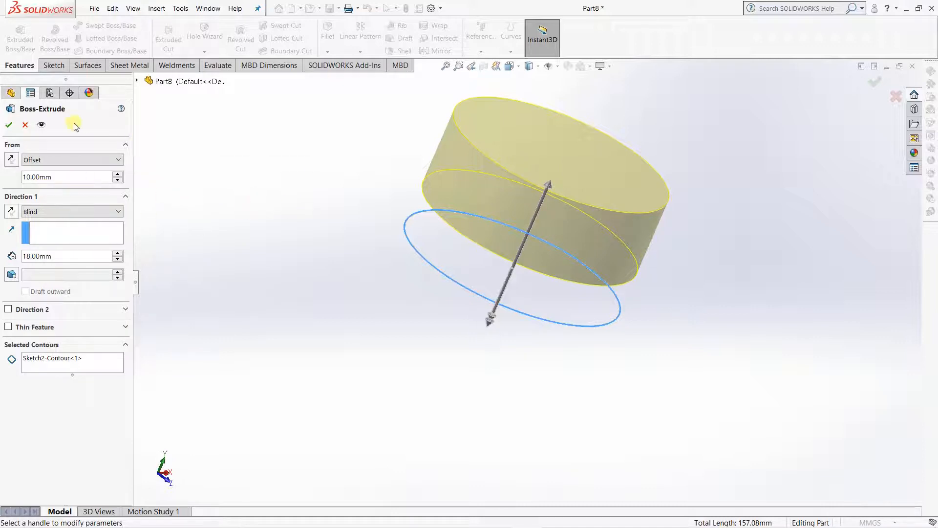
left_click(9, 126)
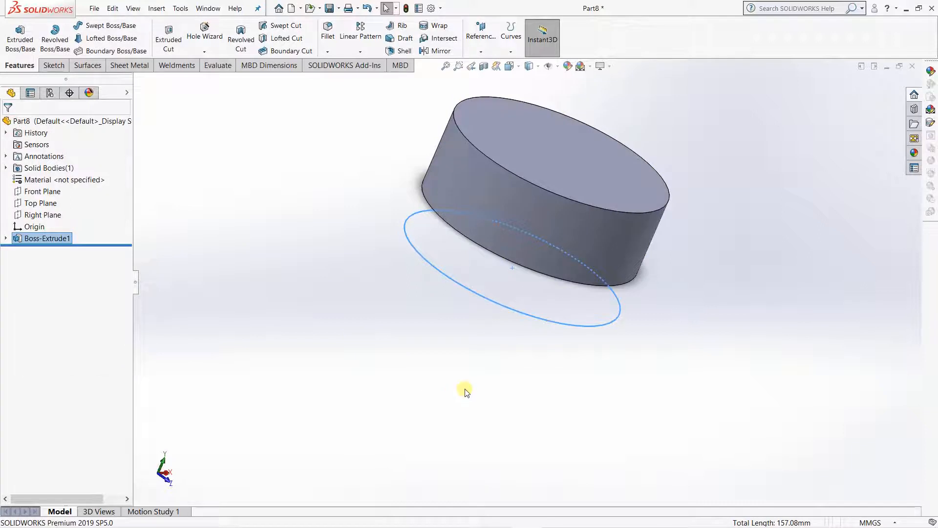
Step: Delete the extruded boss while keeping its circle sketch
middle_click_drag(465, 389, 419, 352)
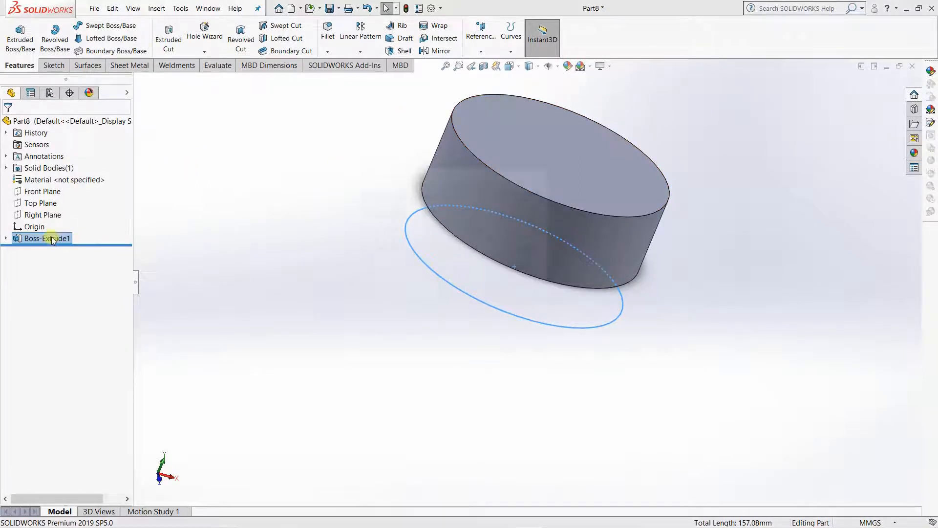
key("Delete")
left_click(526, 194)
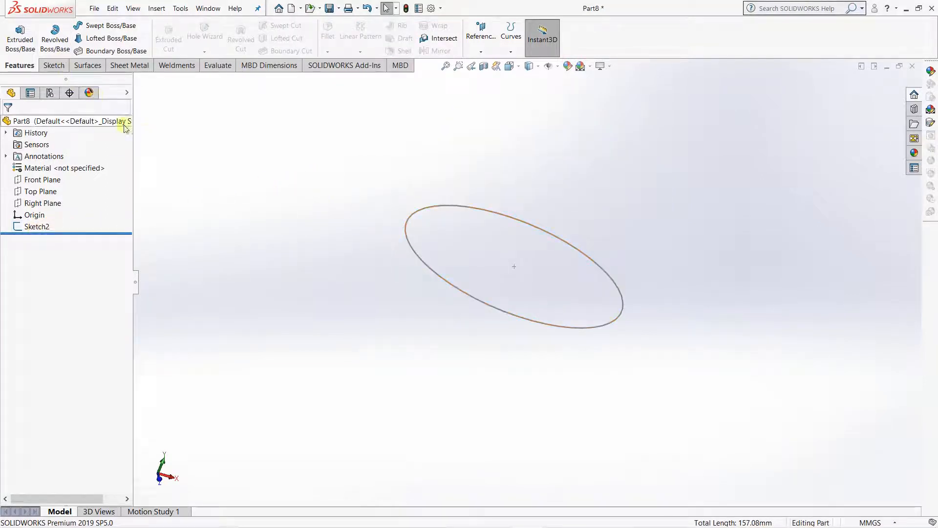
left_click(20, 39)
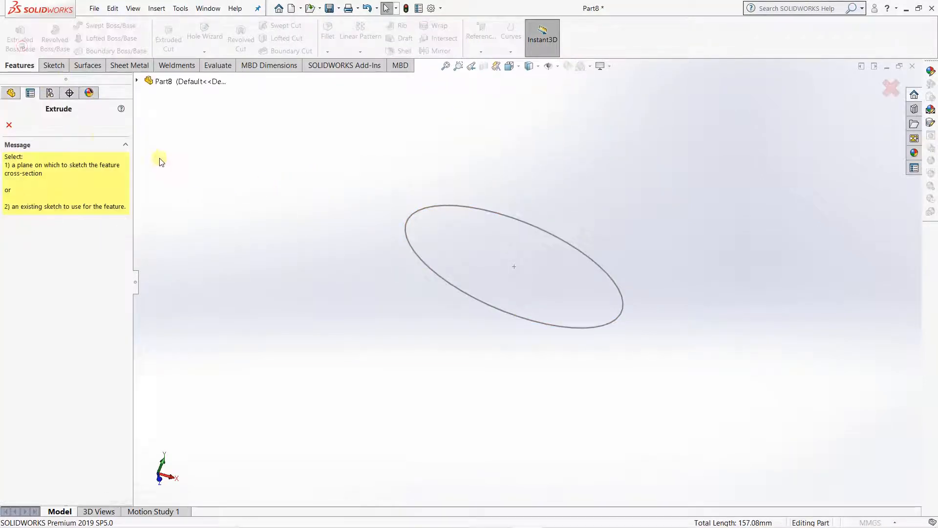
left_click(406, 231)
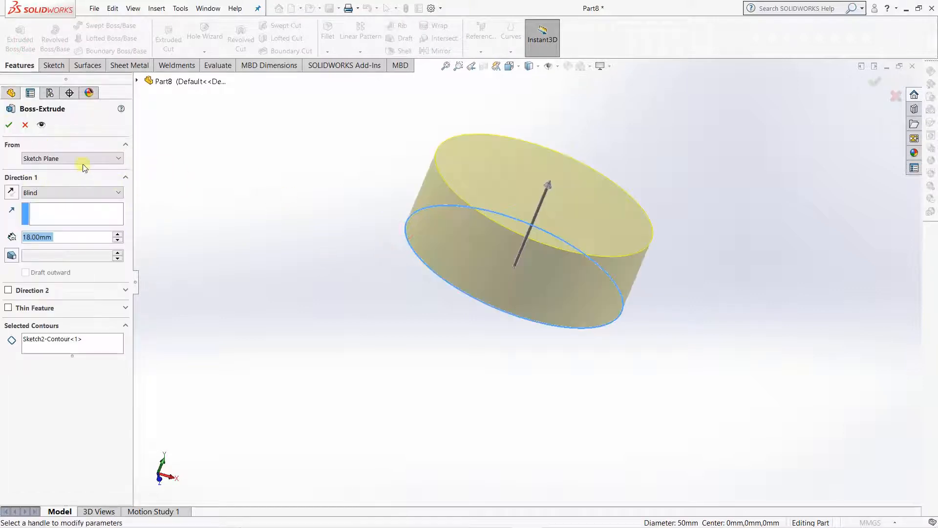
left_click(79, 159)
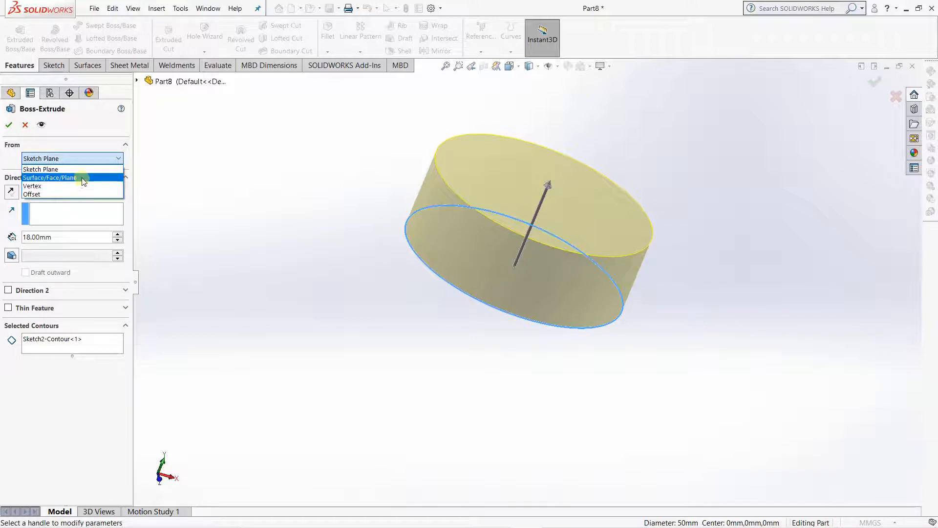
left_click(26, 125)
left_click(25, 125)
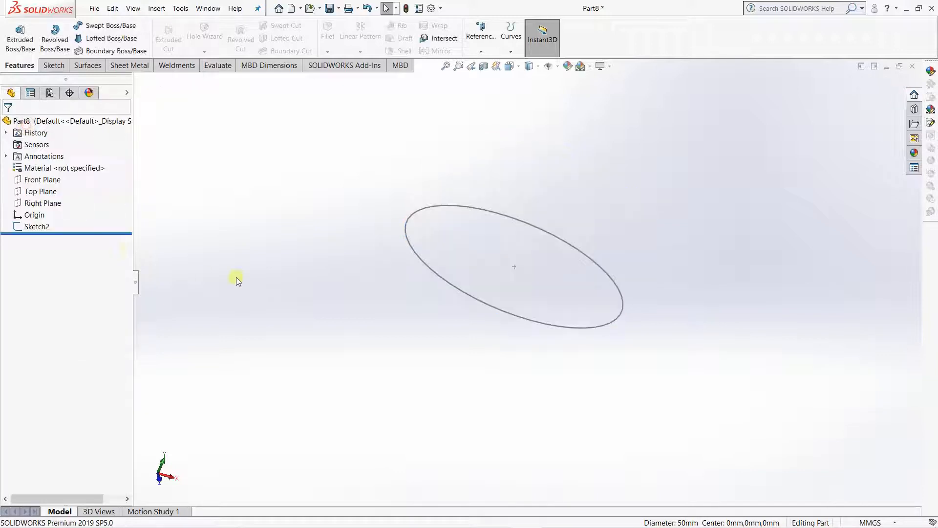
Step: Start a new sketch on the Front Plane
middle_click_drag(649, 244, 514, 331)
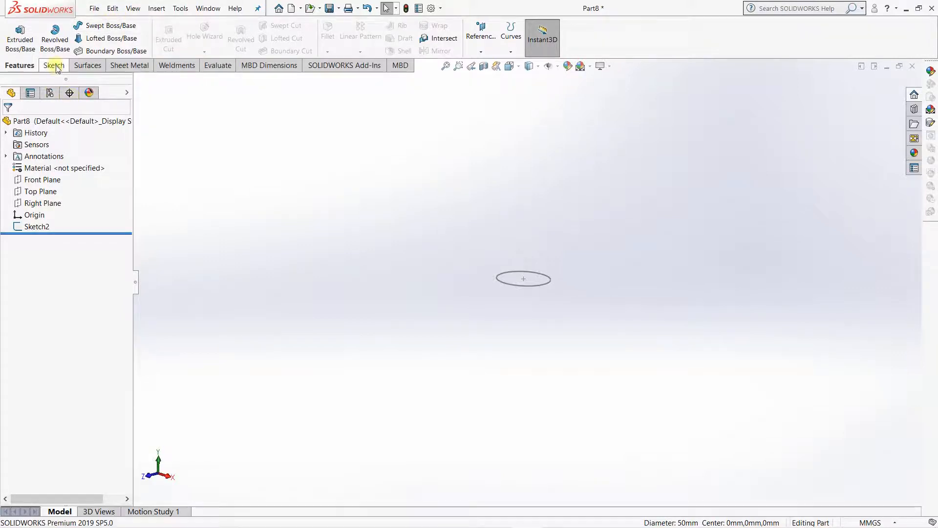
left_click(42, 180)
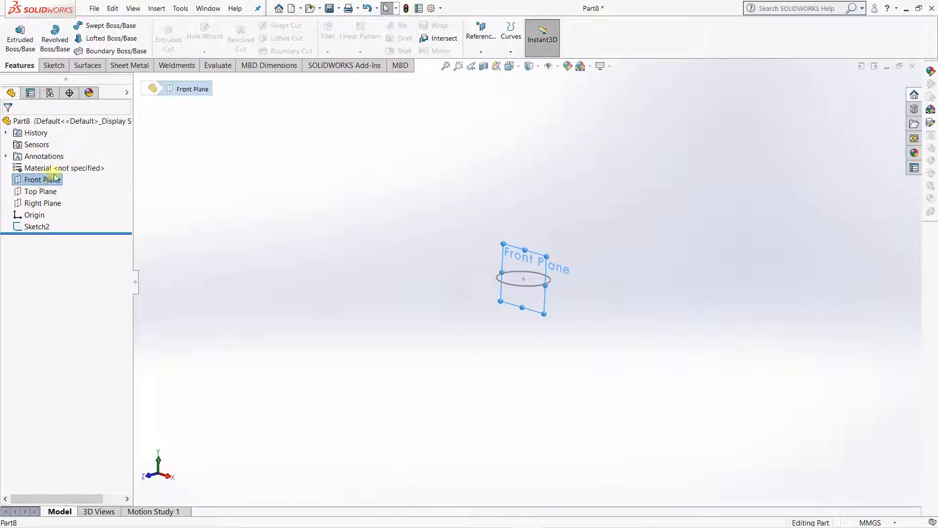
left_click(54, 65)
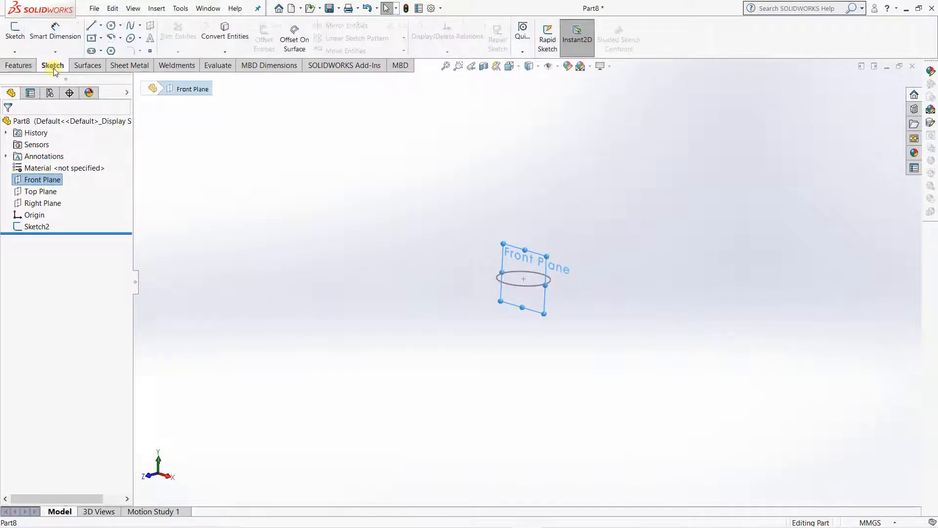
left_click(16, 31)
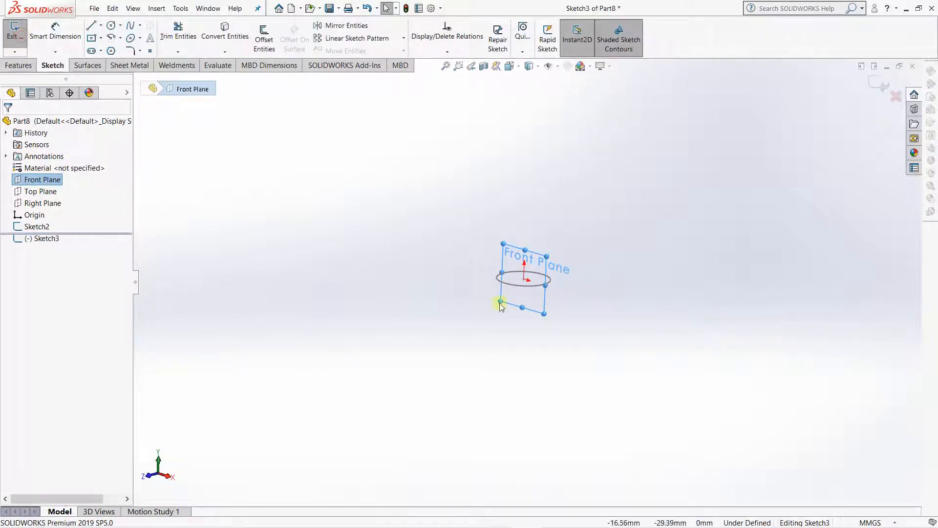
left_click(509, 66)
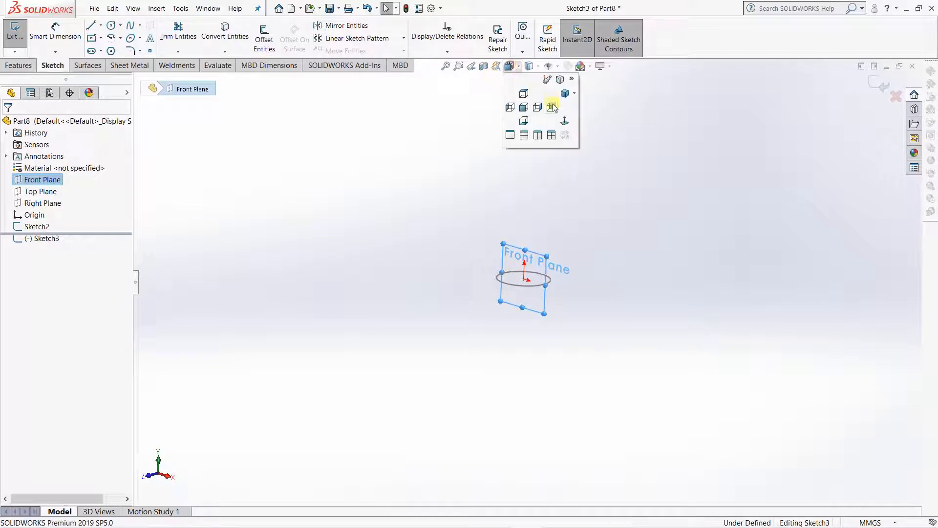
left_click(564, 119)
scroll(288, 250, "up", 5)
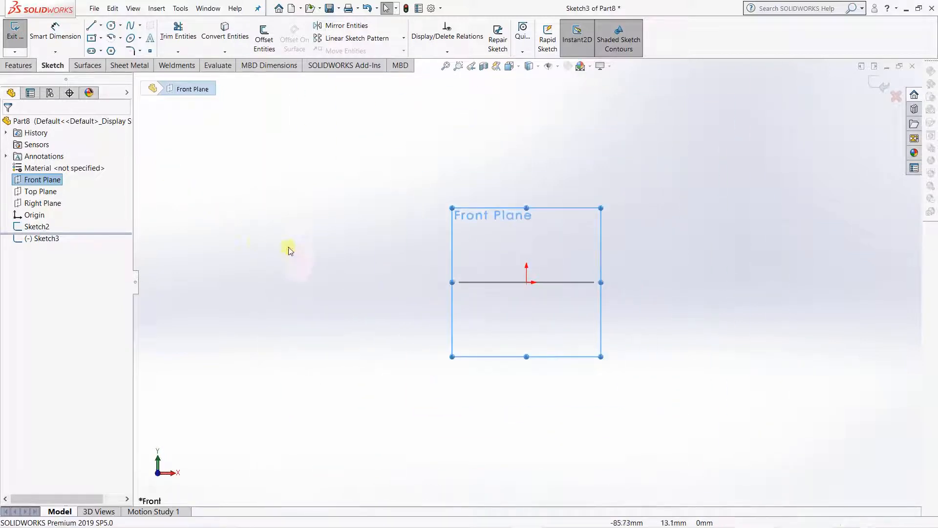
scroll(714, 184, "up", 2)
scroll(704, 170, "down", 2)
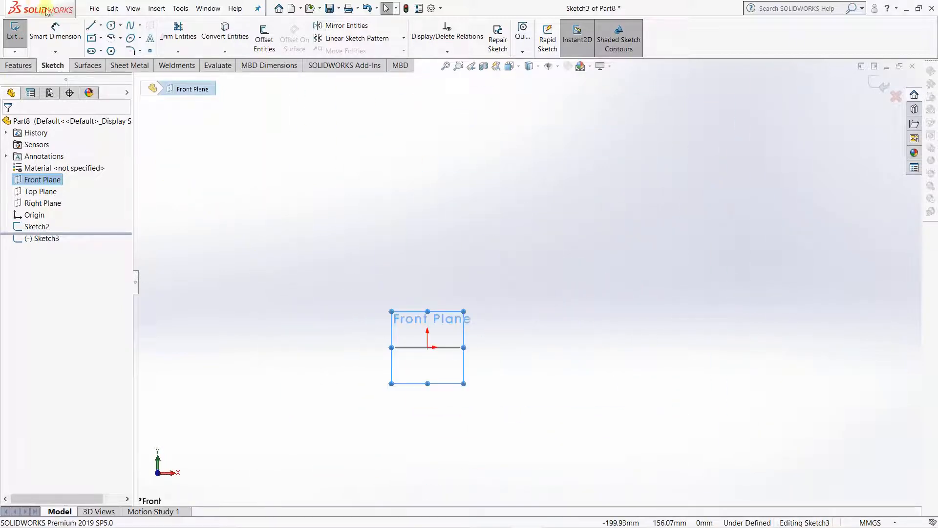
Step: Sketch an inclined line about 199 mm long above the circle, rising towards positive X, and exit the sketch
left_click(91, 25)
left_click(493, 251)
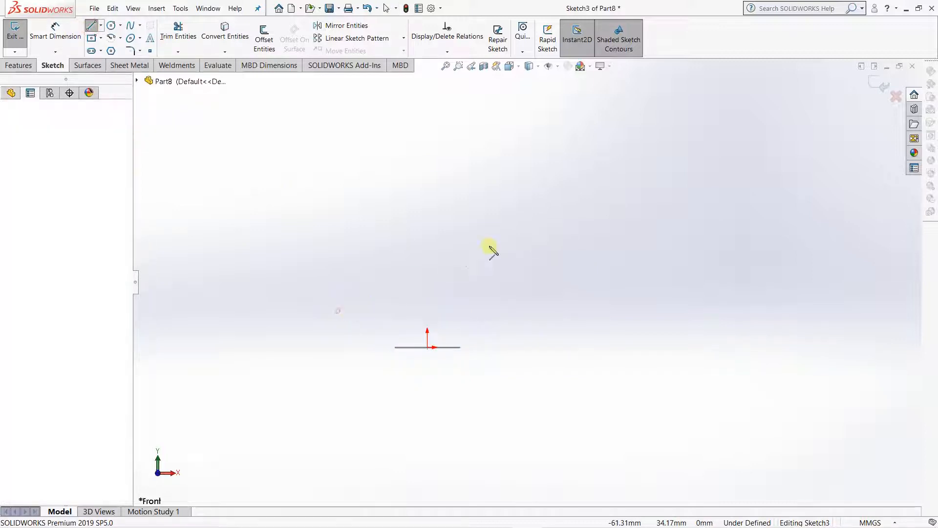
left_click(577, 205)
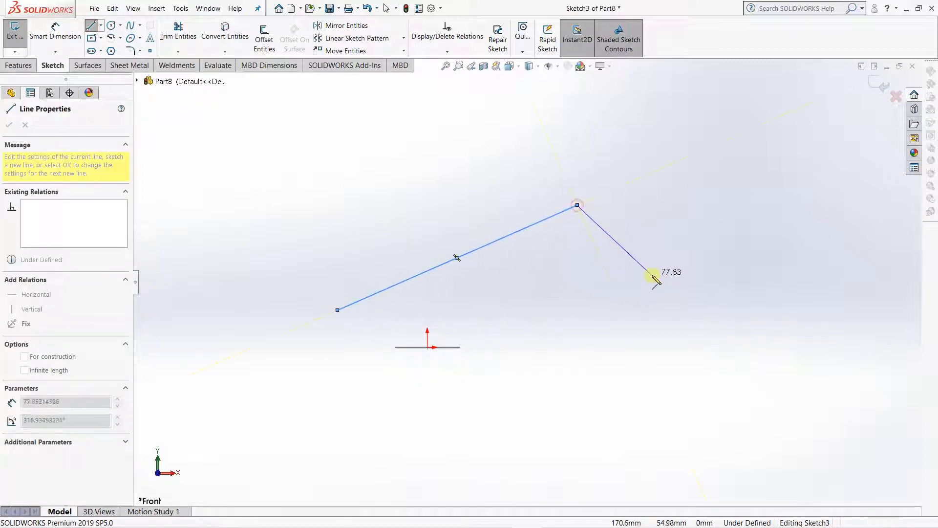
key("Escape")
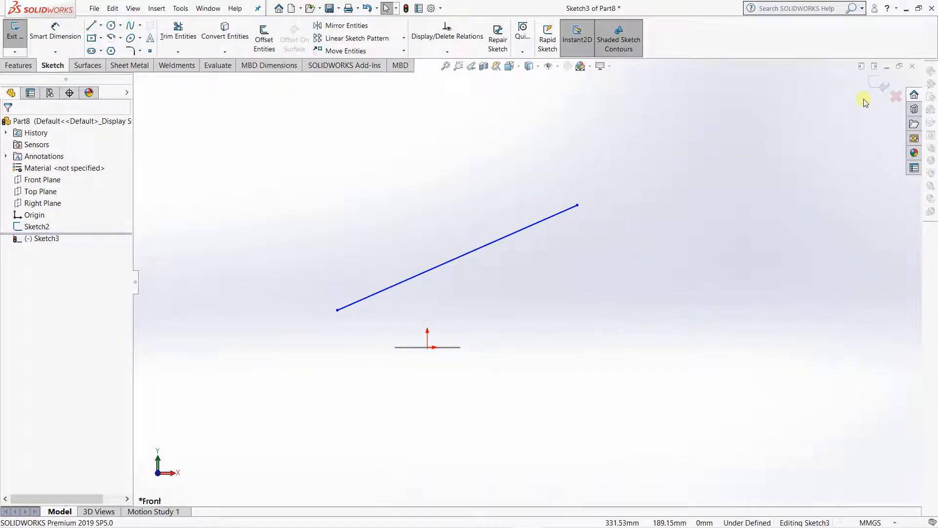
left_click(883, 86)
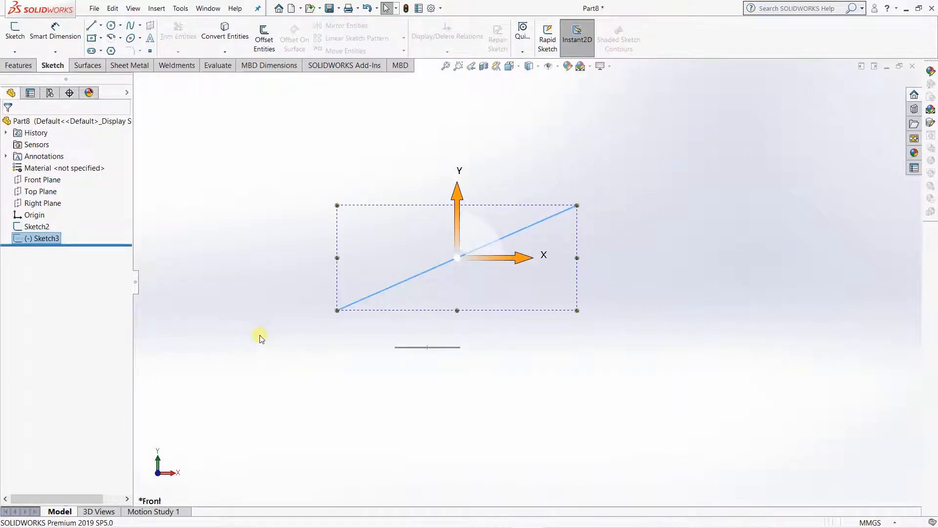
left_click(274, 351)
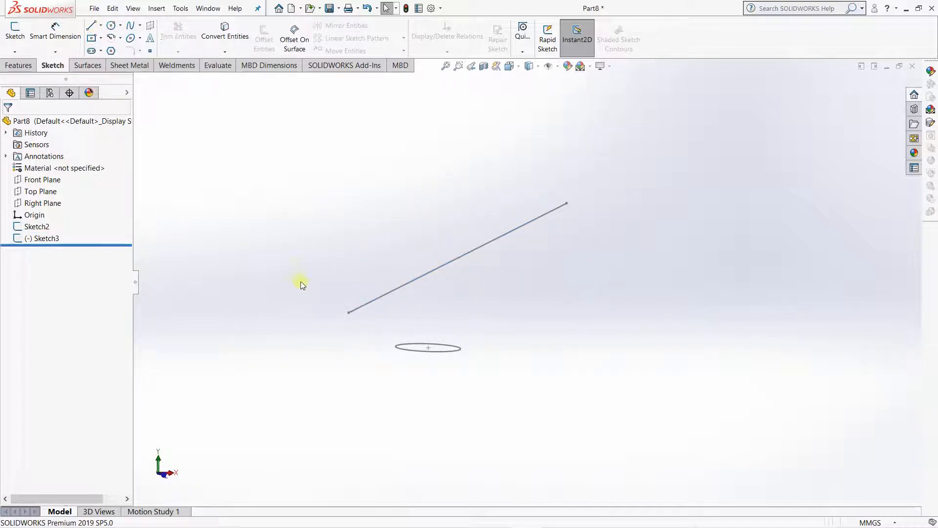
Step: Create a reference plane perpendicular to the inclined line and coincident with its lower endpoint
left_click(19, 66)
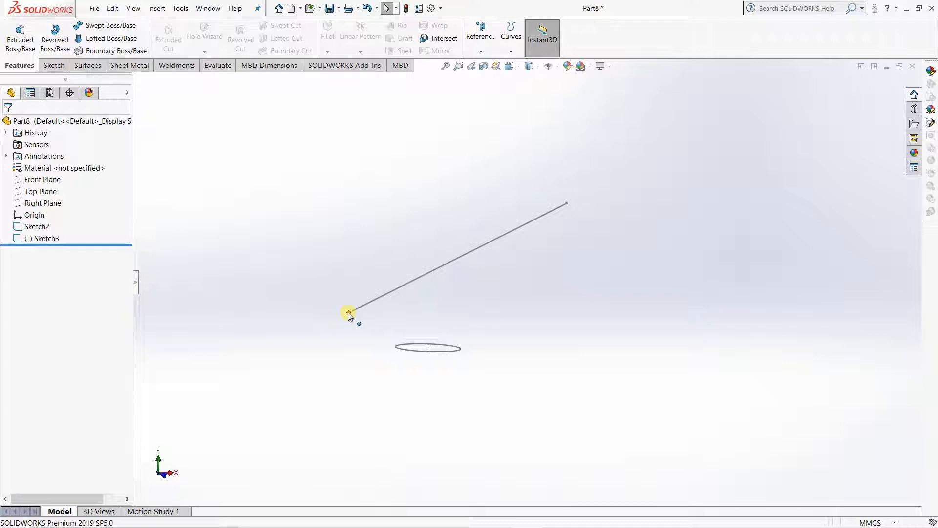
left_click(473, 42)
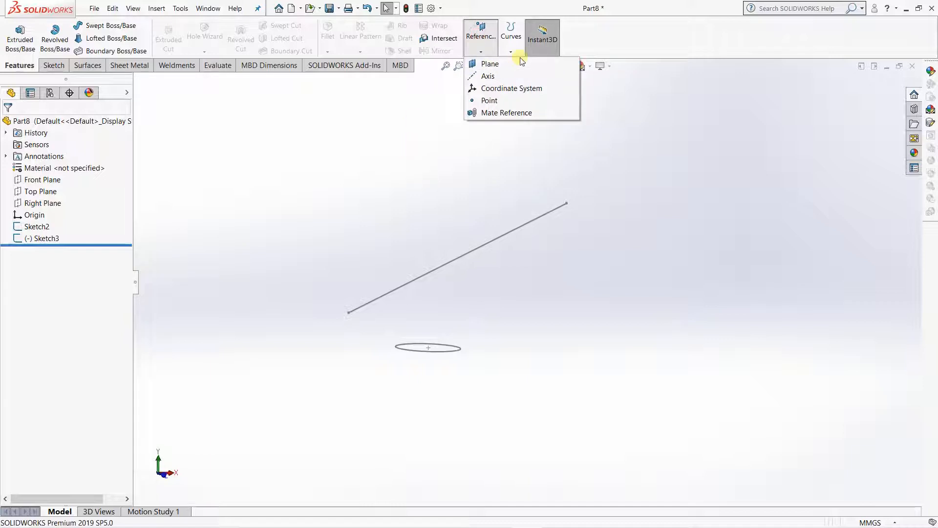
left_click(486, 64)
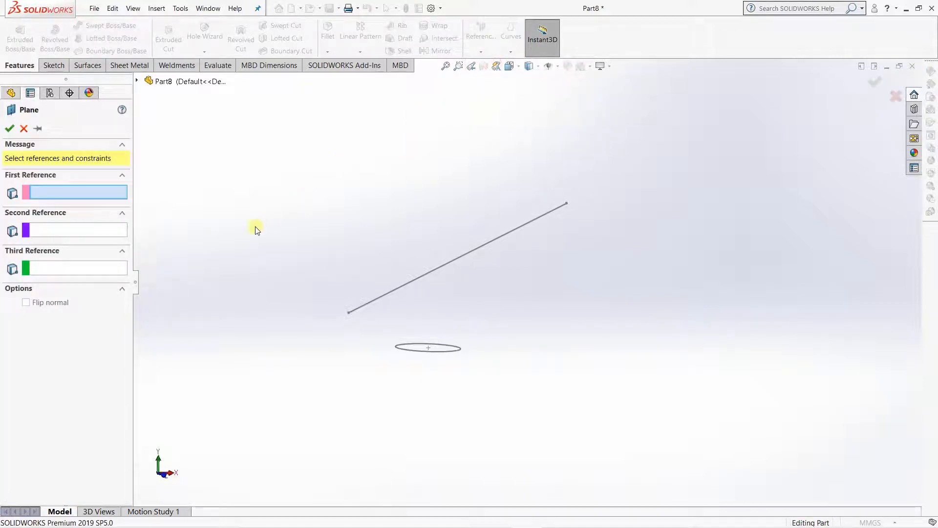
left_click(403, 288)
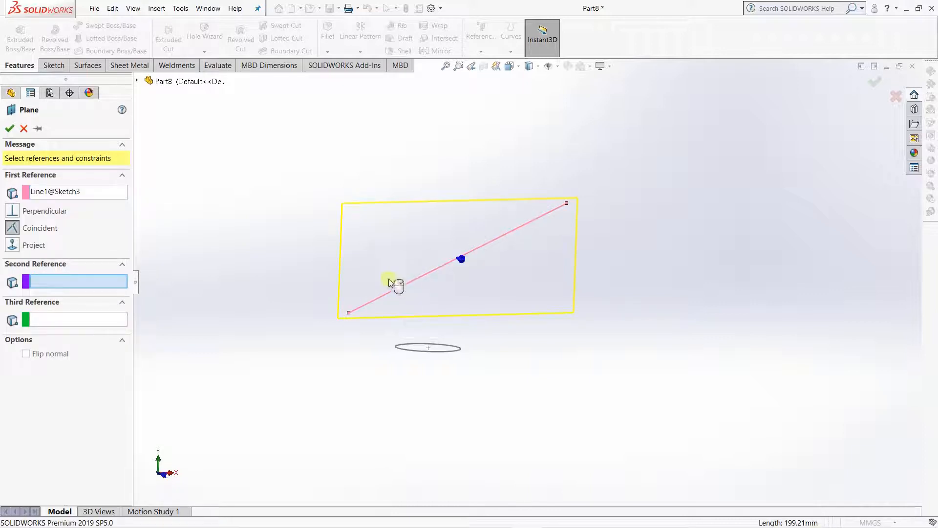
left_click(50, 282)
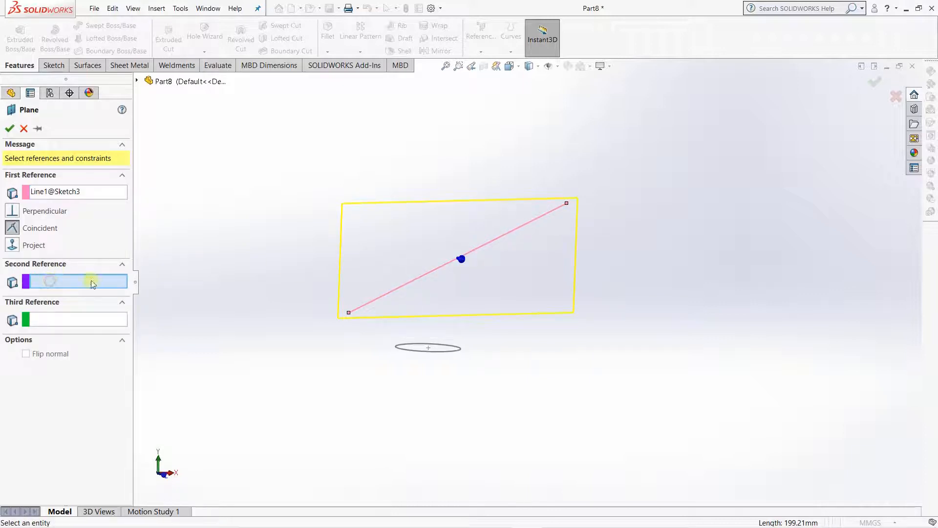
left_click(349, 314)
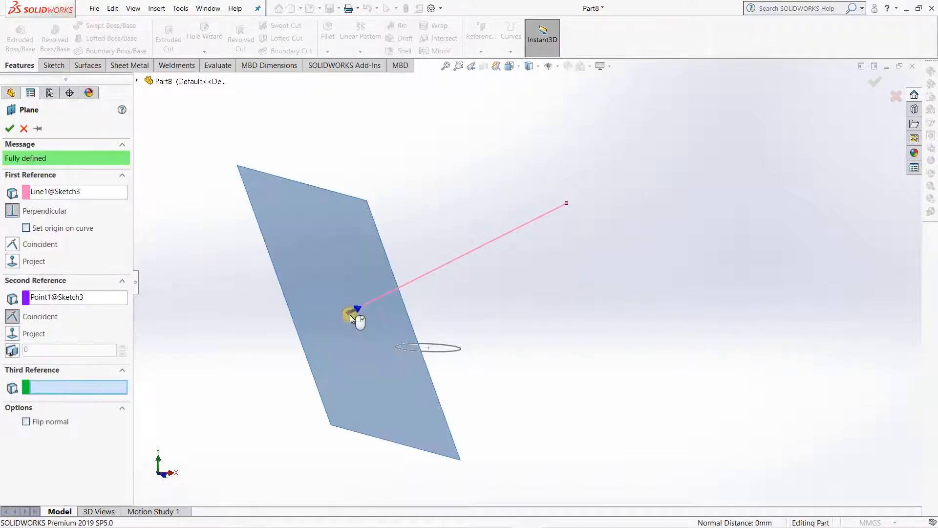
mouse_move(609, 324)
middle_mouse_down()
mouse_move(546, 323)
mouse_move(543, 340)
middle_mouse_up()
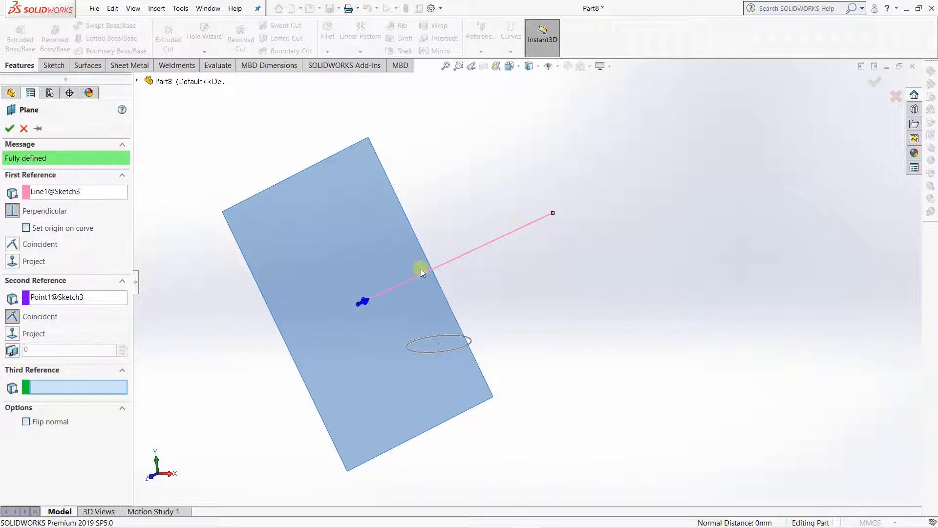
left_click(12, 129)
left_click(232, 345)
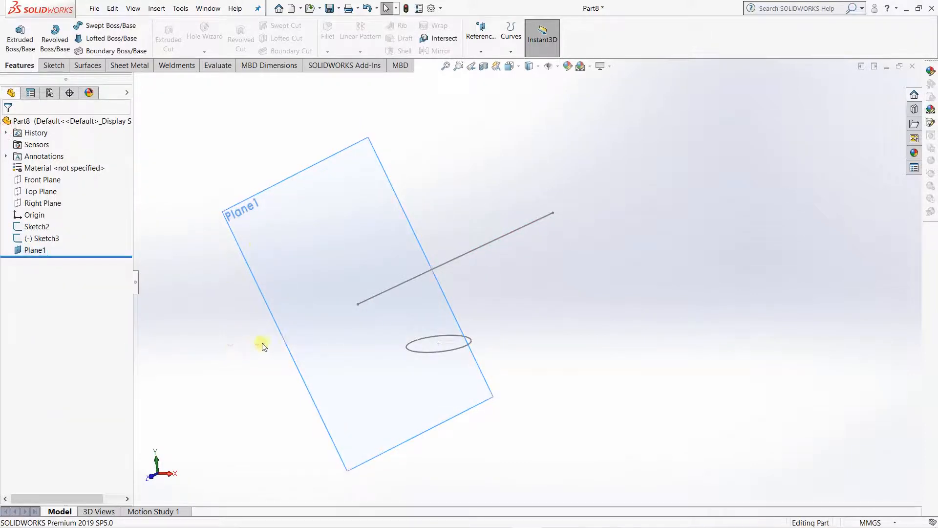
Step: Start a sketch on the new inclined plane with the Center Rectangle tool
left_click(275, 186)
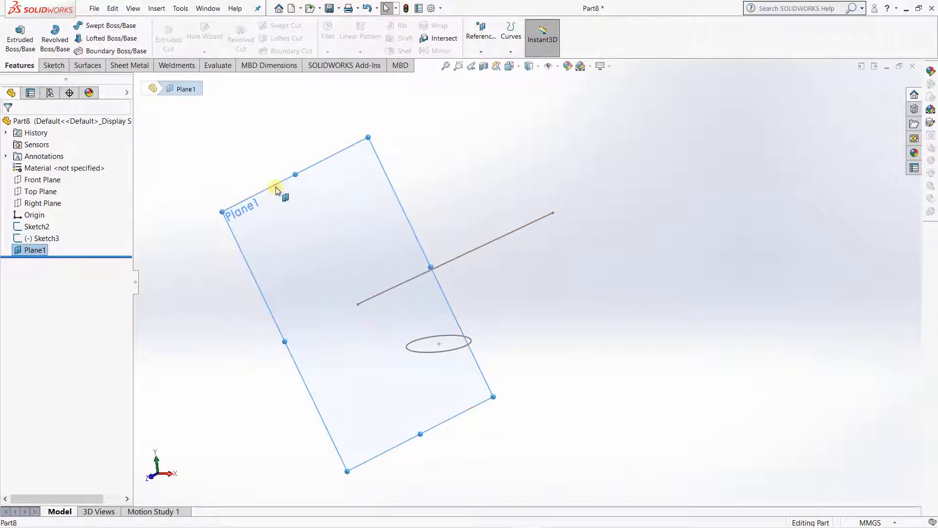
left_click(53, 65)
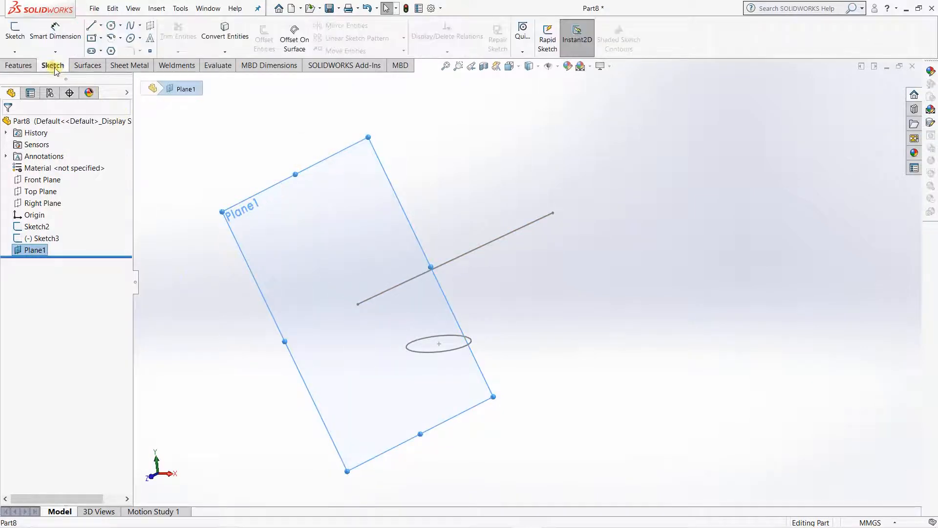
left_click(93, 38)
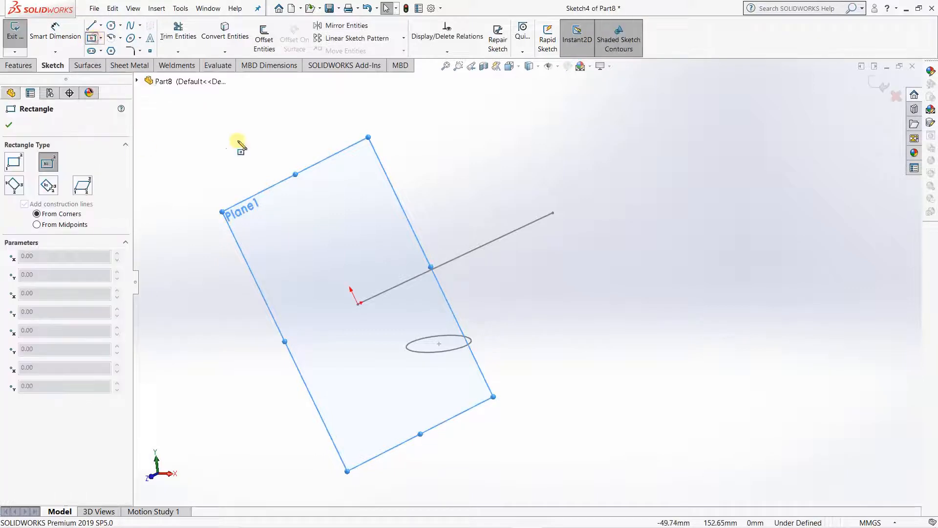
left_click(519, 69)
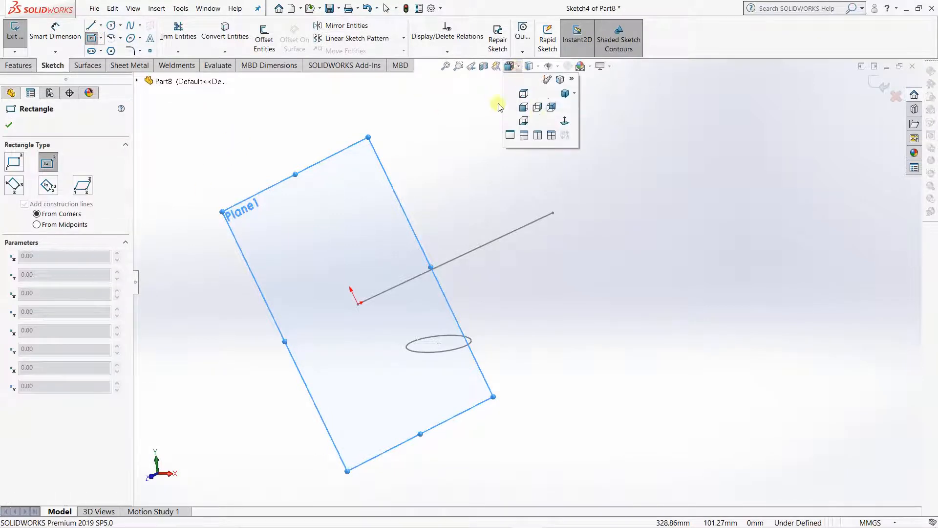
left_click(565, 121)
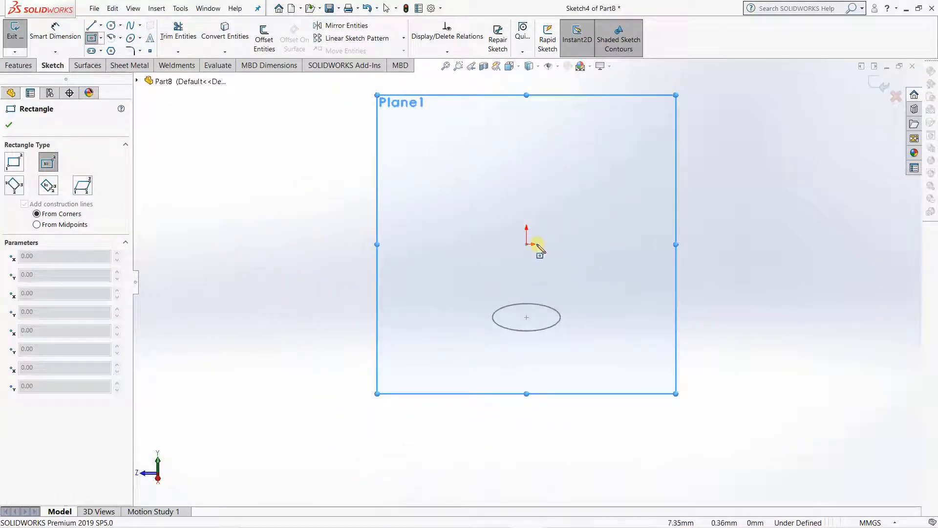
Step: Try to sketch a center rectangle about 98 by 37 mm near the sketch origin
left_click(526, 244)
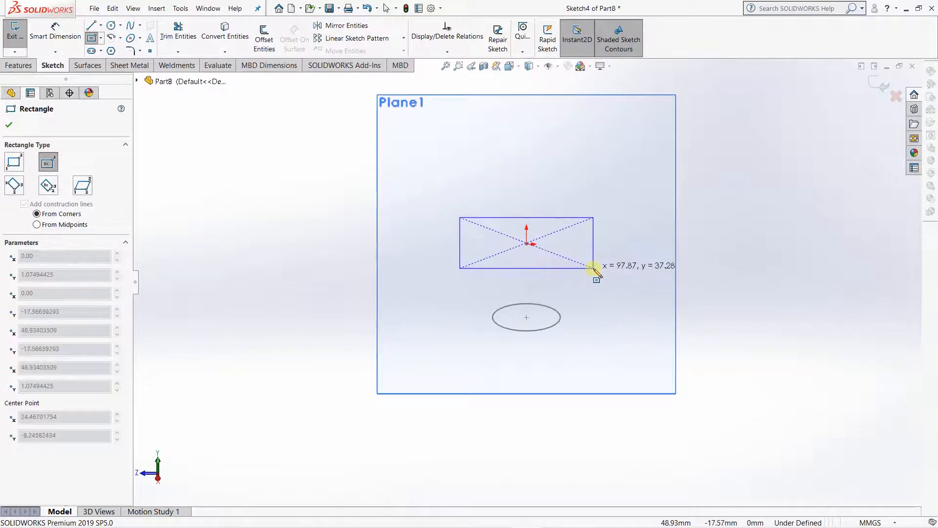
left_click(594, 268)
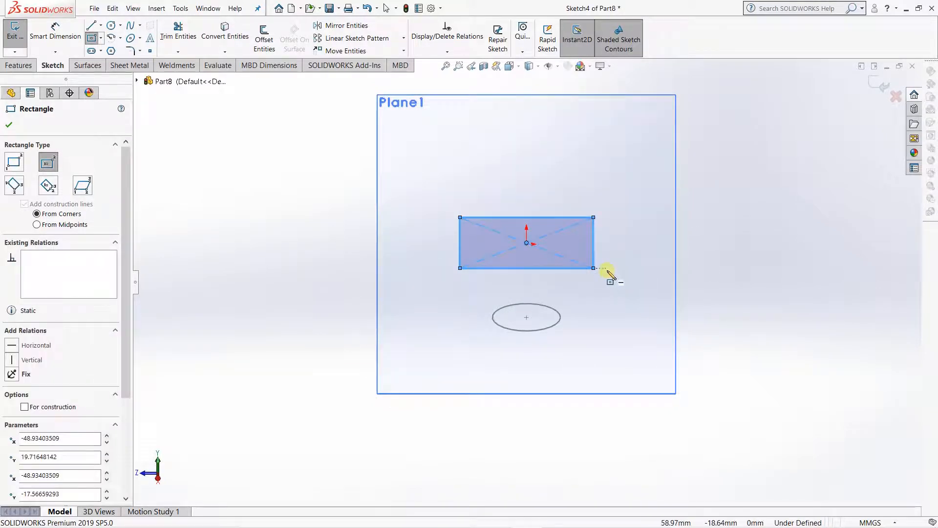
key("Escape")
key("ctrl+z")
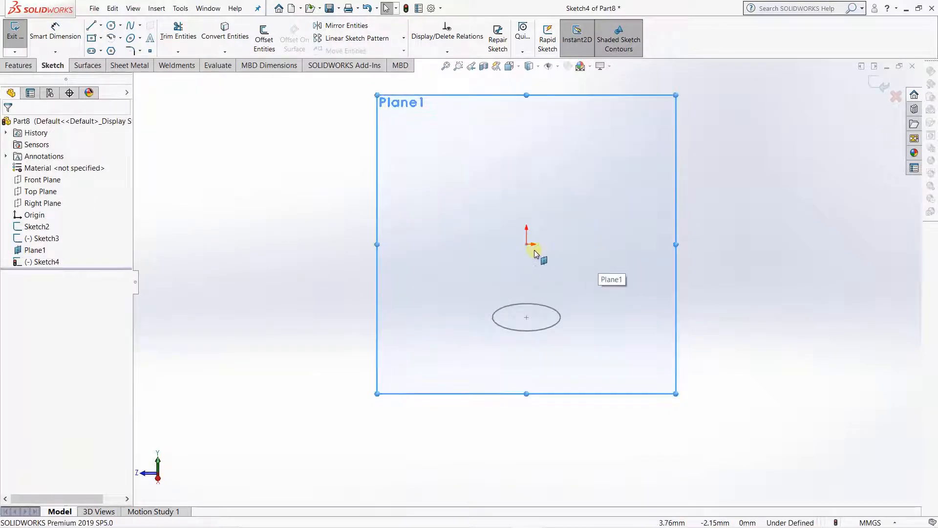
Step: Sketch a center rectangle about 111 by 35 mm centered on the sketch origin of the inclined plane
left_click(91, 38)
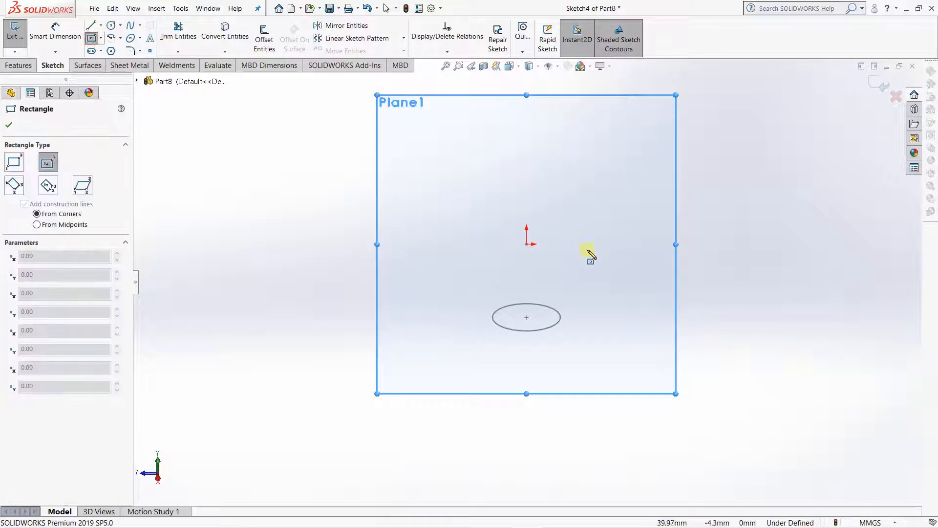
scroll(533, 250, "down", 5)
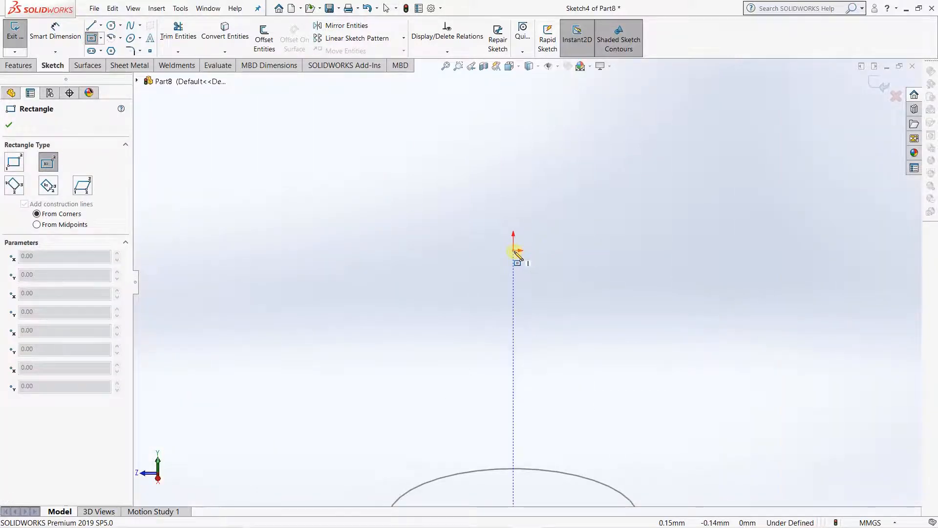
left_click(511, 66)
left_click(565, 125)
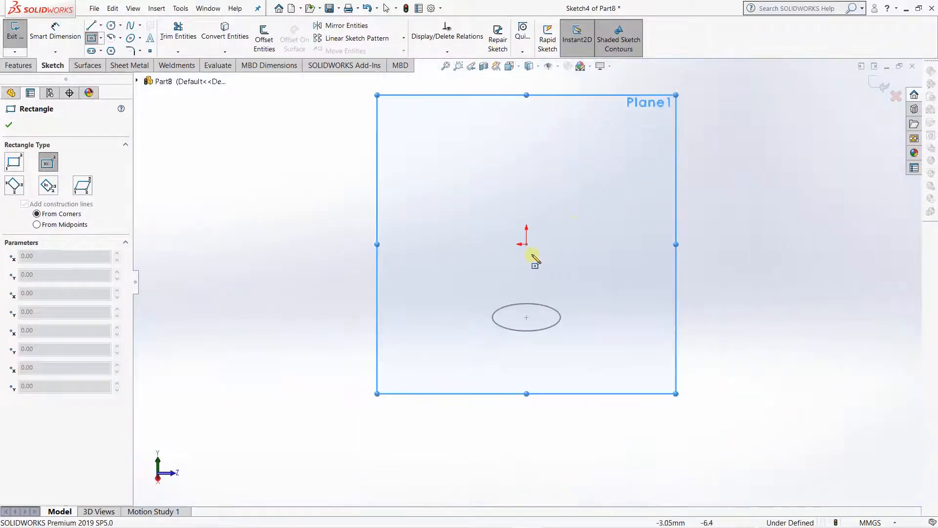
left_click(511, 66)
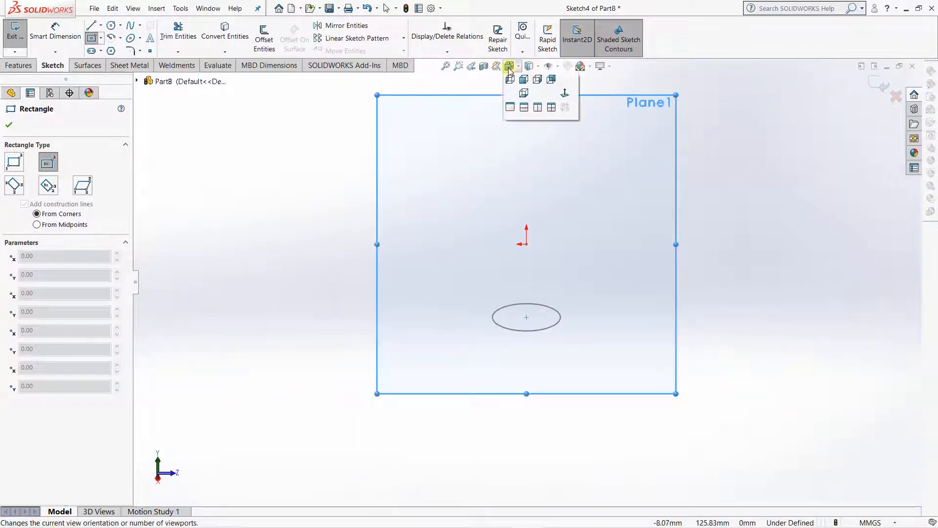
left_click(566, 123)
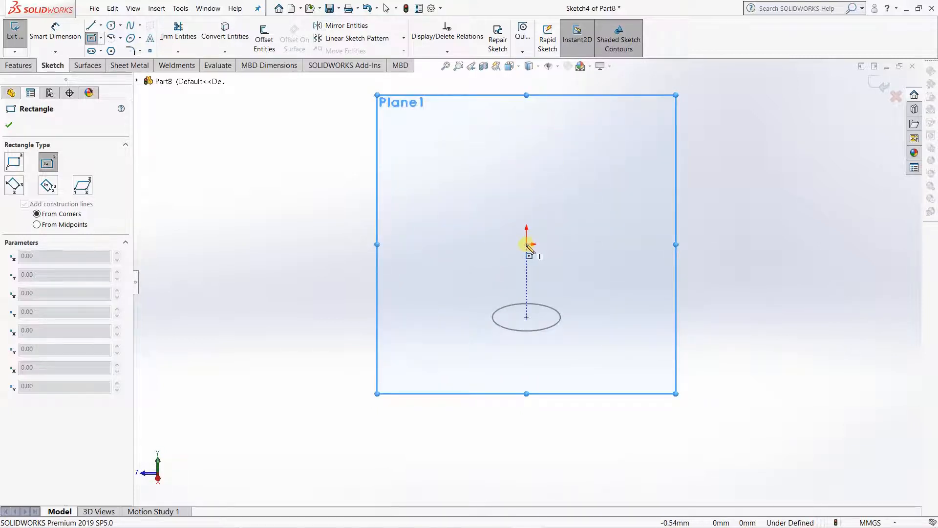
left_click(527, 244)
left_click(602, 267)
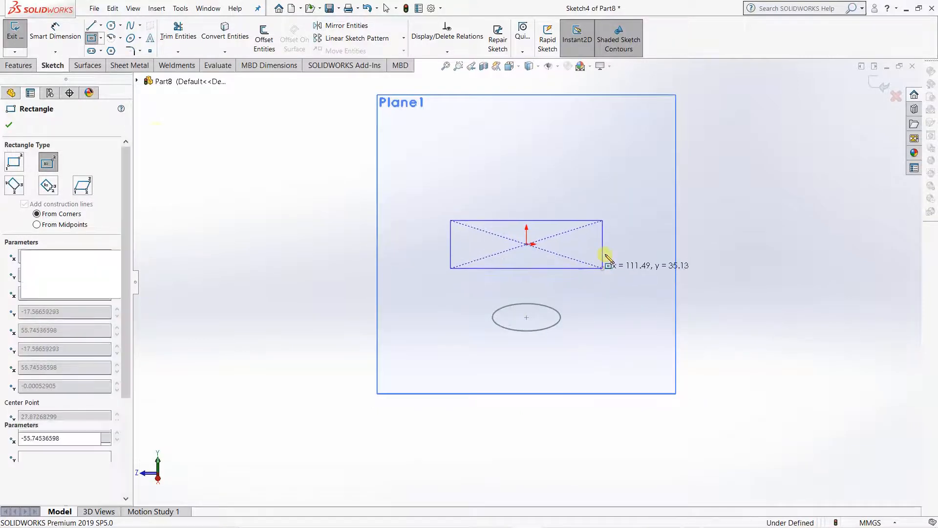
key("Escape")
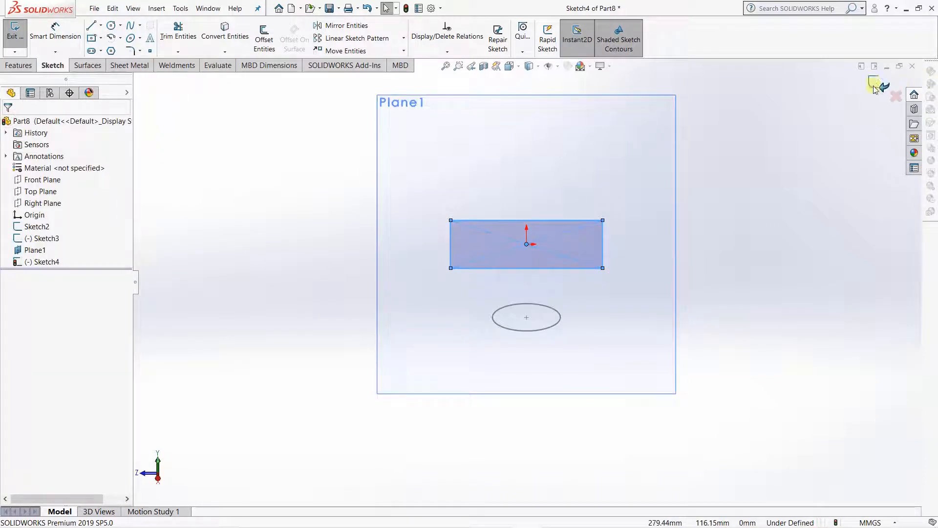
Step: Close the rectangle sketch and create a Swept Boss/Base with the rectangle as profile and the inclined line as path
left_click(877, 83)
middle_click_drag(293, 264, 402, 241)
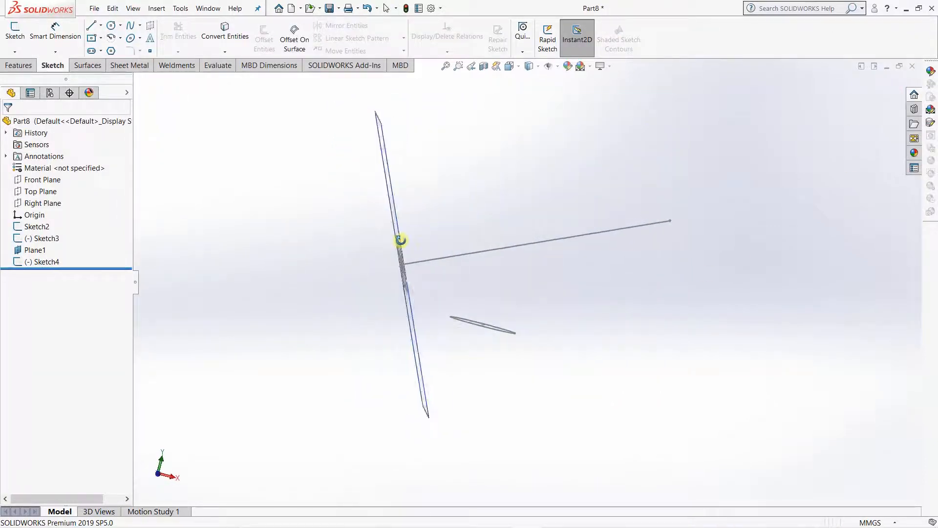
left_click(18, 65)
left_click(110, 26)
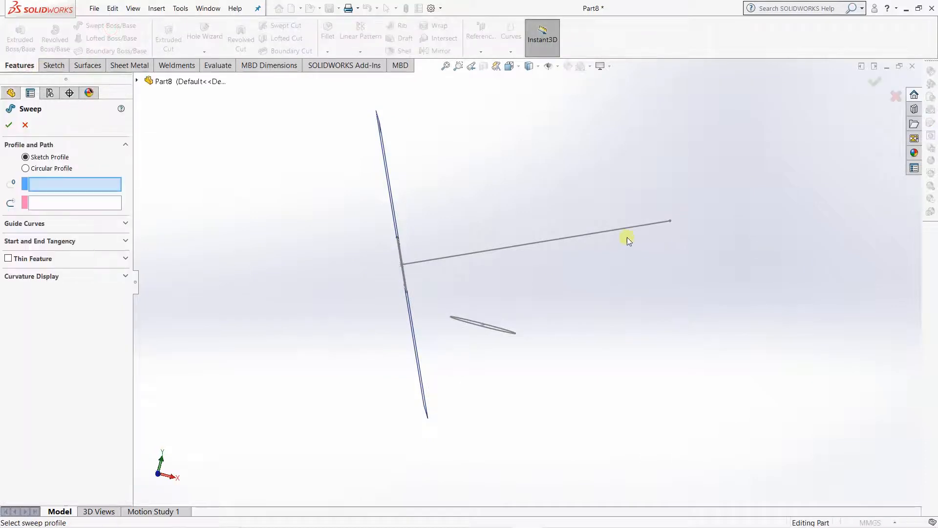
middle_click_drag(403, 257, 318, 297)
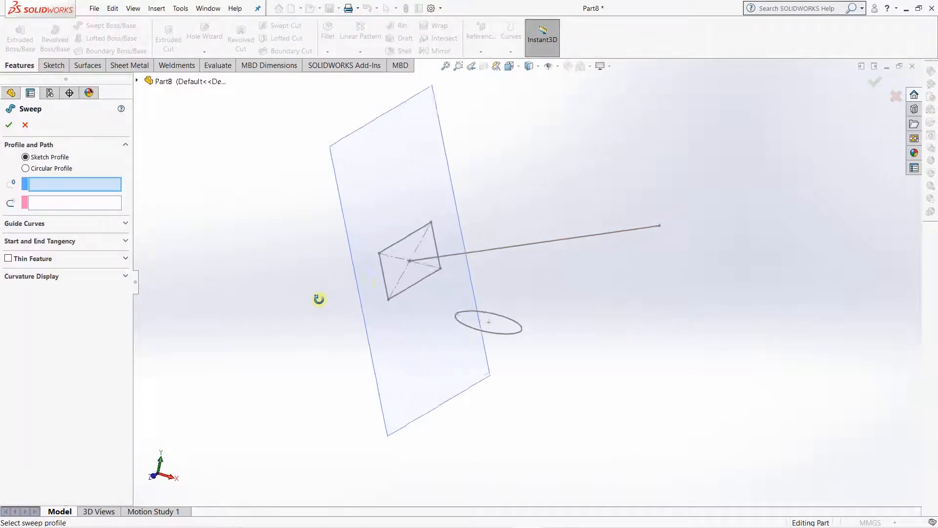
left_click(403, 242)
left_click(615, 233)
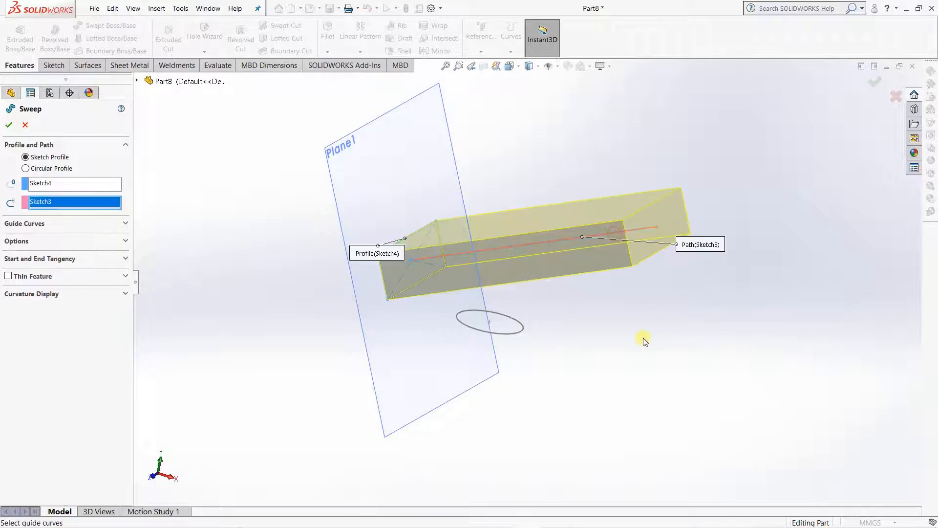
middle_click_drag(244, 335, 235, 272)
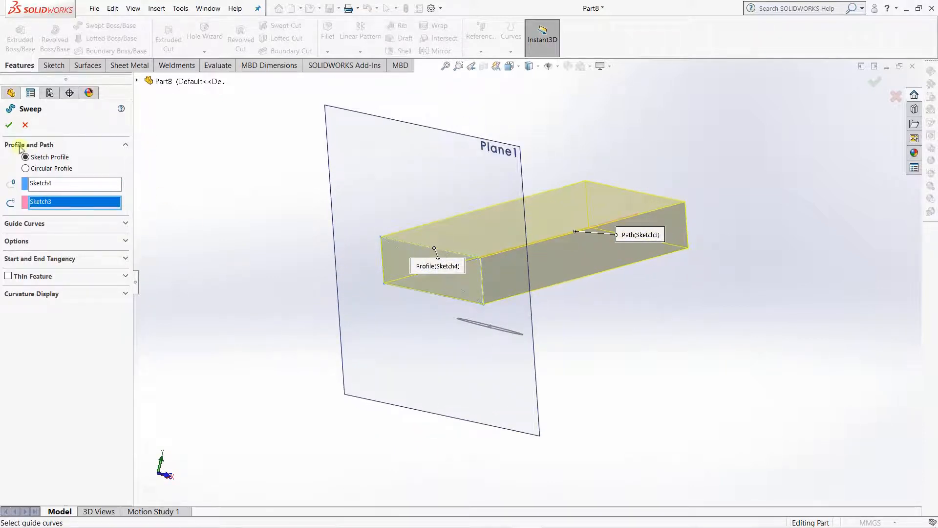
left_click(10, 125)
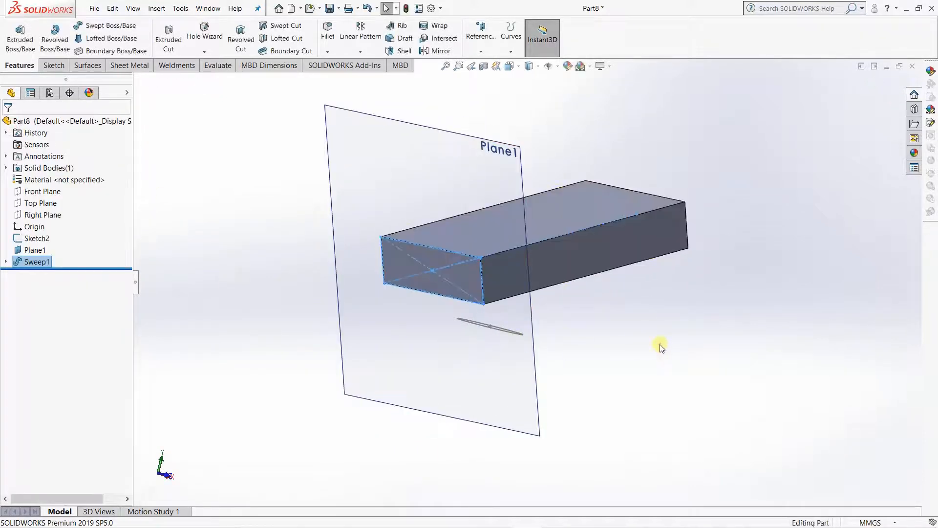
Step: Start an Extruded Boss/Base of the circle sketch with a Surface/Face/Plane start condition on the inclined block's upper face
middle_click_drag(704, 376, 526, 341)
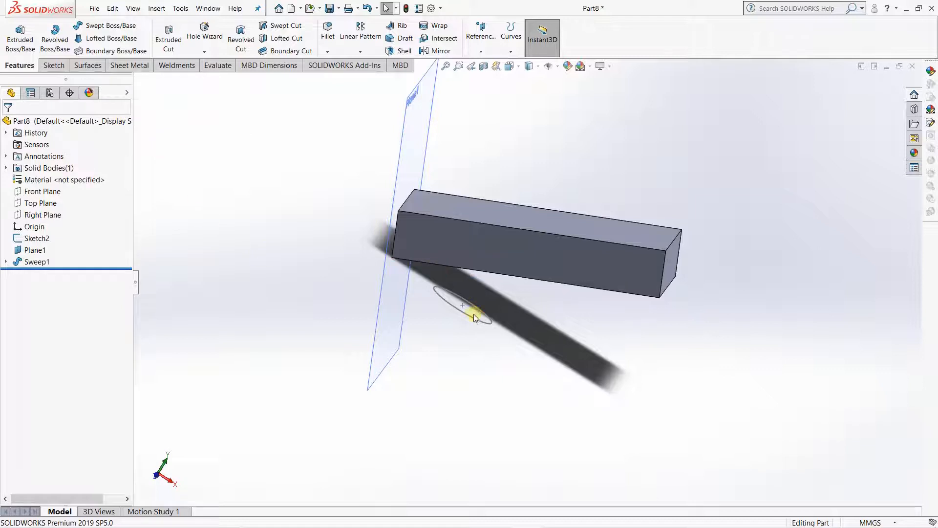
middle_click_drag(452, 295, 523, 335)
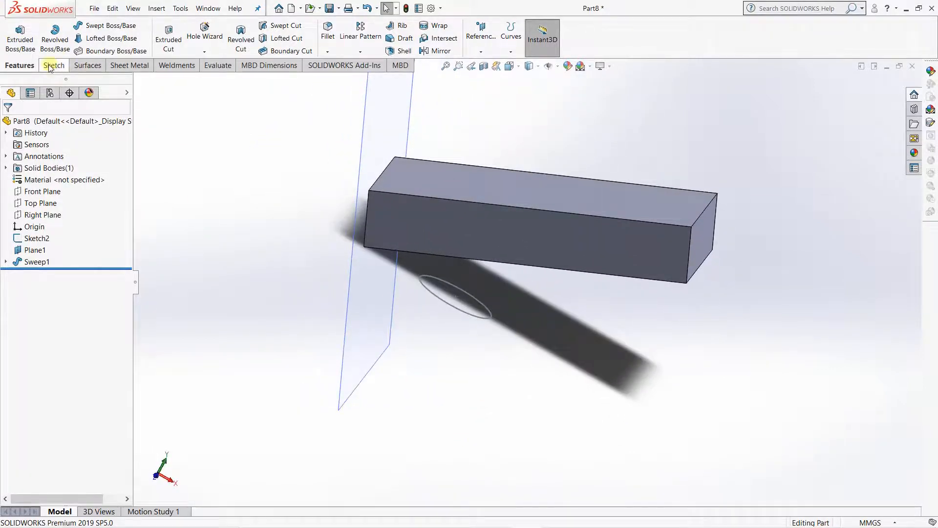
left_click(16, 38)
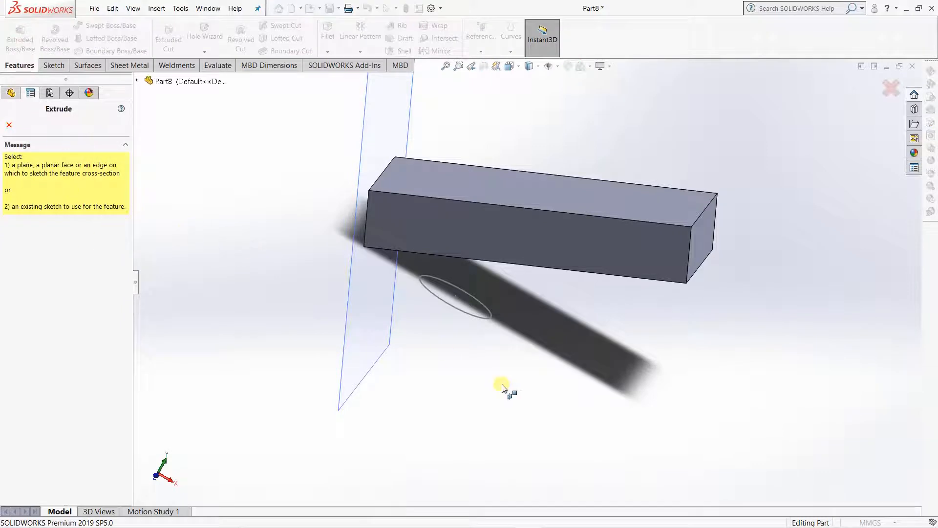
left_click(483, 318)
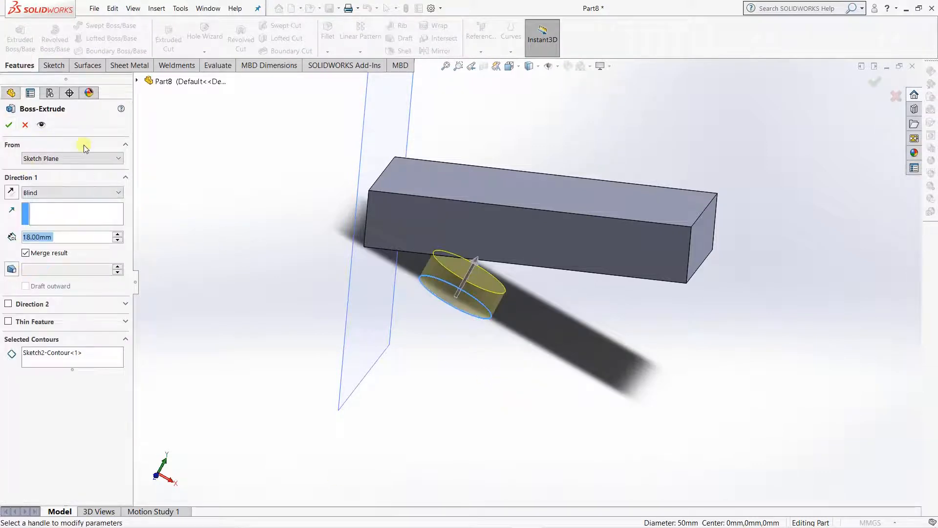
left_click(78, 158)
left_click(71, 175)
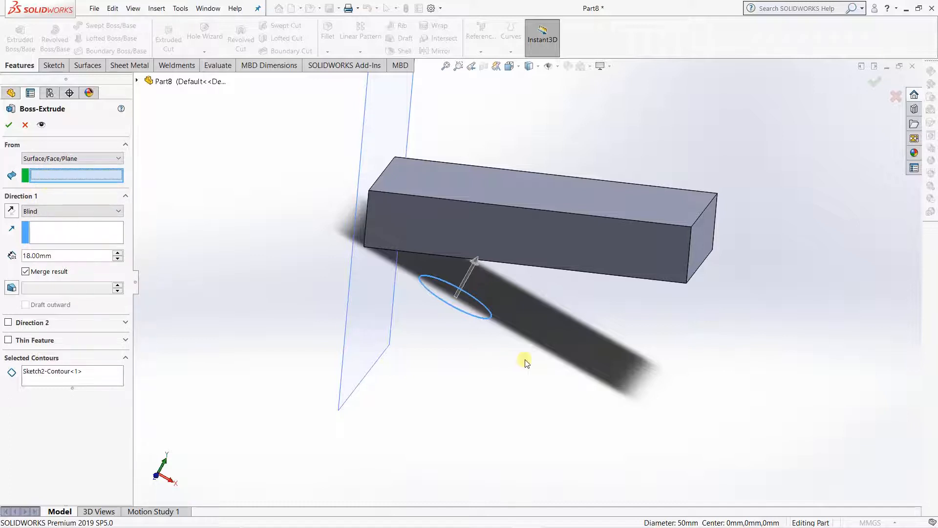
middle_click_drag(603, 352, 568, 382)
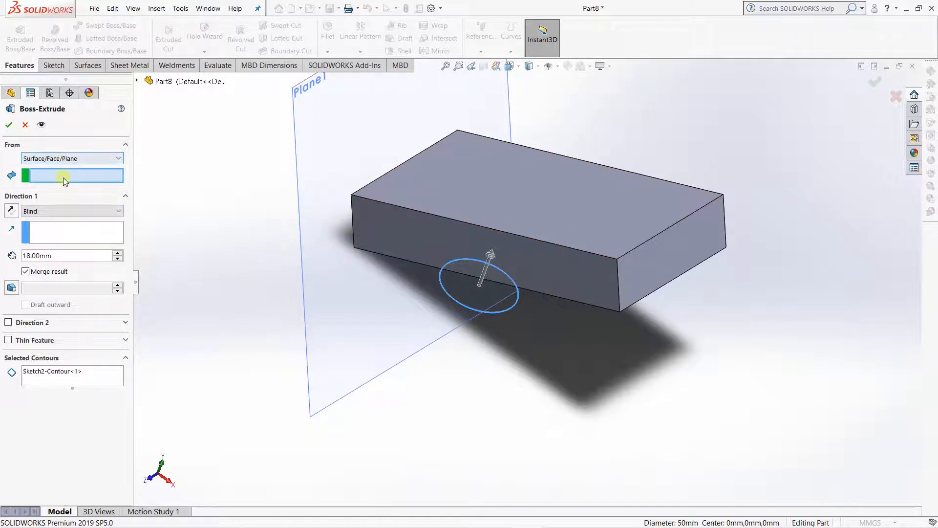
left_click(620, 207)
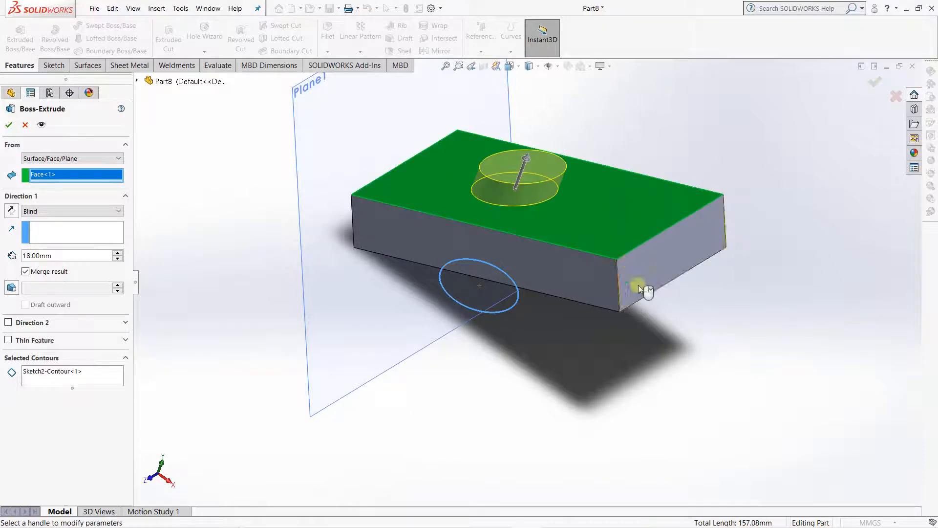
Step: Set the boss's blind extrusion depth to 10 mm and accept the feature
middle_click_drag(626, 378, 670, 357)
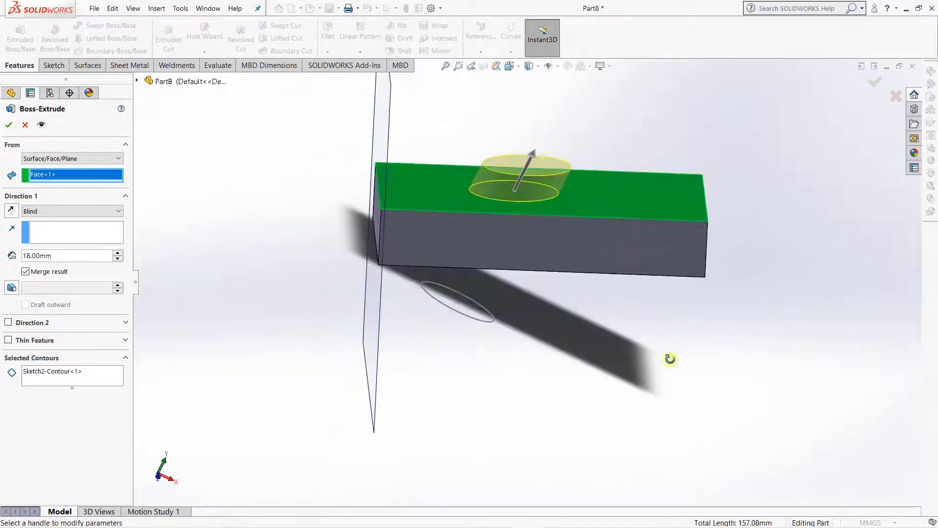
scroll(550, 210, "down", 3)
scroll(545, 222, "up", 3)
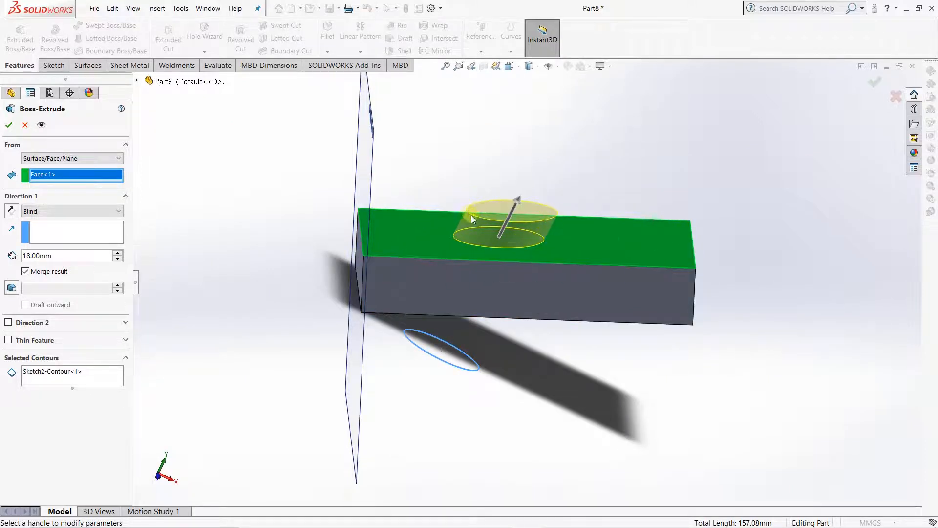
mouse_move(601, 354)
middle_mouse_down()
mouse_move(614, 335)
mouse_move(602, 365)
middle_mouse_up()
double_click(56, 257)
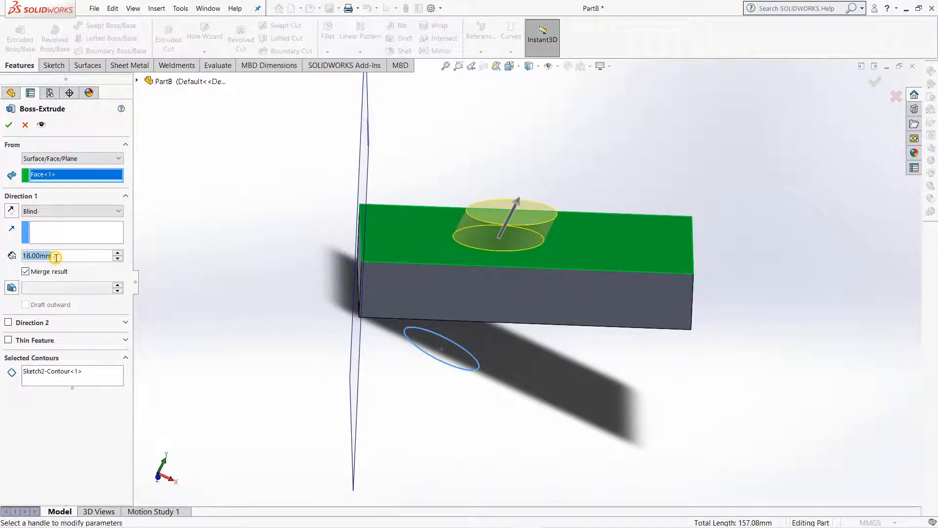
type("10")
key("Return")
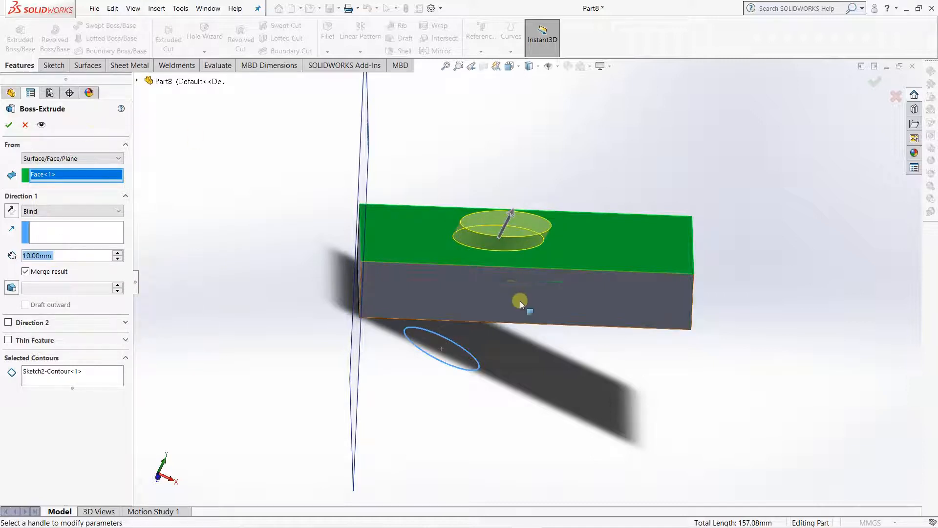
middle_click_drag(520, 301, 571, 366)
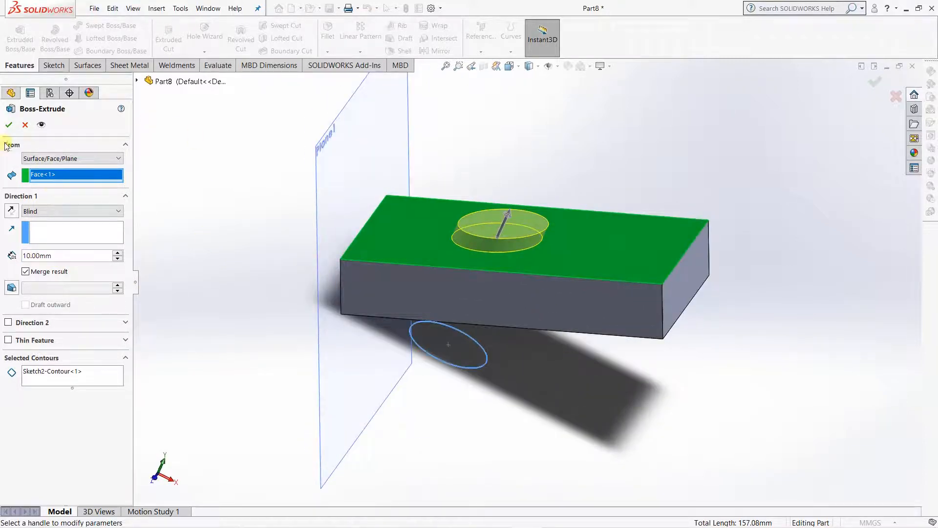
left_click(9, 125)
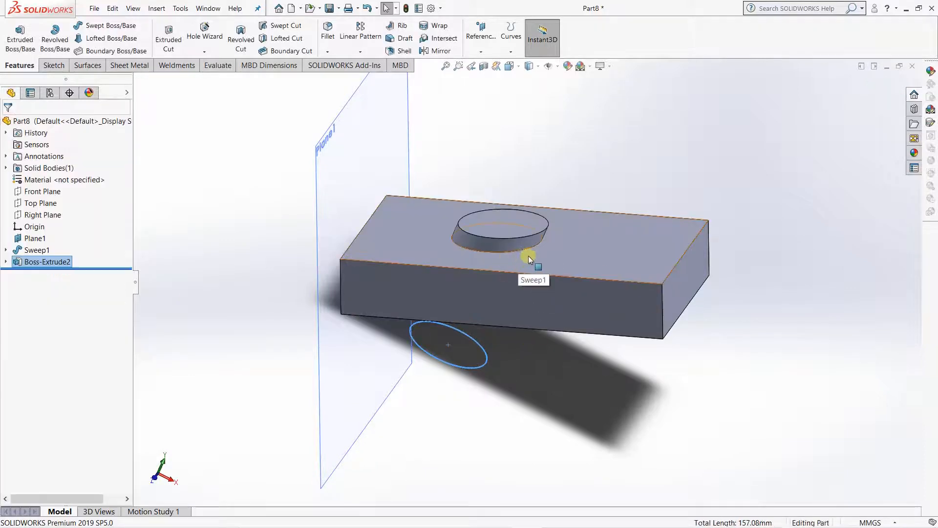
Step: Reopen the circular boss extrusion for editing and clear its start face selection
middle_click_drag(528, 256, 564, 312)
scroll(518, 263, "down", 3)
scroll(514, 262, "up", 2)
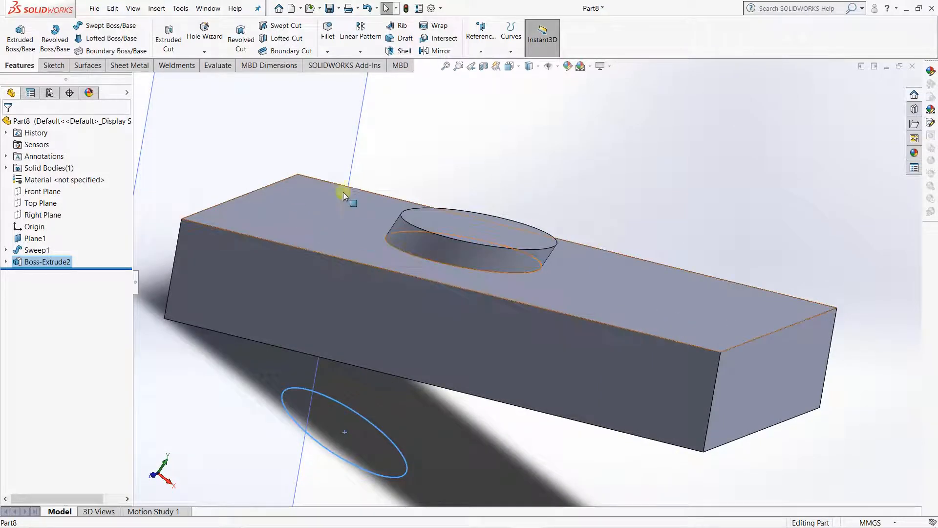
middle_click_drag(520, 444, 376, 371)
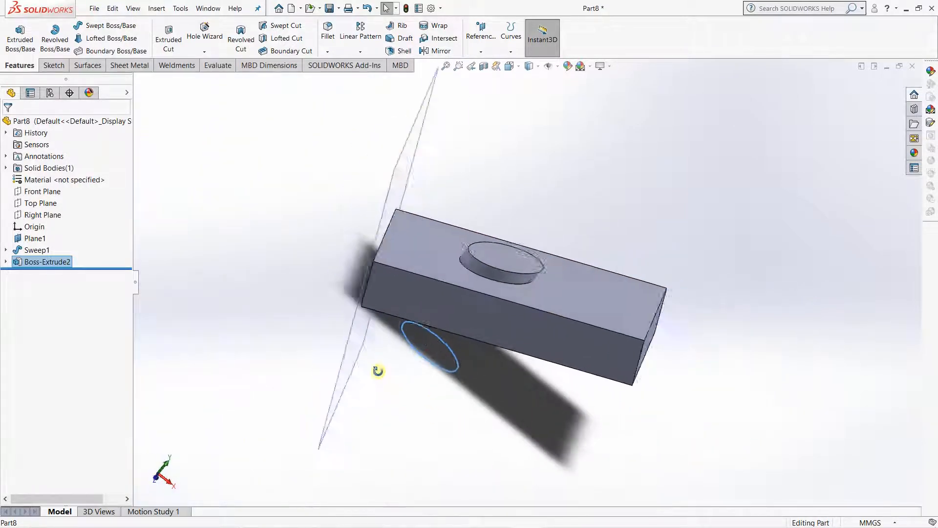
left_click(39, 262)
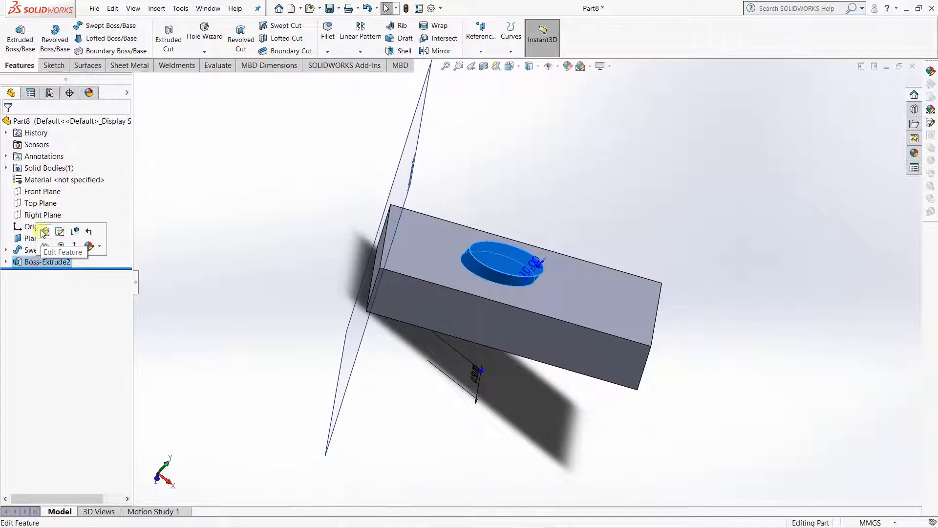
left_click(41, 261)
left_click(204, 314)
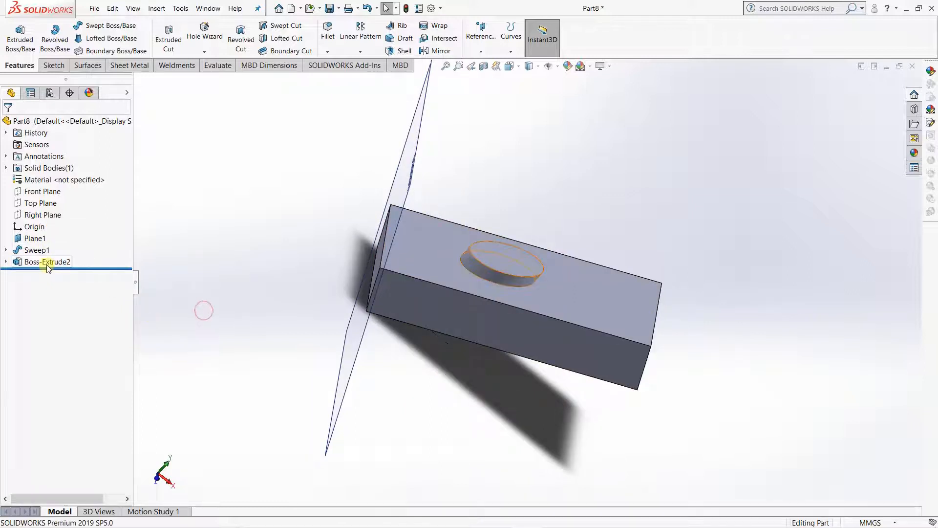
right_click(53, 262)
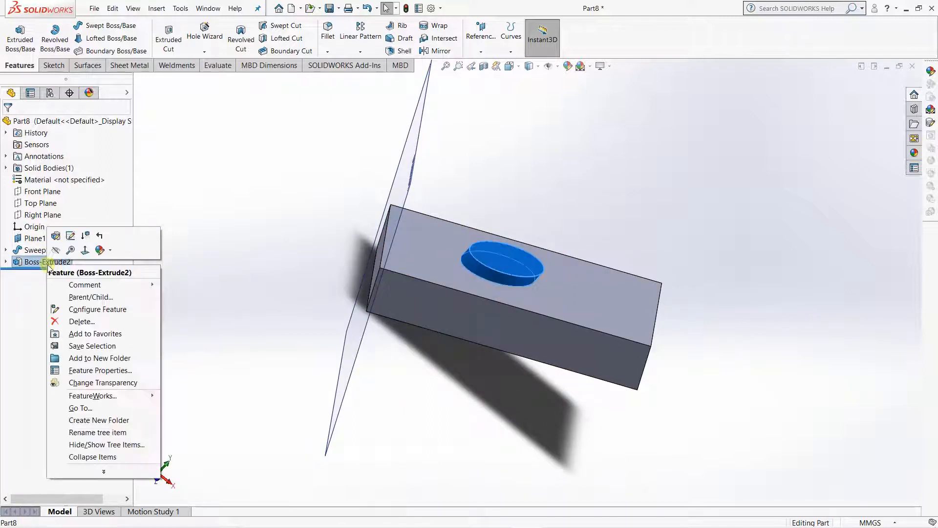
left_click(57, 237)
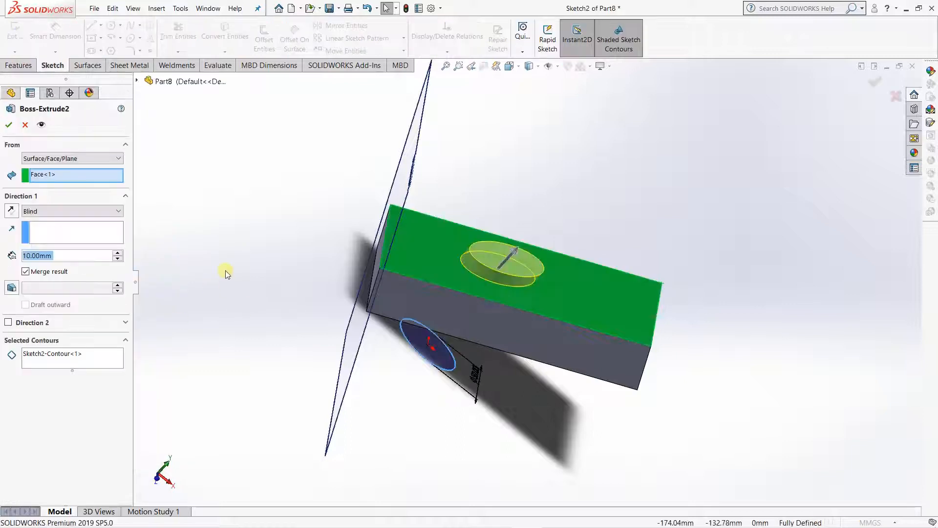
left_click(41, 176)
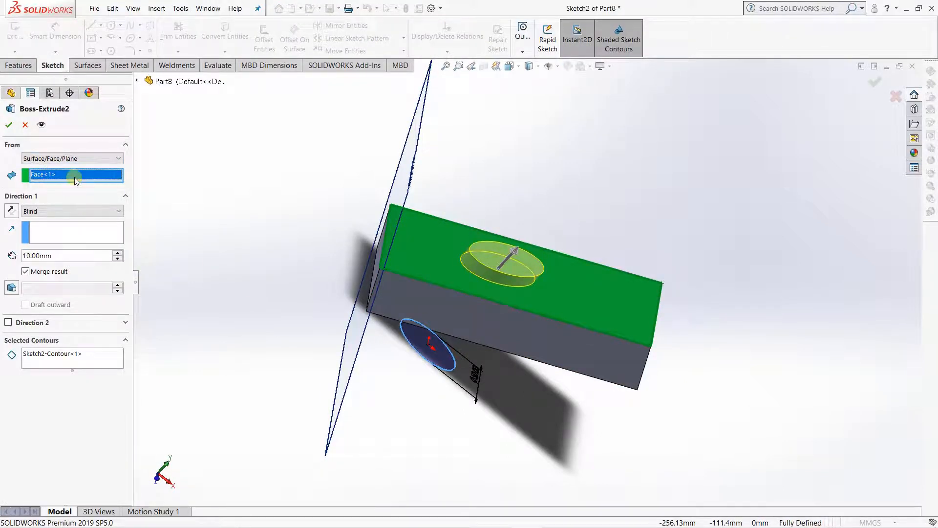
right_click(65, 177)
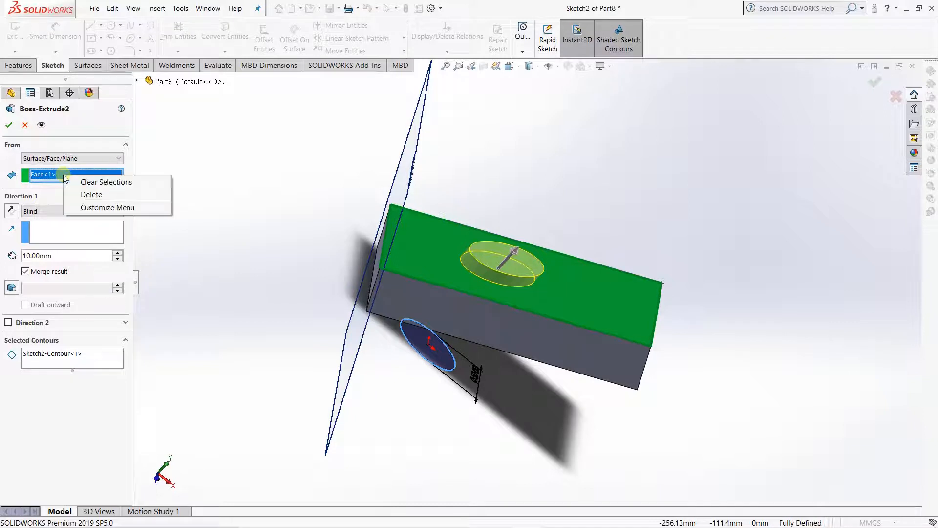
left_click(110, 182)
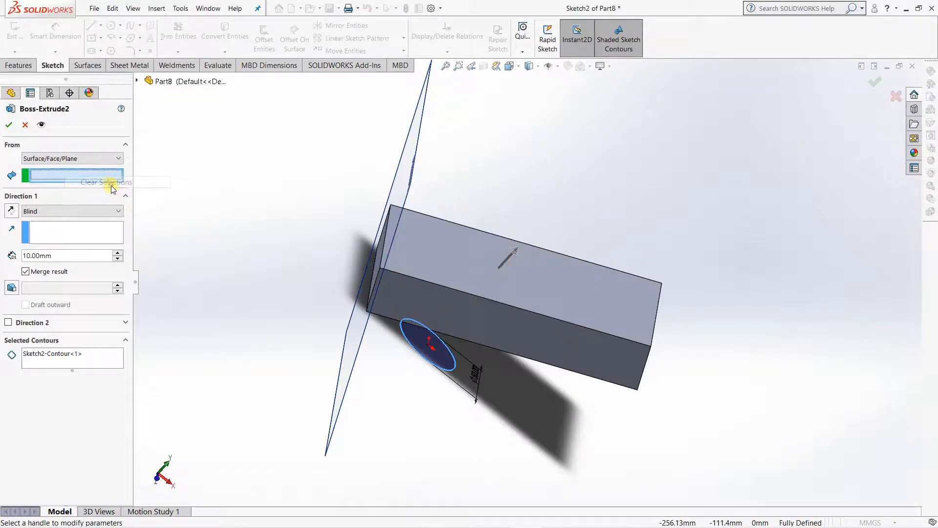
Step: Change the extrusion's start condition to Vertex and pick an upper corner at the block's raised end
left_click(73, 158)
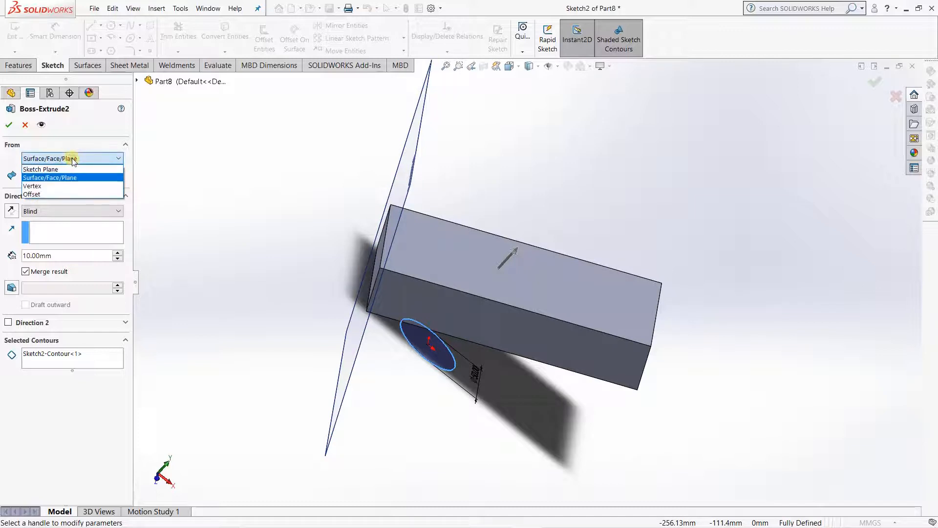
left_click(51, 186)
middle_click_drag(525, 432, 484, 369)
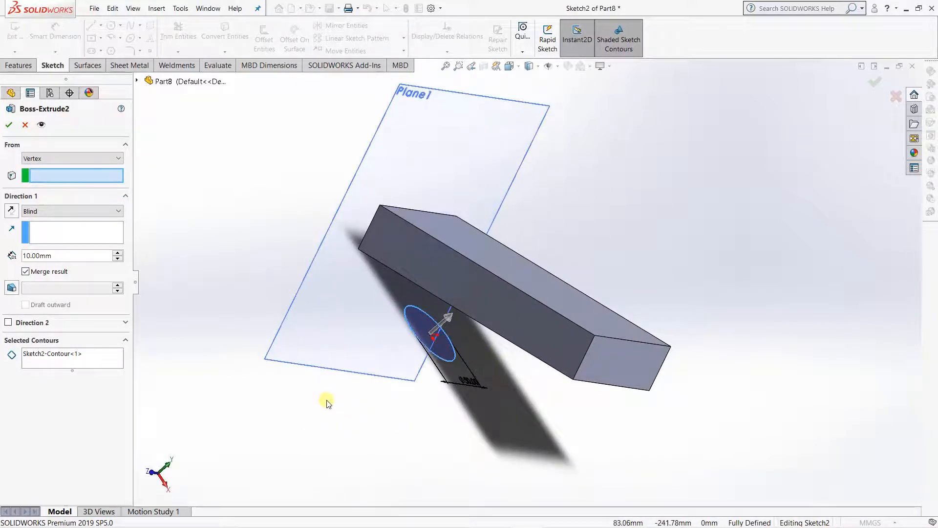
left_click(595, 336)
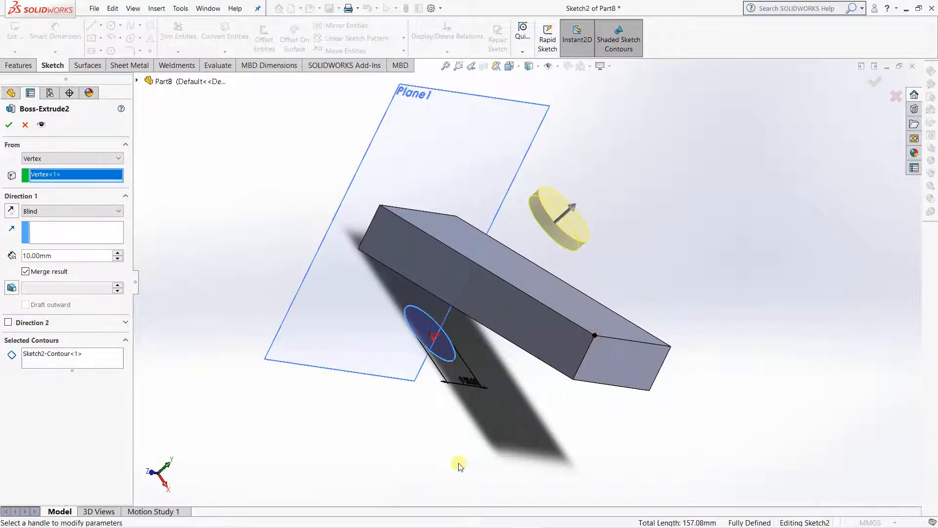
Step: Examine the extrusion preview in the front view, comparing its start height with the selected block vertex
middle_click_drag(456, 465, 517, 462)
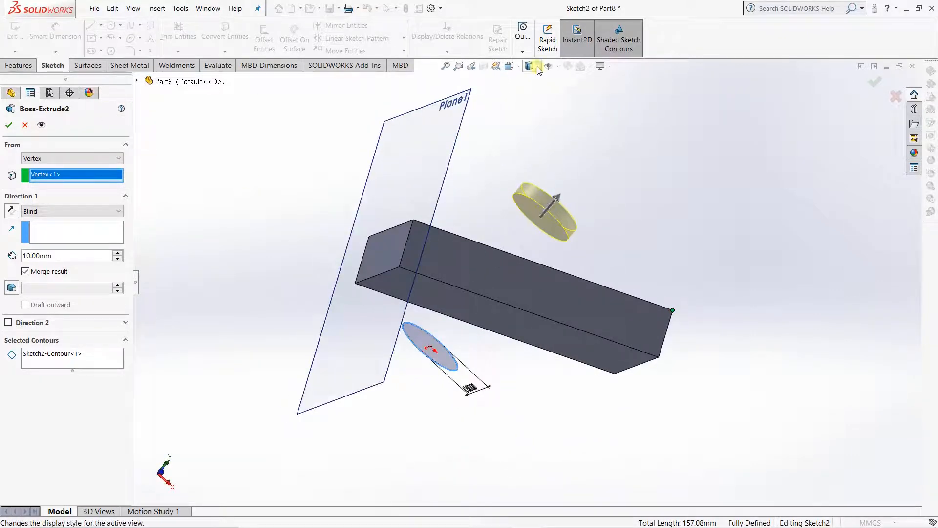
left_click(509, 66)
left_click(524, 108)
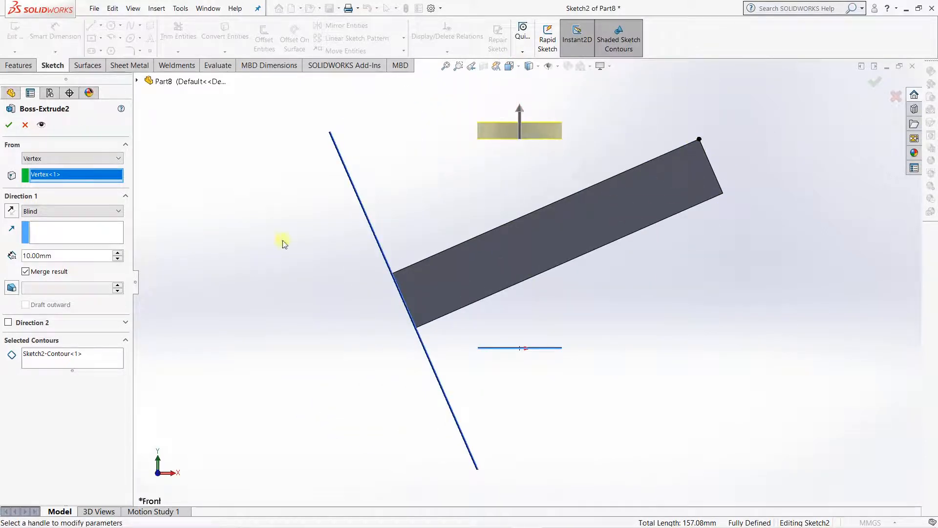
scroll(699, 147, "down", 1)
scroll(685, 147, "down", 1)
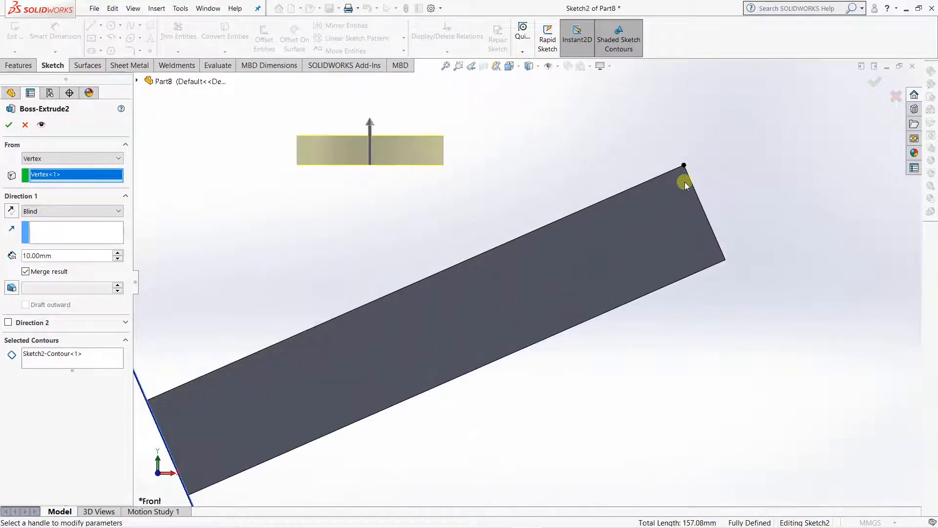
scroll(611, 293, "up", 2)
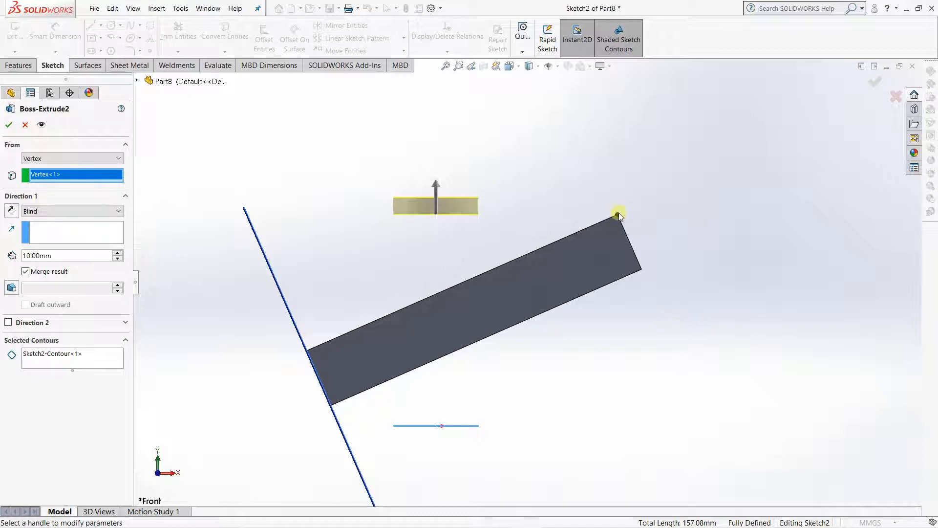
Step: Accept the vertex-based boss extrusion and reopen it for editing
left_click(8, 125)
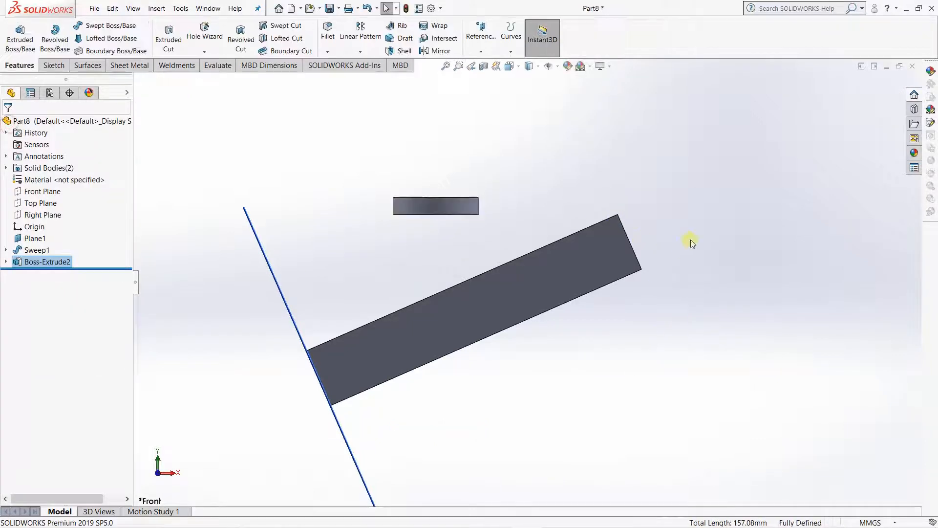
middle_click_drag(691, 241, 620, 348)
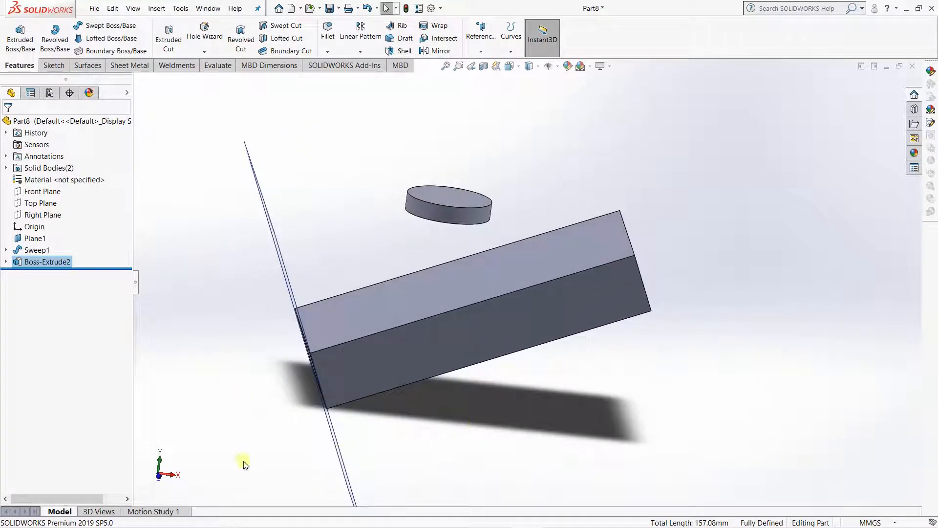
right_click(30, 268)
left_click(34, 237)
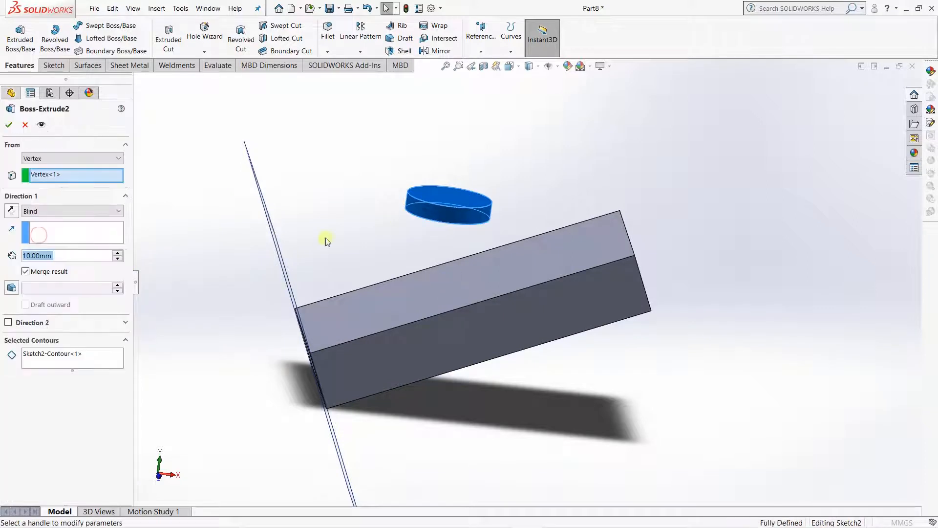
Step: Replace the start vertex with a bottom corner at the block's lower end, beside the inclined plane, and examine the extrusion preview
right_click(61, 177)
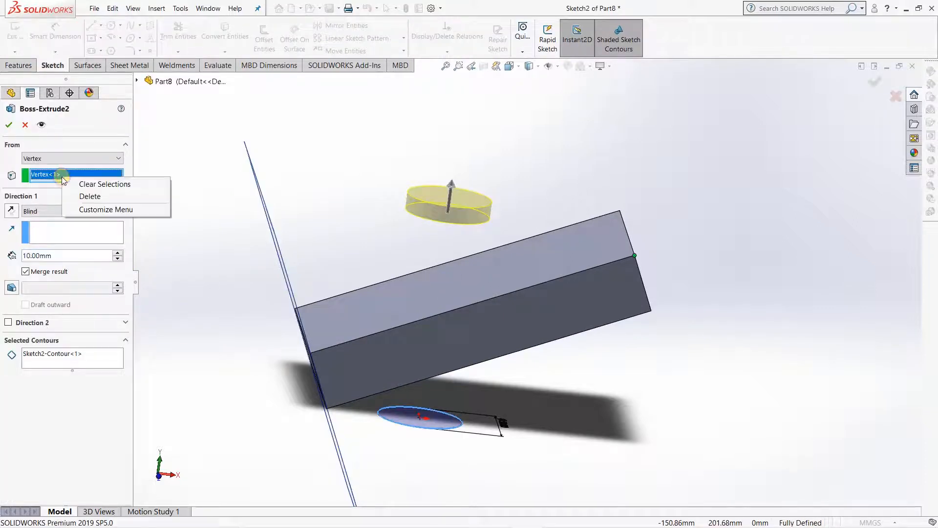
left_click(100, 196)
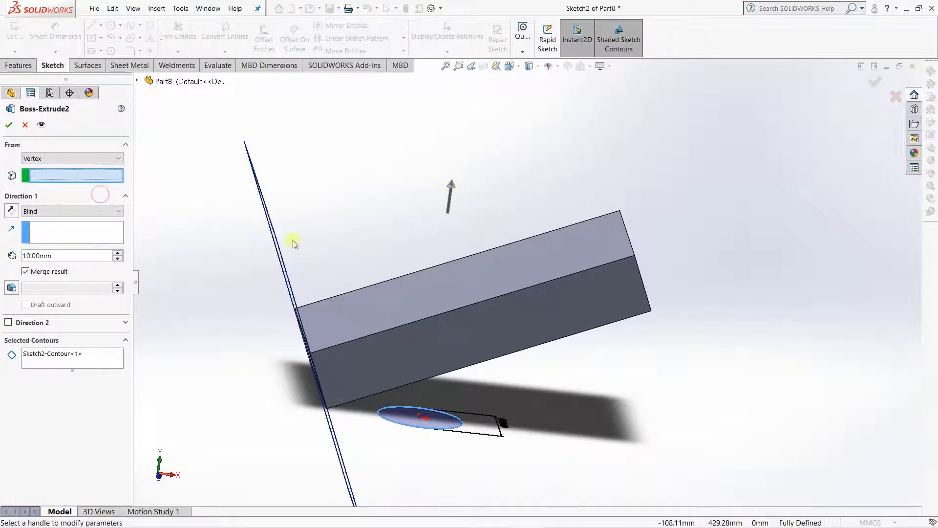
mouse_move(585, 358)
middle_mouse_down()
mouse_move(430, 408)
mouse_move(383, 397)
mouse_move(368, 372)
mouse_move(383, 394)
mouse_move(371, 396)
mouse_move(357, 360)
mouse_move(351, 404)
mouse_move(494, 361)
mouse_move(444, 361)
middle_mouse_up()
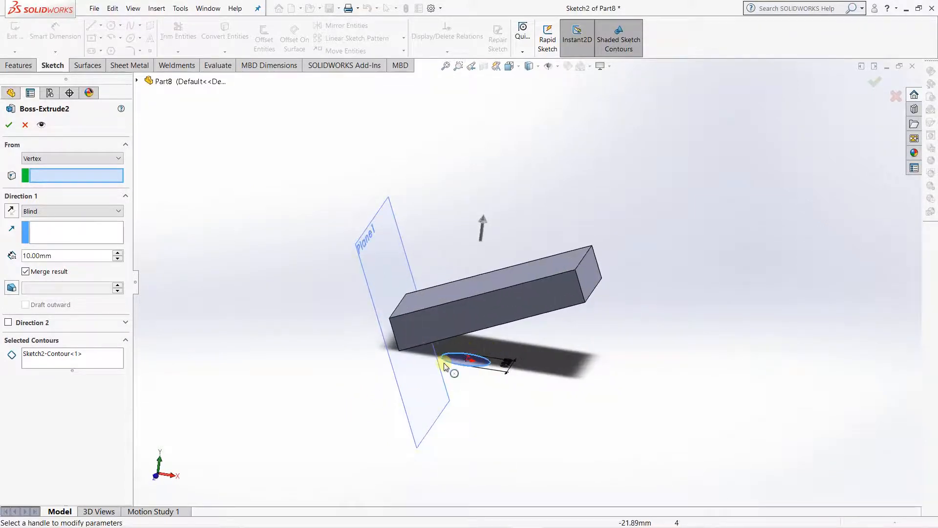
mouse_move(367, 350)
middle_mouse_down()
mouse_move(389, 310)
mouse_move(433, 342)
middle_mouse_up()
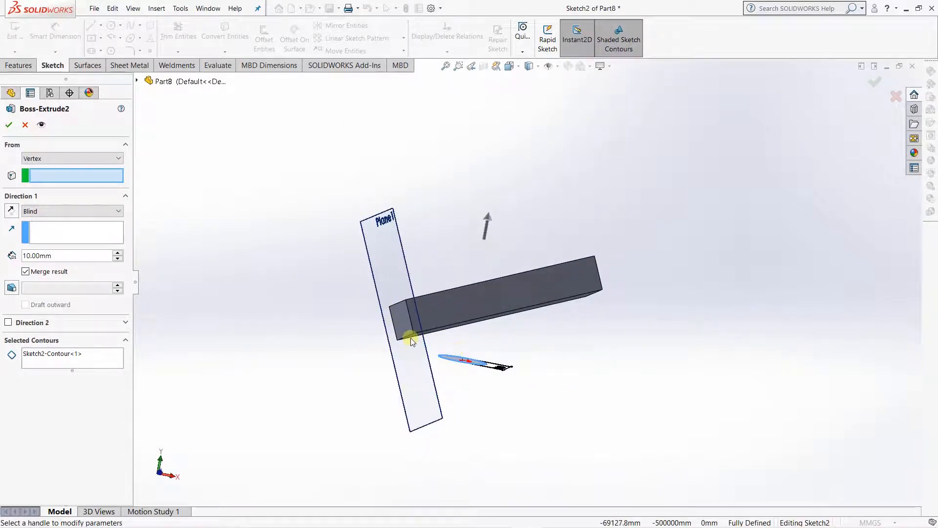
scroll(420, 334, "down", 5)
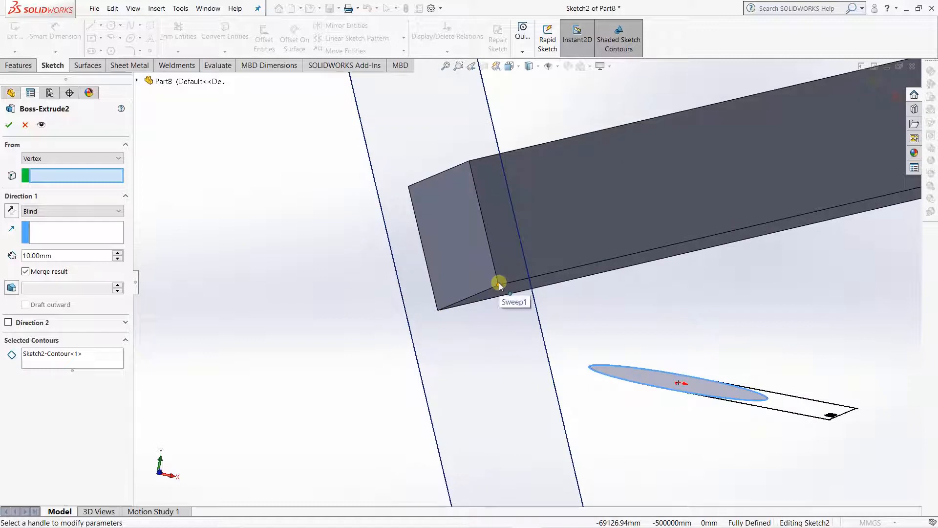
left_click(498, 285)
scroll(480, 324, "up", 5)
mouse_move(595, 337)
middle_mouse_down()
mouse_move(580, 351)
mouse_move(590, 327)
middle_mouse_up()
scroll(590, 327, "down", 4)
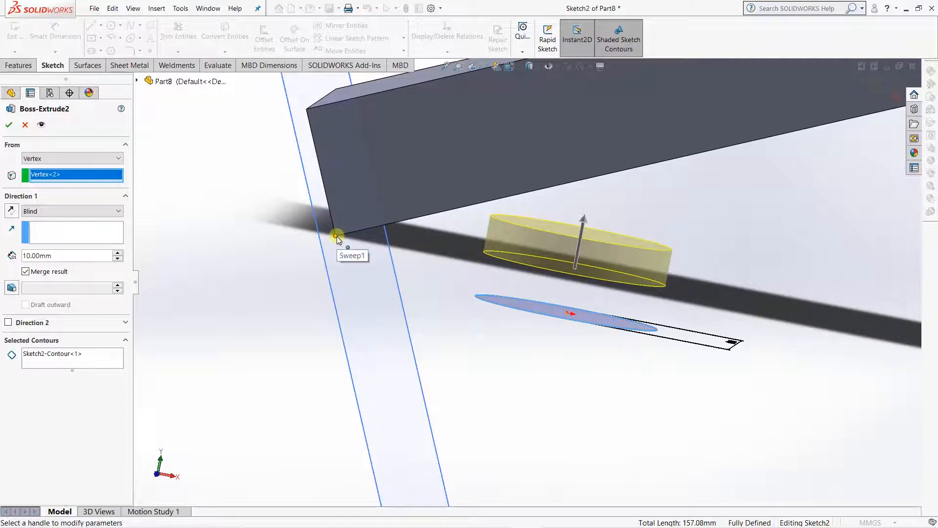
key("f")
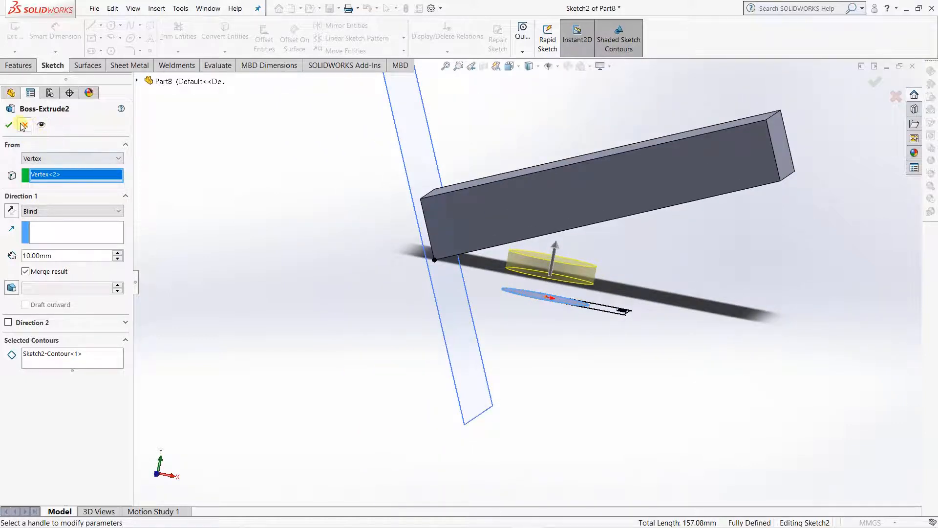
Step: Change the extrusion's start condition to Sketch Plane and enable Direction 2 as a 10 mm blind extrusion
left_click(78, 159)
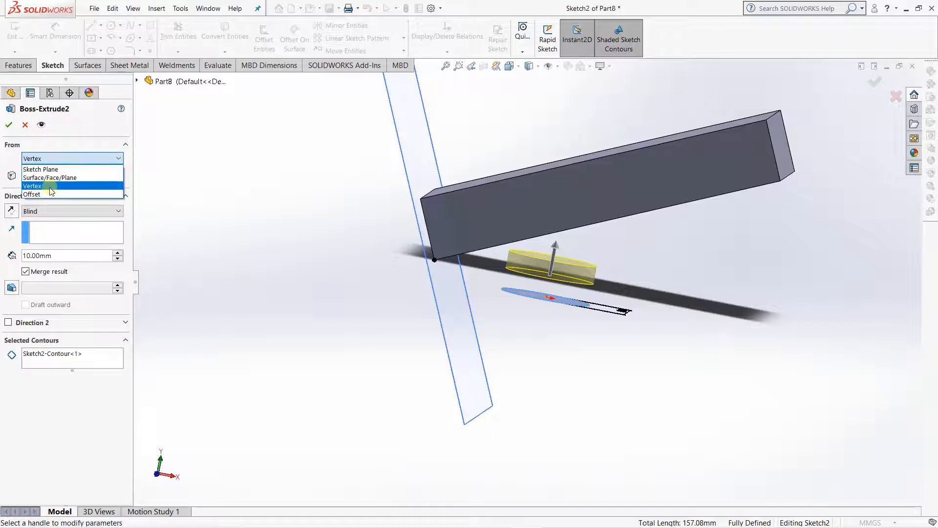
left_click(240, 233)
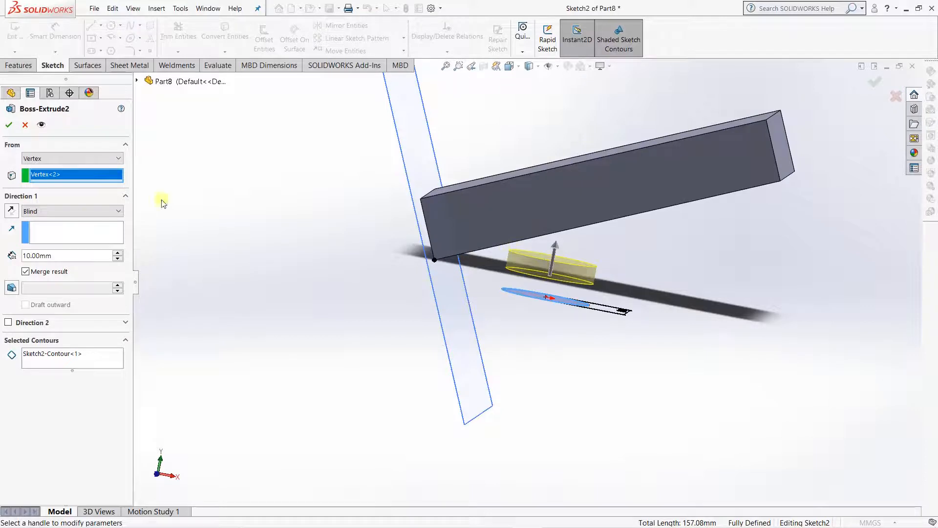
left_click(71, 158)
left_click(47, 168)
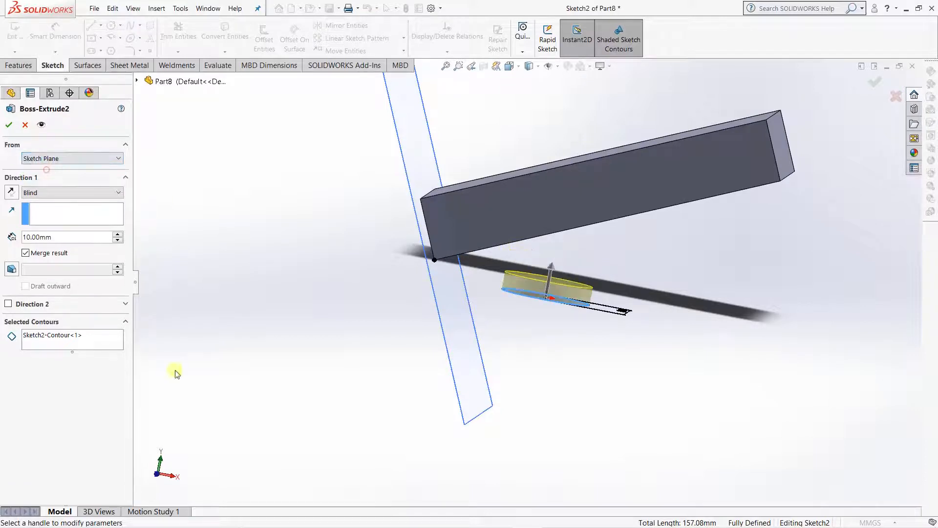
scroll(596, 286, "down", 5)
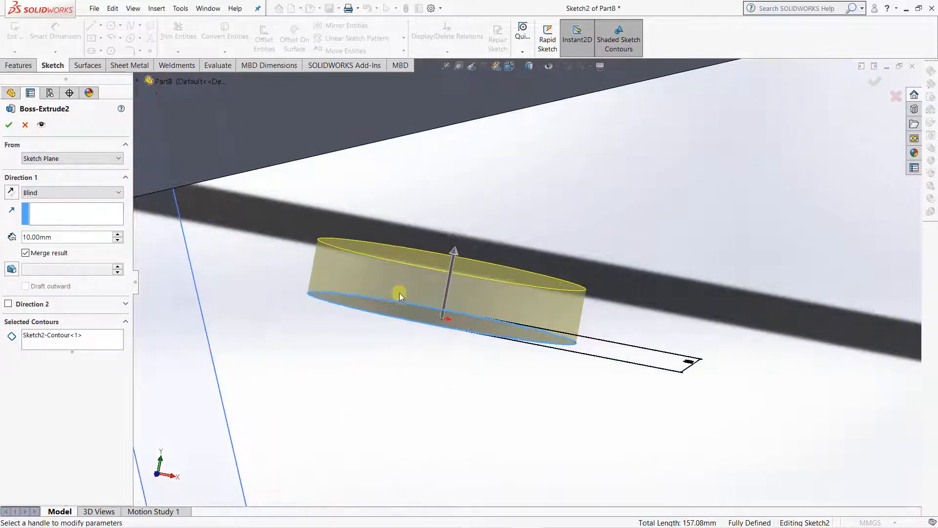
scroll(400, 296, "up", 5)
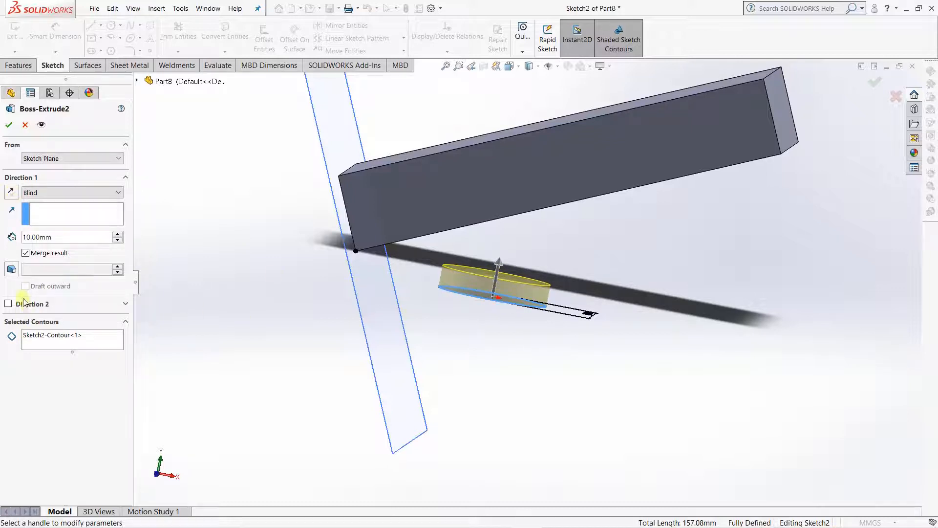
left_click(8, 305)
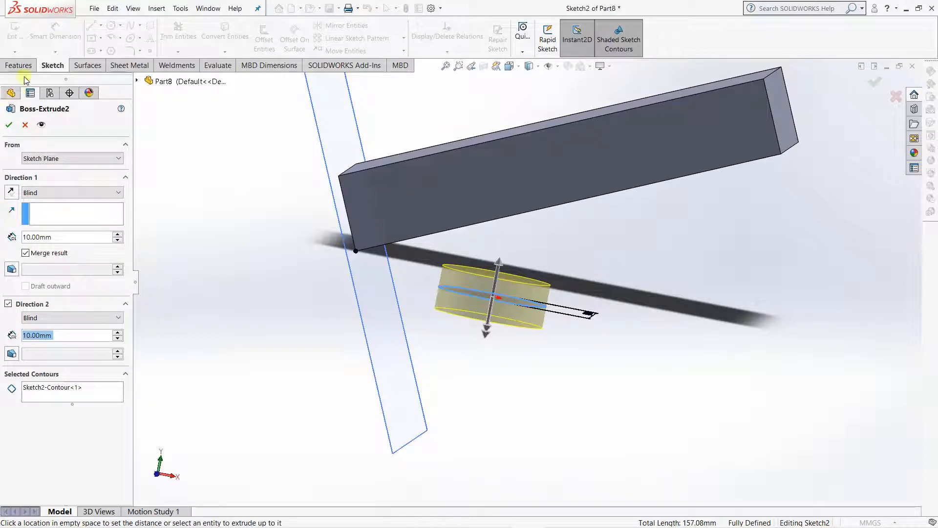
Step: Change the extrusion's start condition to Offset with a distance of 10 mm and examine the shifted preview
left_click(49, 160)
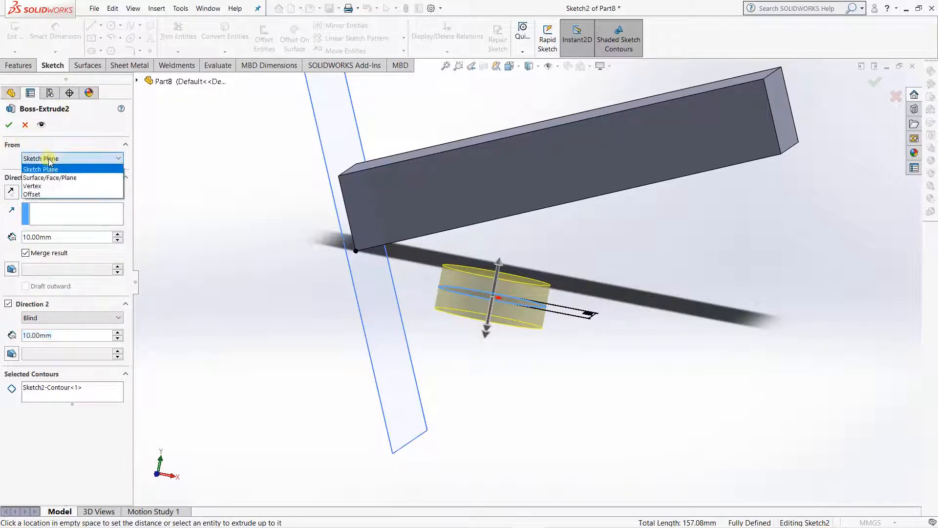
left_click(44, 194)
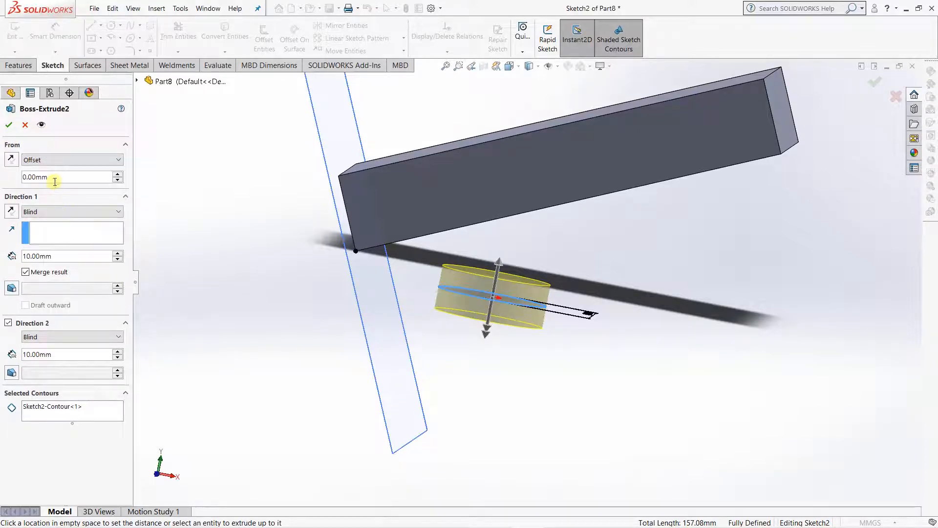
double_click(55, 177)
type("10")
key("Return")
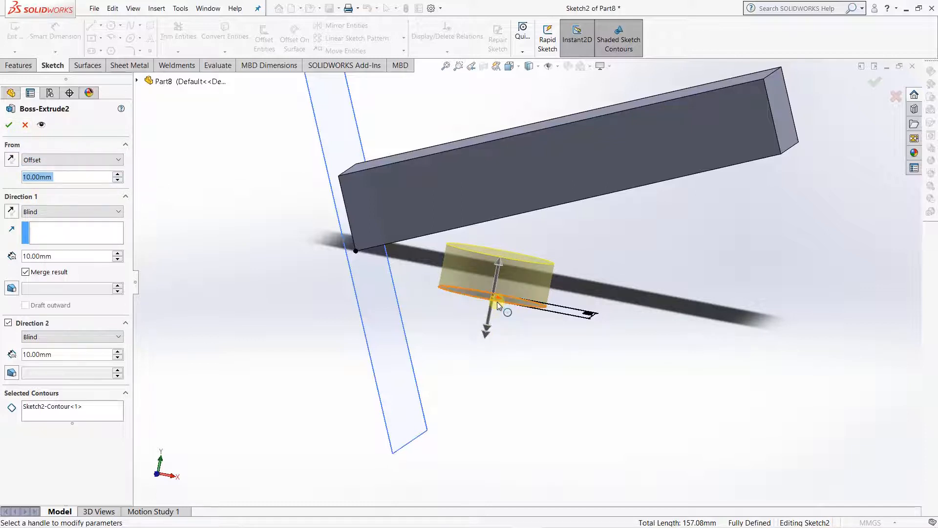
scroll(497, 301, "down", 3)
scroll(518, 280, "up", 3)
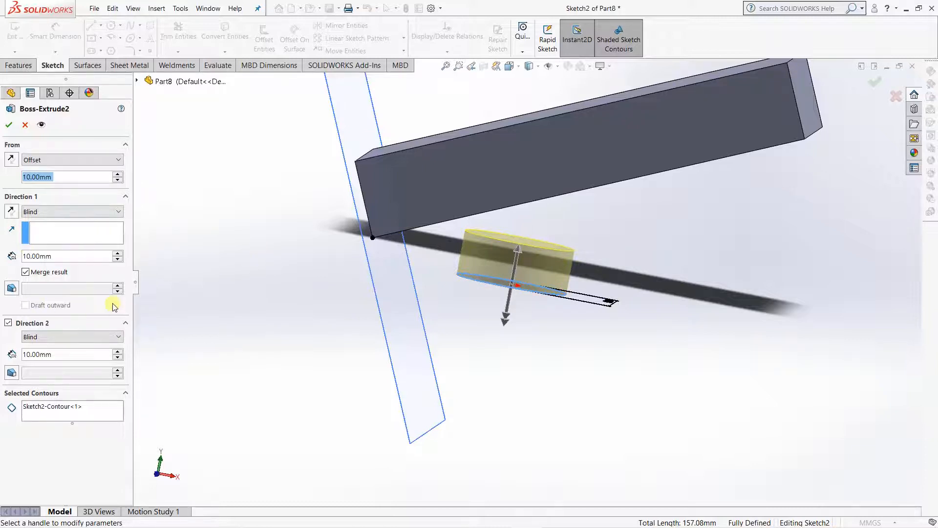
Step: Return the extrusion's start condition to Sketch Plane and turn on draft for Direction 1
left_click(67, 160)
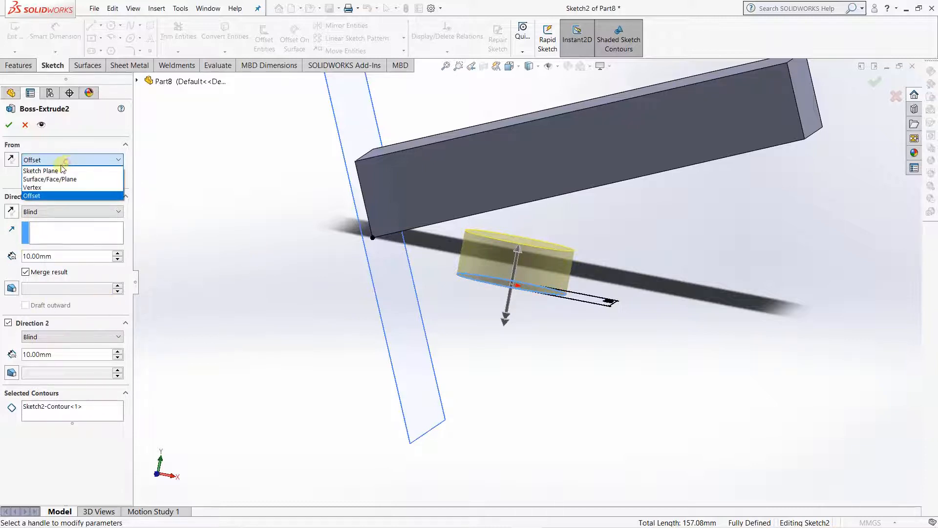
left_click(55, 170)
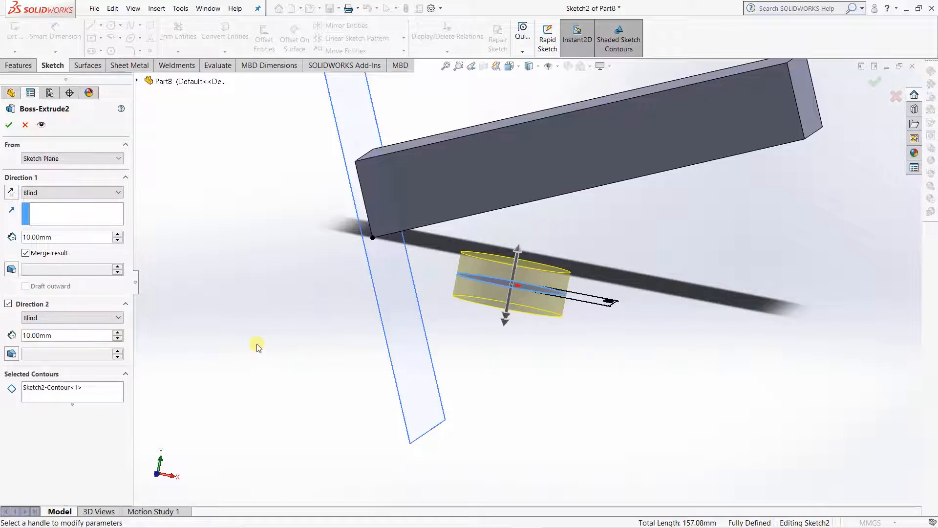
left_click(11, 271)
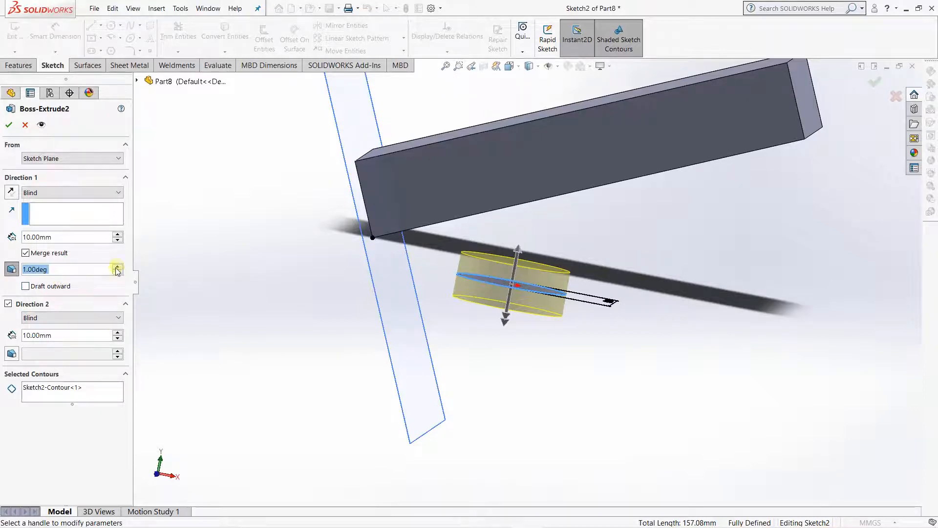
scroll(454, 274, "down", 8)
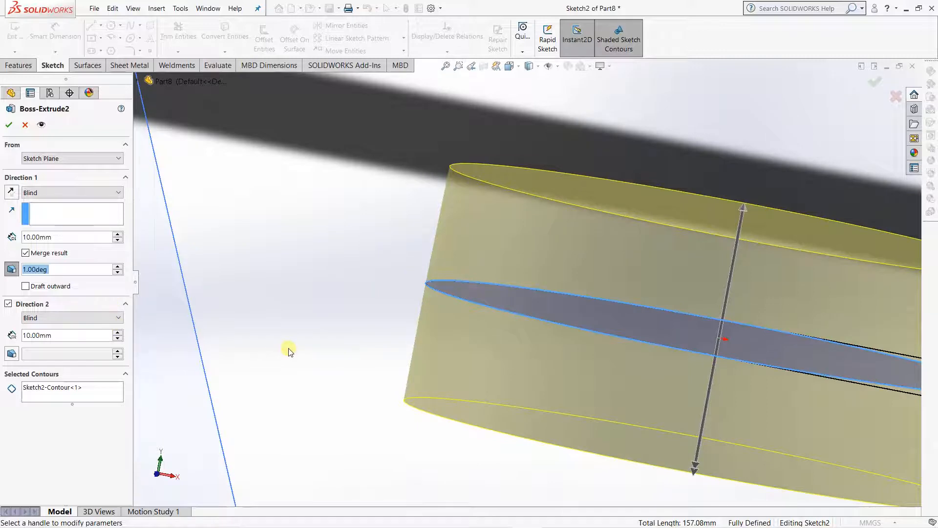
scroll(412, 265, "up", 5)
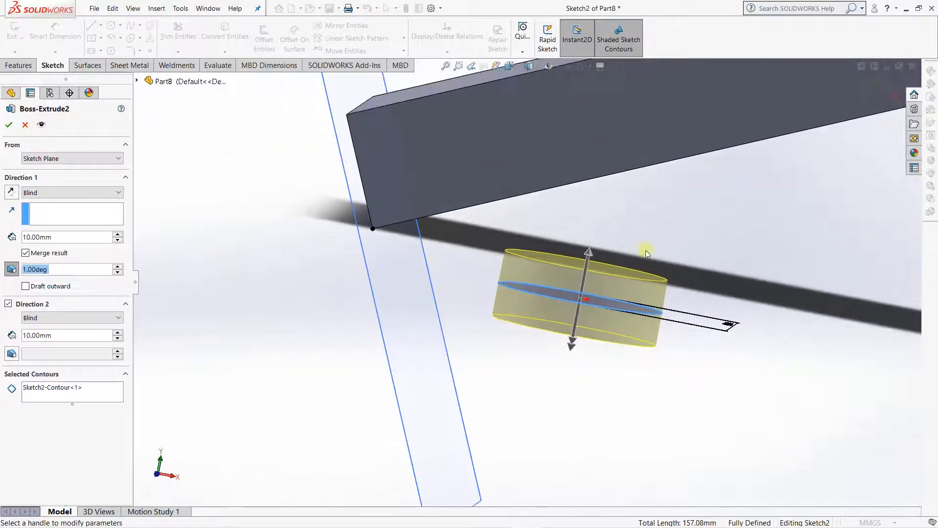
scroll(590, 260, "down", 2)
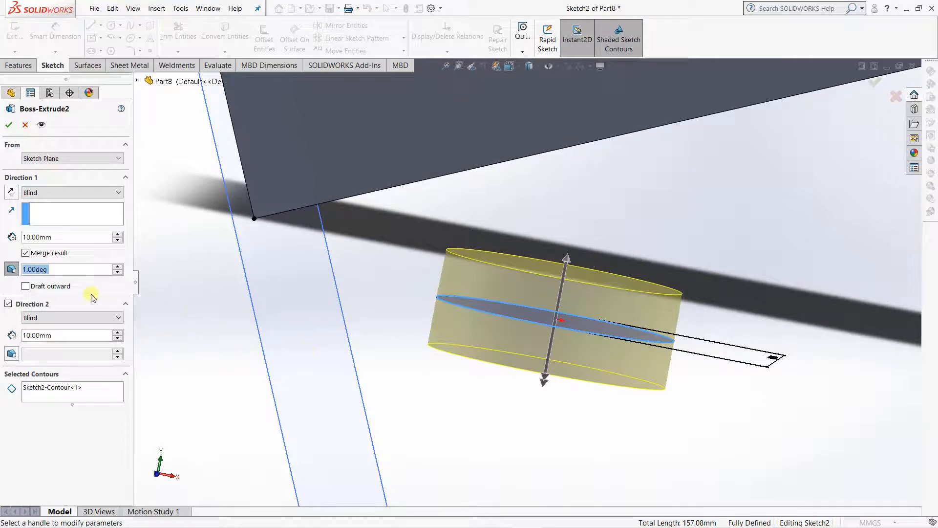
Step: Increase the Direction 1 draft angle in one-degree increments to 14 degrees
left_click(117, 267)
left_click(117, 267)
left_click(117, 267)
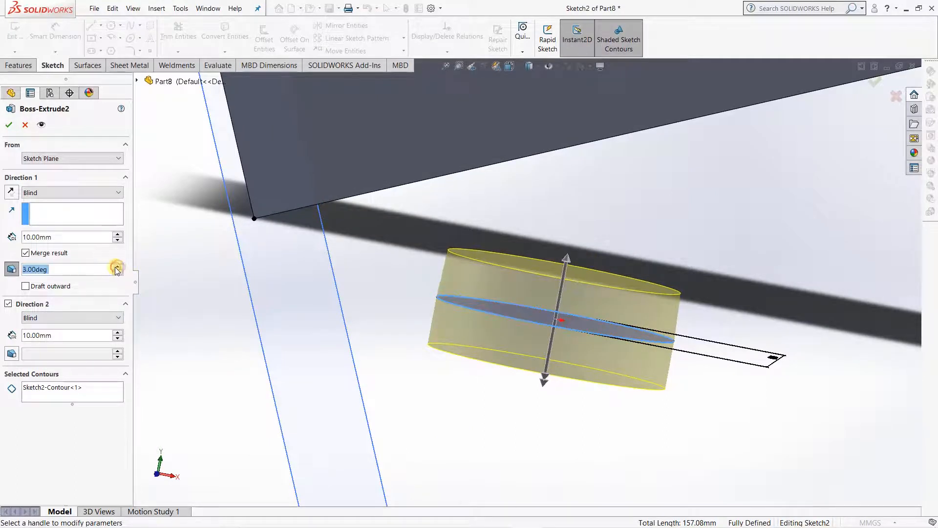
left_click(116, 267)
left_click(116, 266)
left_click(116, 267)
left_click(116, 266)
left_click(115, 267)
left_click(117, 267)
left_click(116, 267)
left_click(117, 267)
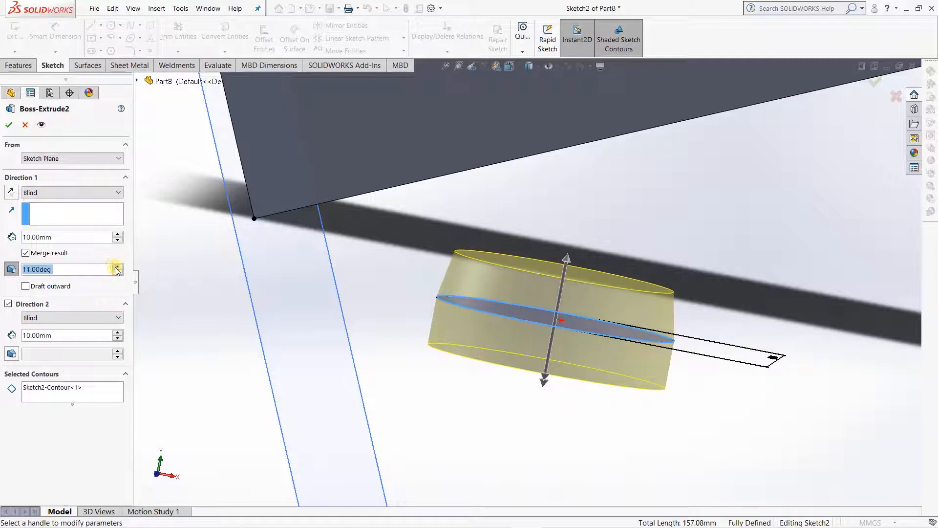
left_click(116, 267)
left_click(116, 267)
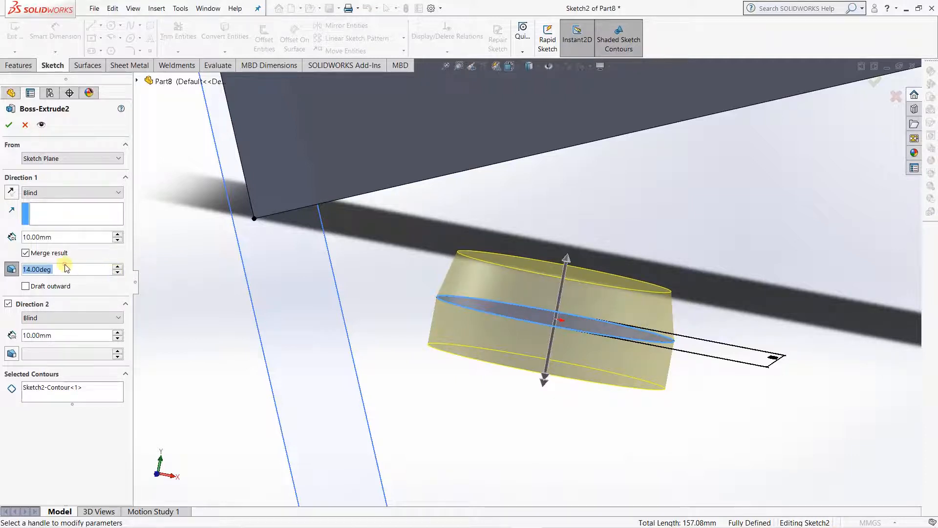
Step: Set the Direction 1 draft angle to 9.5 degrees and make the draft go outward
type("9.5")
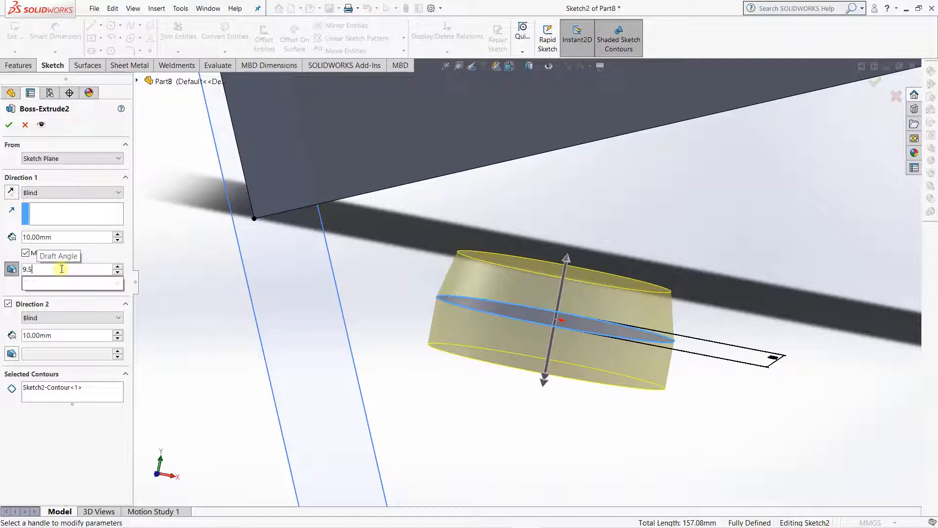
key("Return")
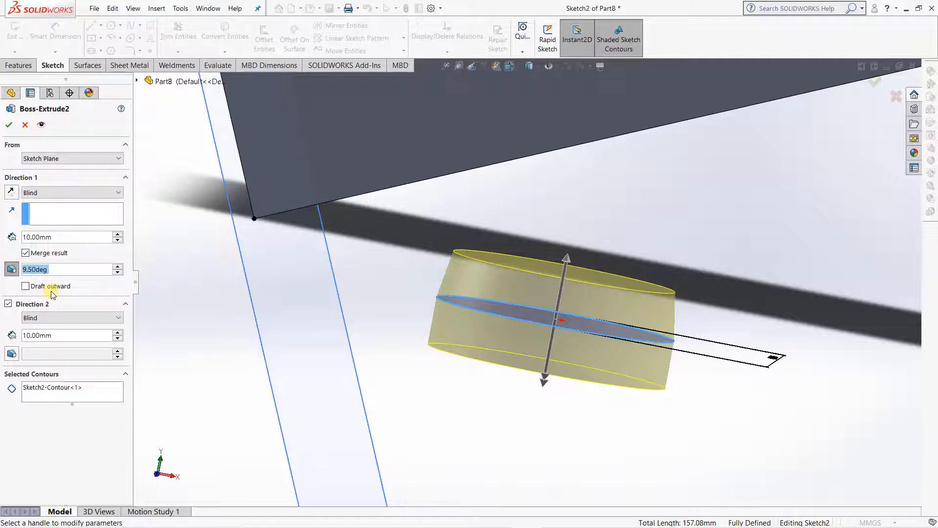
left_click(25, 286)
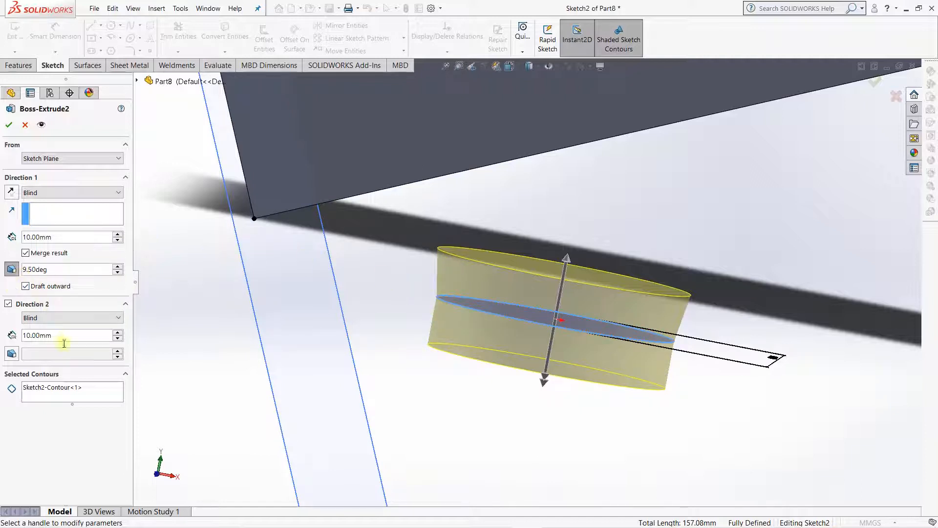
Step: Turn on draft for Direction 2 with a 10-degree angle and make it go outward
left_click(11, 354)
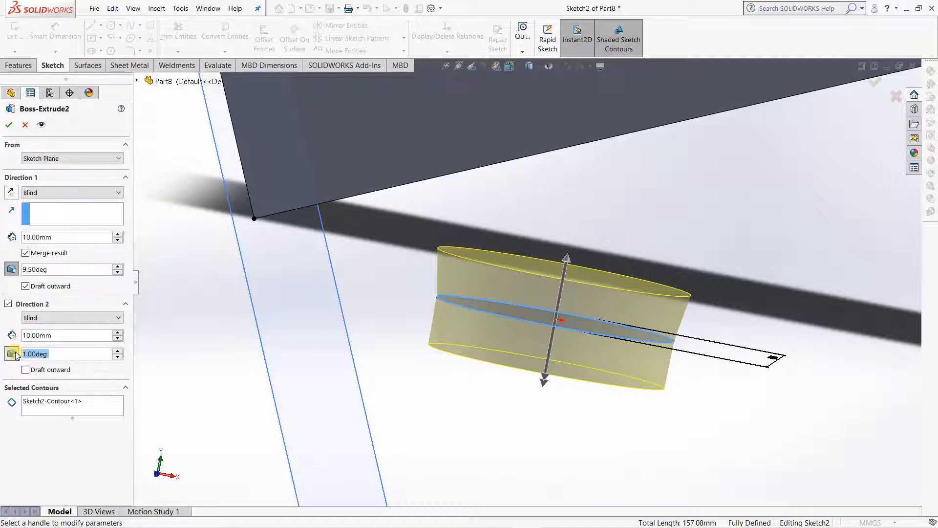
left_click(118, 351)
left_click(117, 351)
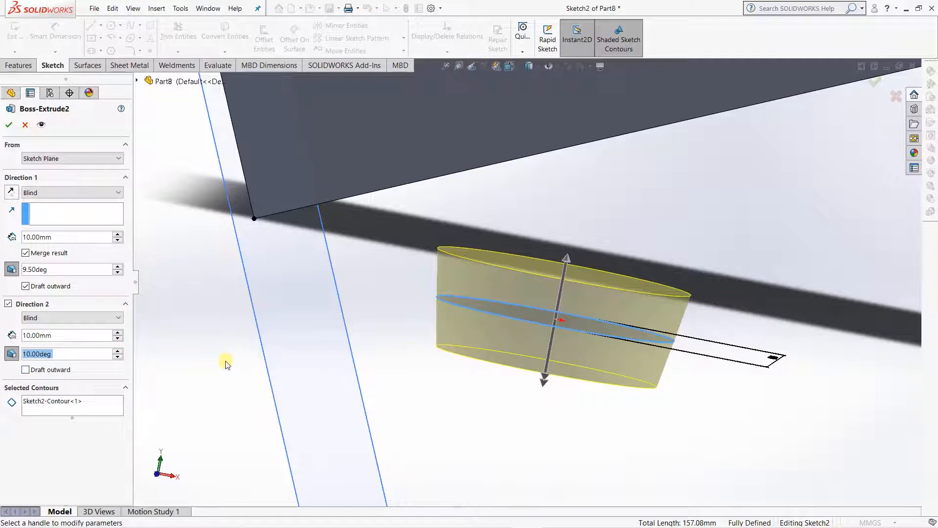
left_click(25, 370)
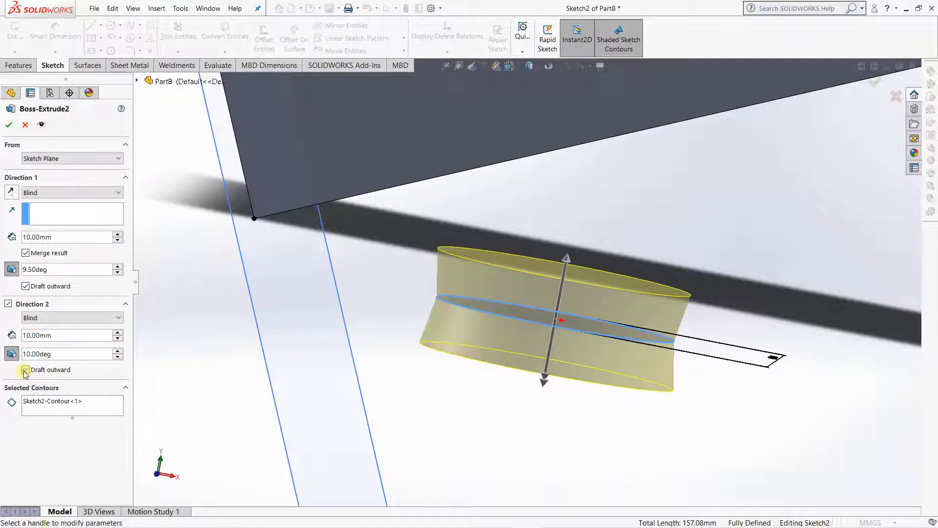
Step: Raise the Direction 2 draft angle to 13 degrees and lower it to 9 degrees
left_click(117, 352)
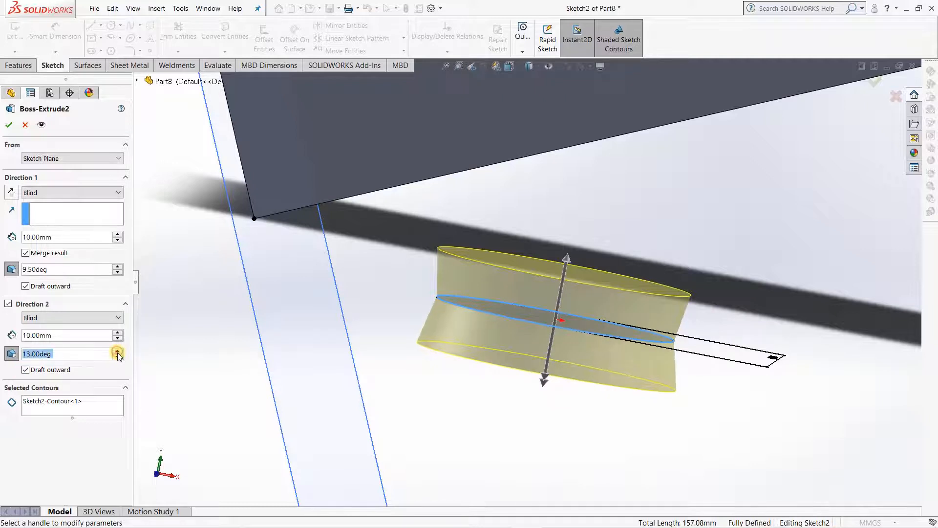
left_click(117, 357)
left_click(118, 358)
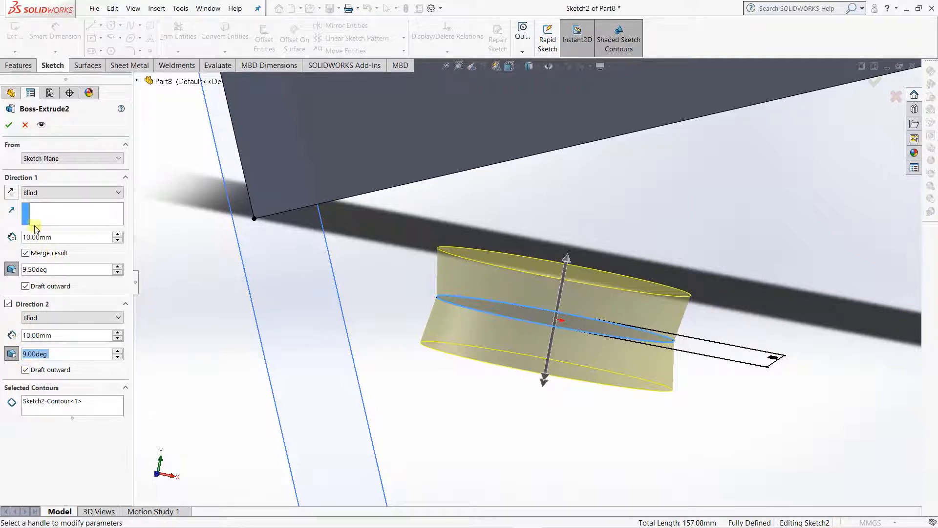
Step: Turn off draft for both directions and disable Direction 2
left_click(12, 354)
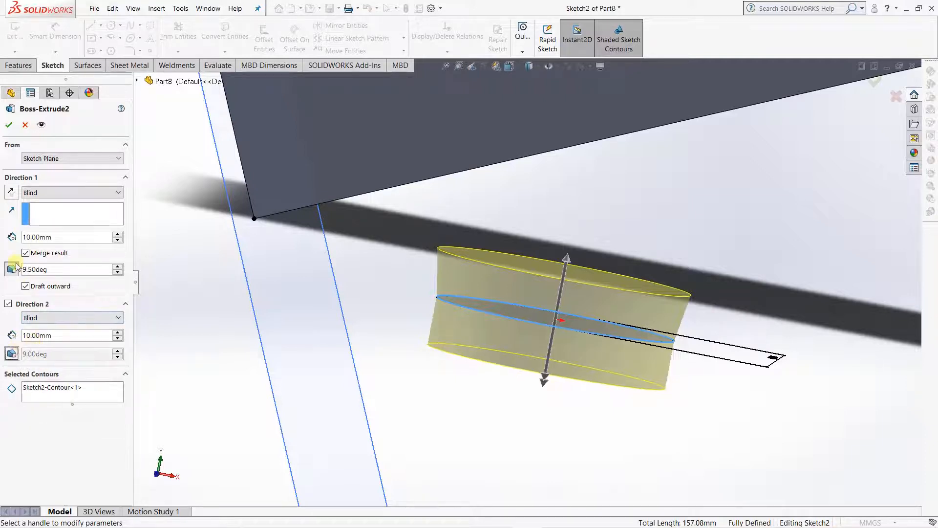
left_click(11, 269)
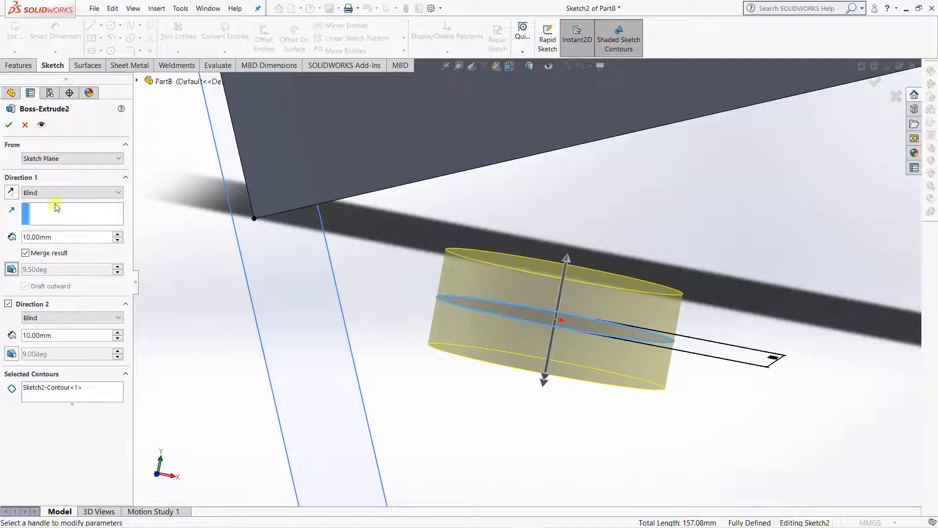
left_click(8, 303)
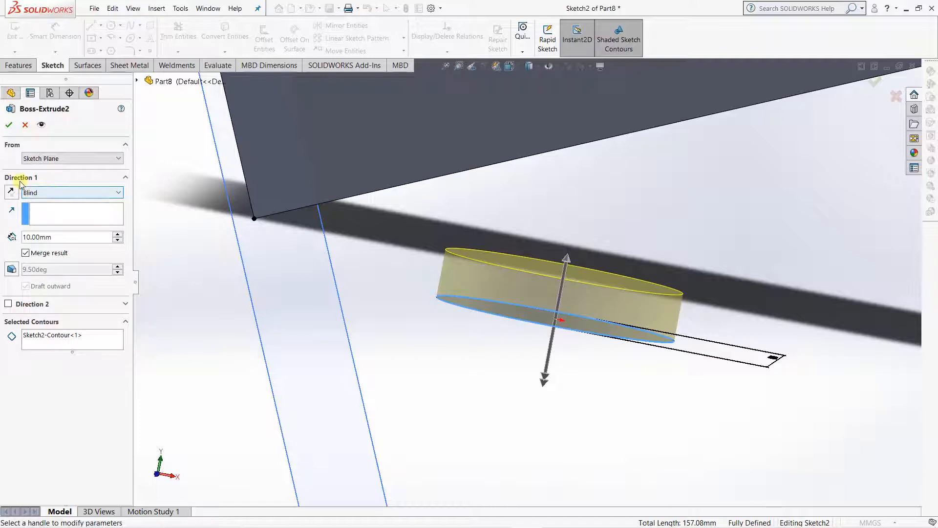
Step: Review the available Direction 1 end conditions, keep Blind selected and highlight its depth value
left_click(49, 193)
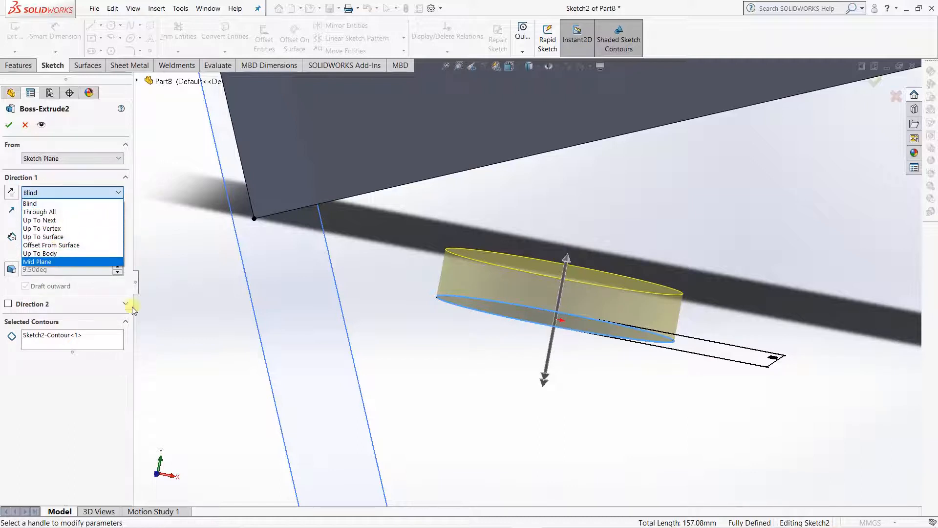
scroll(242, 331, "up", 5)
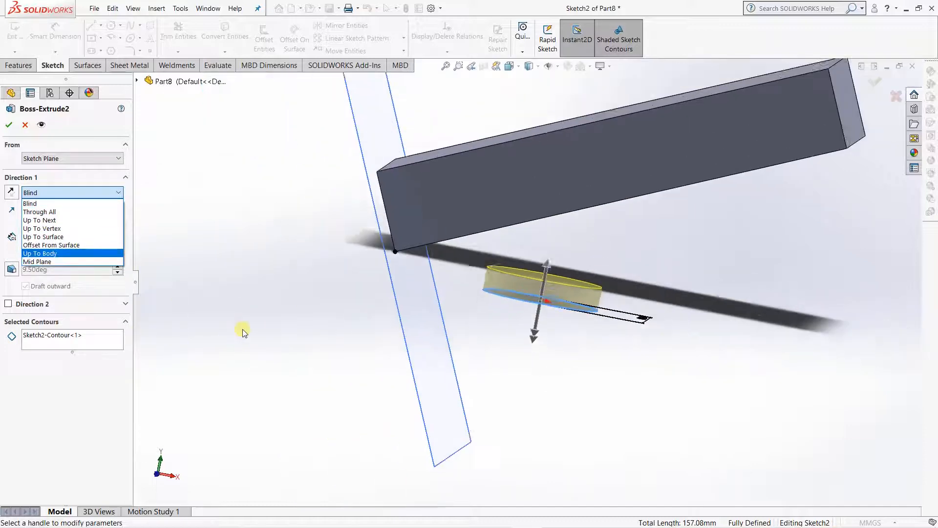
scroll(659, 266, "down", 3)
scroll(622, 265, "up", 4)
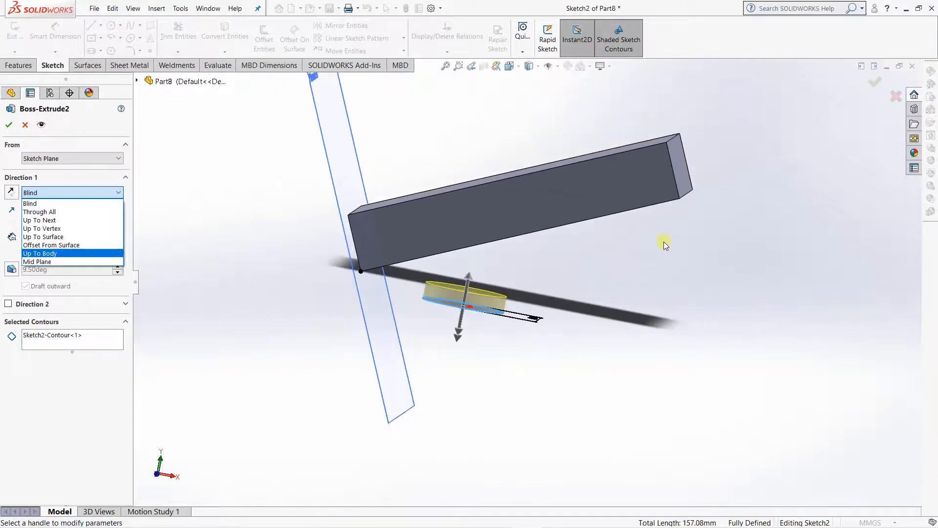
left_click(35, 204)
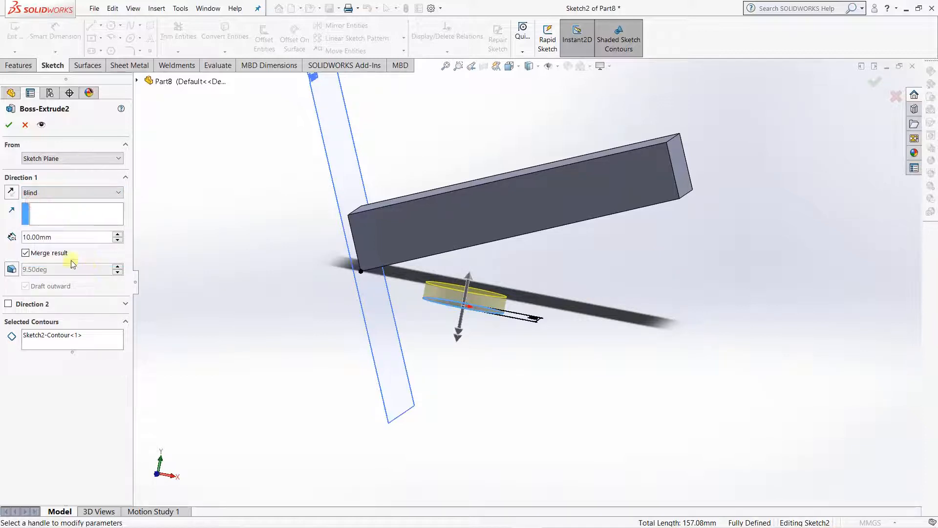
double_click(61, 238)
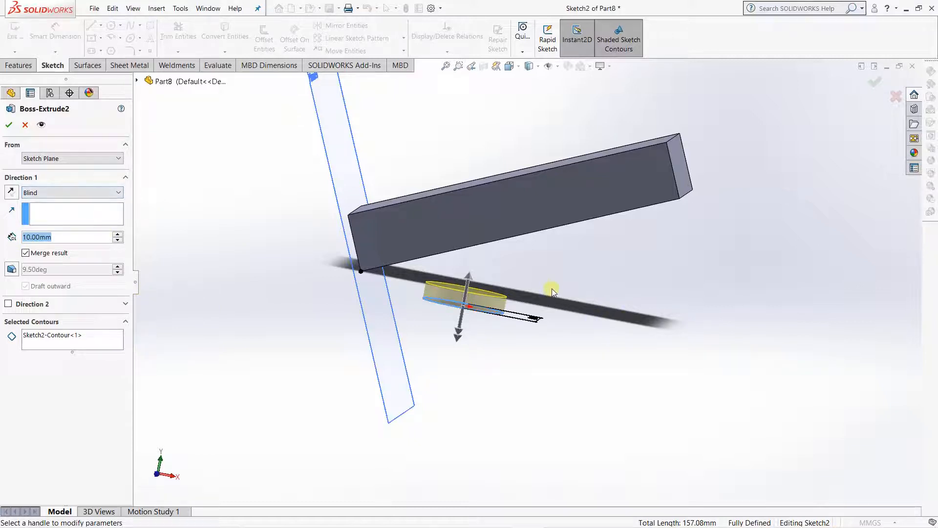
Step: Set the Direction 1 end condition to Through All and inspect how the cylinder passes through the block
left_click(74, 194)
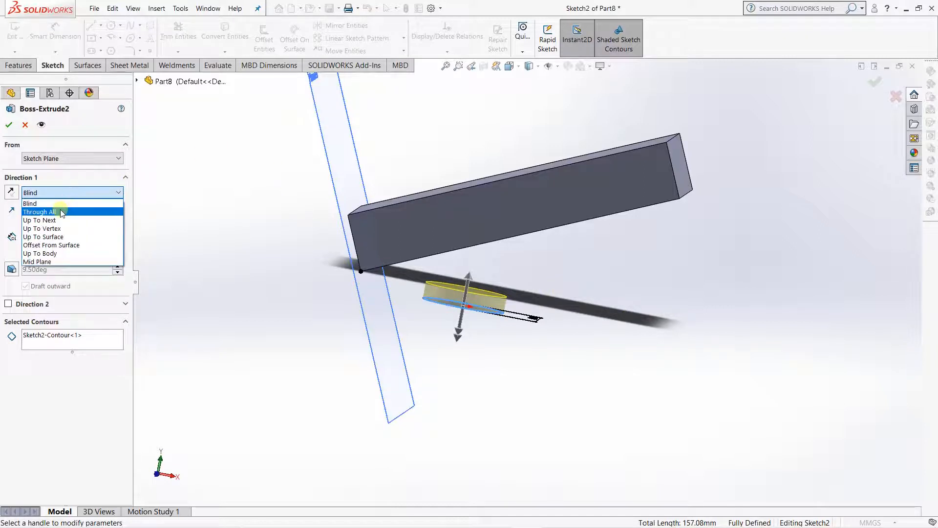
left_click(60, 211)
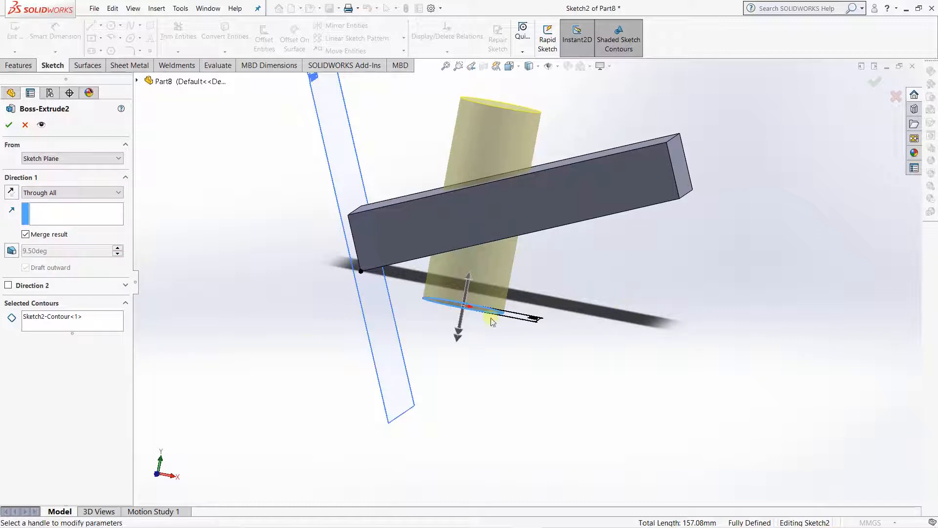
middle_click_drag(570, 291, 511, 312)
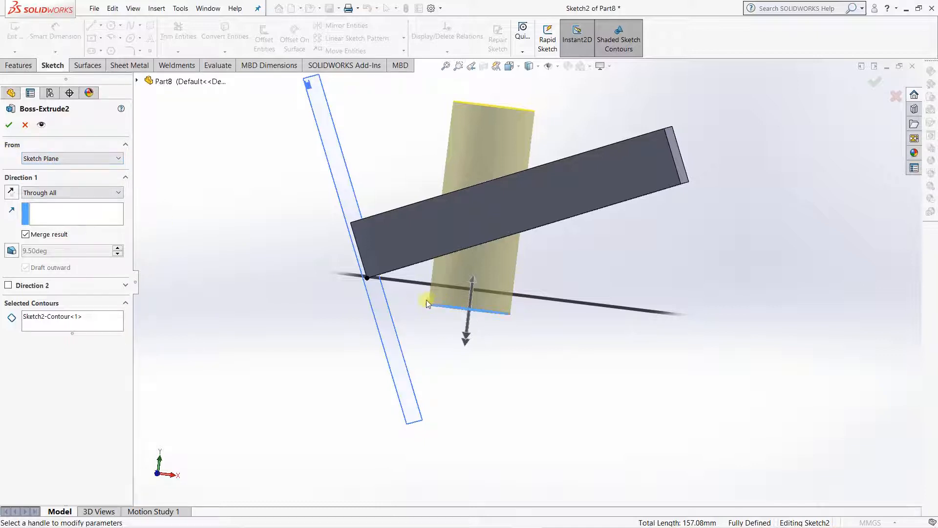
middle_click_drag(570, 353, 550, 365)
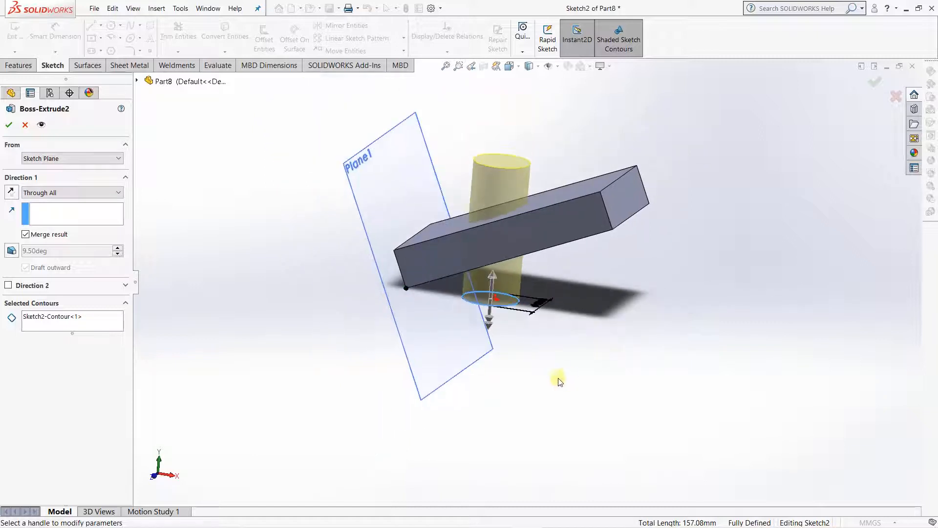
middle_click_drag(559, 379, 576, 356)
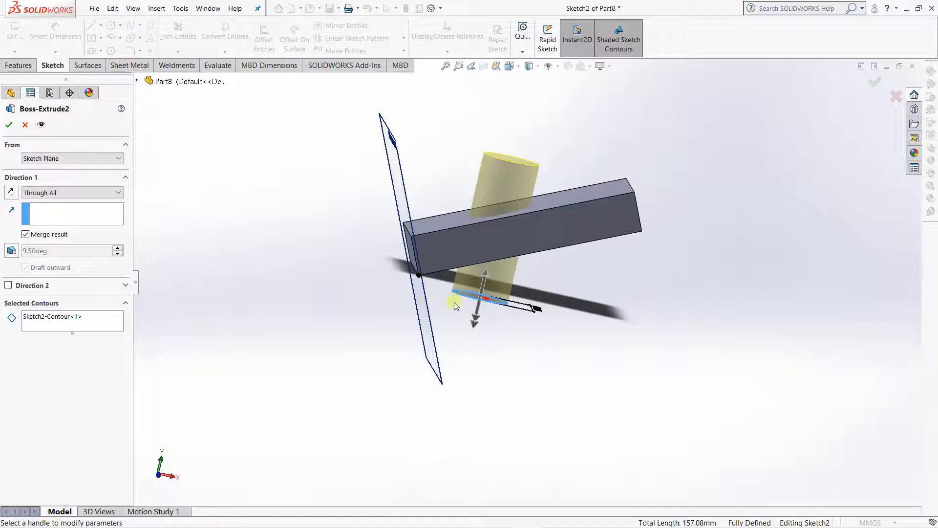
middle_click_drag(454, 306, 494, 320)
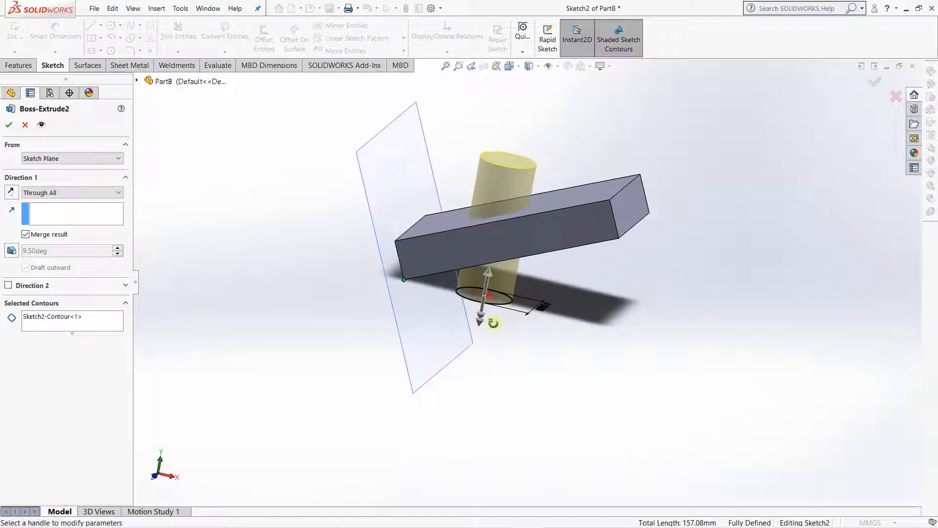
Step: Try starting the Through All extrusion from the block's lower corner vertex and return the start condition to Sketch Plane
left_click(54, 159)
left_click(44, 187)
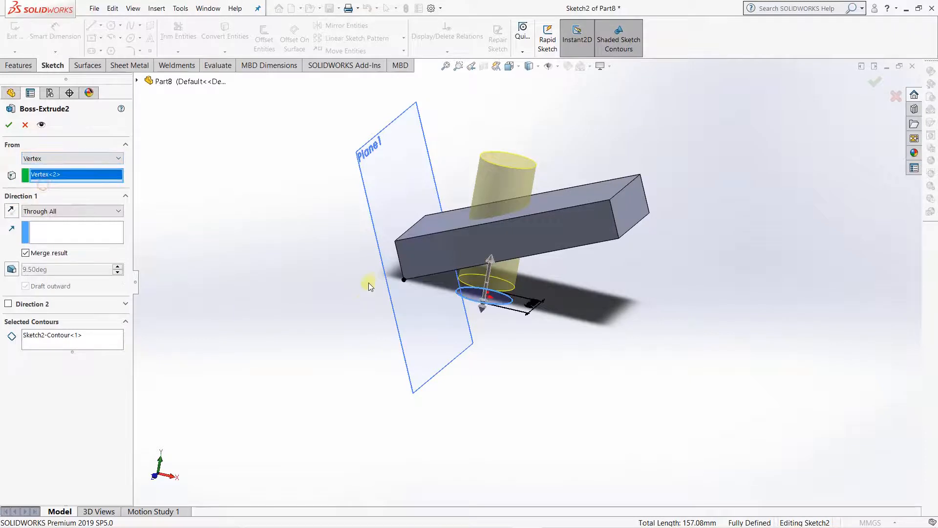
left_click(405, 278)
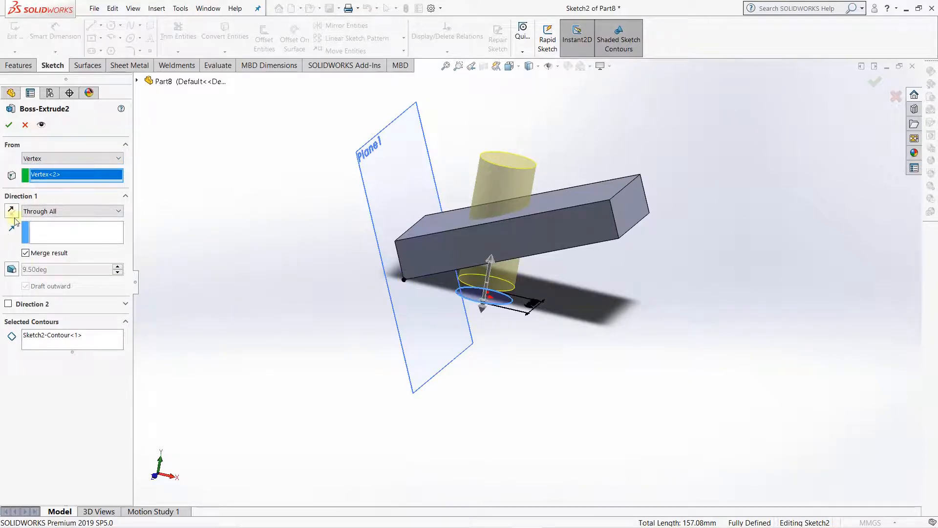
left_click(64, 213)
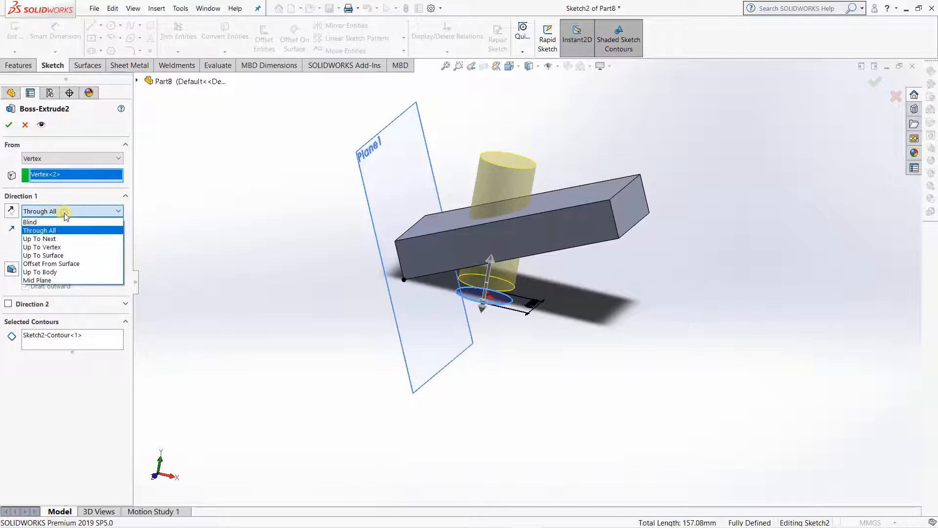
left_click(63, 212)
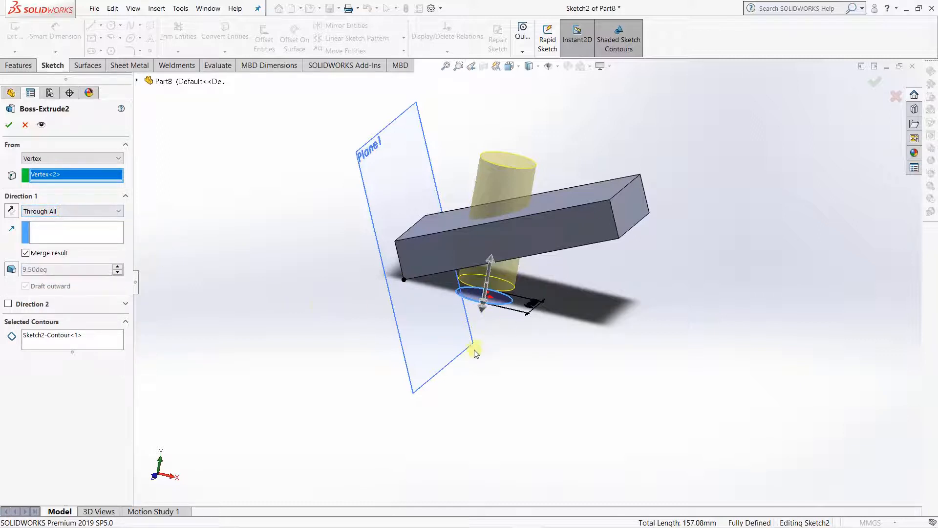
mouse_move(477, 350)
middle_mouse_down()
mouse_move(513, 285)
mouse_move(494, 342)
middle_mouse_up()
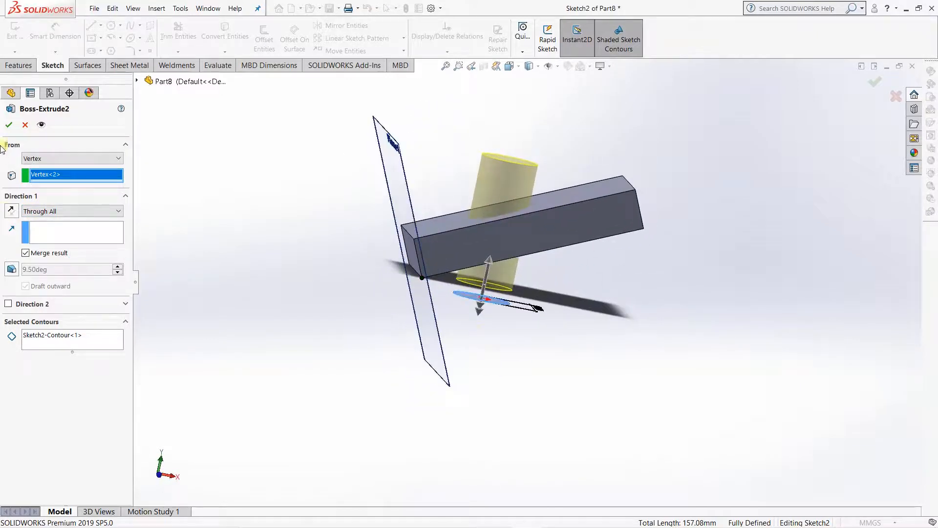
left_click(57, 158)
left_click(46, 167)
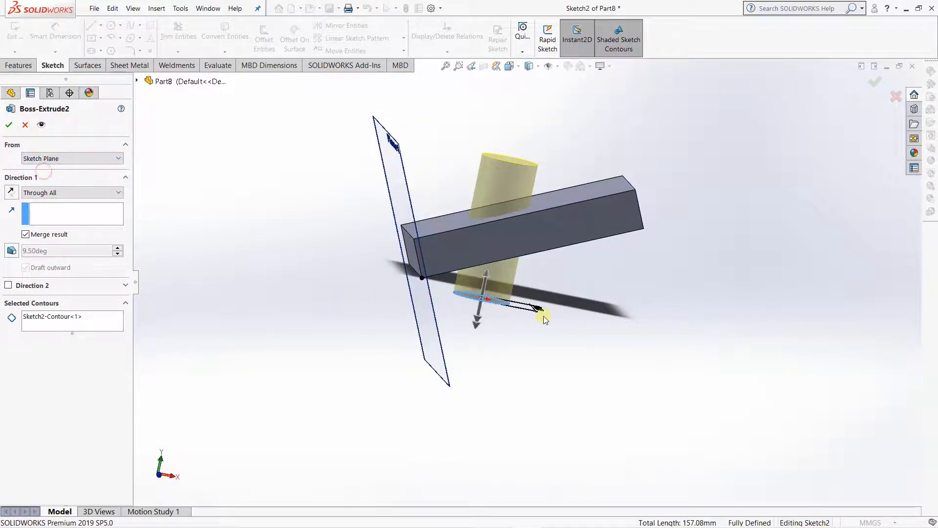
Step: Set the Direction 1 end condition to Up To Next and inspect where the cylinder meets the block's underside
left_click(65, 193)
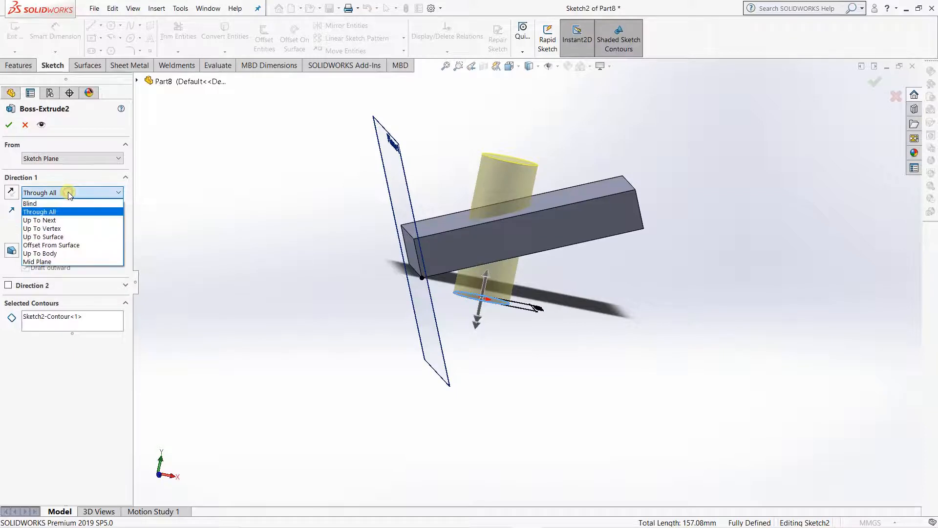
left_click(70, 221)
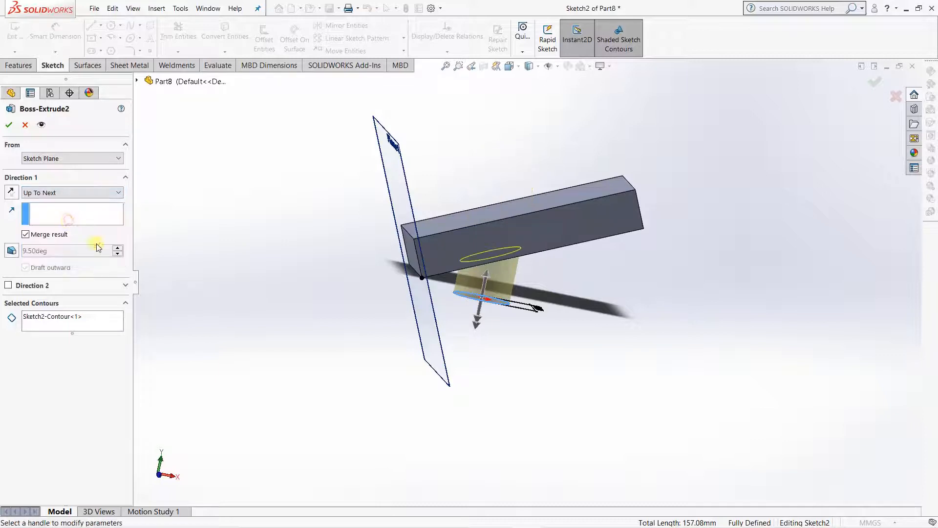
middle_click_drag(440, 377, 521, 274)
scroll(503, 256, "down", 4)
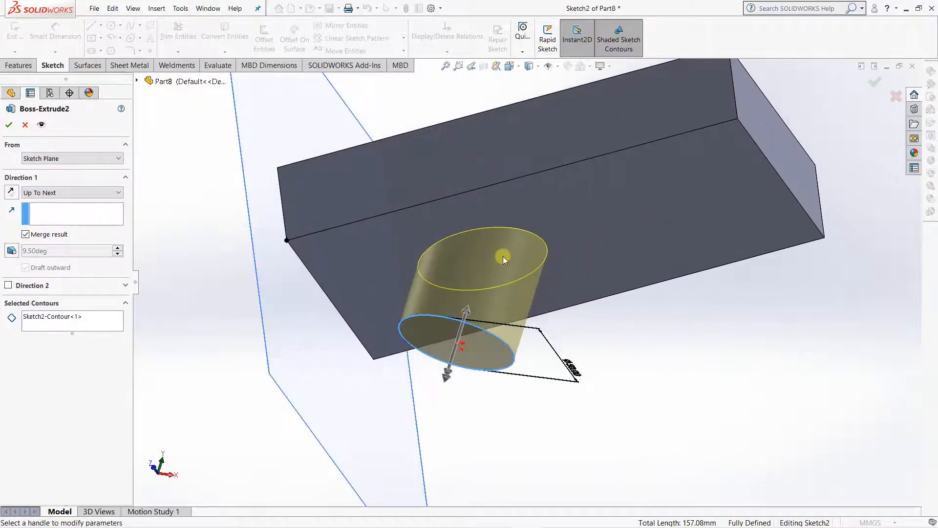
scroll(500, 316, "up", 3)
middle_click_drag(534, 380, 532, 406)
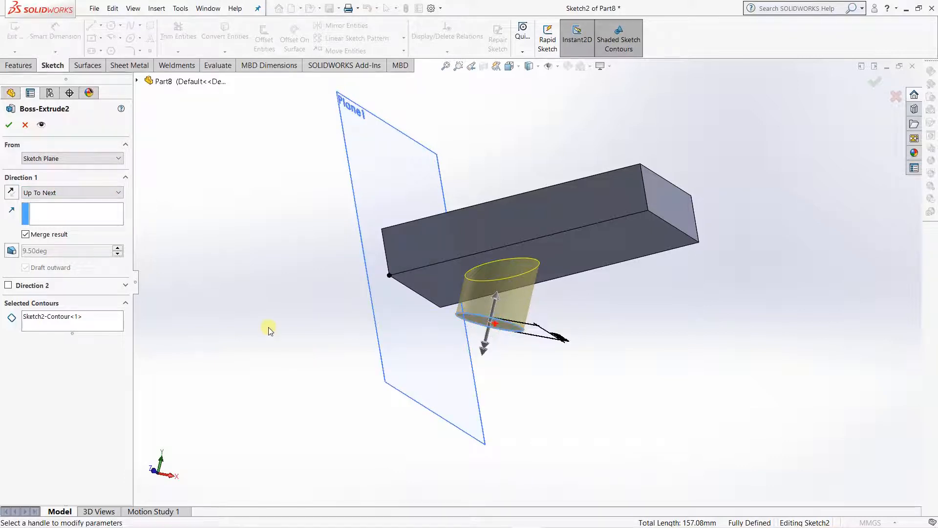
Step: Set the Direction 1 end condition to Up To Vertex, using the block's upper front corner farthest from Plane1
left_click(73, 193)
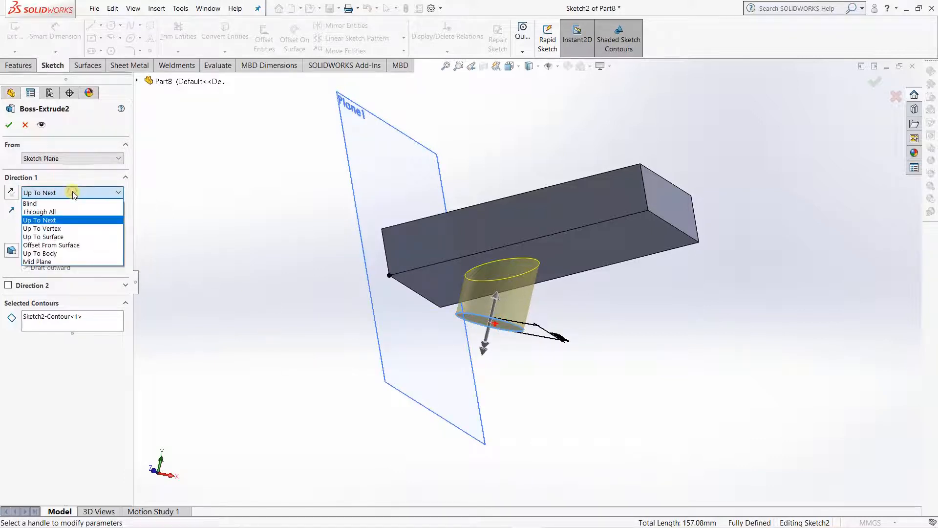
left_click(65, 228)
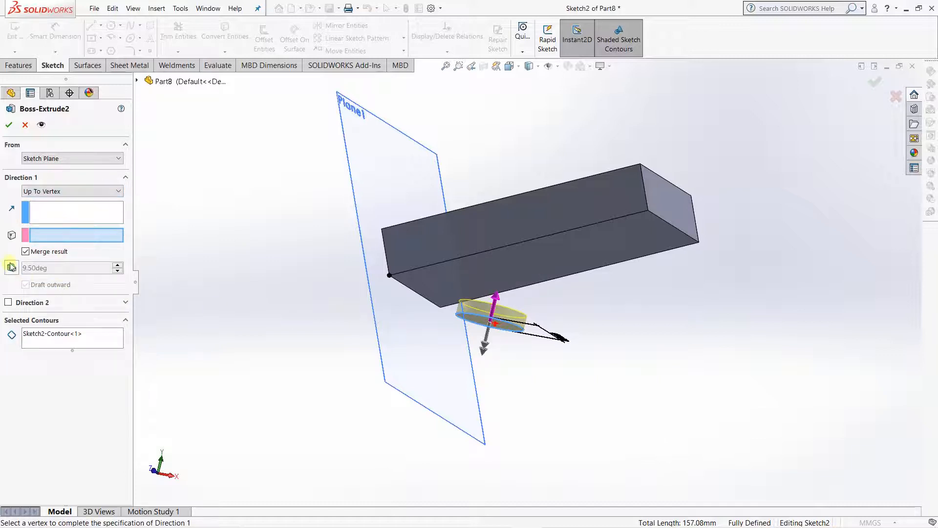
left_click(45, 234)
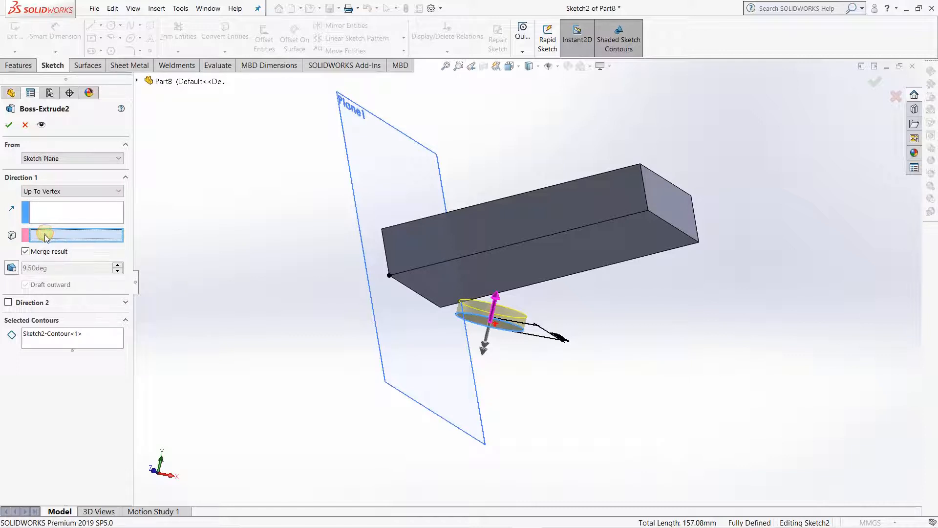
left_click(641, 164)
middle_click_drag(593, 262, 696, 187)
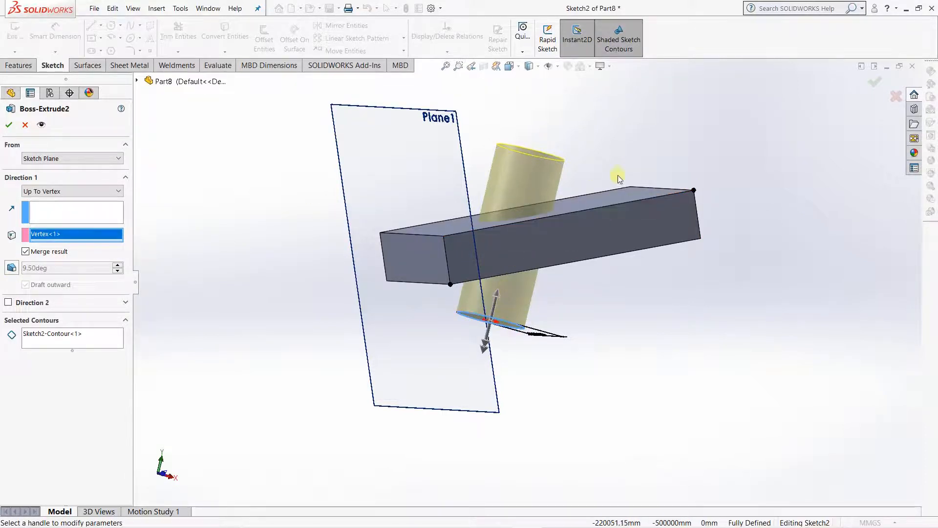
middle_click_drag(618, 175, 644, 195)
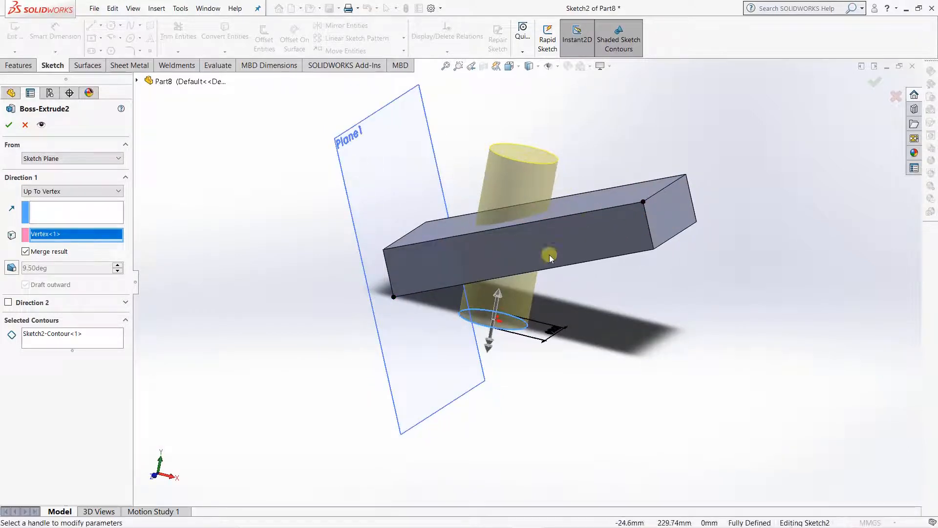
middle_click_drag(549, 254, 537, 293)
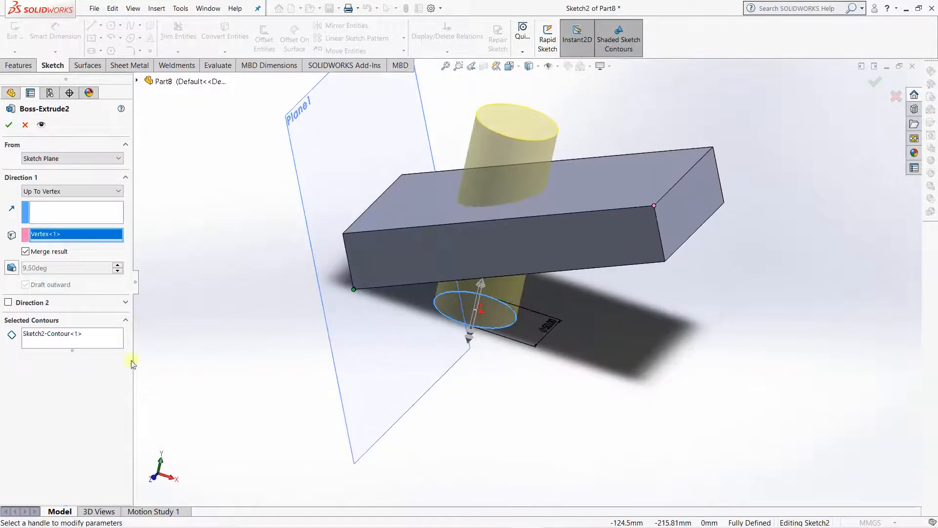
Step: Set the Direction 1 end condition to Up To Surface, using the block's bottom face
left_click(43, 192)
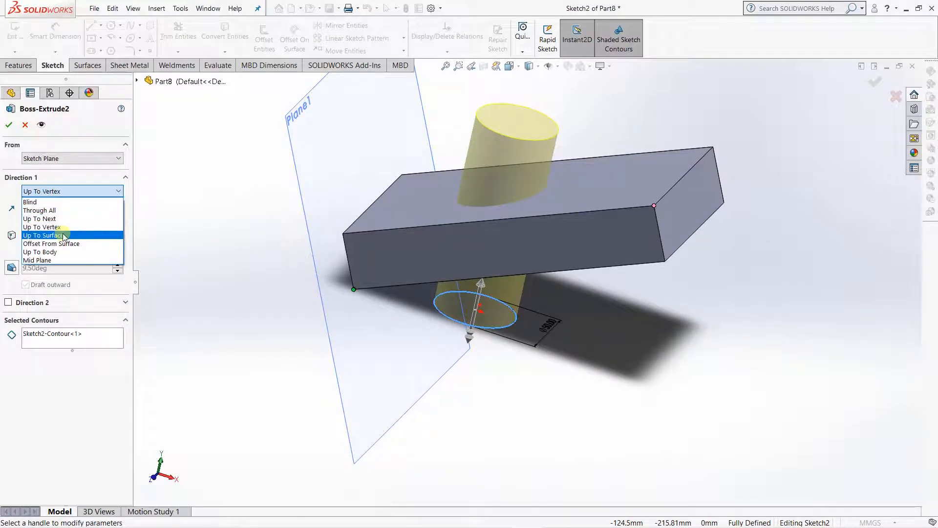
left_click(64, 237)
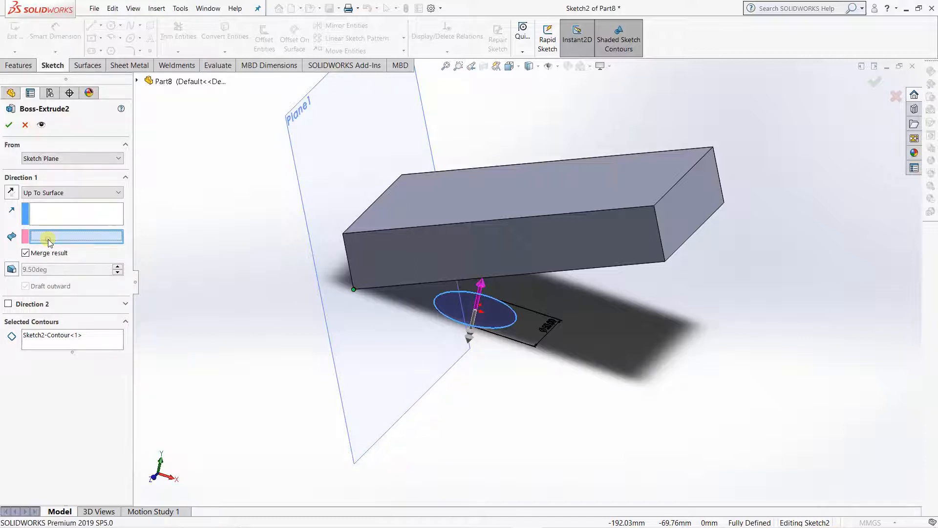
middle_click_drag(575, 390, 478, 336)
left_click(579, 221)
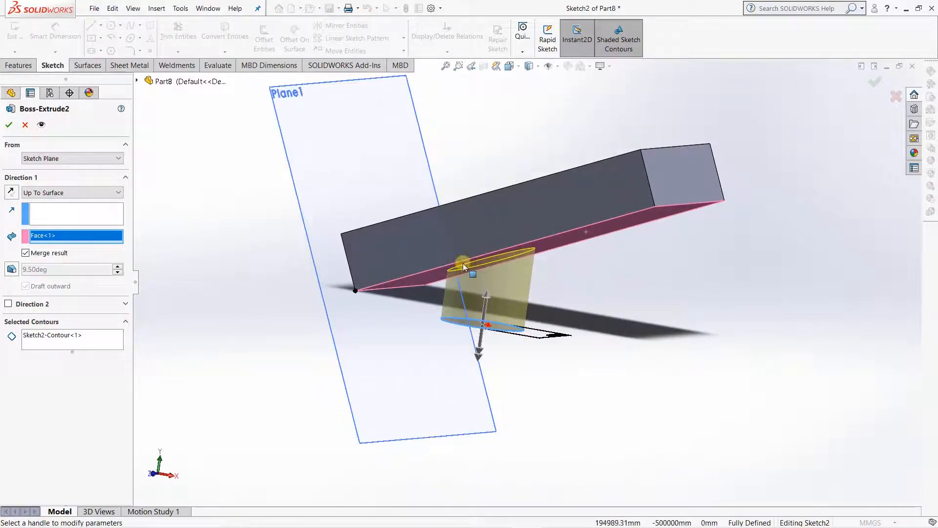
Step: Replace the Up To Surface reference with the block's top face and inspect the preview from below
right_click(55, 237)
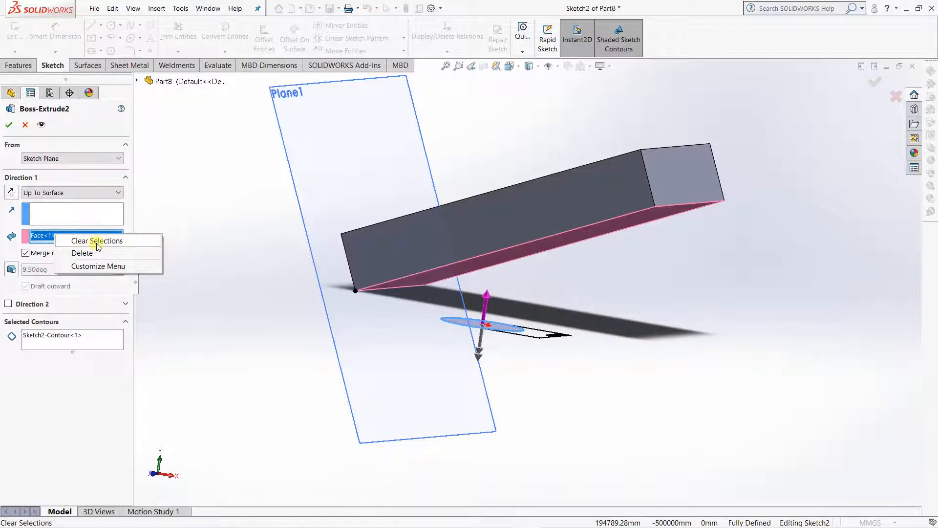
left_click(98, 242)
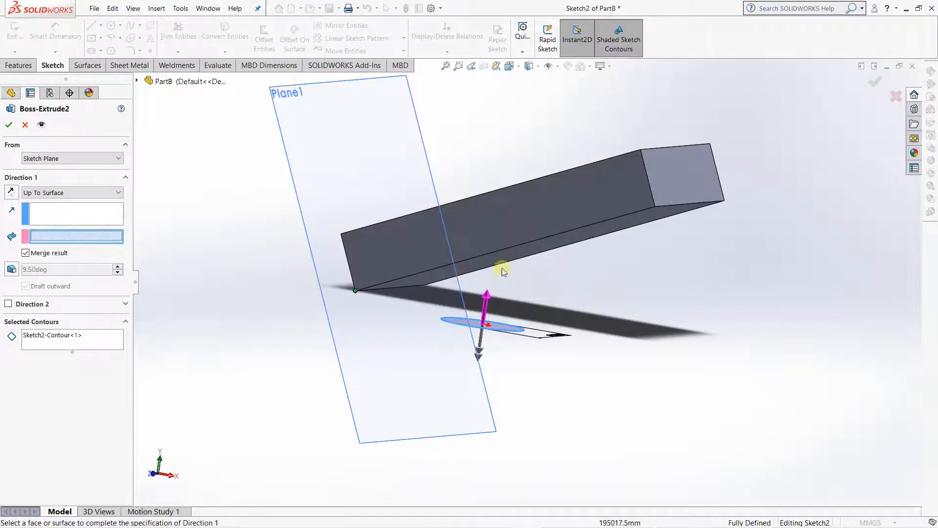
middle_click_drag(502, 268, 489, 303)
left_click(536, 200)
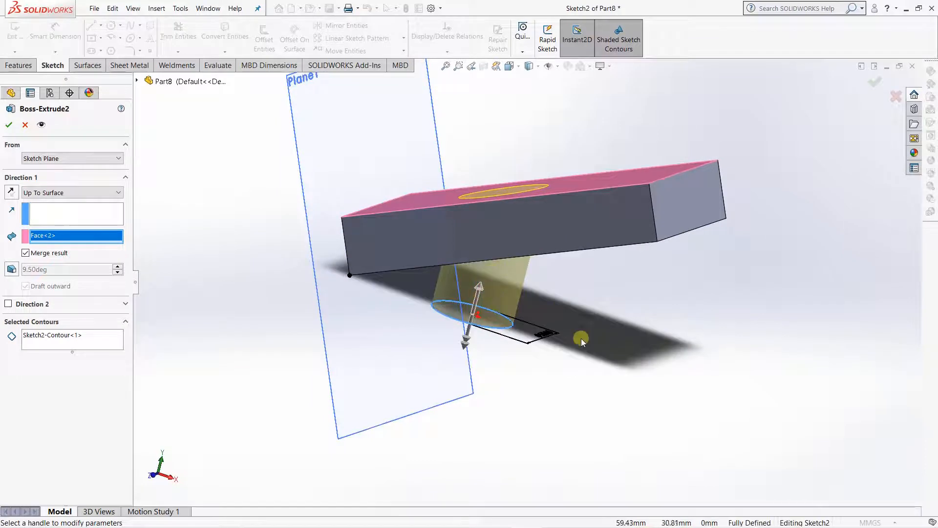
mouse_move(581, 338)
middle_mouse_down()
mouse_move(580, 295)
mouse_move(507, 332)
mouse_move(511, 240)
middle_mouse_up()
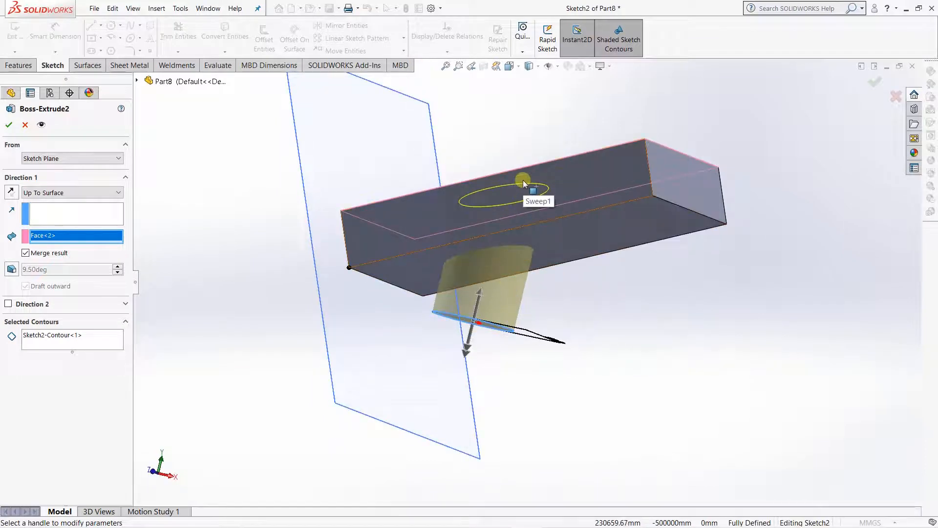
left_click(26, 253)
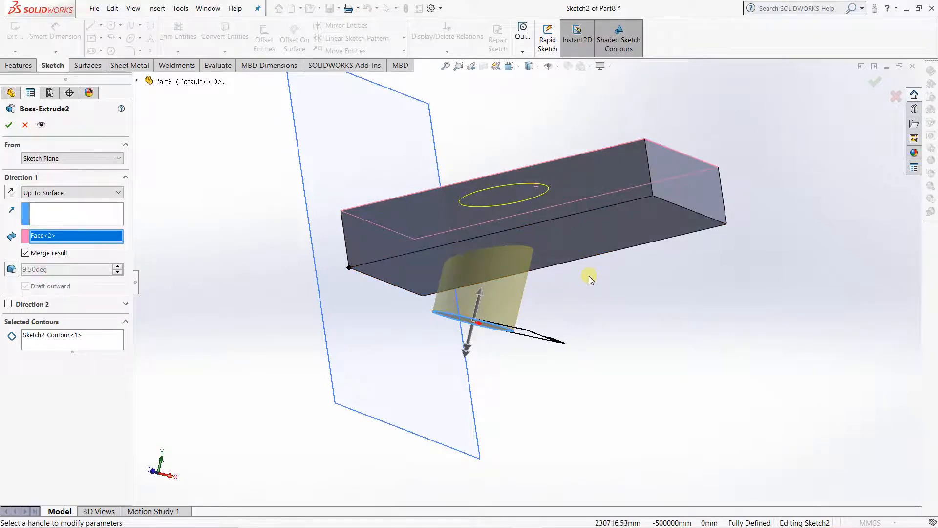
Step: Set the Direction 1 end condition to Offset From Surface at 10 mm, replacing the reference with the block's bottom face
left_click(74, 195)
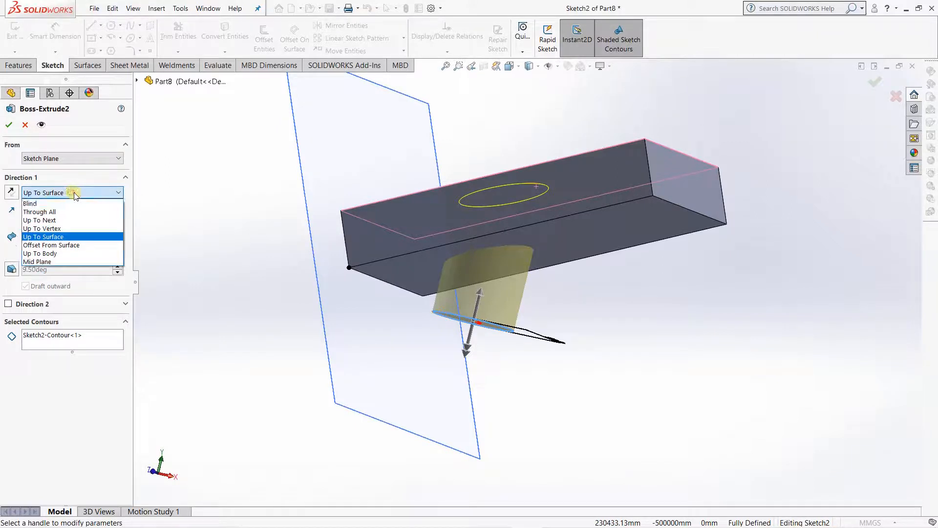
left_click(70, 246)
middle_click_drag(430, 357, 335, 404)
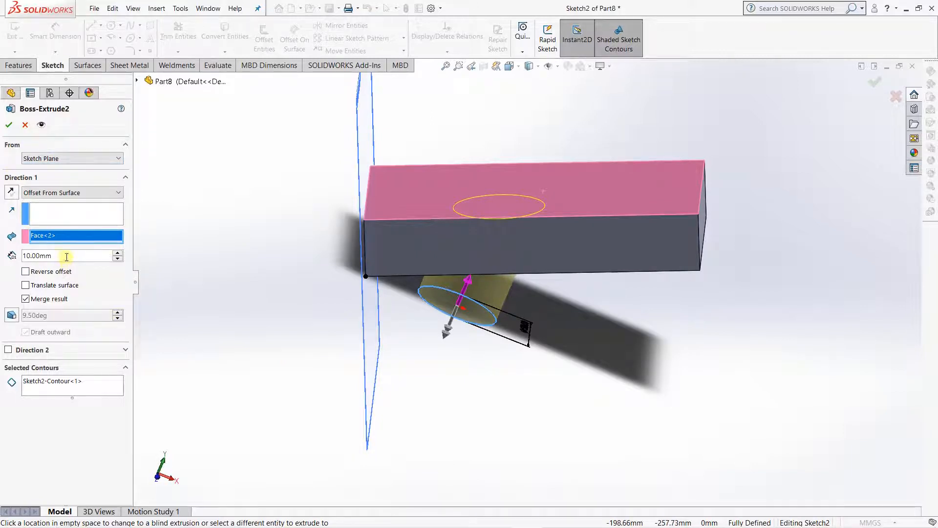
left_click(62, 241)
right_click(66, 239)
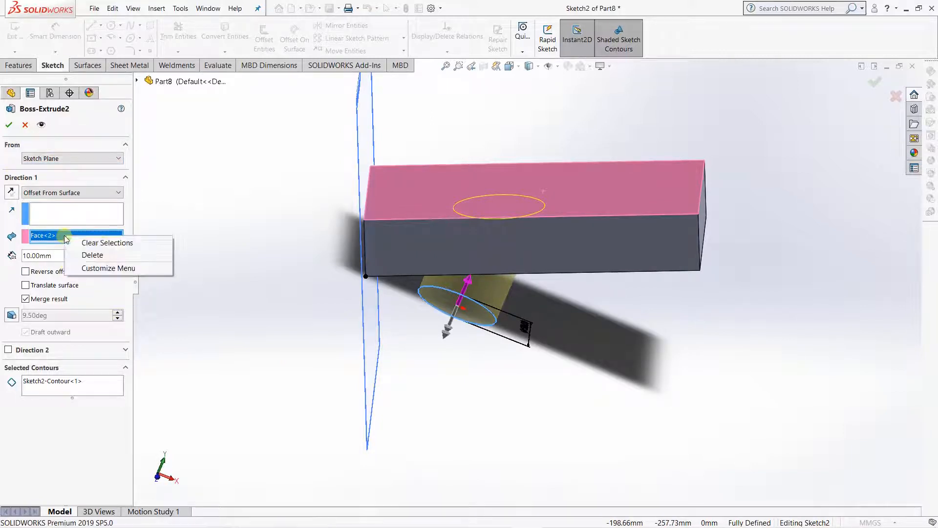
left_click(102, 243)
middle_click_drag(559, 367, 547, 269)
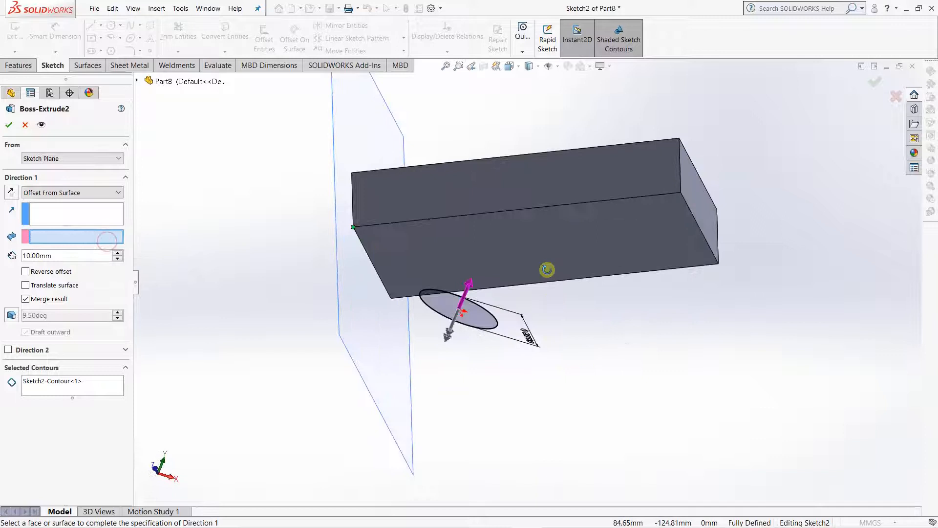
left_click(629, 242)
Step: Inspect the gap between the cylinder preview and the block's underside, and accept the offset extrusion
middle_click_drag(303, 329, 272, 321)
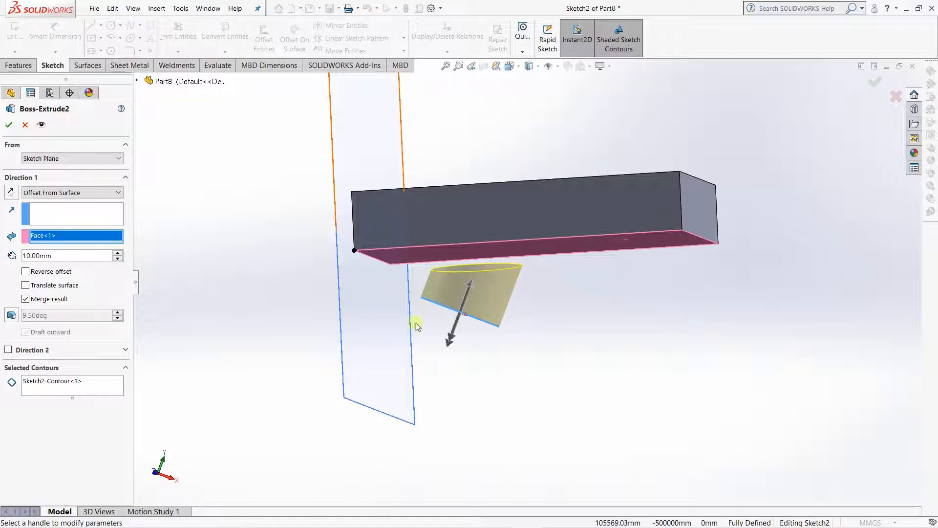
mouse_move(417, 327)
middle_mouse_down()
mouse_move(388, 331)
mouse_move(392, 316)
mouse_move(415, 322)
middle_mouse_up()
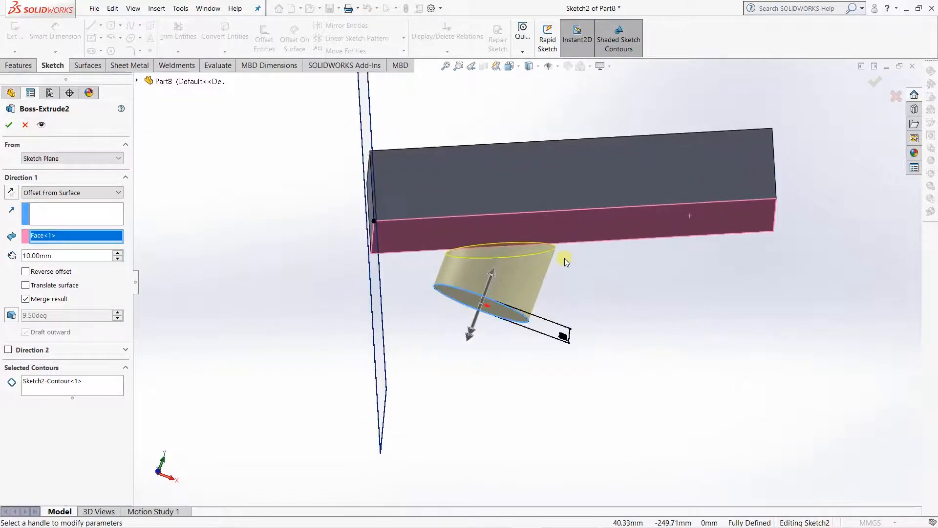
middle_click_drag(565, 258, 553, 293)
scroll(510, 269, "down", 6)
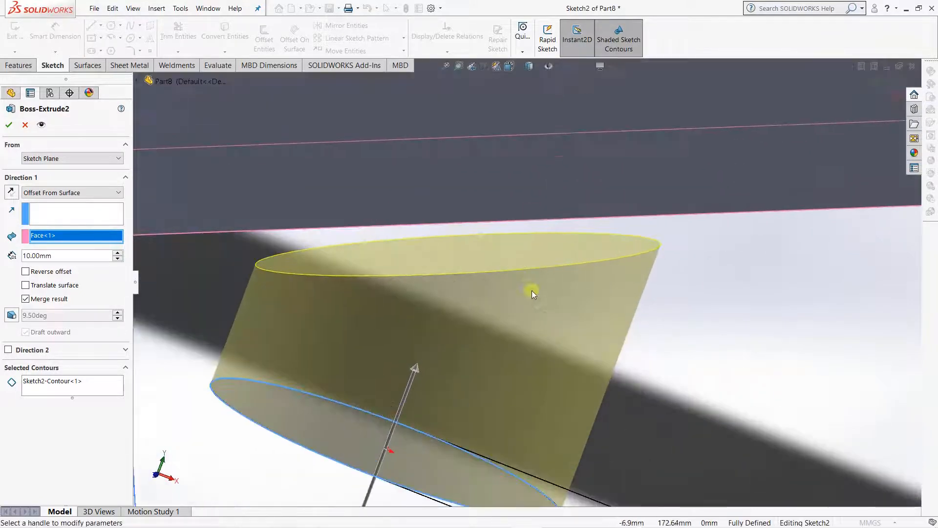
left_click(7, 125)
scroll(487, 362, "up", 5)
middle_click_drag(485, 362, 555, 358)
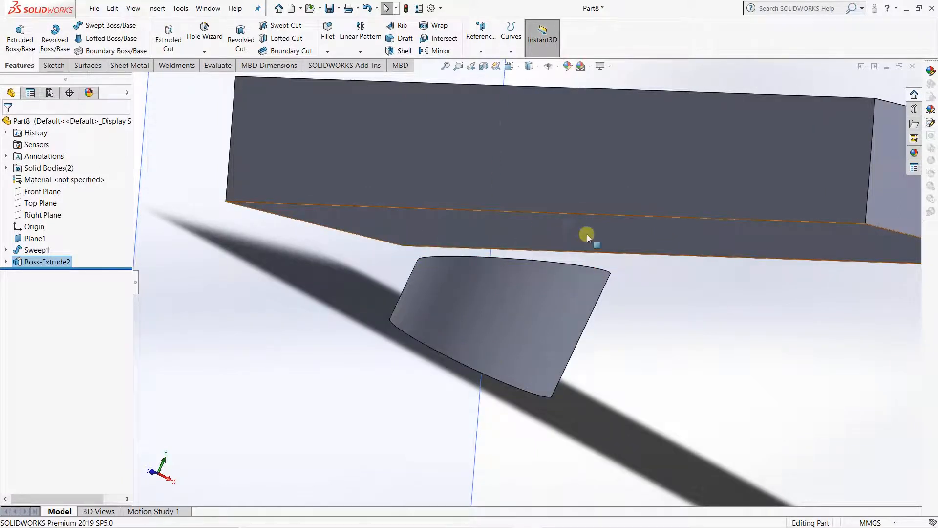
Step: Reopen the cylinder's extrusion for editing and clear the plane selected as its offset reference
right_click(54, 262)
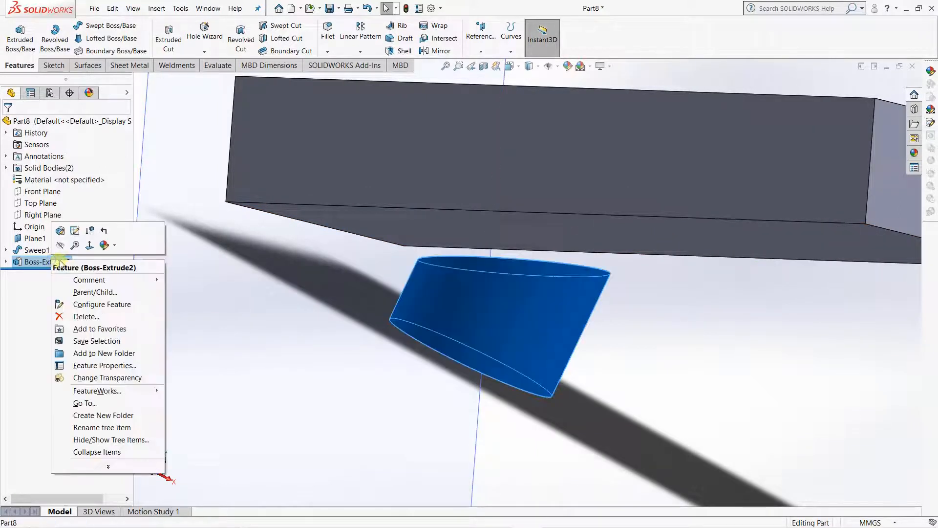
left_click(60, 226)
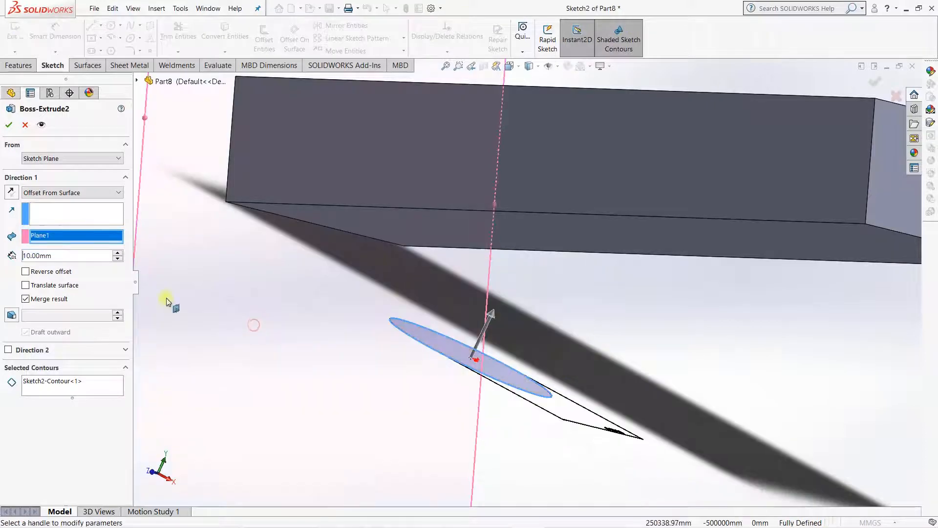
mouse_move(287, 321)
middle_mouse_down()
mouse_move(308, 319)
mouse_move(310, 308)
mouse_move(346, 319)
mouse_move(310, 318)
mouse_move(298, 329)
mouse_move(322, 334)
mouse_move(313, 332)
middle_mouse_up()
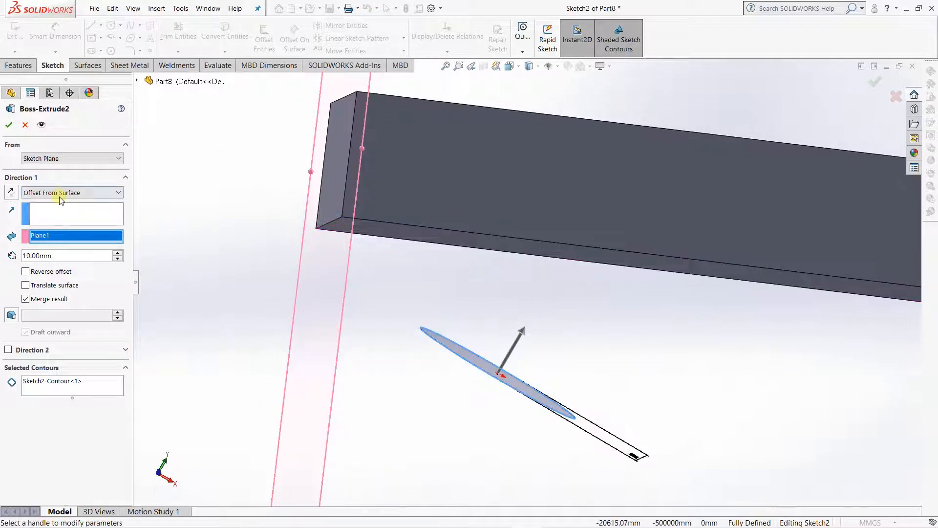
right_click(51, 238)
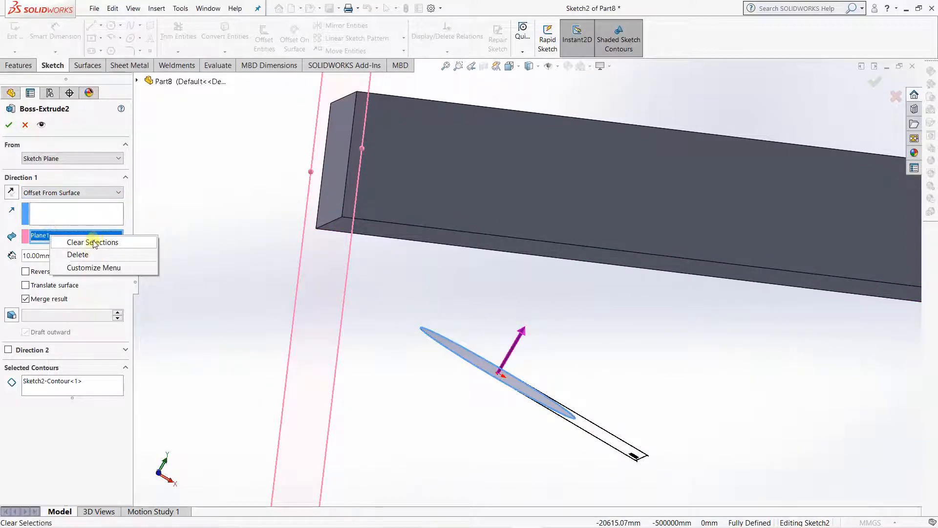
left_click(92, 242)
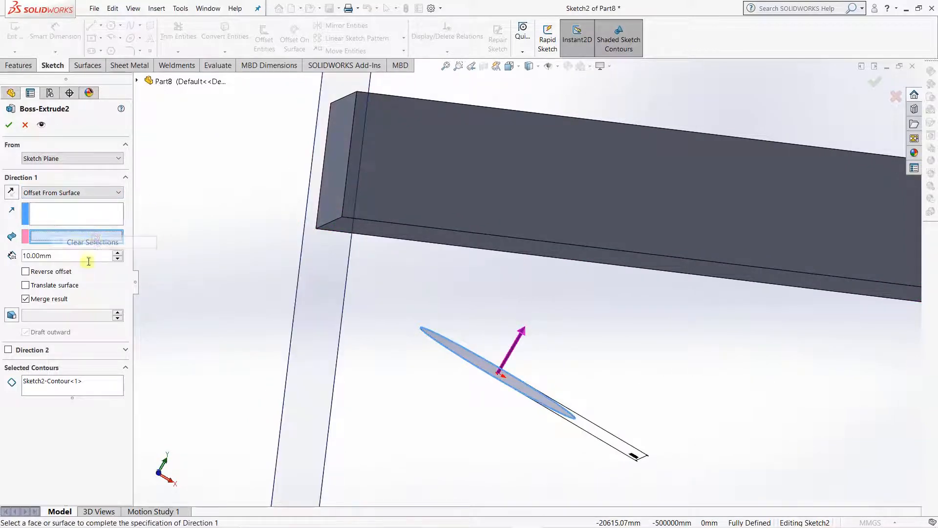
Step: Set the Direction 1 end condition to Up To Body, using the swept block, and inspect the preview from several sides
left_click(57, 193)
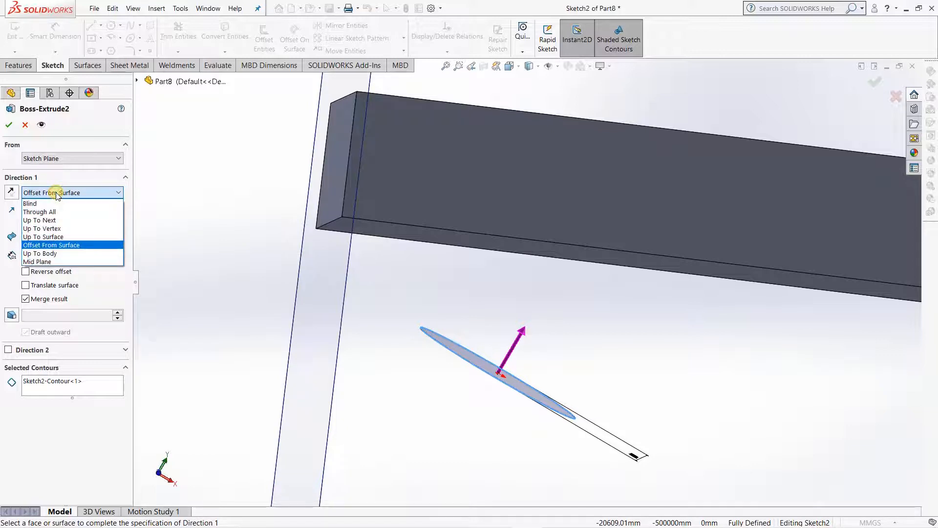
left_click(60, 255)
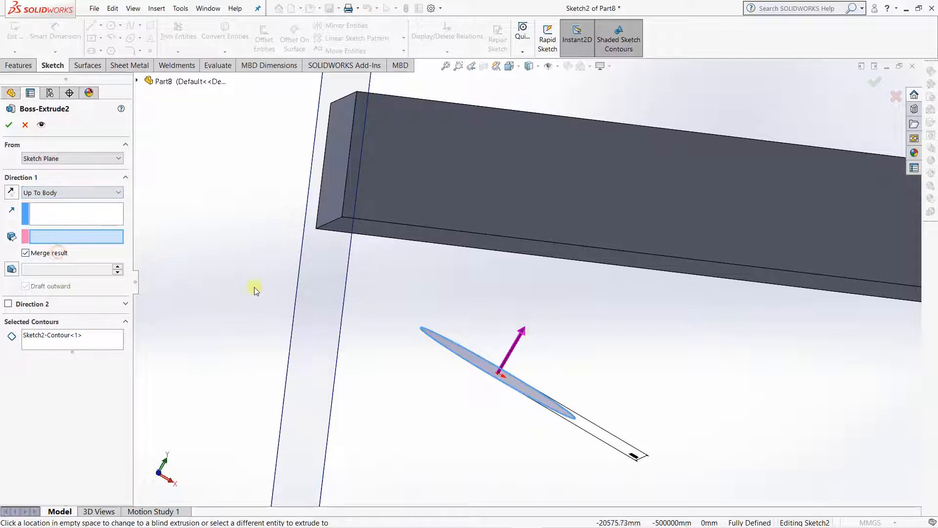
middle_click_drag(252, 289, 230, 287)
scroll(231, 291, "up", 5)
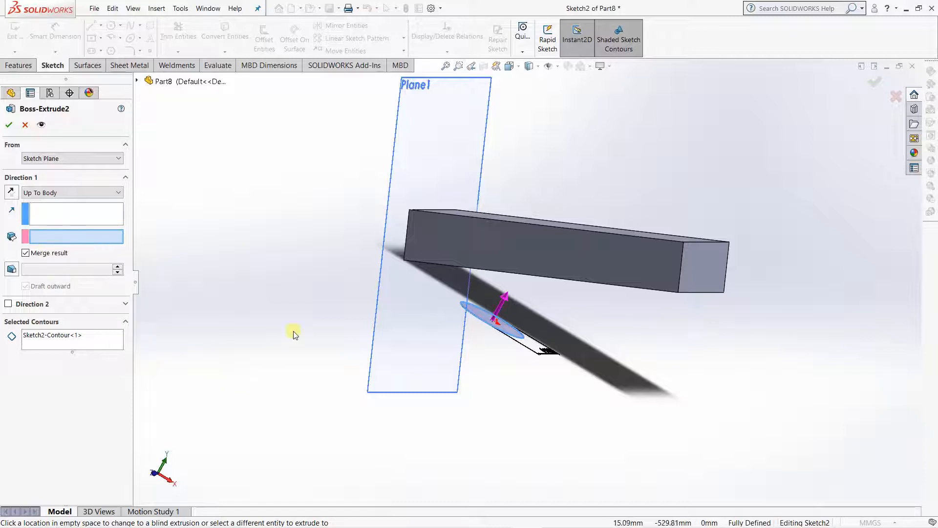
left_click(617, 260)
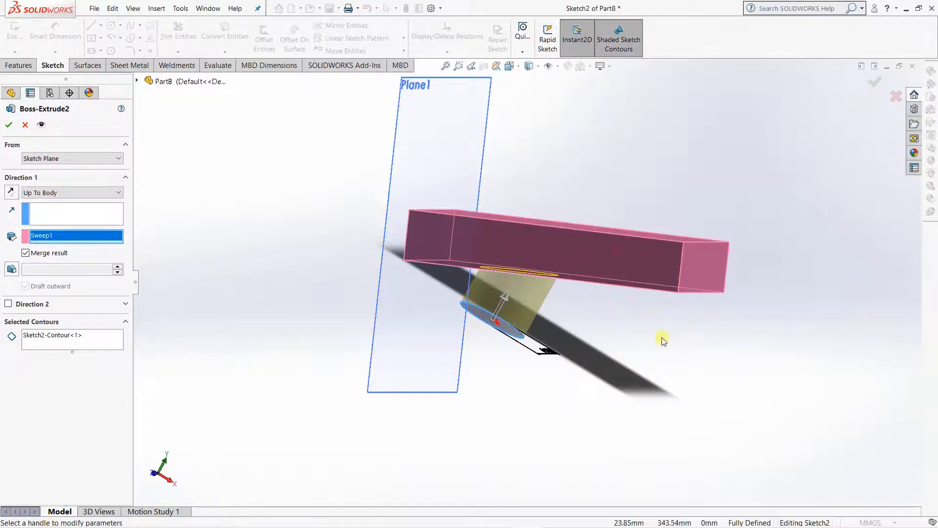
middle_click_drag(620, 363, 518, 337)
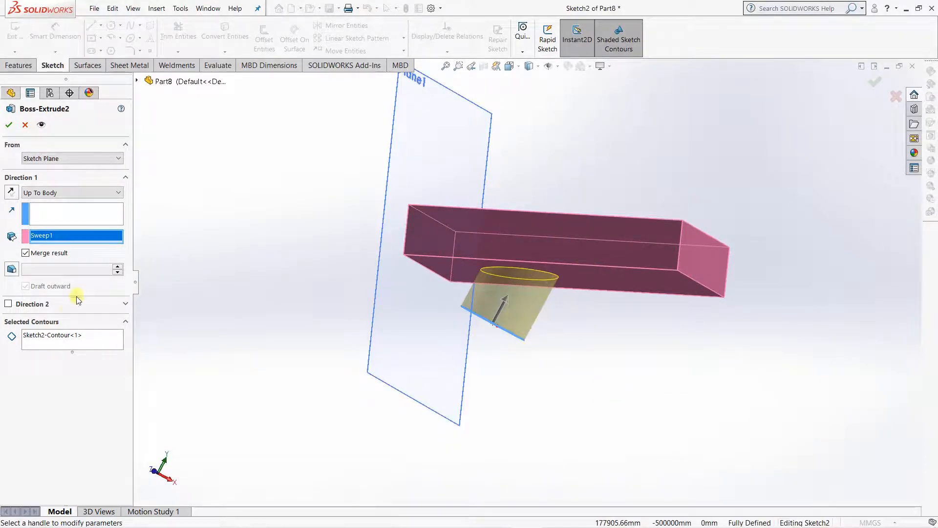
scroll(288, 309, "up", 4)
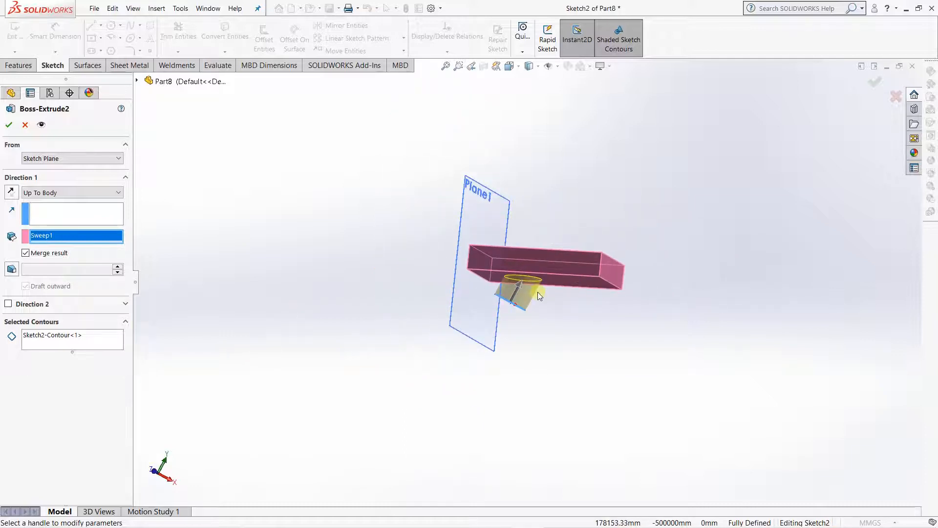
middle_click_drag(537, 292, 588, 299)
scroll(433, 327, "down", 3)
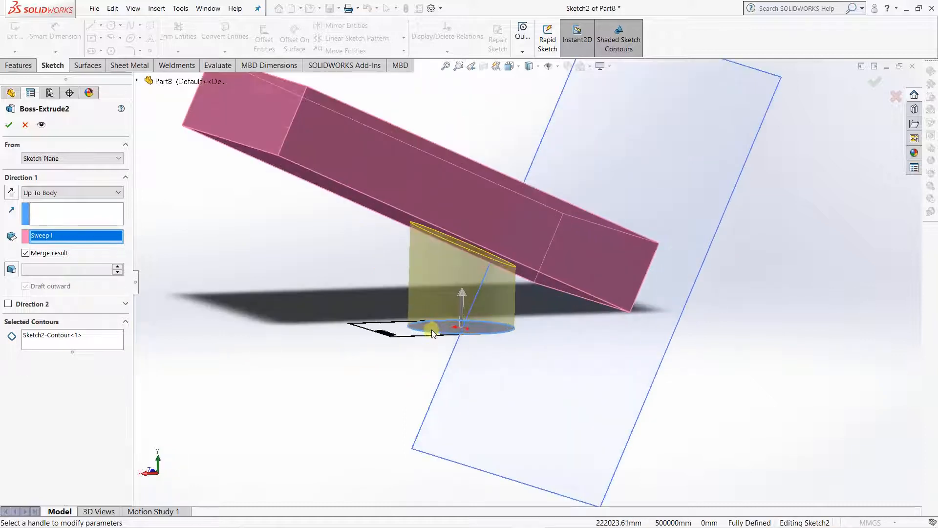
middle_click_drag(424, 333, 456, 434)
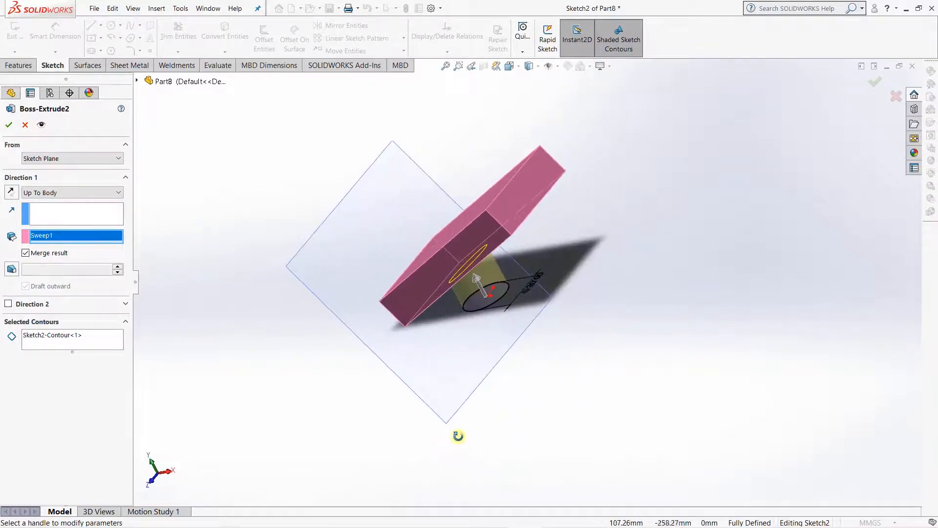
Step: Extrude the circle with the Mid Plane end condition at a total depth of 20 mm and inspect the finished cylinder
left_click(69, 193)
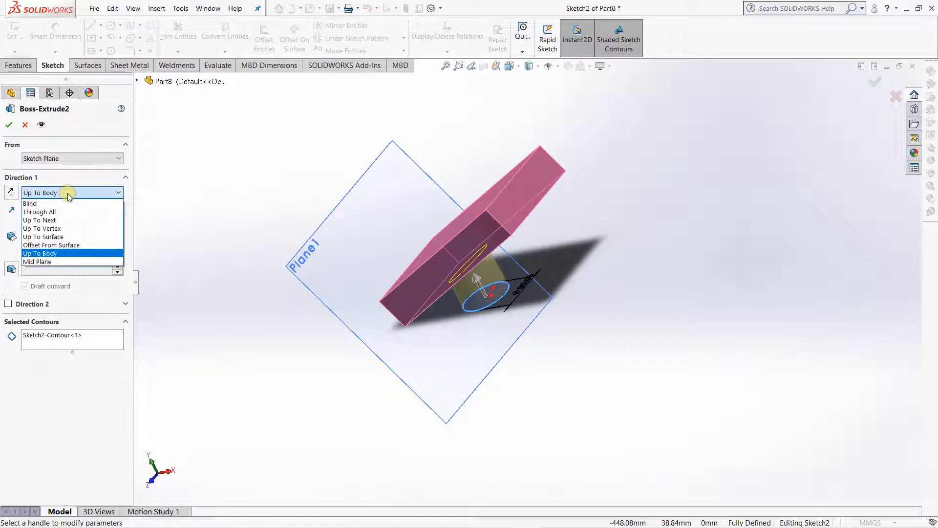
left_click(54, 263)
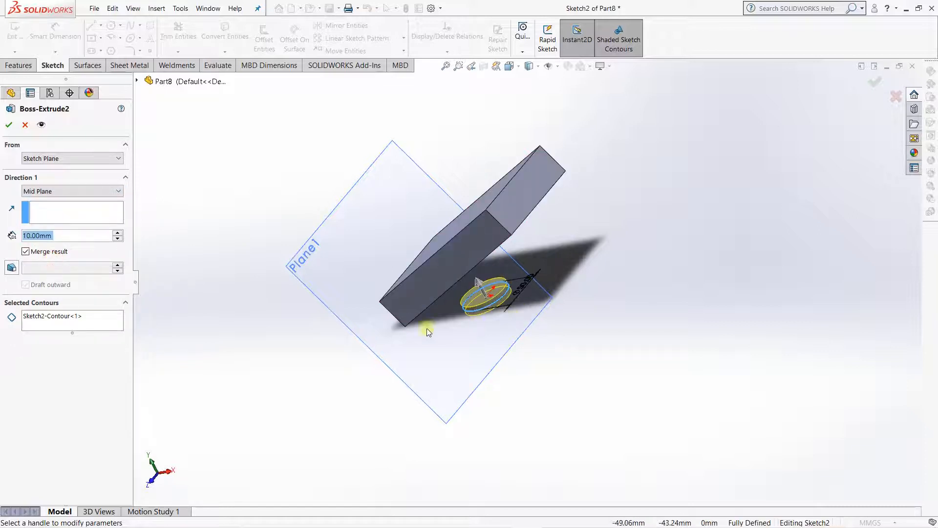
scroll(490, 307, "down", 5)
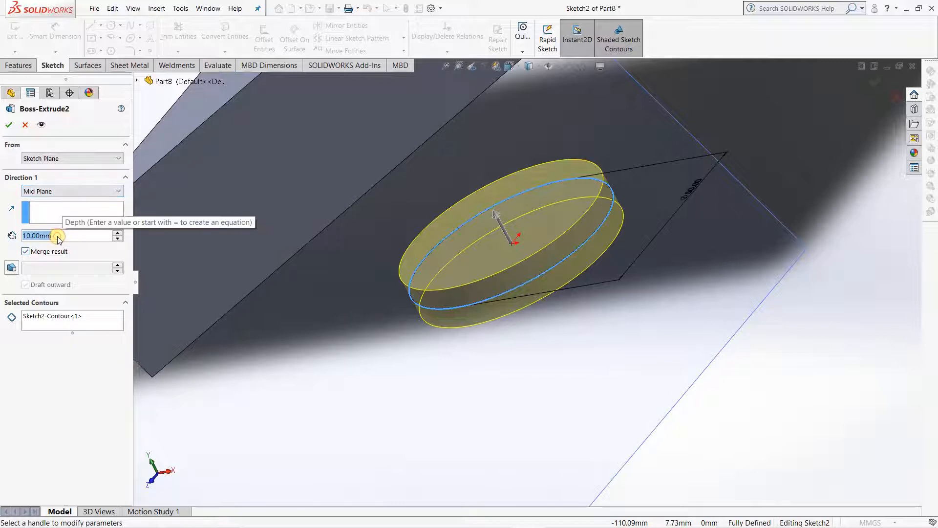
type("20")
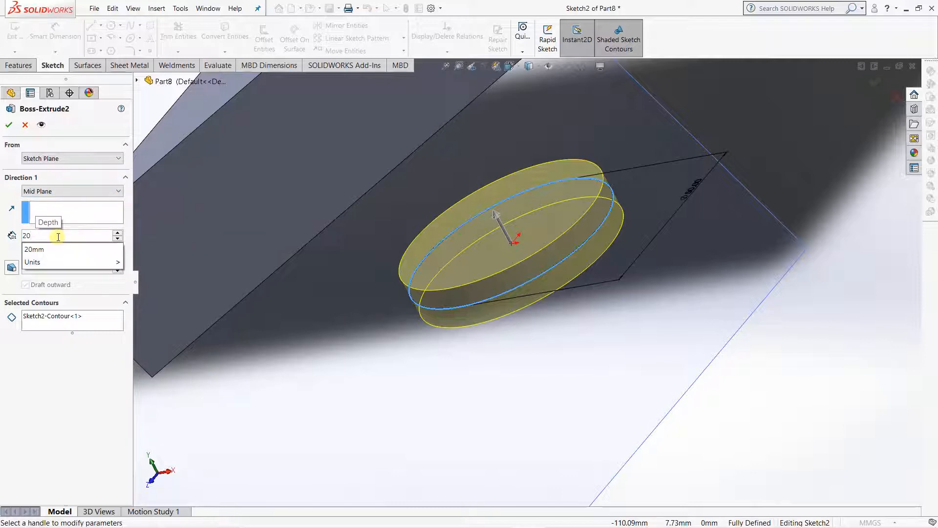
key("Return")
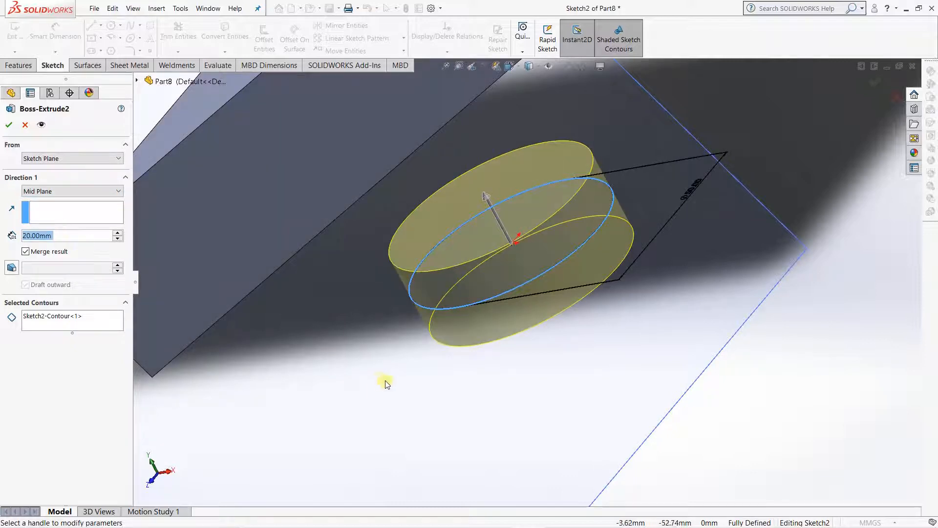
middle_click_drag(385, 382, 413, 357)
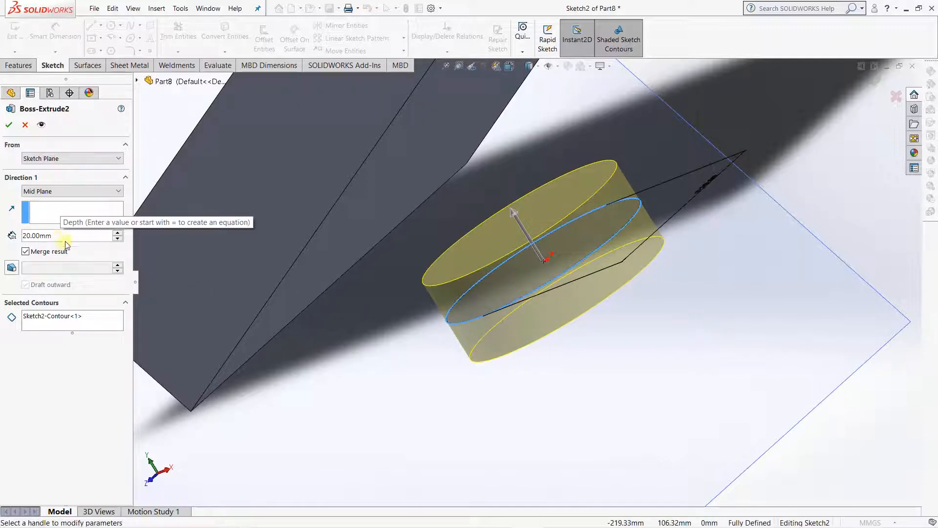
middle_click_drag(446, 383, 469, 375)
left_click(10, 123)
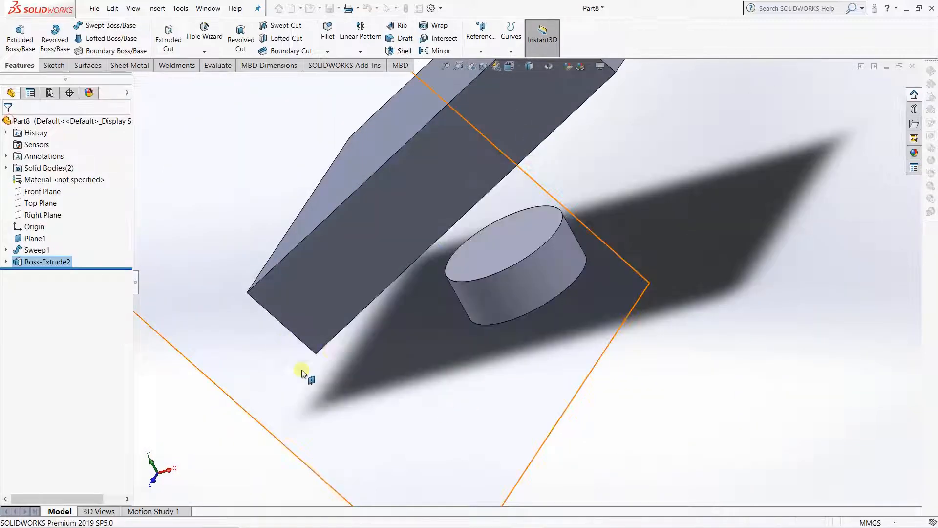
middle_click_drag(610, 350, 538, 314)
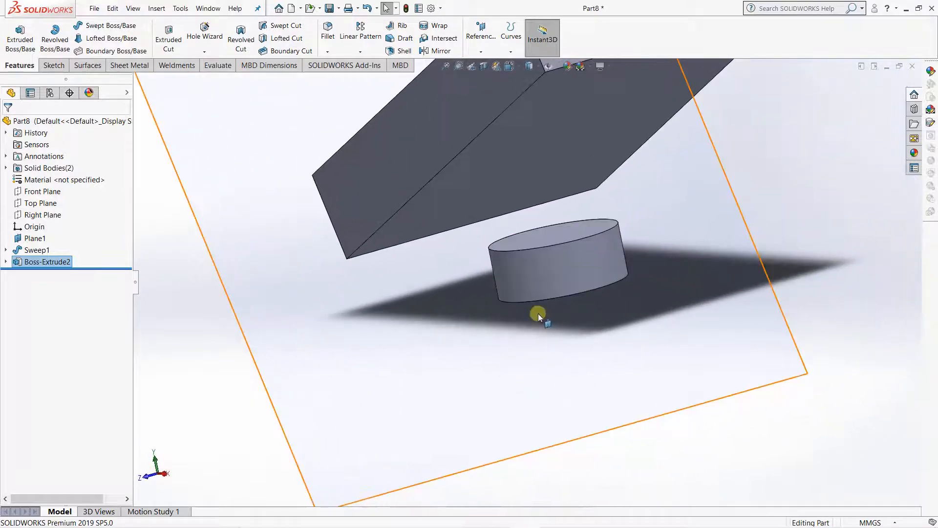
Step: Reopen the Mid Plane extrusion for editing and review the available start conditions and Direction 1 end conditions
right_click(40, 264)
left_click(49, 235)
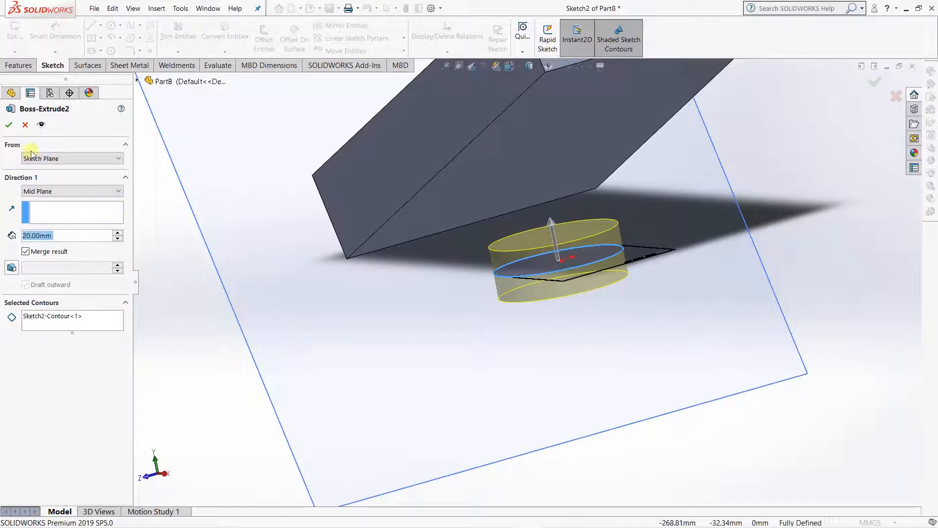
left_click(58, 160)
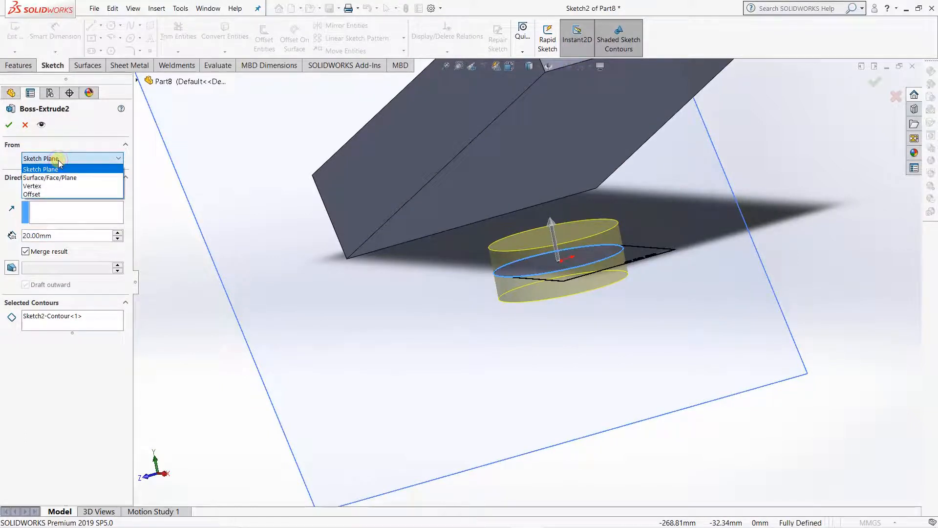
left_click(69, 160)
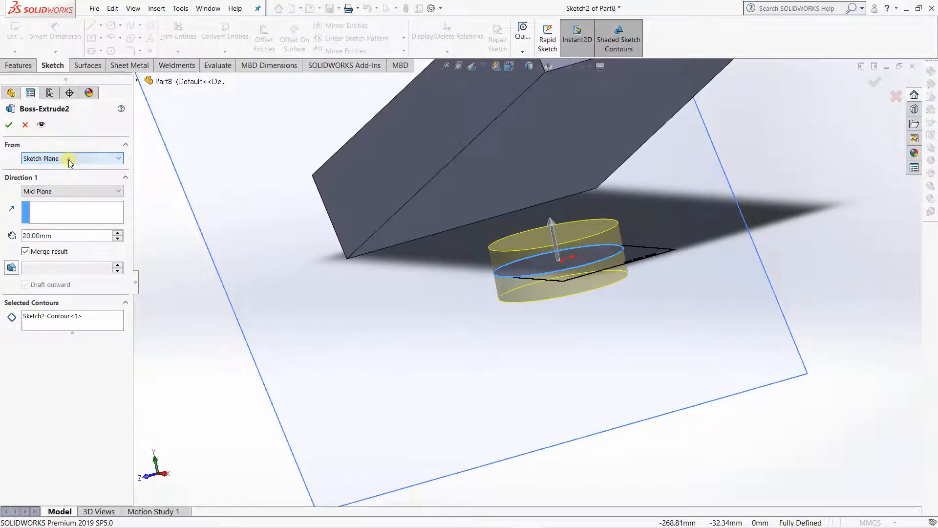
left_click(57, 192)
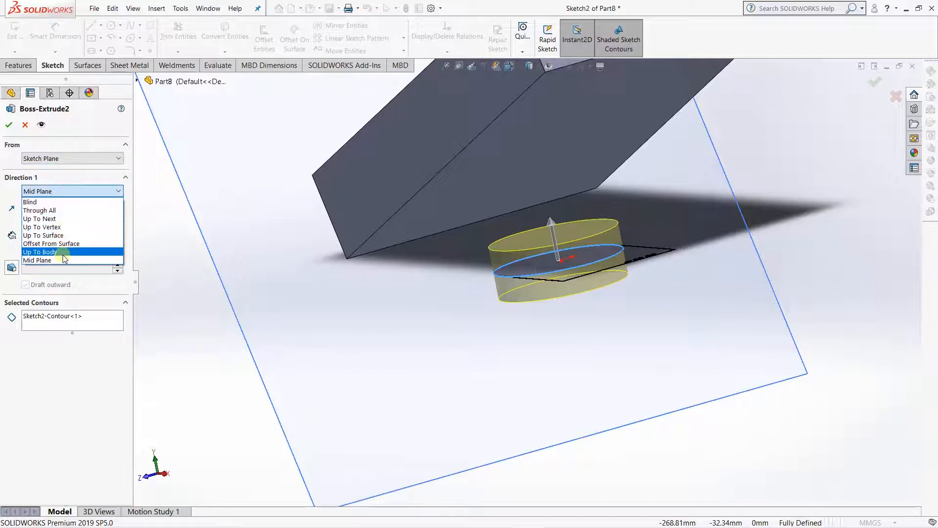
left_click(40, 260)
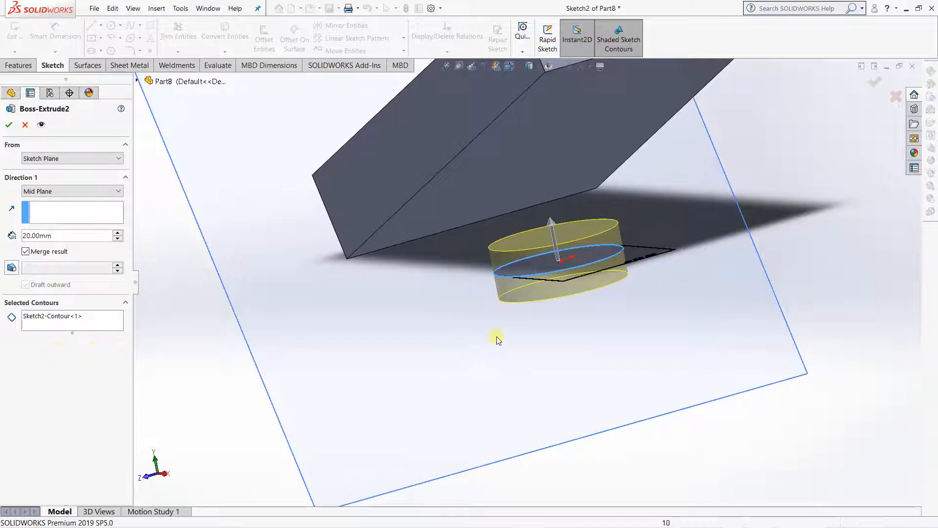
Step: Clear the extrusion's selected contour and cancel the feature edit
right_click(77, 330)
left_click(107, 336)
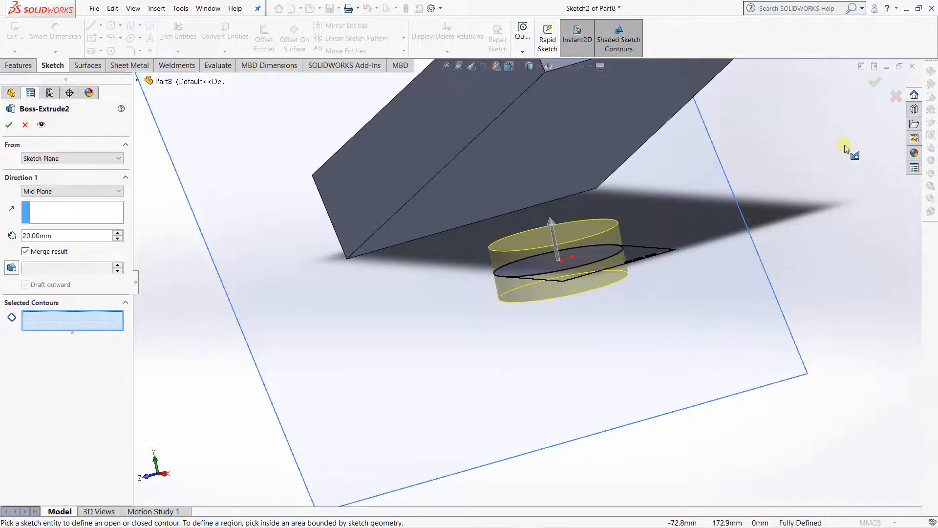
left_click(897, 97)
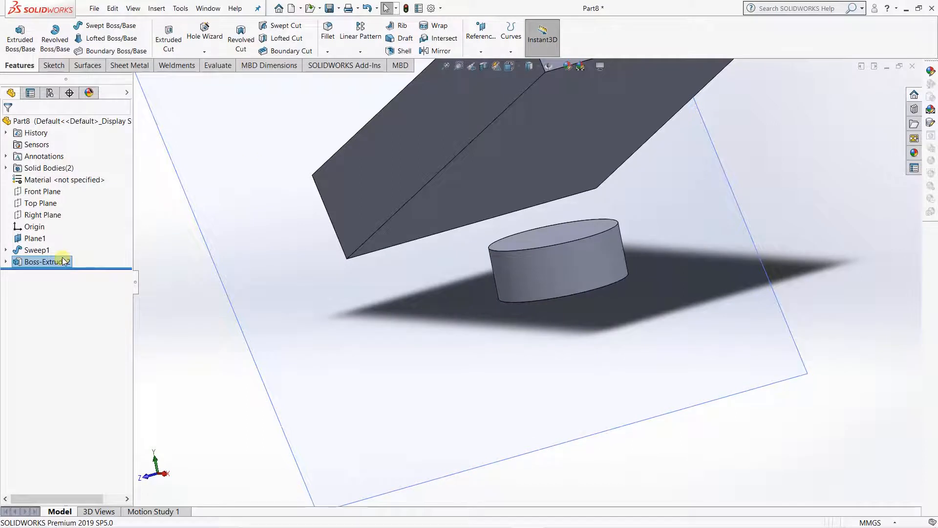
Step: Delete the cylinder's extrusion and the swept block, keeping their sketches
key("Delete")
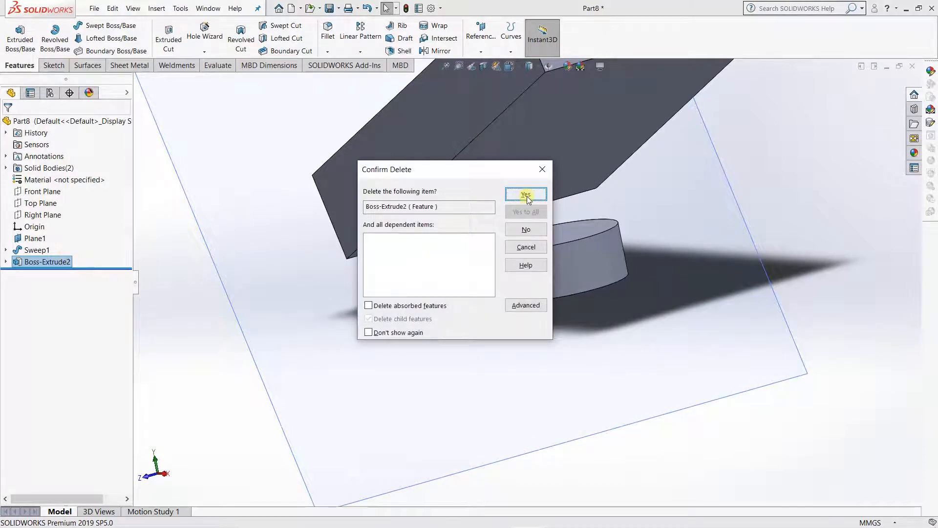
left_click(525, 196)
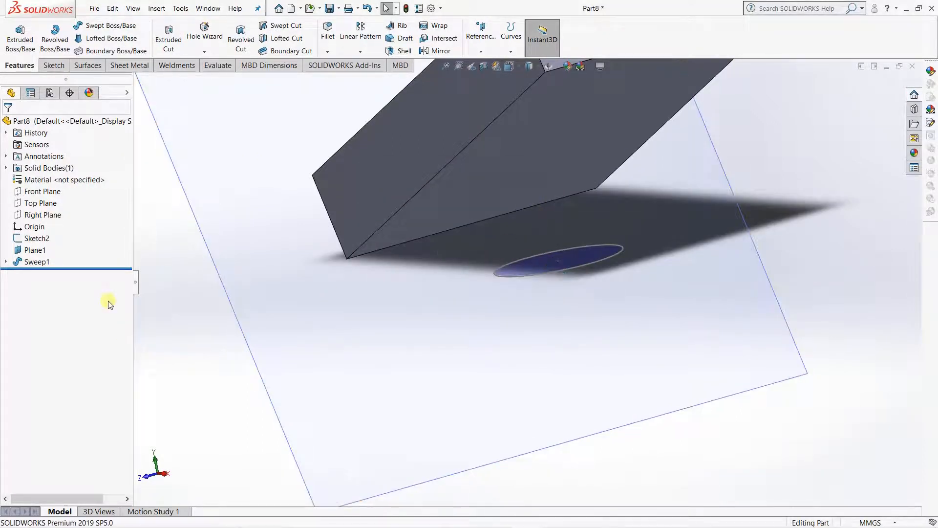
left_click(37, 263)
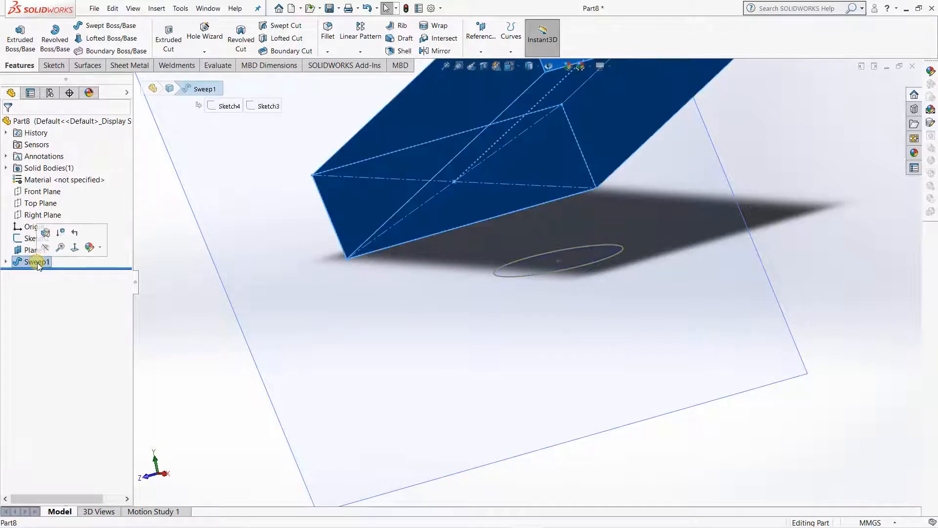
key("Delete")
left_click(523, 196)
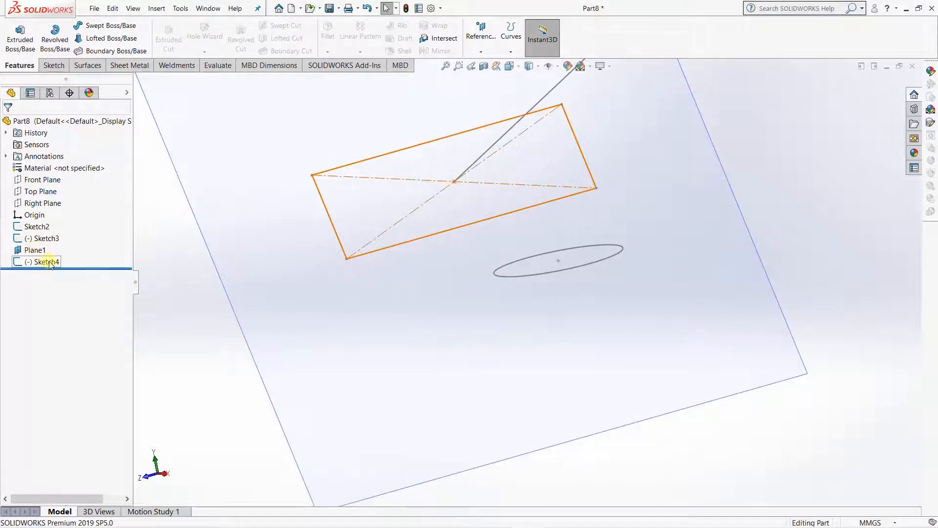
Step: Delete the sweep's rectangle profile sketch and its line path sketch together with the dependent Plane1
left_click(49, 262)
key("Delete")
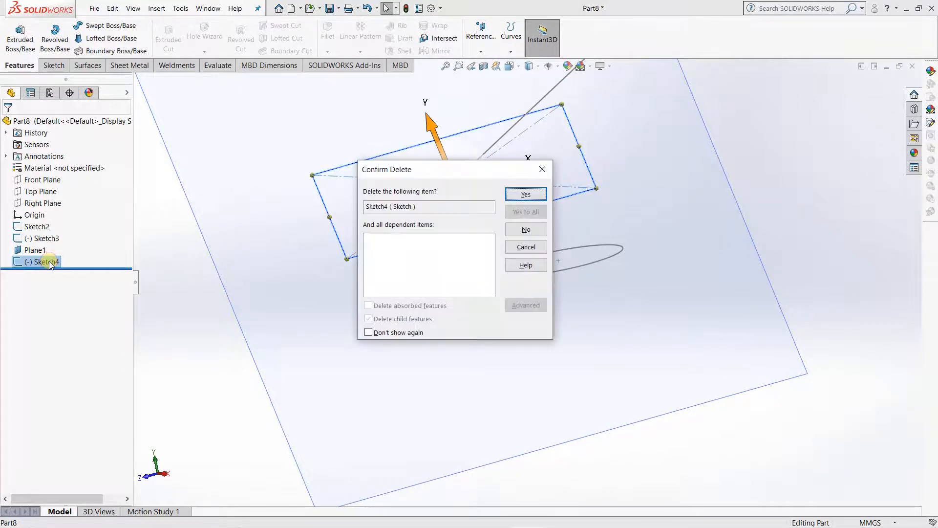
left_click(526, 195)
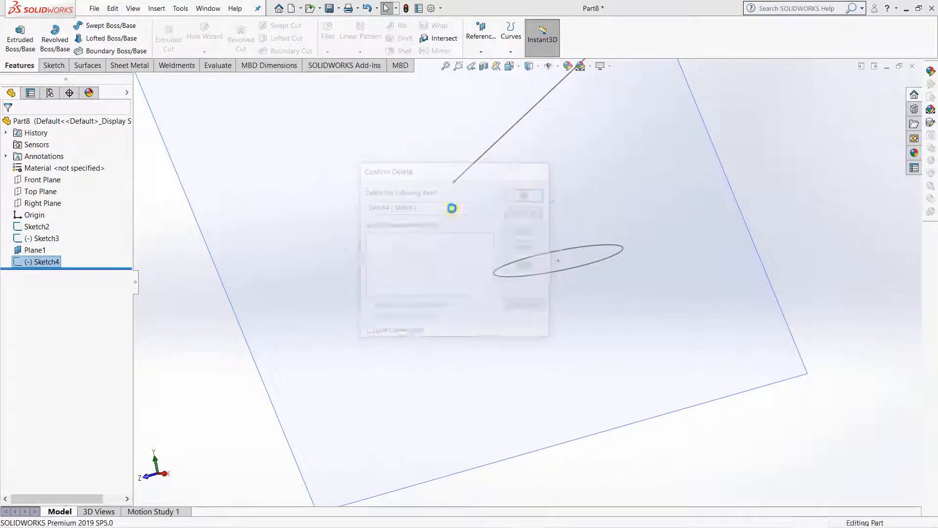
left_click(43, 239)
key("Delete")
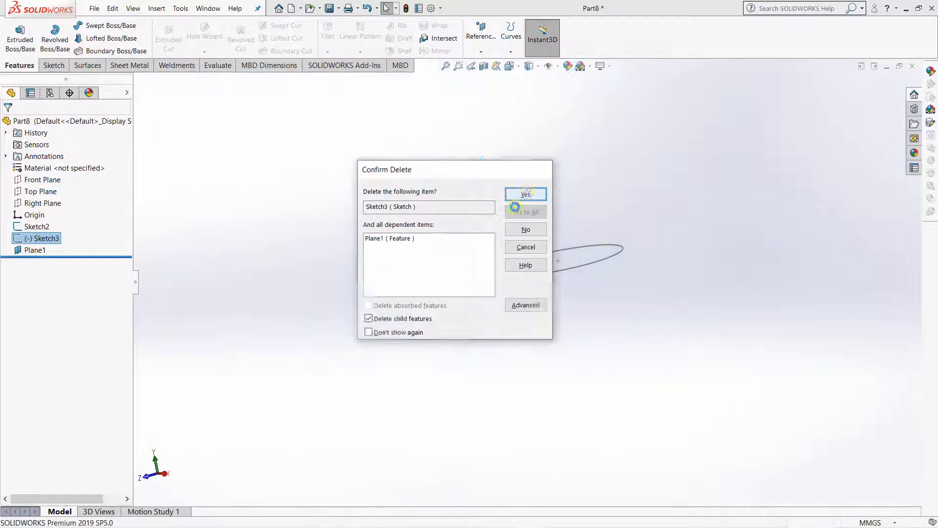
left_click(528, 192)
Step: Edit the 50 mm circle sketch, add a concentric circle of about 114 mm radius at the origin, and exit the sketch
mouse_move(397, 298)
middle_mouse_down()
mouse_move(482, 268)
mouse_move(465, 304)
mouse_move(484, 315)
middle_mouse_up()
scroll(515, 330, "up", 2)
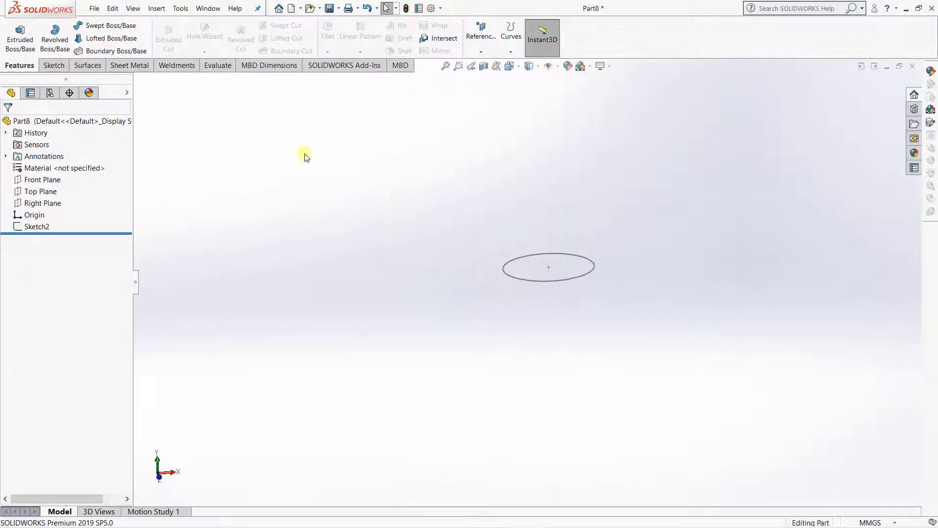
left_click(520, 277)
left_click(546, 238)
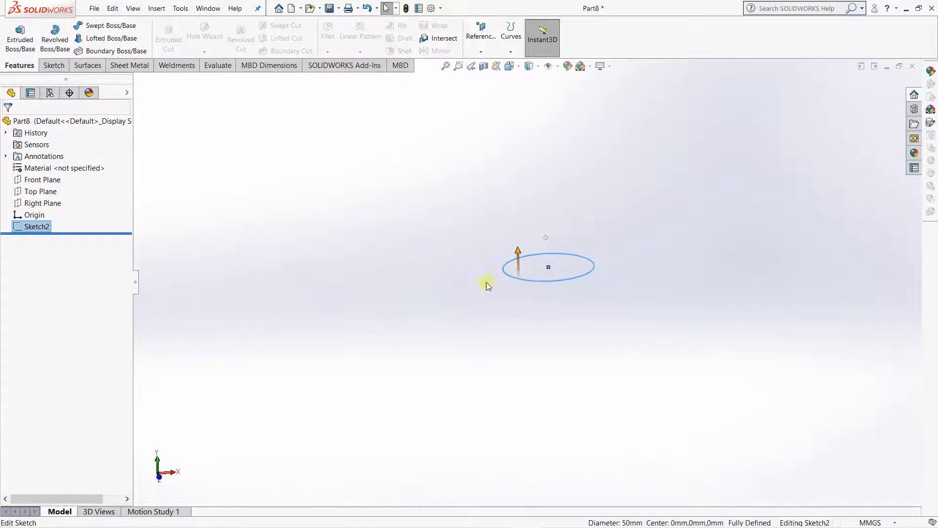
left_click(112, 24)
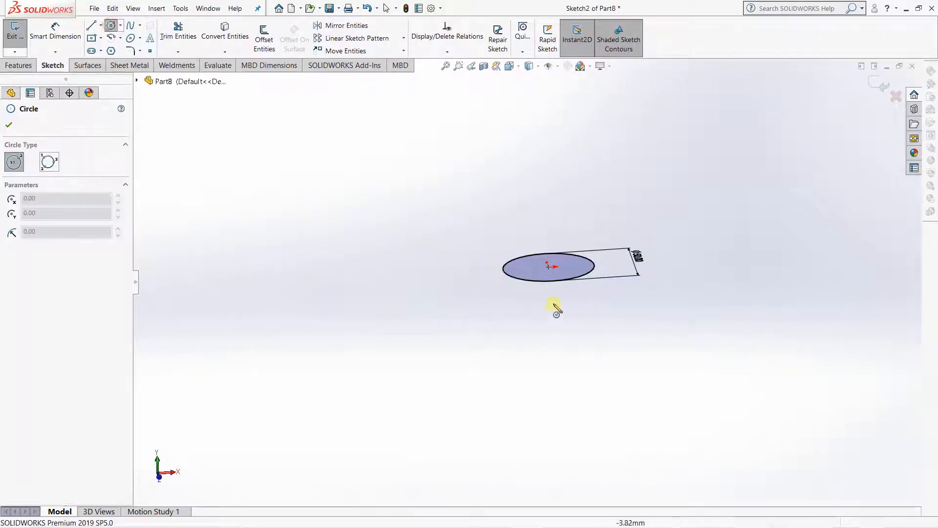
left_click(549, 267)
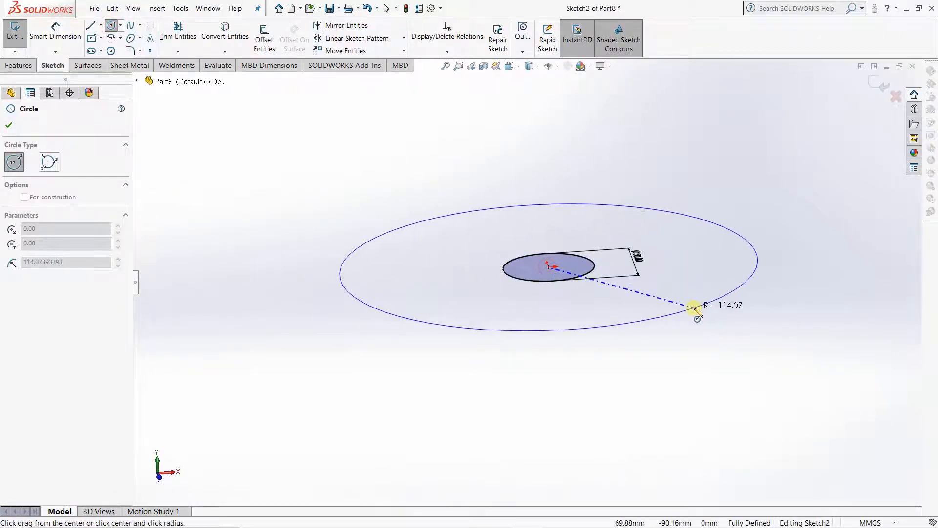
left_click(694, 309)
left_click(878, 85)
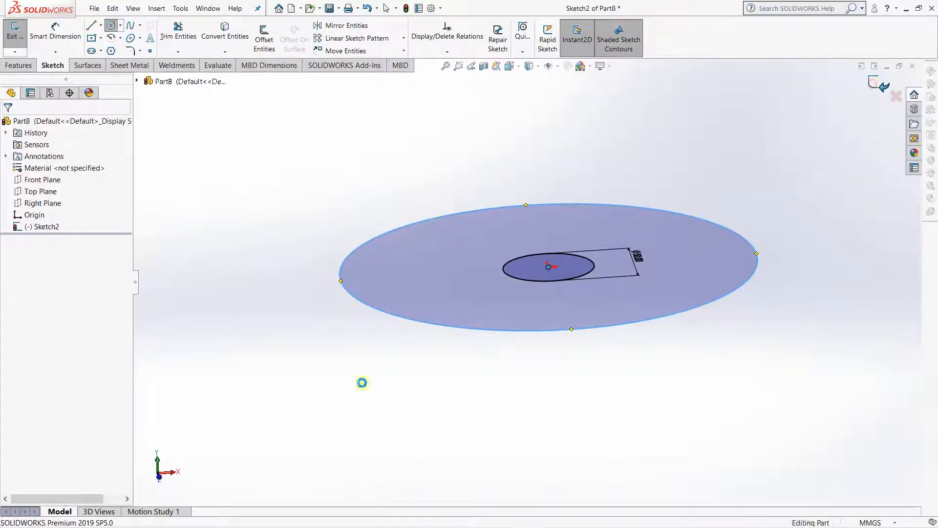
Step: Start a 10 mm Blind Extruded Boss/Base from the two-circle sketch and clear its default contour selection
middle_click_drag(523, 360, 495, 369)
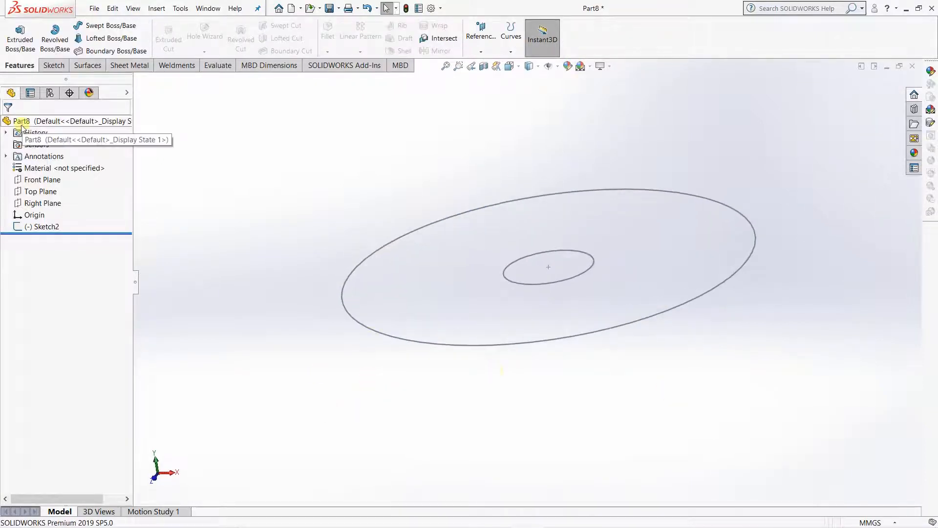
left_click(20, 39)
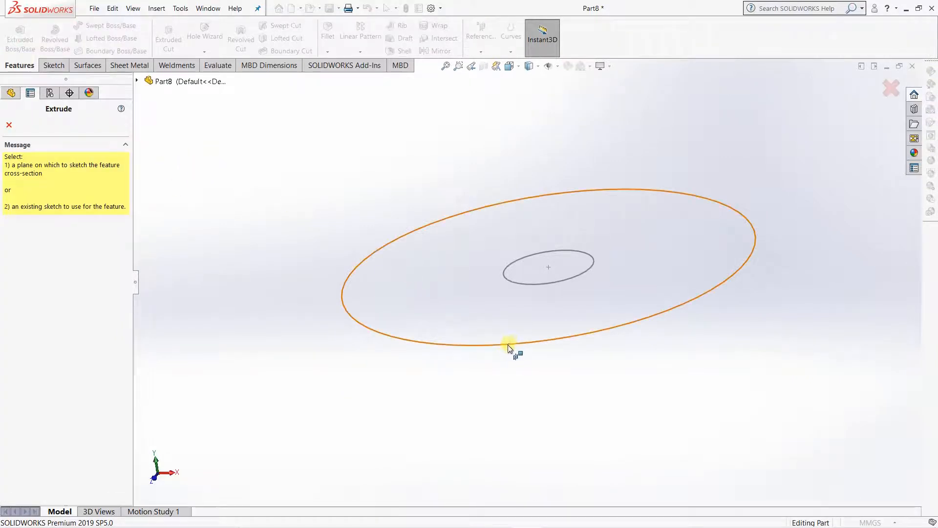
left_click(138, 82)
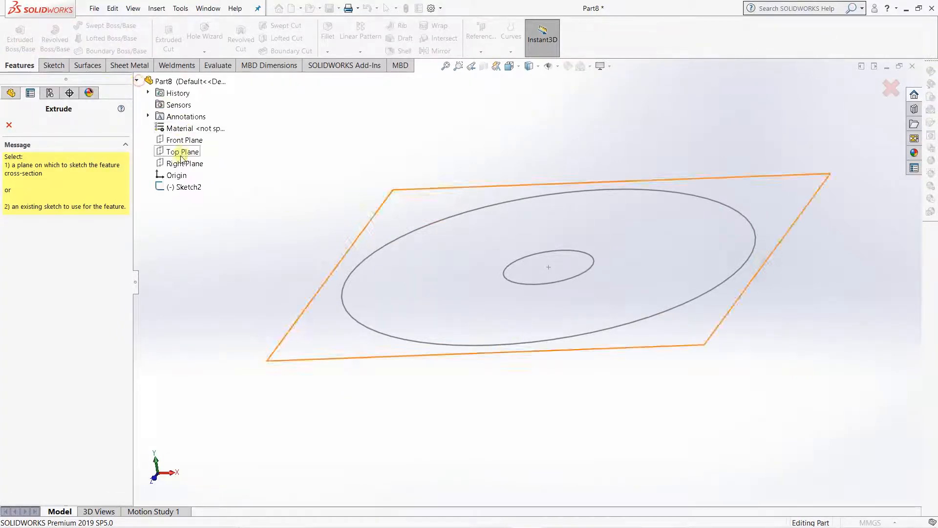
left_click(182, 187)
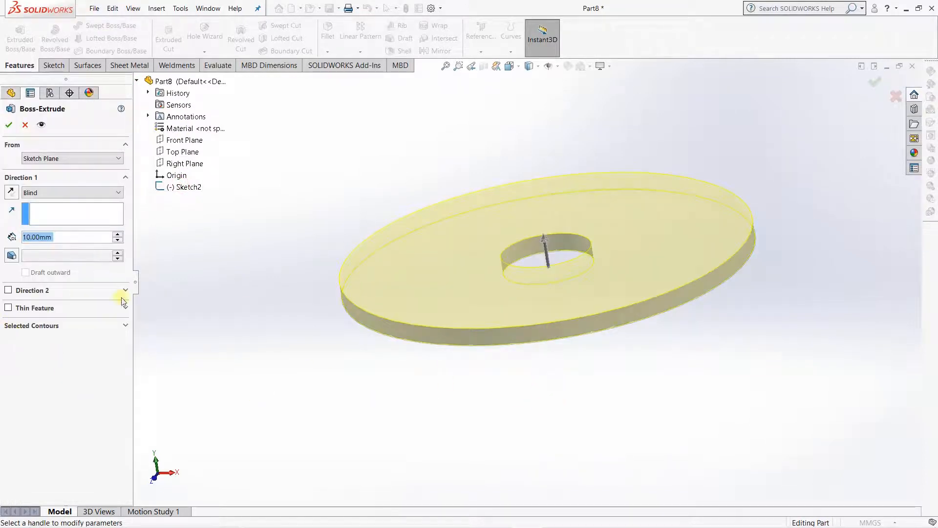
left_click(71, 326)
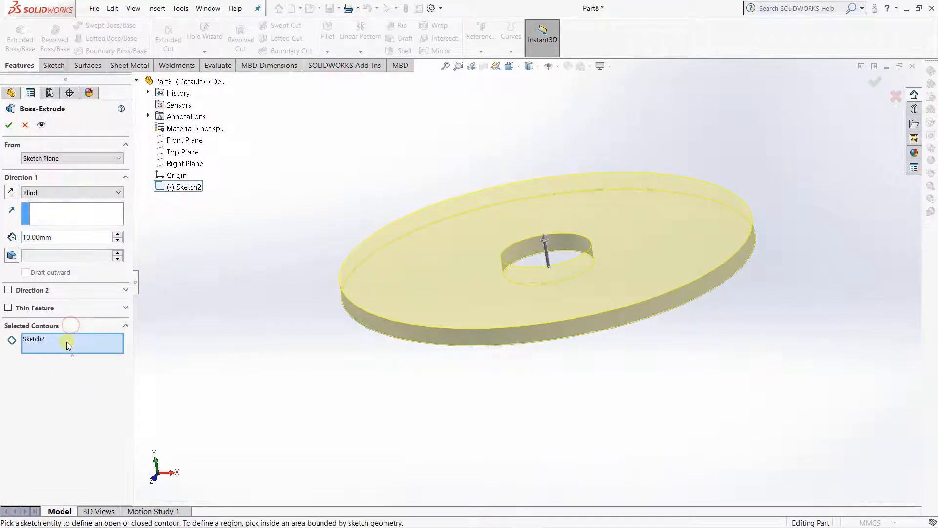
right_click(67, 342)
left_click(102, 350)
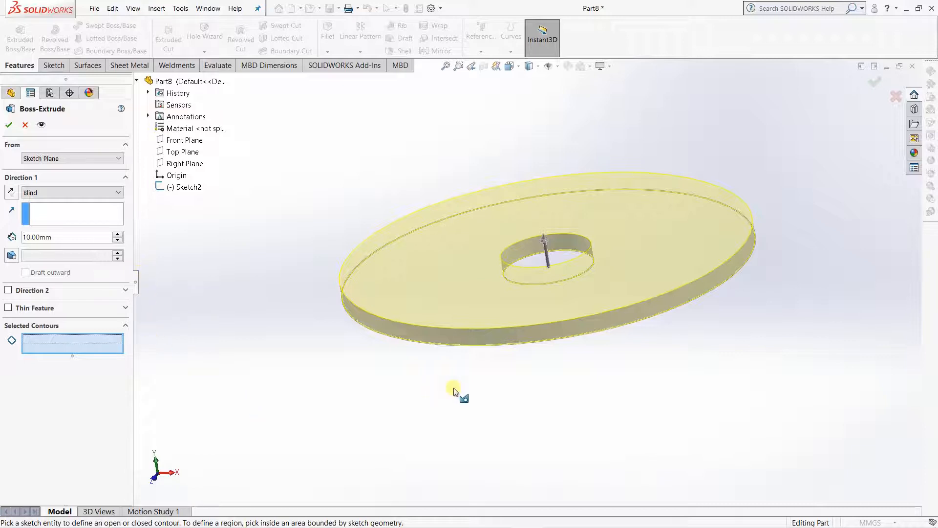
Step: Choose the outer circle as the extrusion's contour, accept the feature, and inspect the disc
left_click(553, 340)
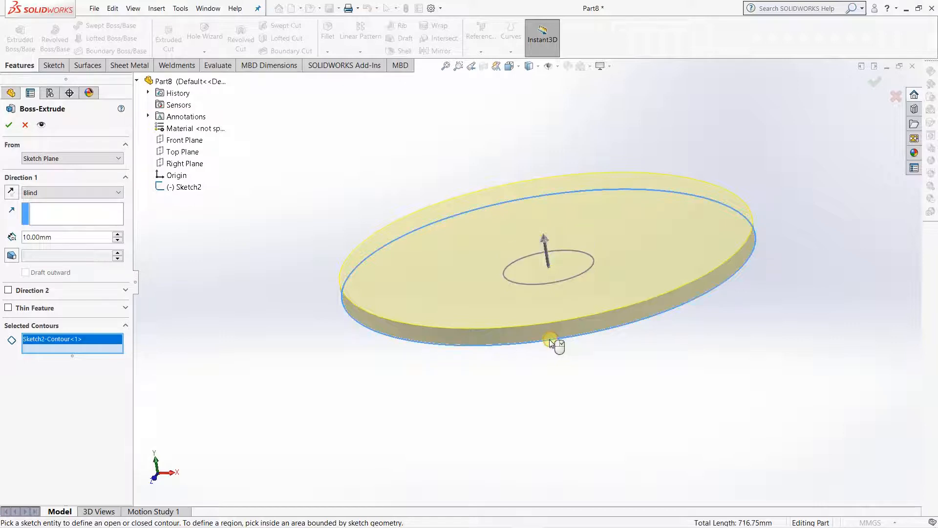
mouse_move(549, 339)
middle_mouse_down()
mouse_move(582, 362)
mouse_move(578, 351)
middle_mouse_up()
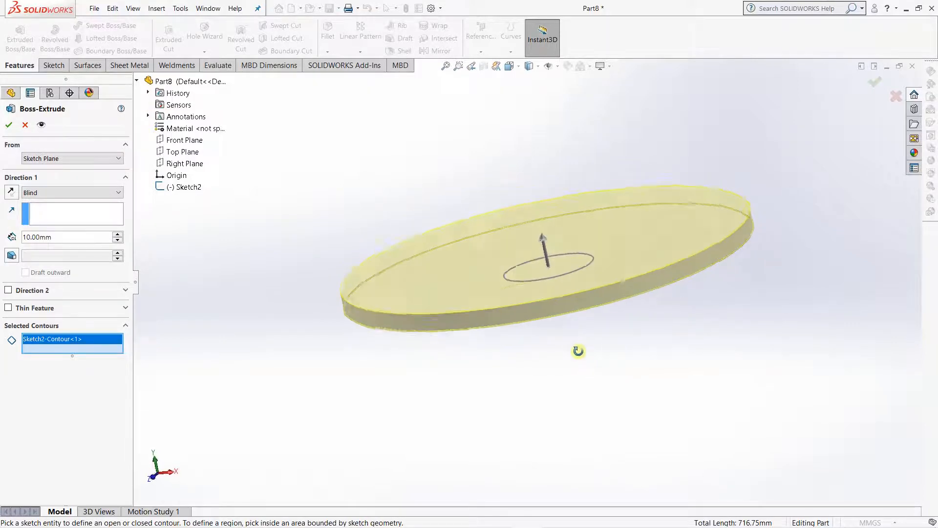
left_click(8, 125)
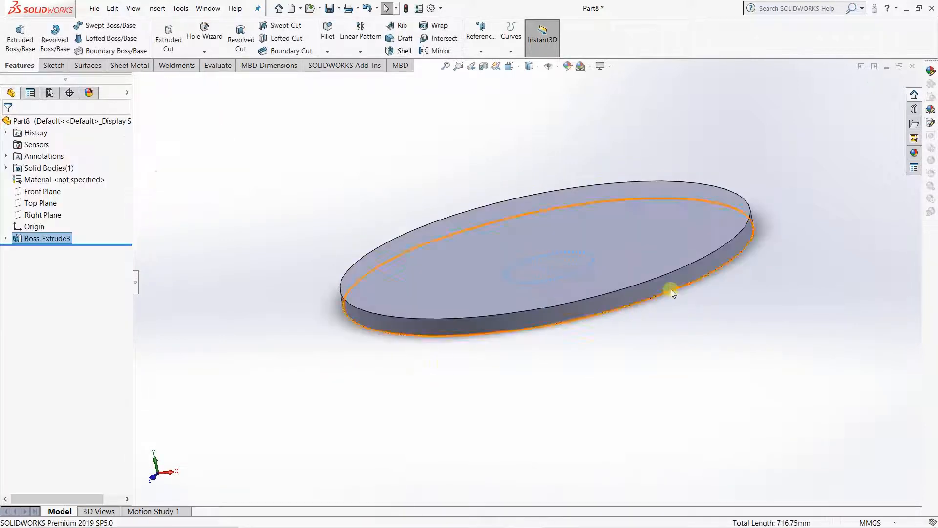
middle_click_drag(566, 371, 588, 386)
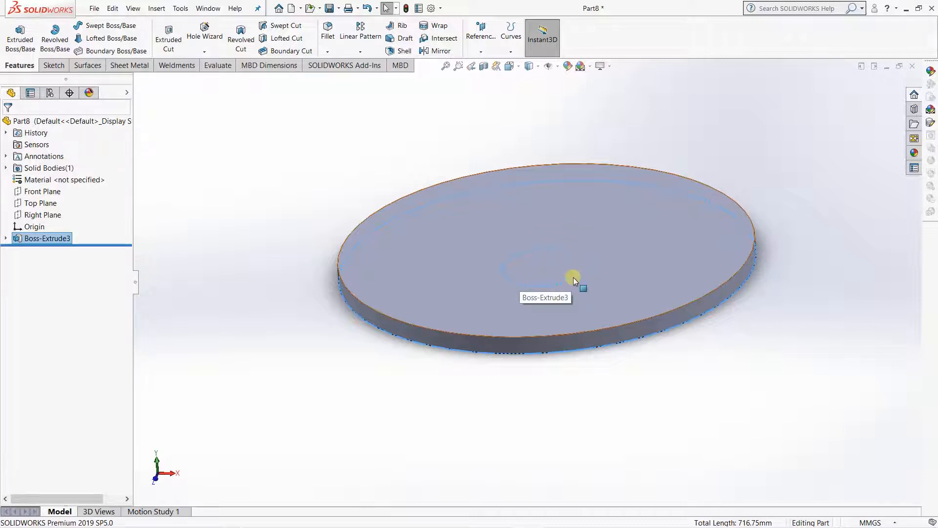
Step: Edit the disc's extrusion, replace its selected contour with the ring region between the two circles, accept it, and inspect the part
right_click(53, 239)
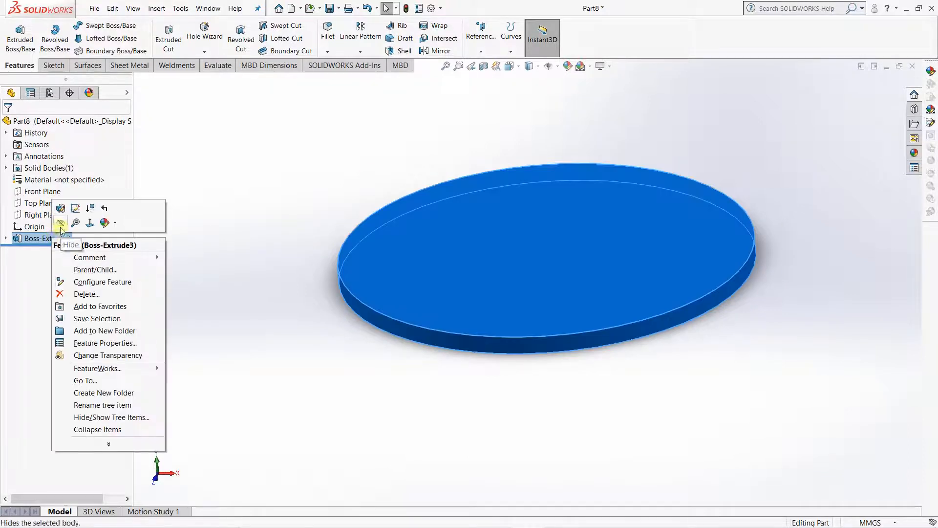
left_click(64, 211)
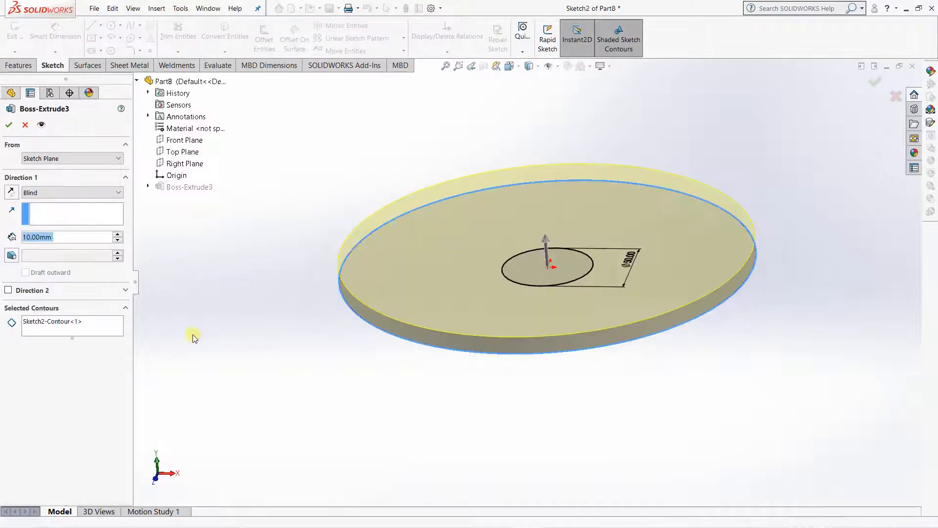
right_click(53, 328)
left_click(95, 340)
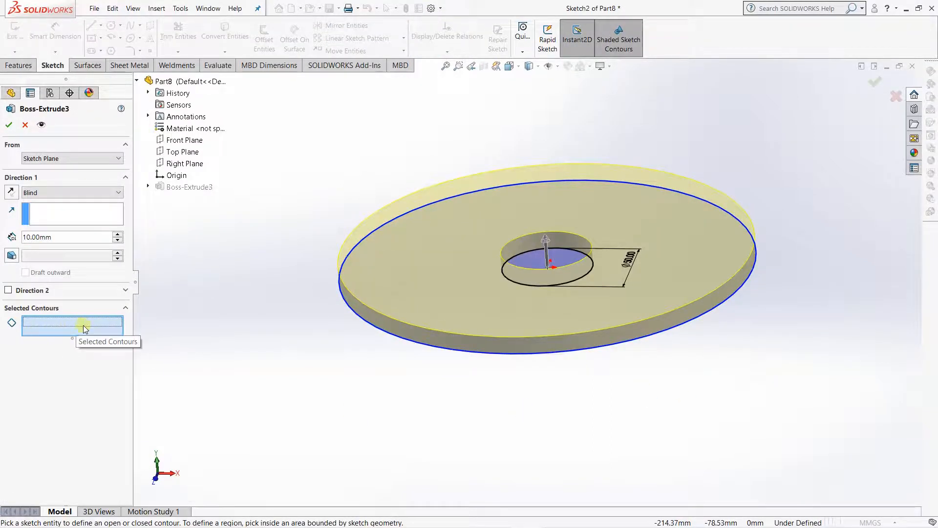
left_click(441, 309)
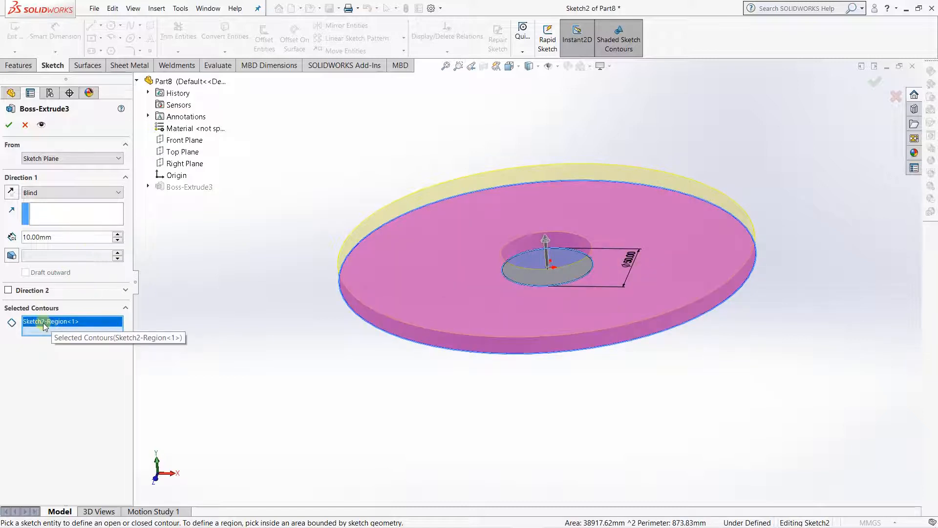
left_click(8, 124)
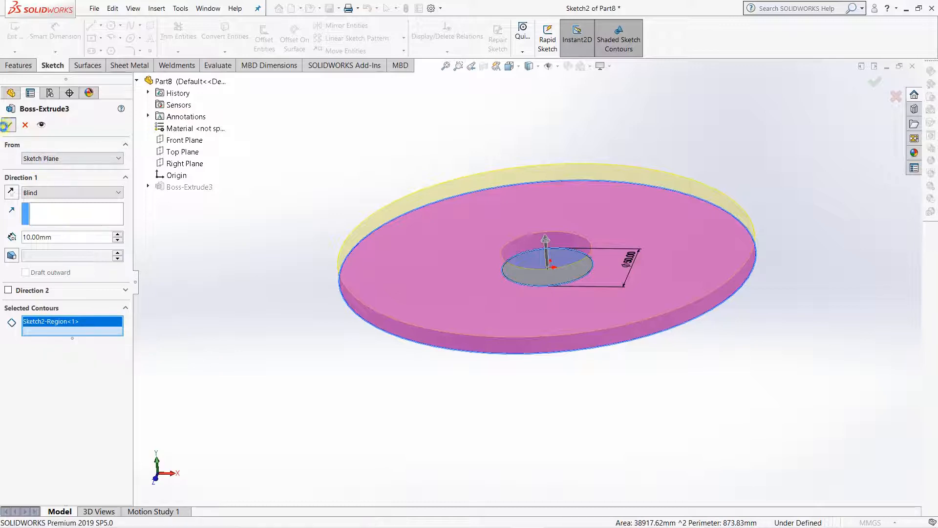
mouse_move(675, 371)
middle_mouse_down()
mouse_move(638, 428)
mouse_move(632, 348)
mouse_move(662, 377)
middle_mouse_up()
scroll(575, 257, "down", 3)
scroll(572, 264, "up", 5)
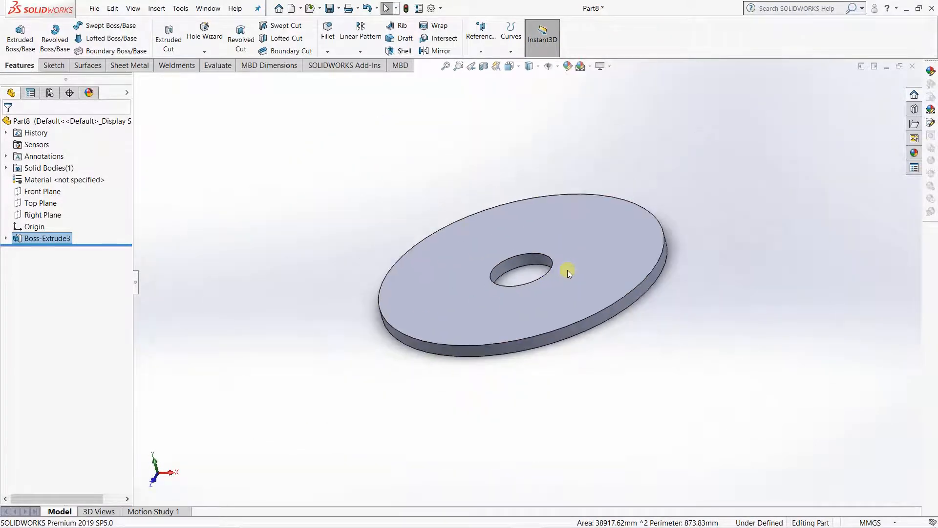
Step: Reopen the ring extrusion's definition to examine its start, direction and selected contour options, and close it without changes
middle_click_drag(568, 270, 587, 406)
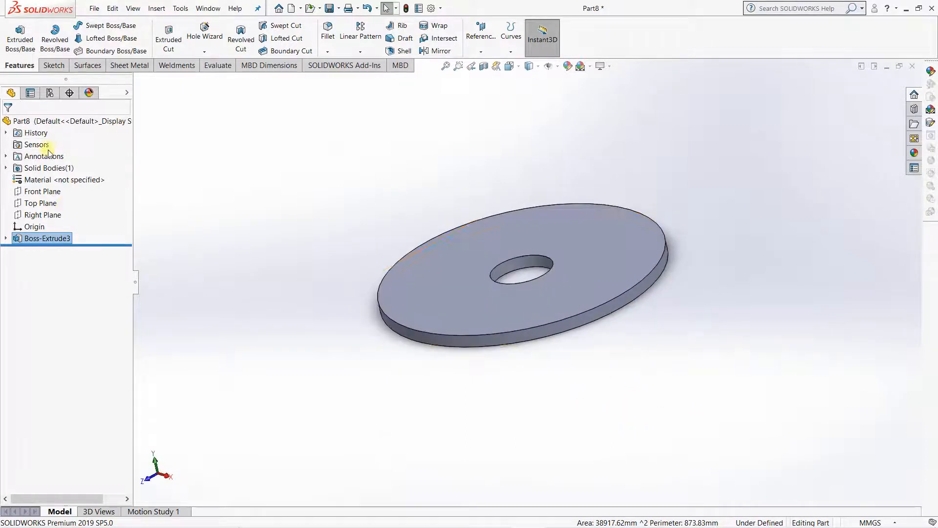
left_click(20, 40)
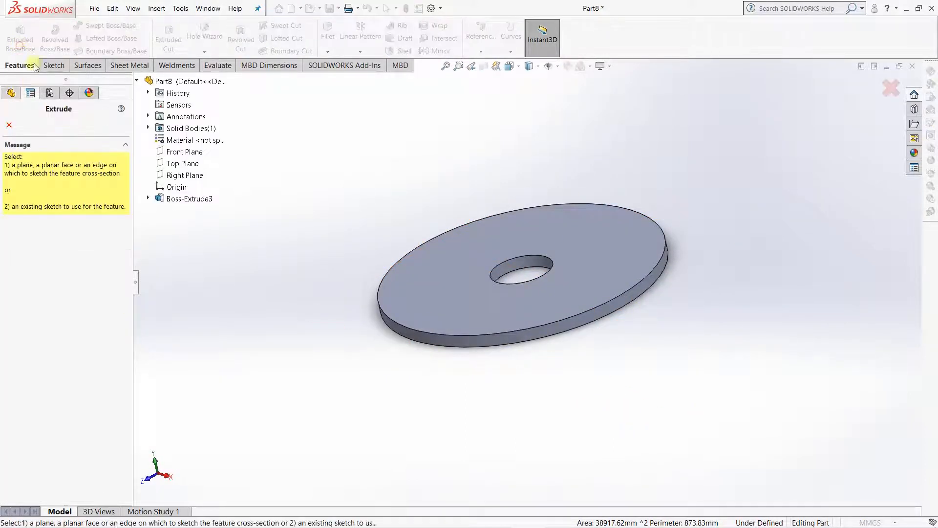
left_click(9, 125)
right_click(54, 238)
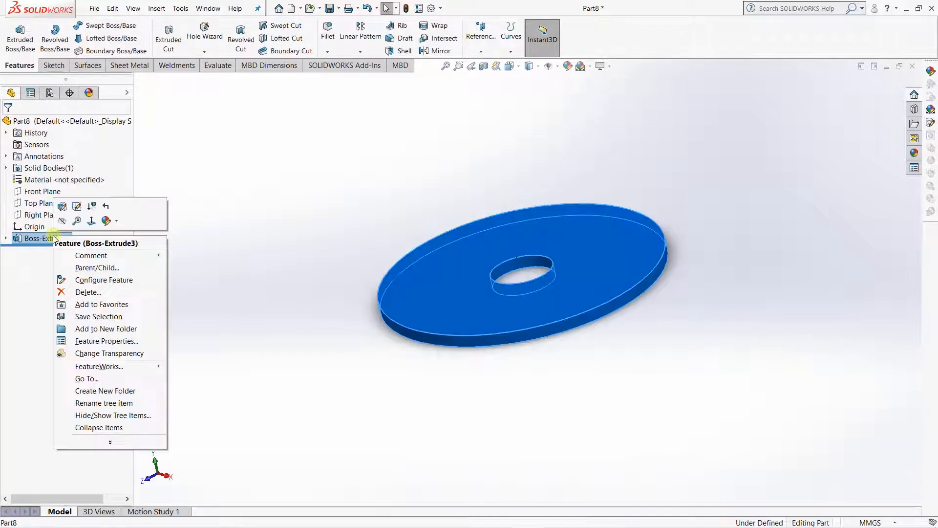
left_click(62, 206)
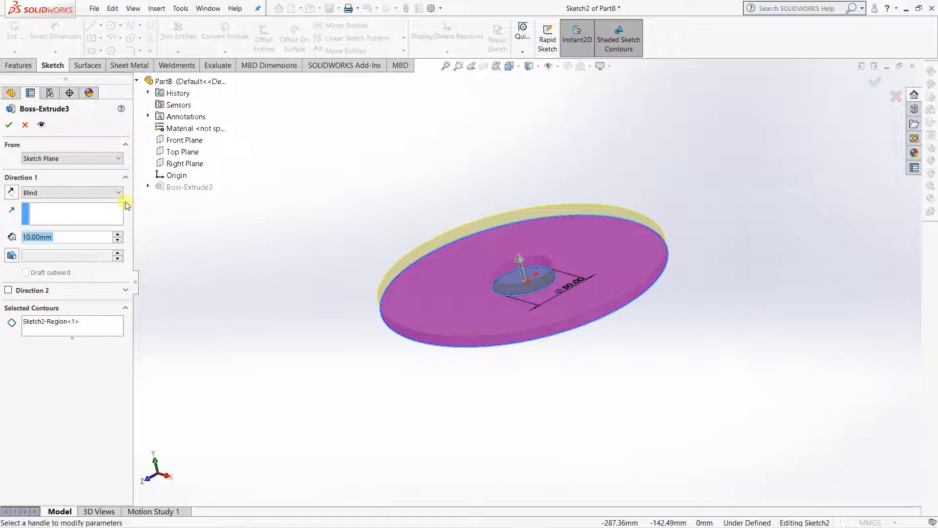
left_click(25, 126)
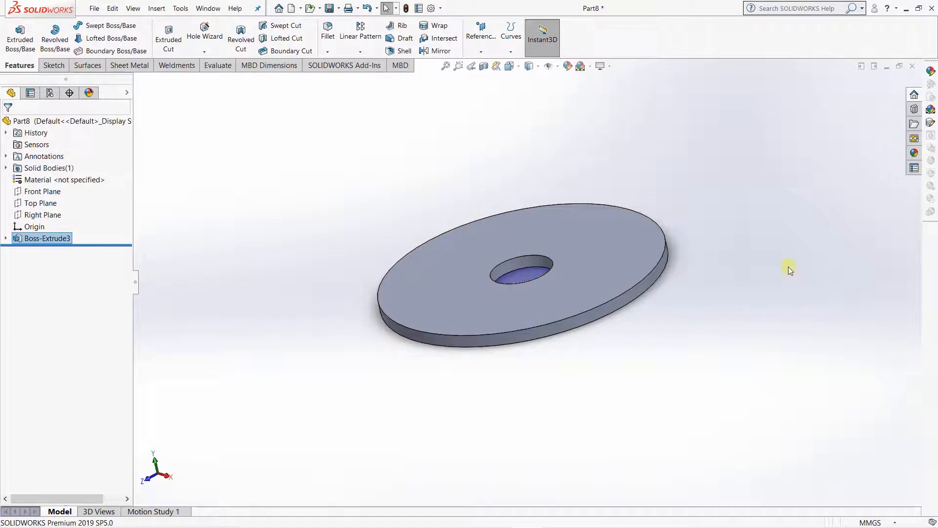
Step: Delete the ring's extrusion and its leftover two-circle sketch from the part
scroll(580, 211, "down", 3)
scroll(540, 290, "up", 5)
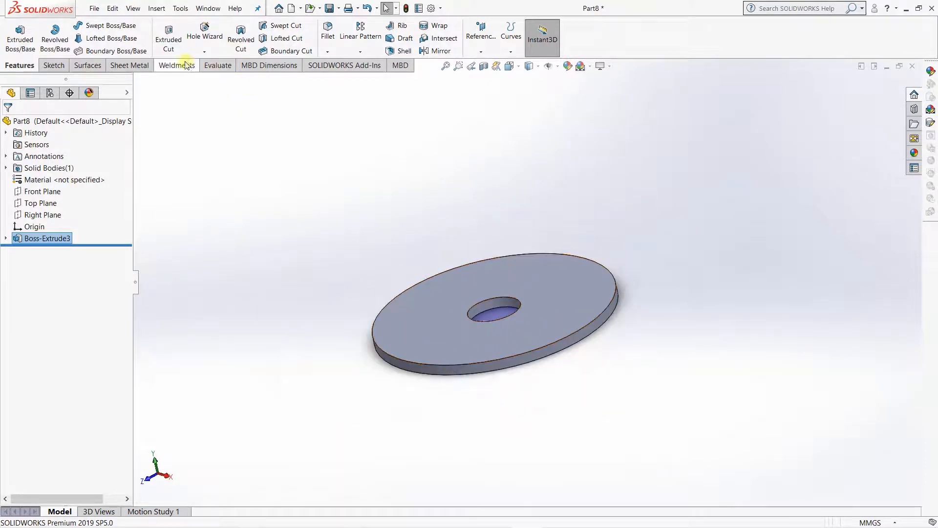
left_click_drag(652, 401, 366, 207)
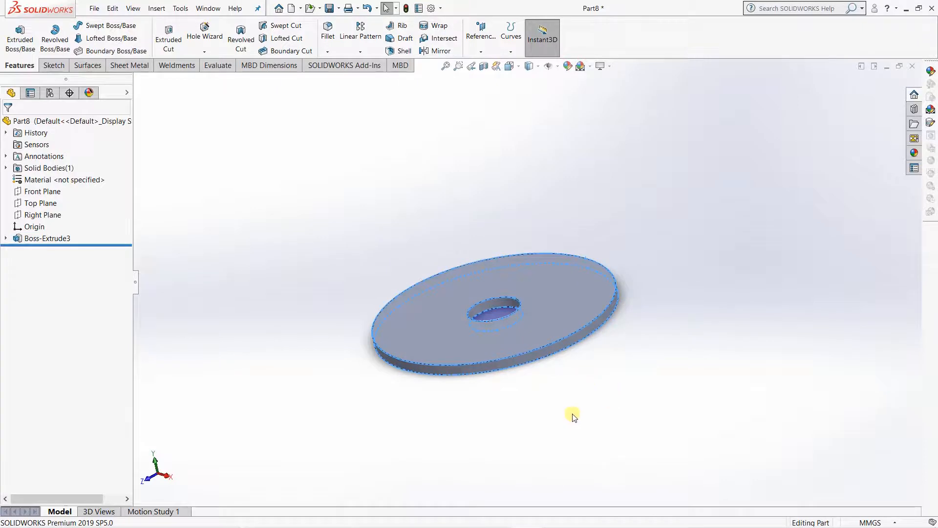
key("Delete")
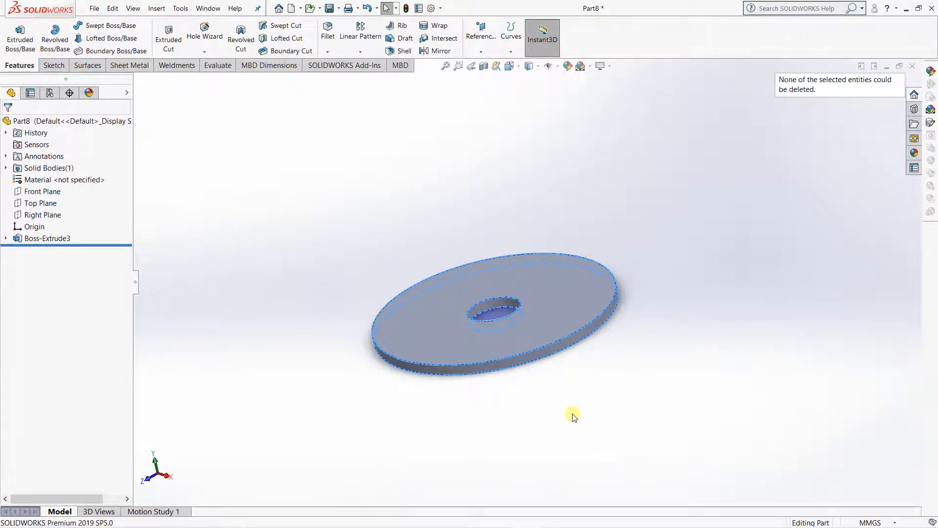
left_click(49, 238)
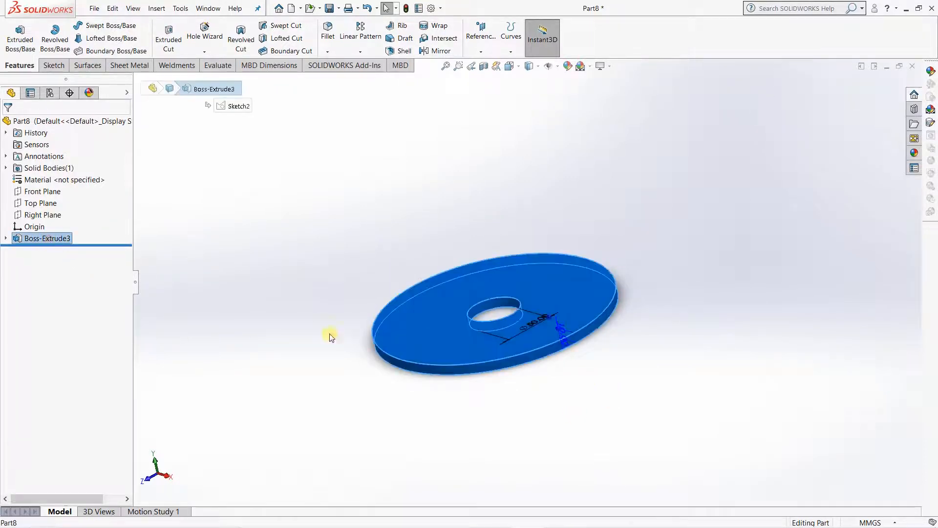
key("Delete")
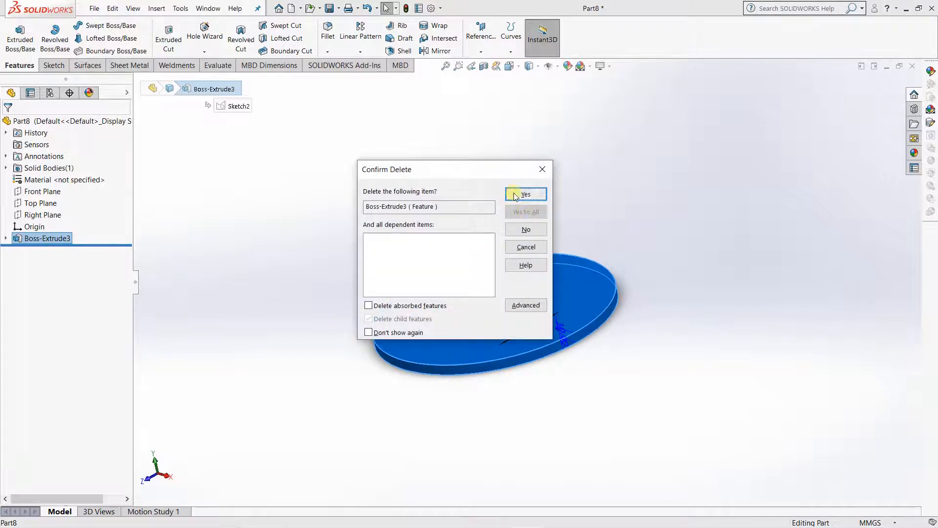
left_click(516, 195)
left_click(48, 228)
key("Delete")
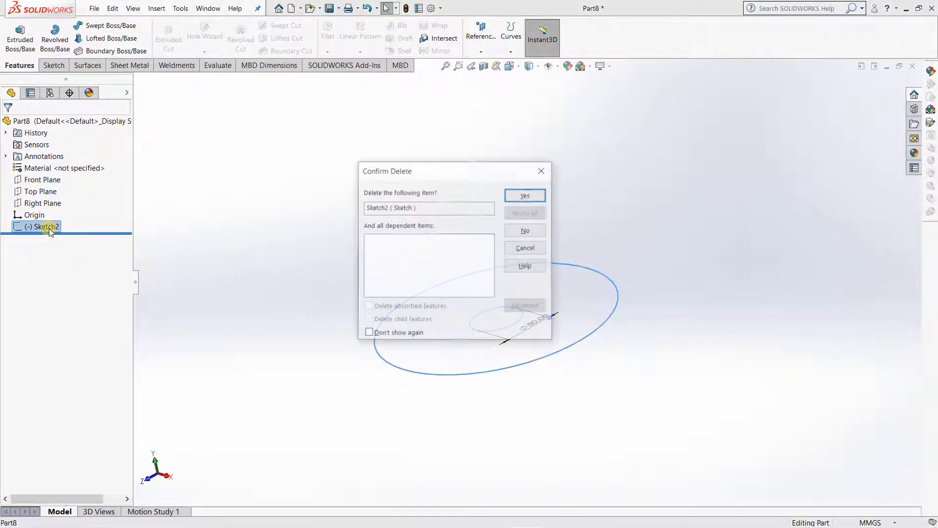
left_click(525, 195)
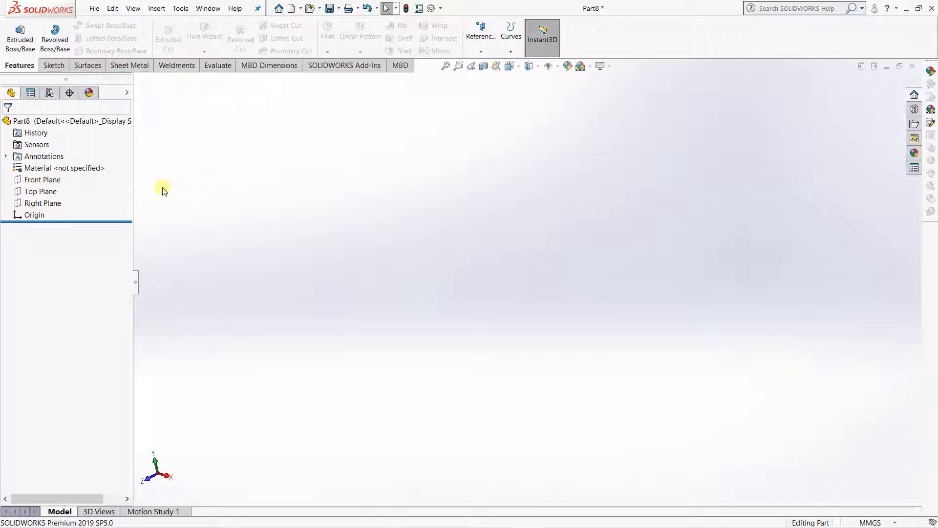
Step: Sketch a circle of about 115 mm radius on the Top Plane, centred on the origin
left_click(41, 192)
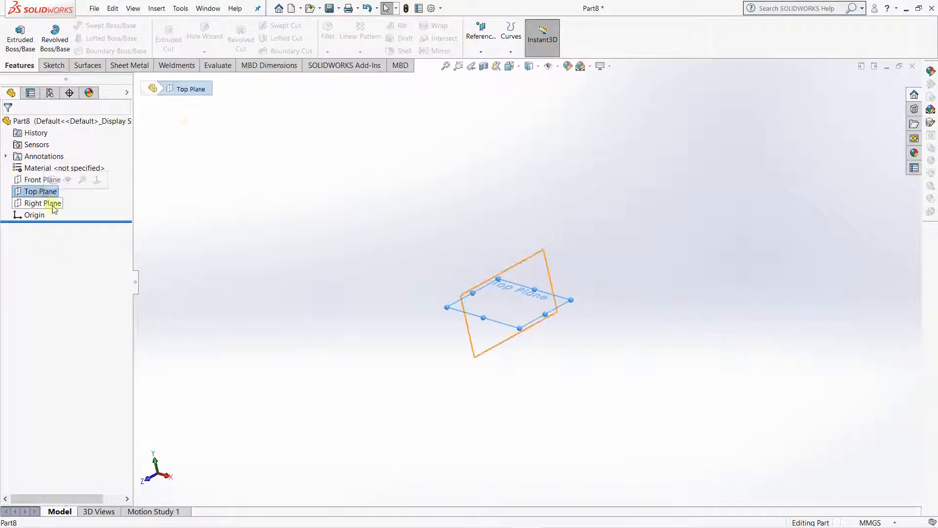
left_click(54, 66)
left_click(111, 26)
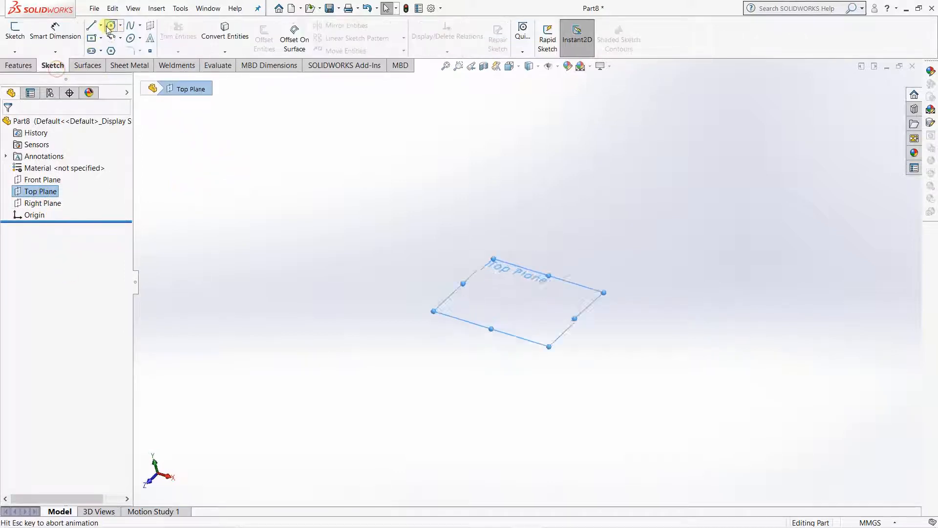
left_click(527, 282)
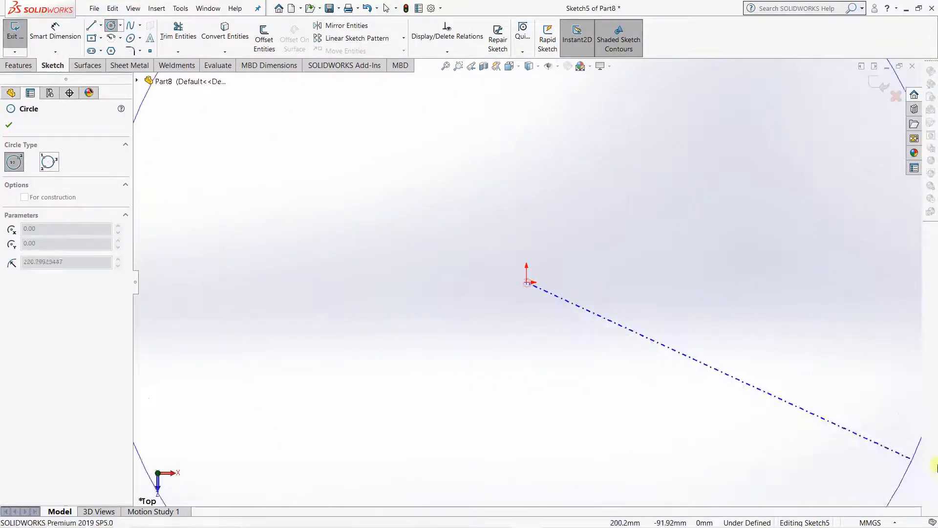
left_click(742, 323)
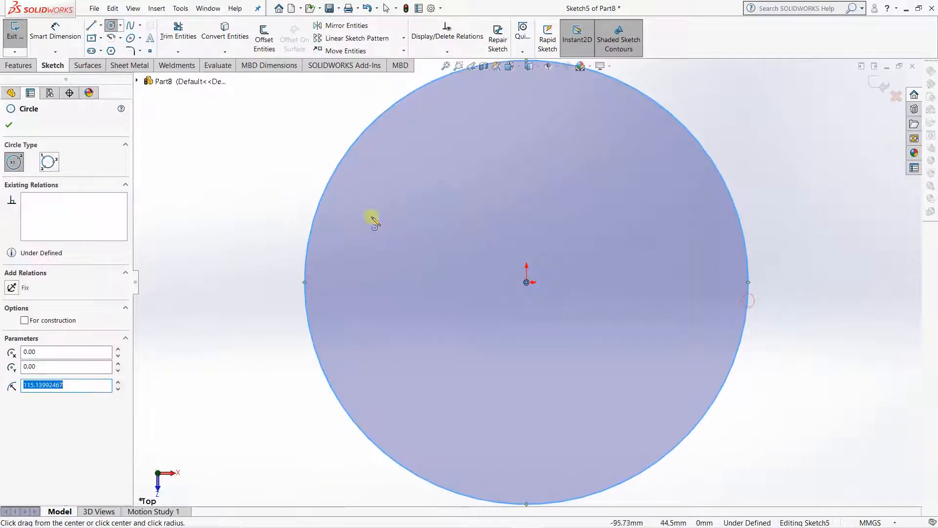
Step: Start a Smart Dimension in the circle sketch
left_click(55, 32)
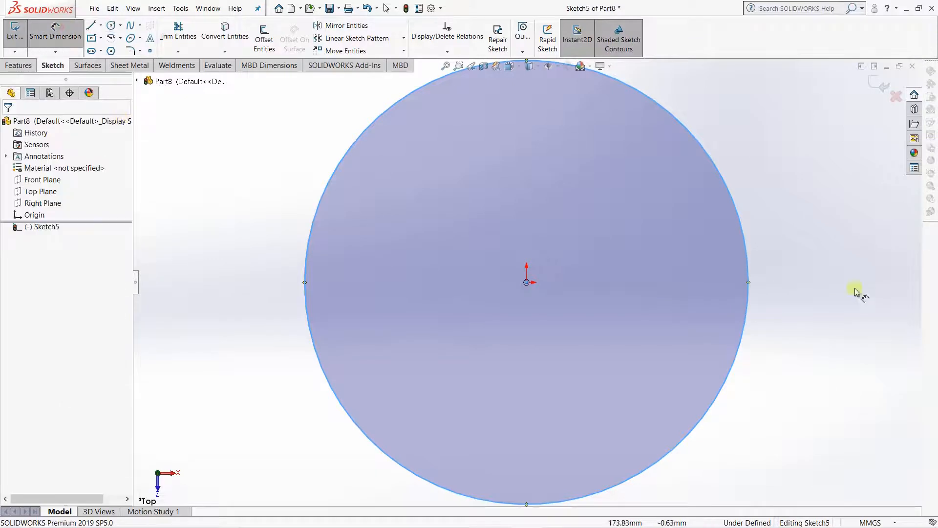
Step: Dimension the circle centred on the origin with a diameter of 100 mm
left_click(738, 216)
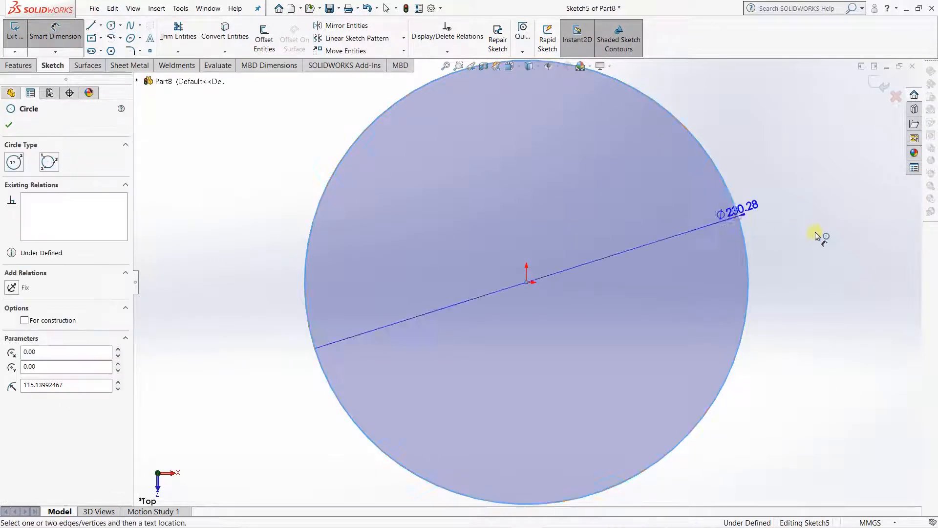
left_click(828, 325)
type("100")
key("Return")
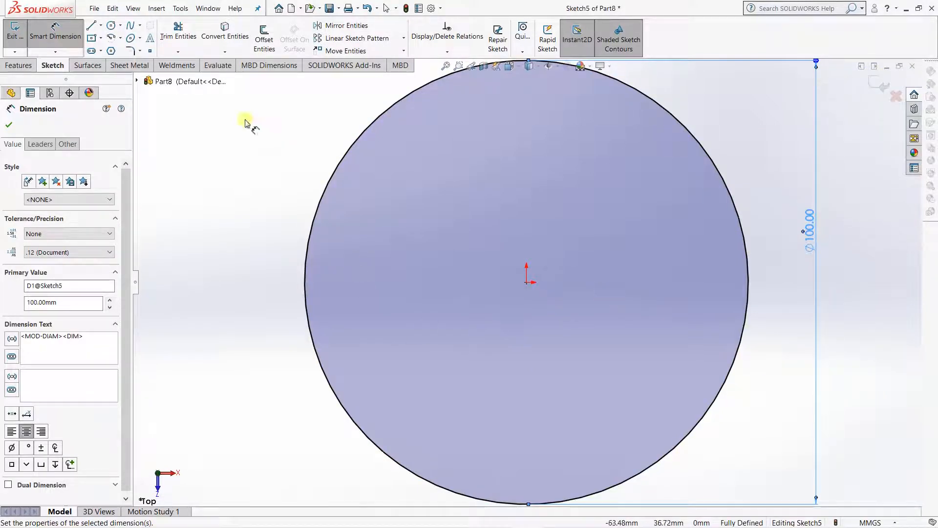
Step: Sketch a center rectangle about 47 mm wide and 25 mm high on the origin, inside the circle
left_click(92, 38)
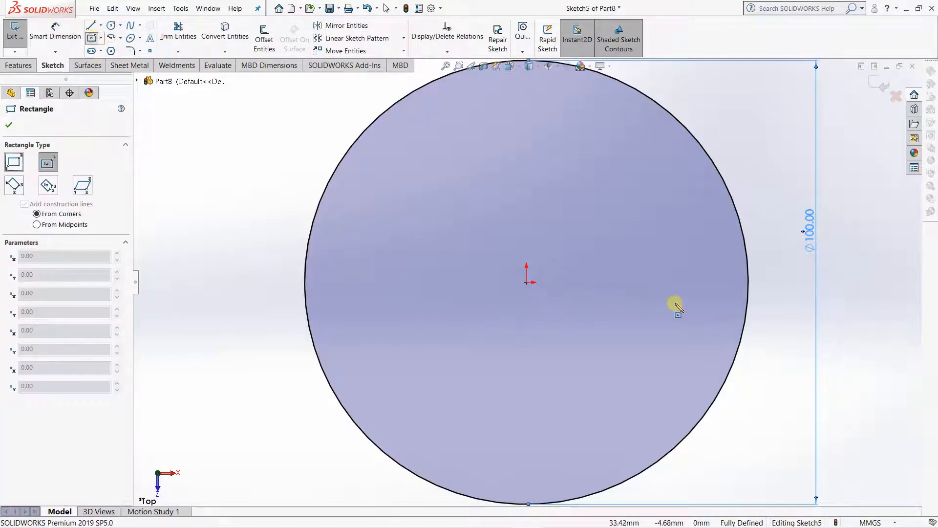
left_click(526, 283)
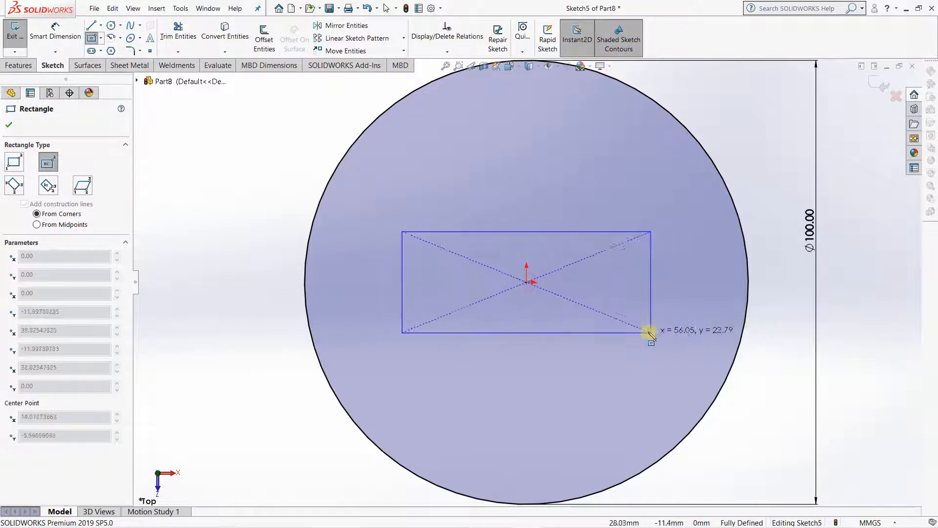
left_click(631, 337)
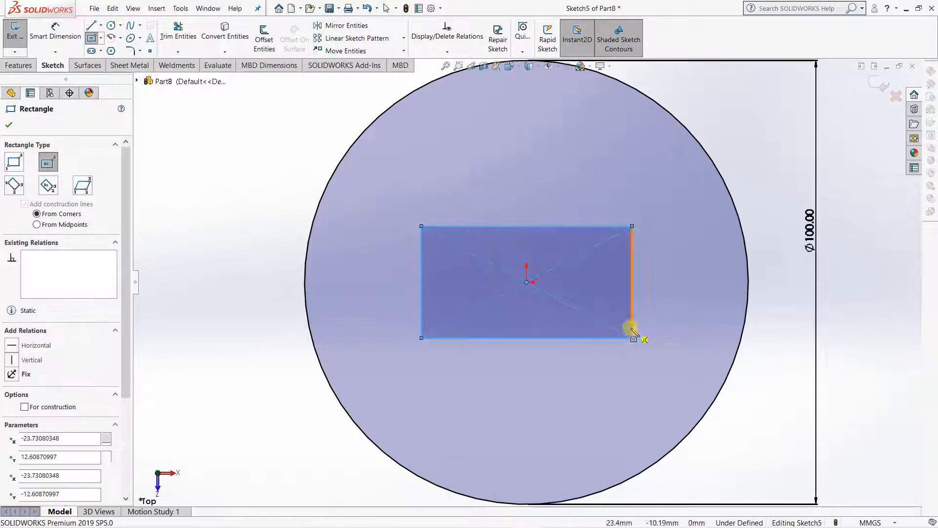
Step: Dimension the rectangle 25 mm high and 50 mm wide, and exit the sketch
left_click(68, 39)
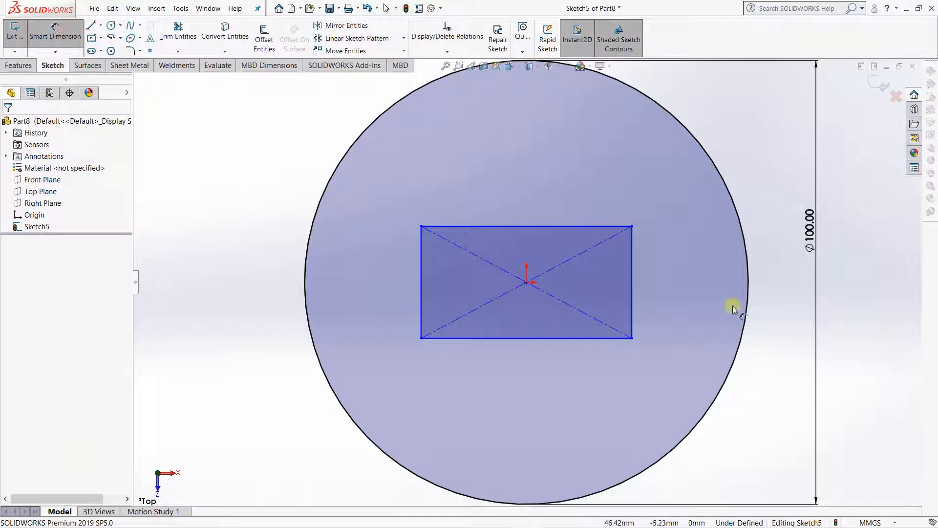
left_click(704, 357)
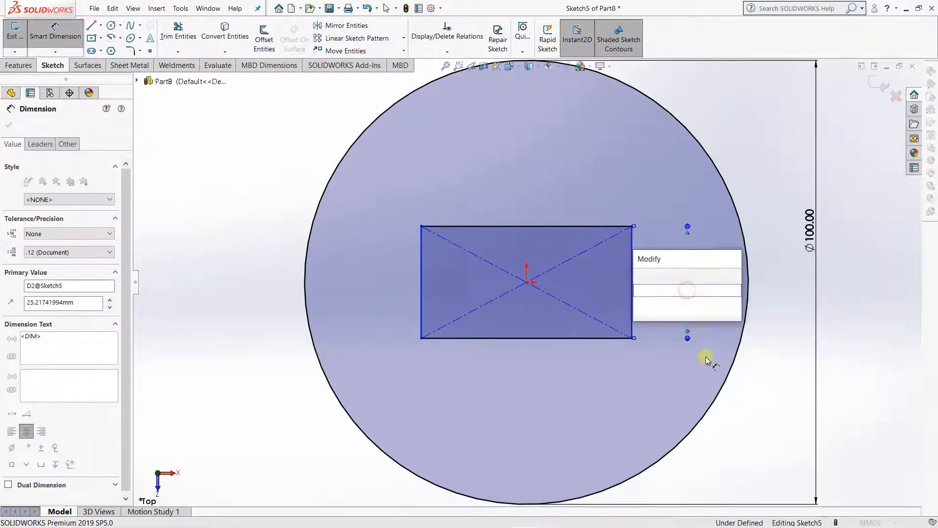
key("Return")
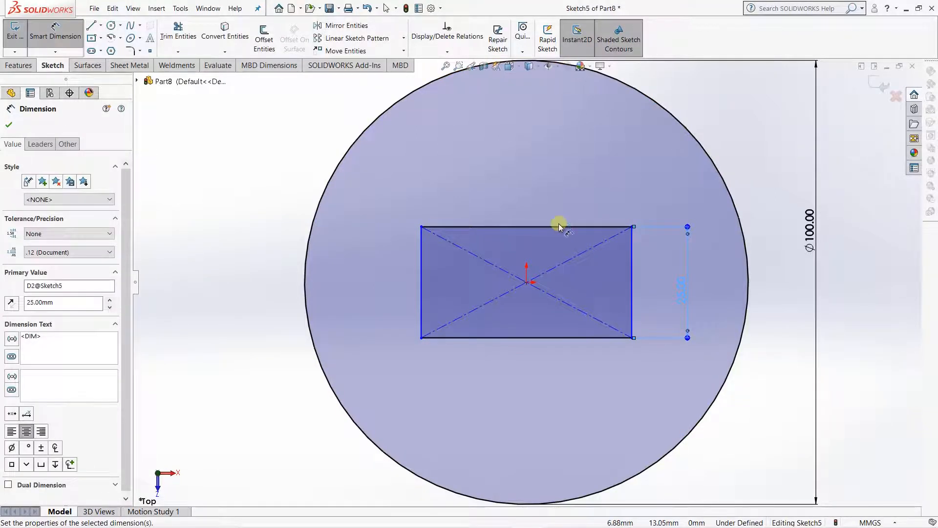
left_click(552, 226)
left_click(555, 196)
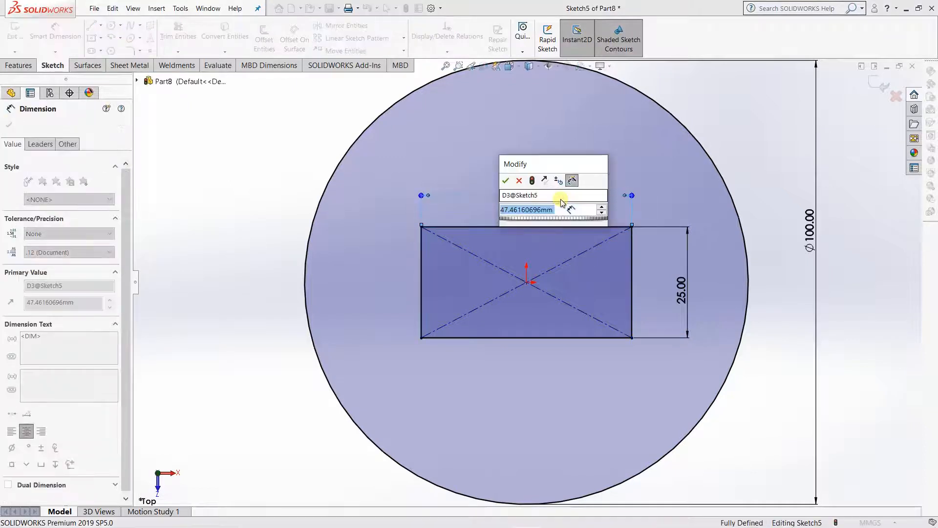
type("50")
key("Return")
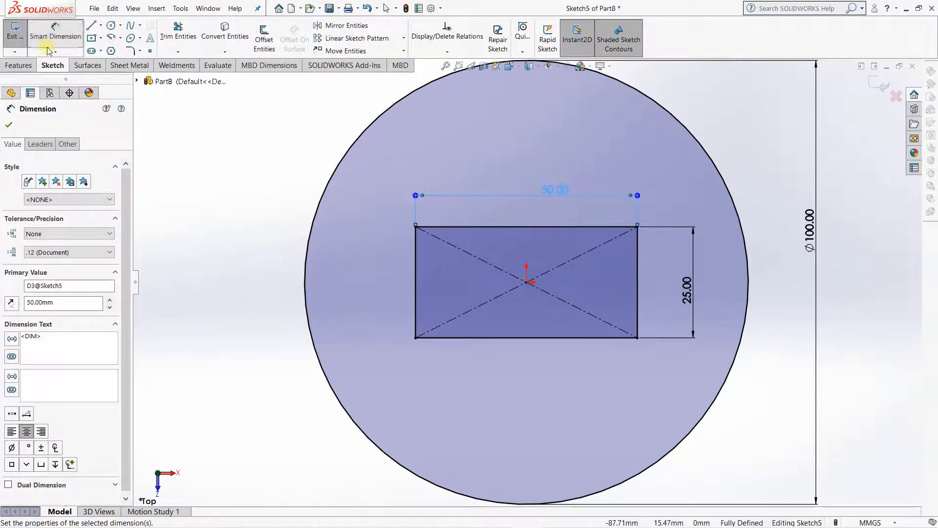
left_click(878, 85)
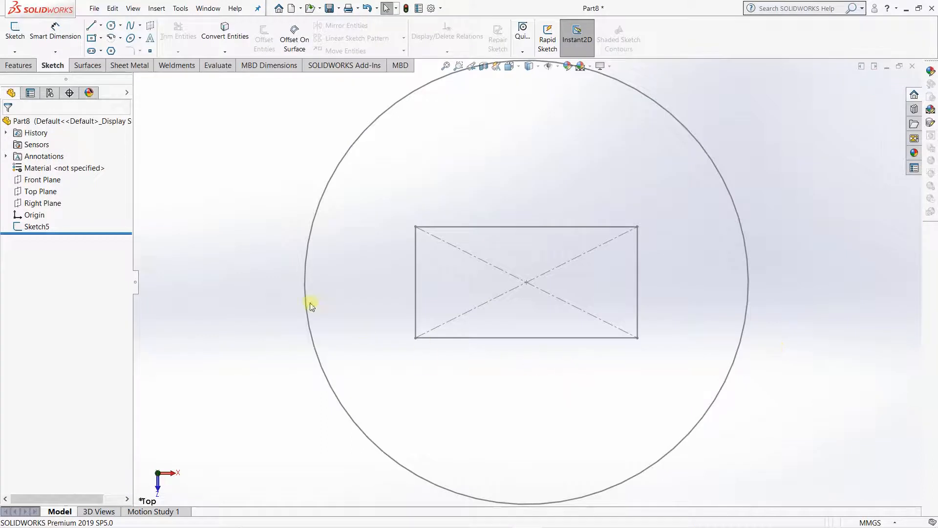
Step: Start a boss extrude of the sketch, replacing the selected circle contour with the region between the circle and the rectangle
mouse_move(311, 306)
middle_mouse_down()
mouse_move(266, 282)
mouse_move(215, 184)
middle_mouse_up()
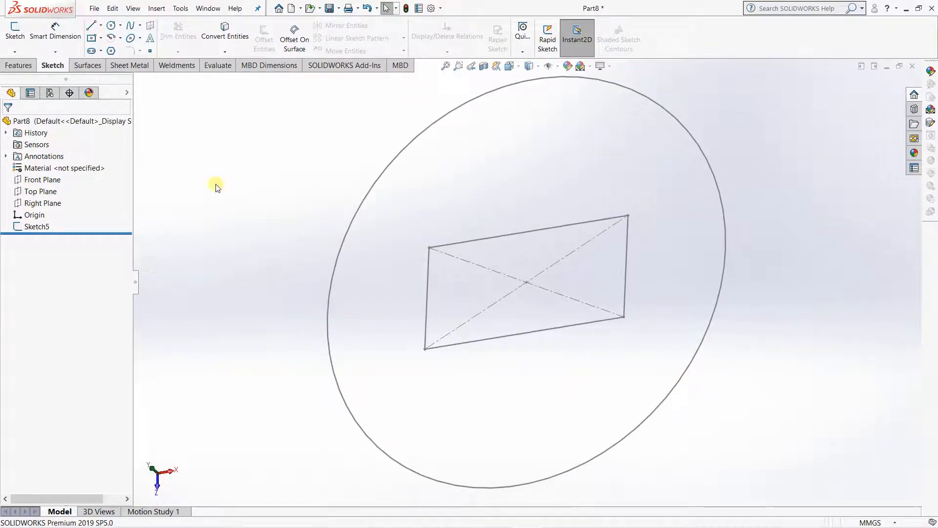
left_click(29, 65)
left_click(20, 36)
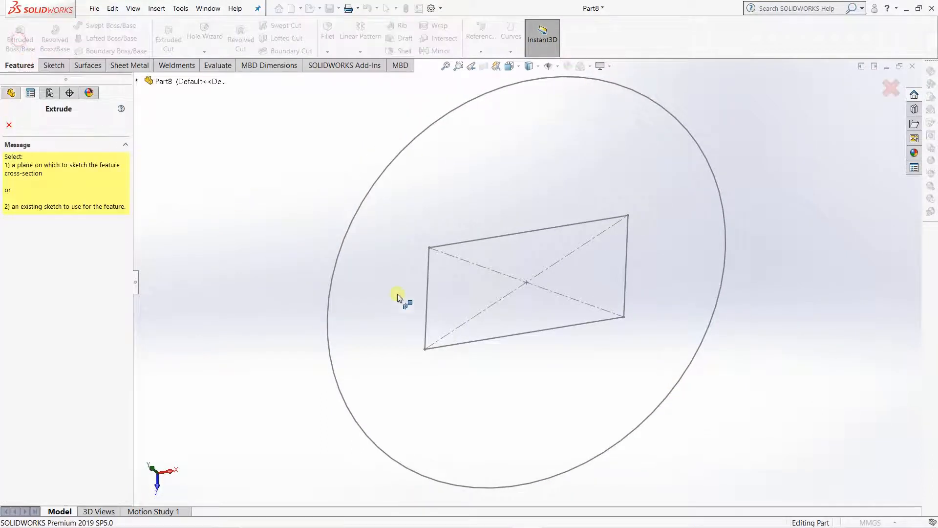
left_click(362, 414)
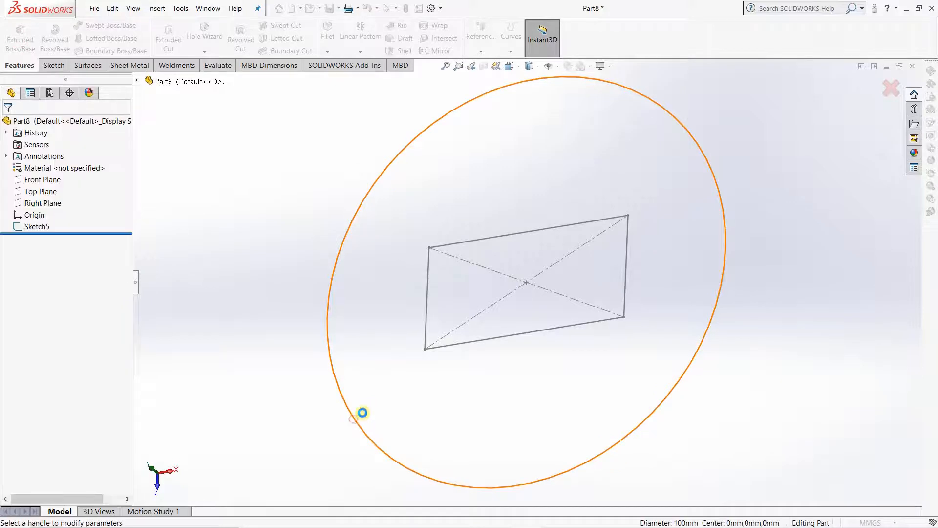
middle_click_drag(177, 275, 161, 254)
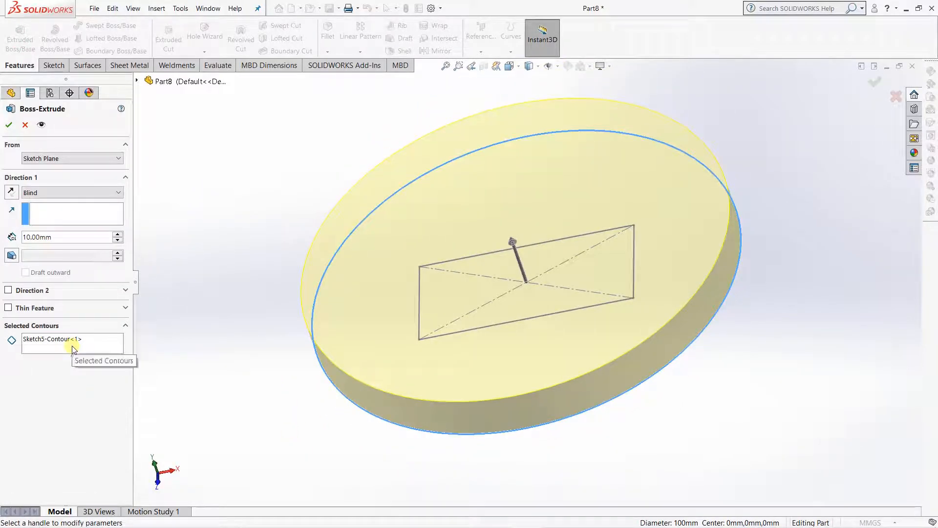
right_click(72, 345)
left_click(117, 353)
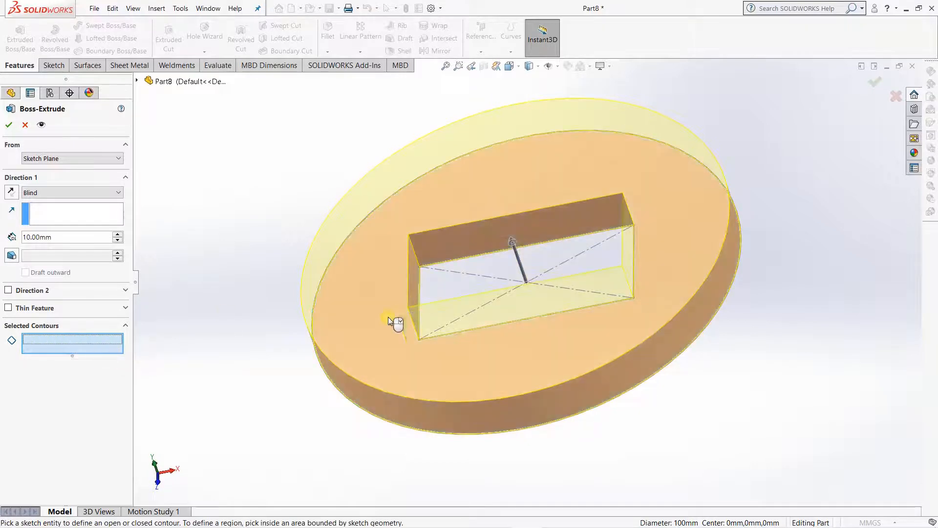
left_click(368, 294)
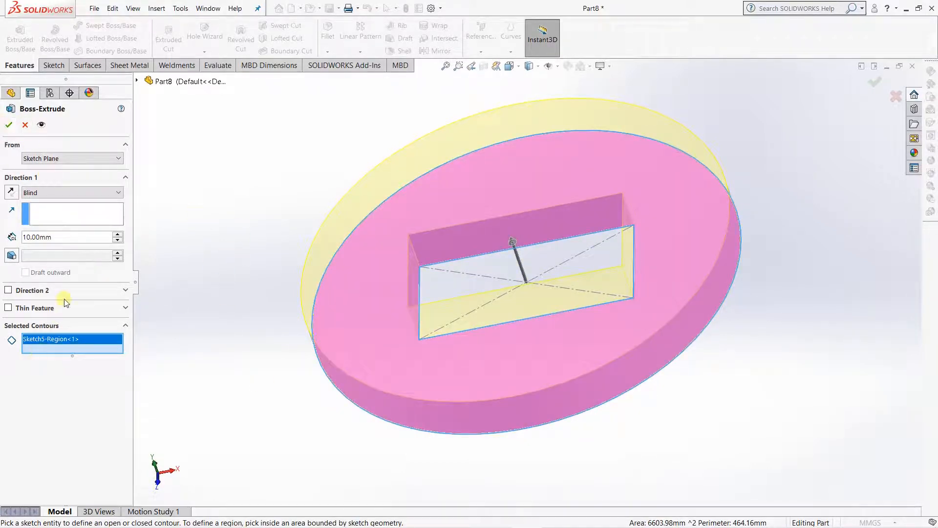
Step: Set the blind extrusion depth to 50 mm and finish the boss extrude
left_click(60, 238)
type("50")
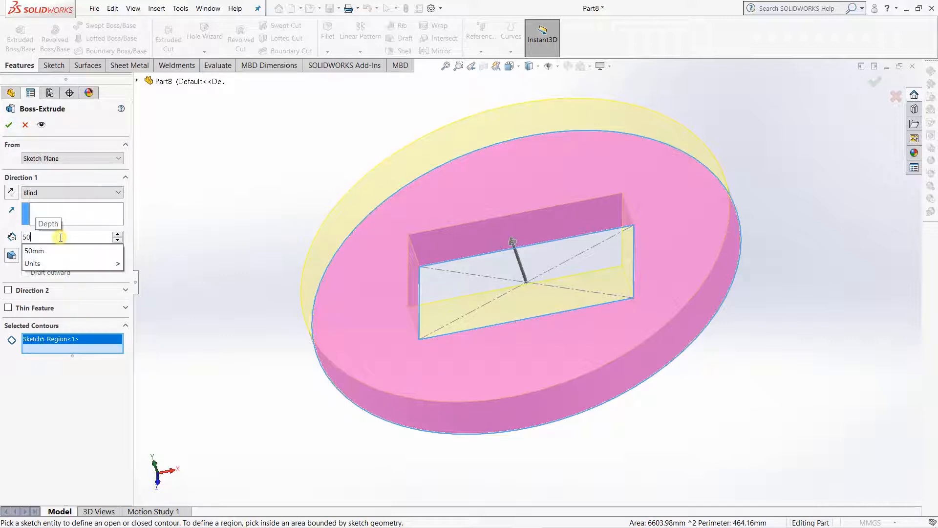
key("Return")
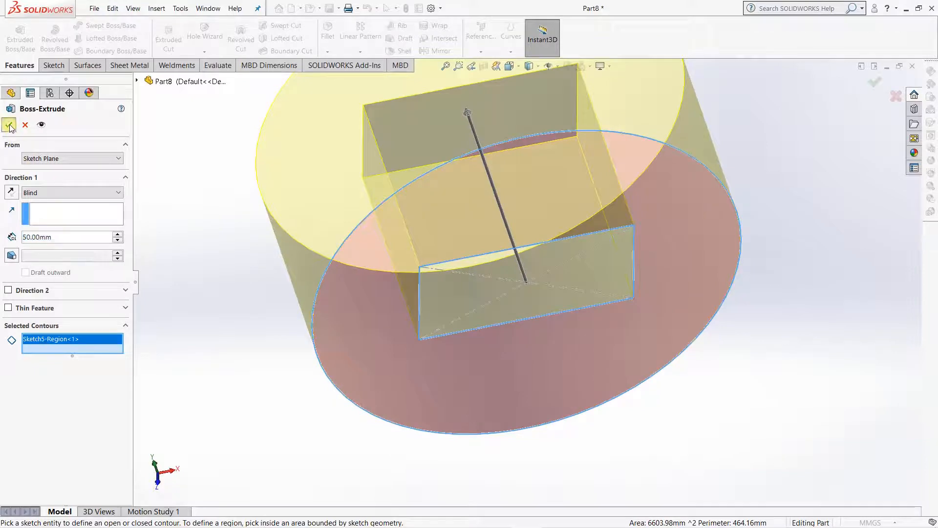
left_click(9, 124)
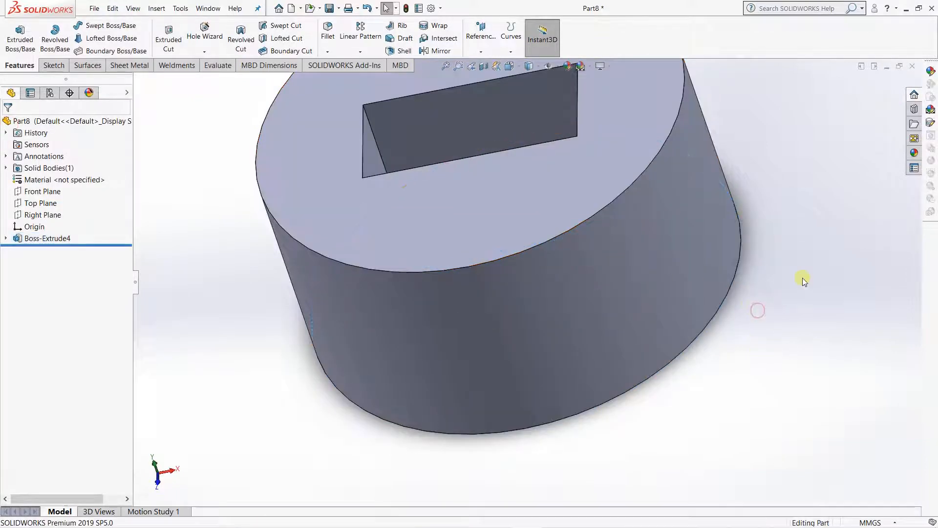
Step: Examine the extruded cylinder and its rectangular opening from several angles
middle_click_drag(803, 278, 762, 349)
scroll(697, 382, "up", 5)
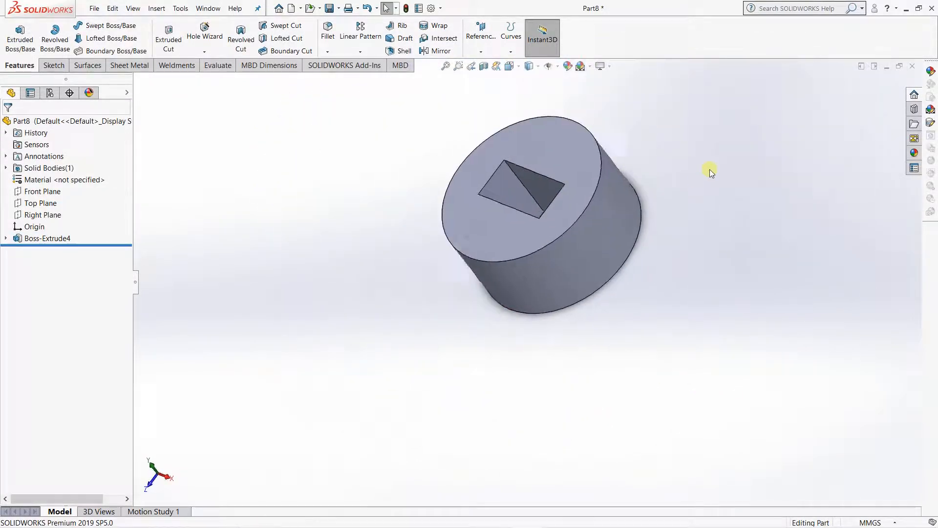
middle_click_drag(712, 172, 631, 334)
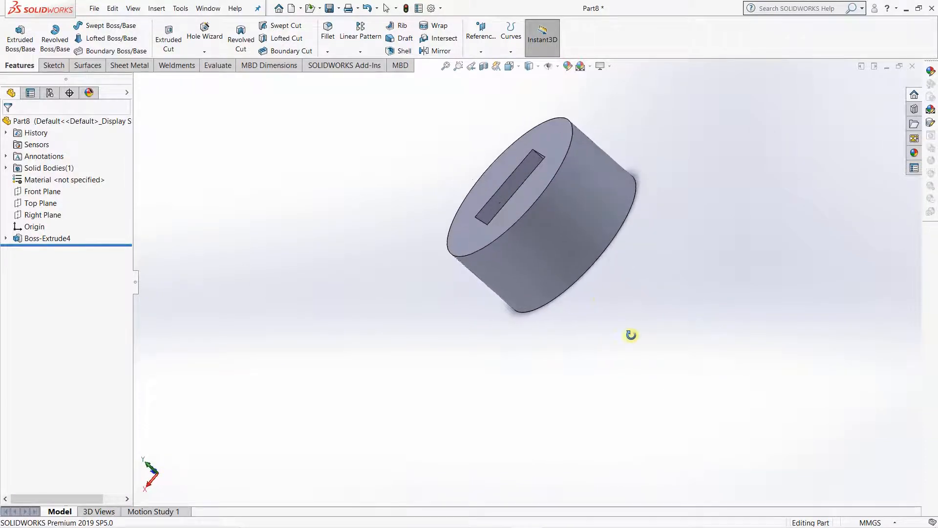
middle_click_drag(444, 324, 515, 335)
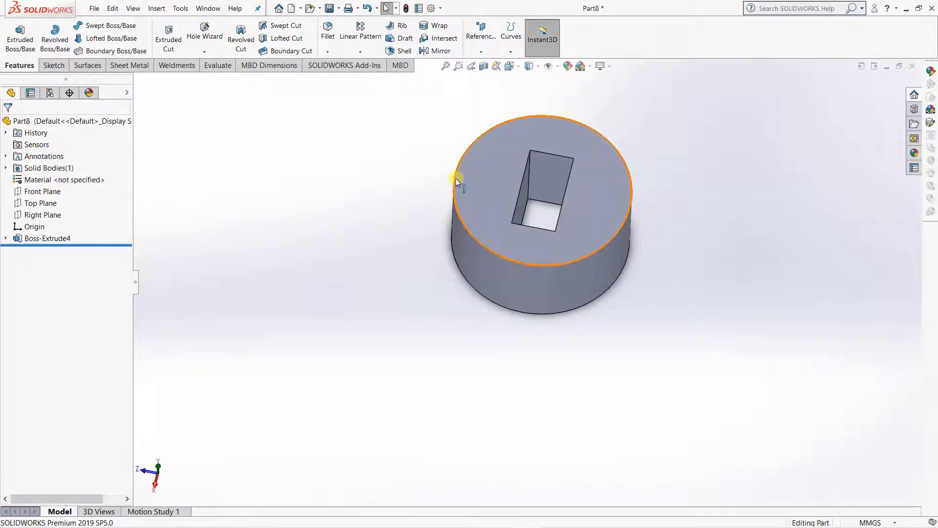
scroll(355, 202, "up", 2)
scroll(610, 259, "down", 2)
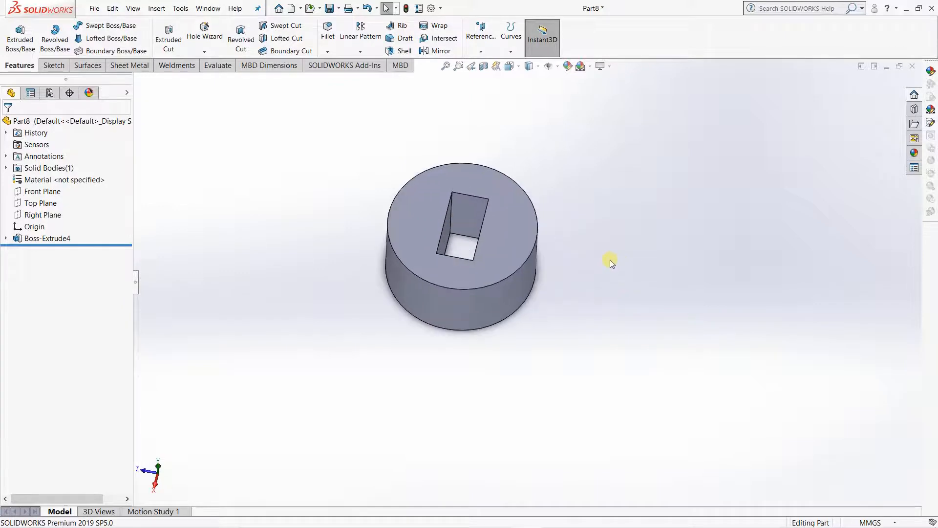
mouse_move(512, 233)
middle_mouse_down()
mouse_move(602, 199)
mouse_move(584, 197)
mouse_move(605, 210)
middle_mouse_up()
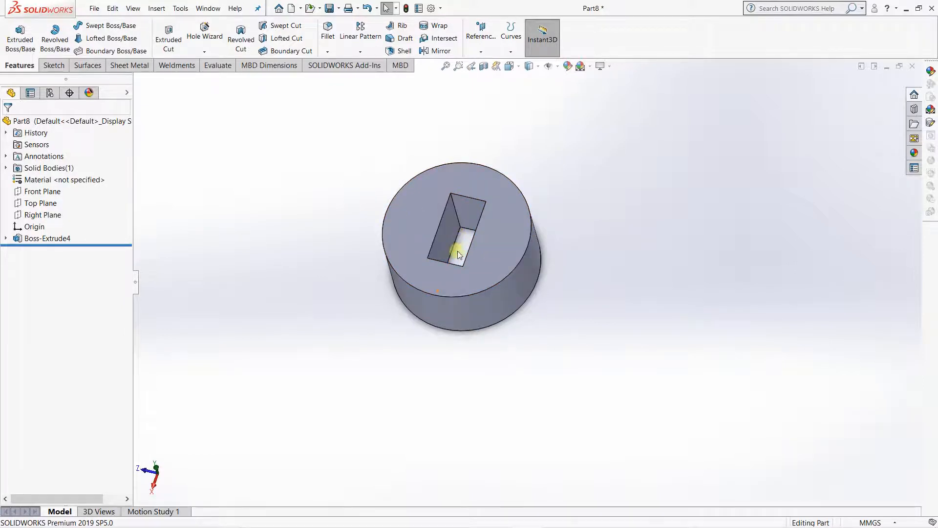
Step: Sketch a circle about 24 mm in diameter on the Front Plane, centred directly above the origin
left_click(44, 192)
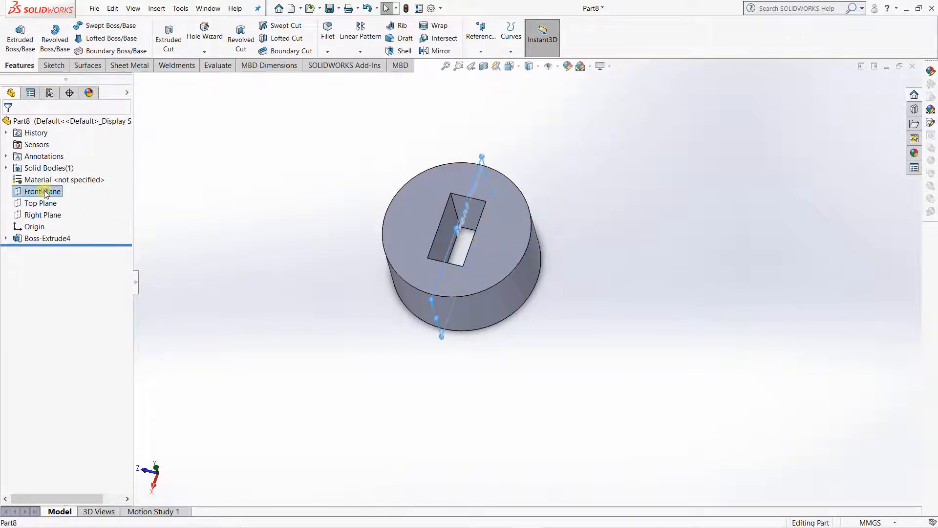
left_click(54, 65)
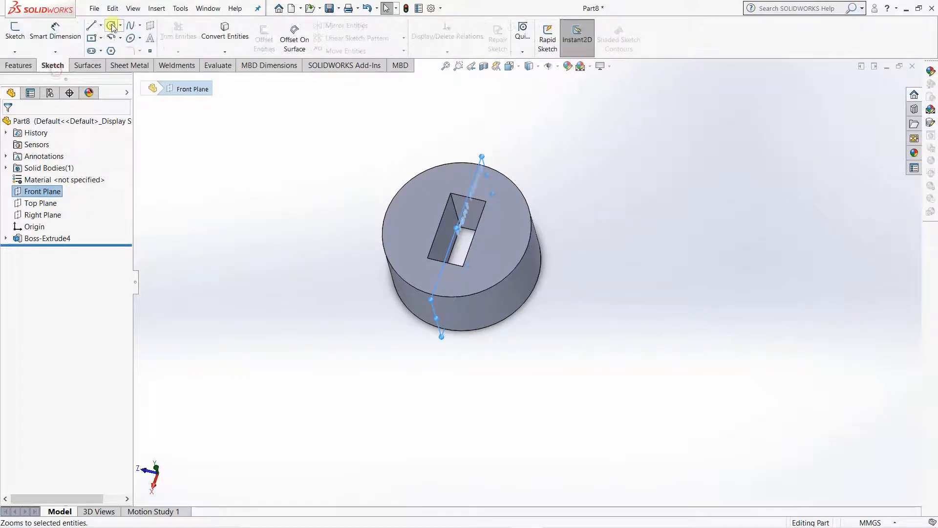
left_click(111, 25)
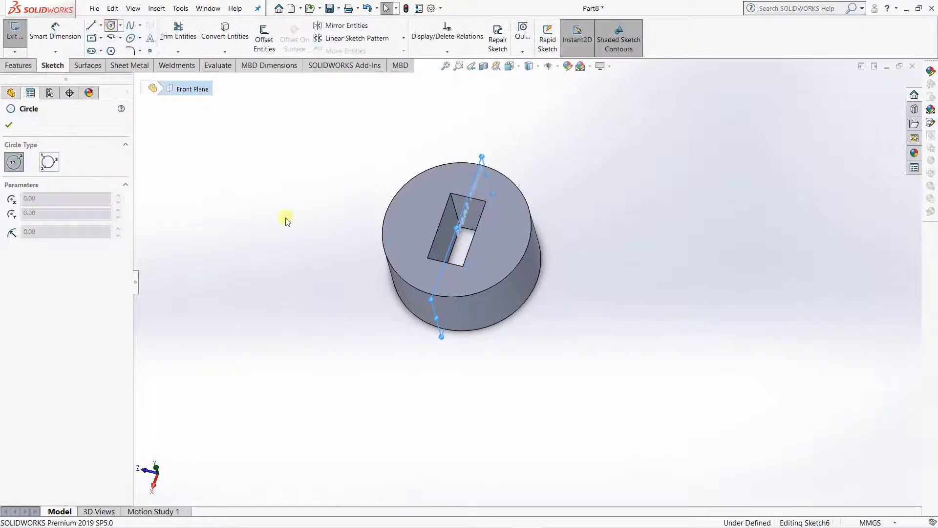
left_click(512, 67)
left_click(564, 119)
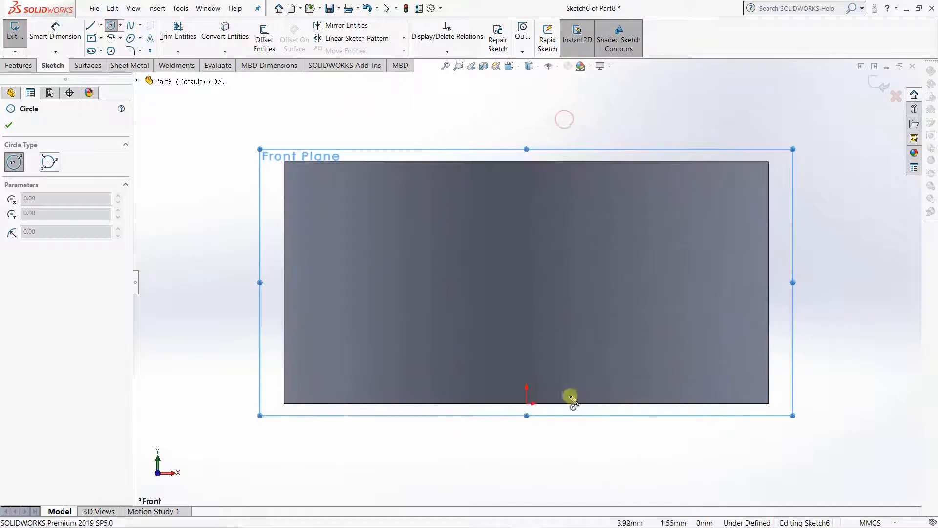
left_click(528, 293)
left_click(577, 321)
Step: Dimension the new circle with a diameter of 20 mm
left_click(55, 32)
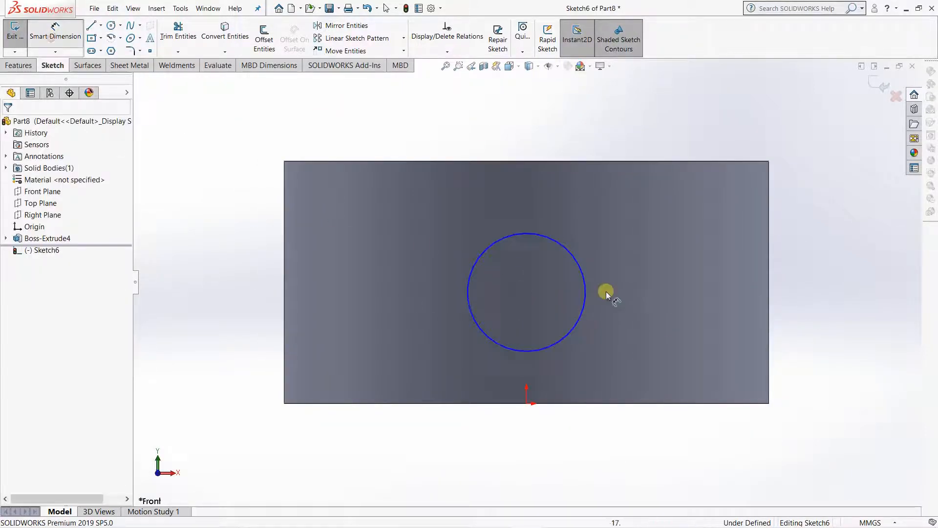
left_click(579, 268)
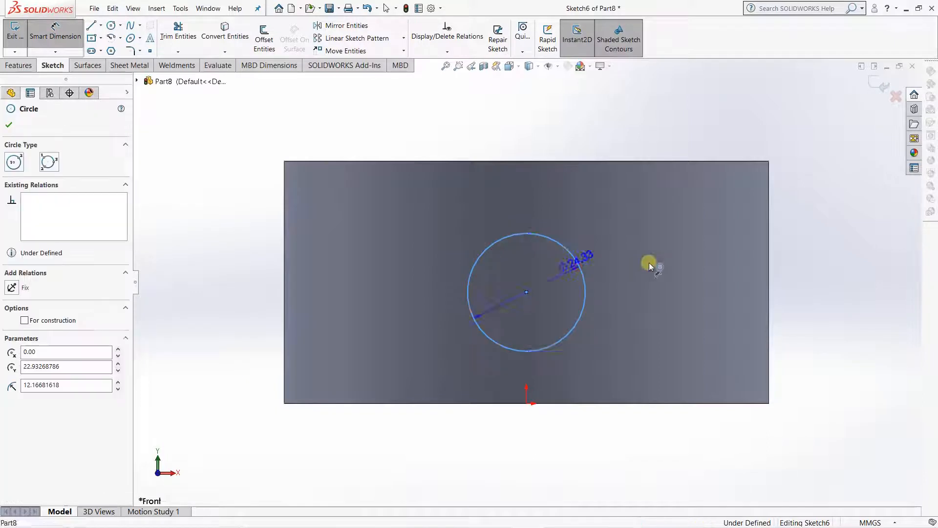
left_click(678, 309)
type("20")
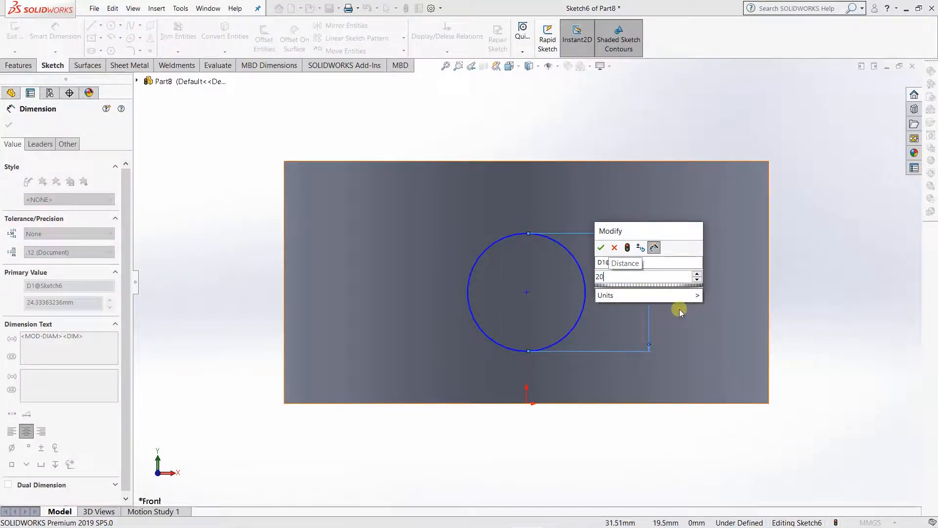
key("Return")
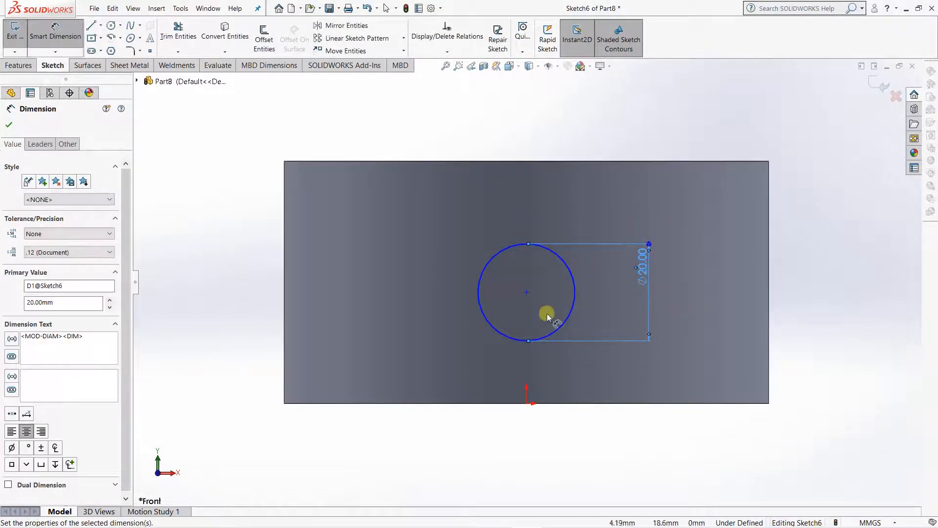
Step: Dimension the circle's centre 25 mm above the origin
left_click(527, 293)
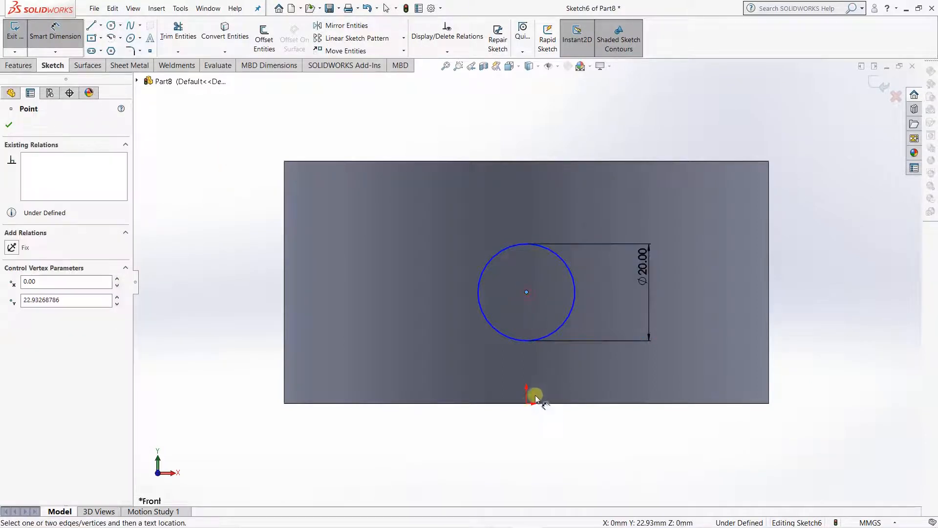
left_click(527, 402)
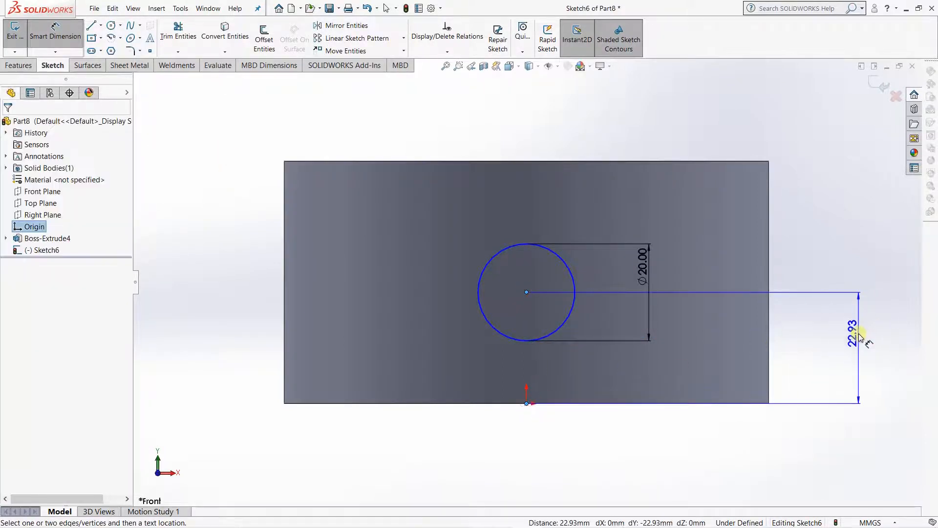
left_click(865, 409)
type("25")
key("Return")
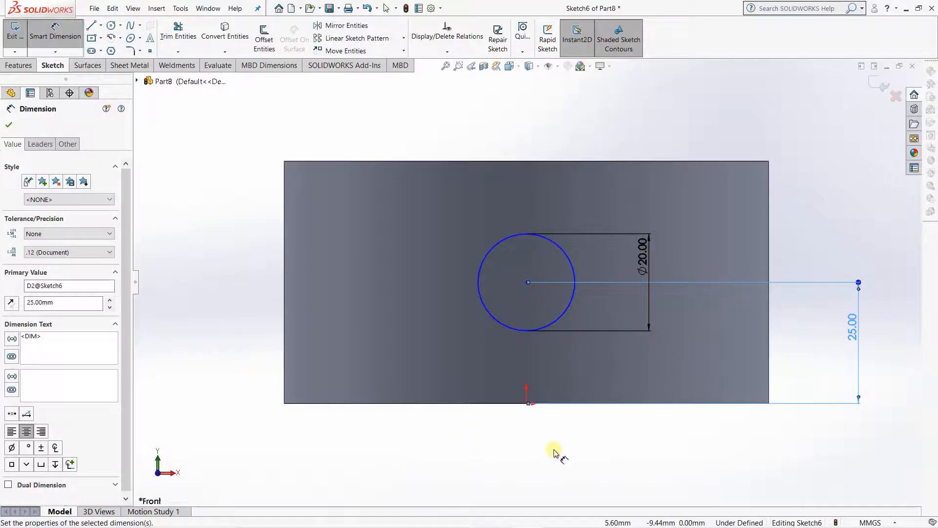
key("Escape")
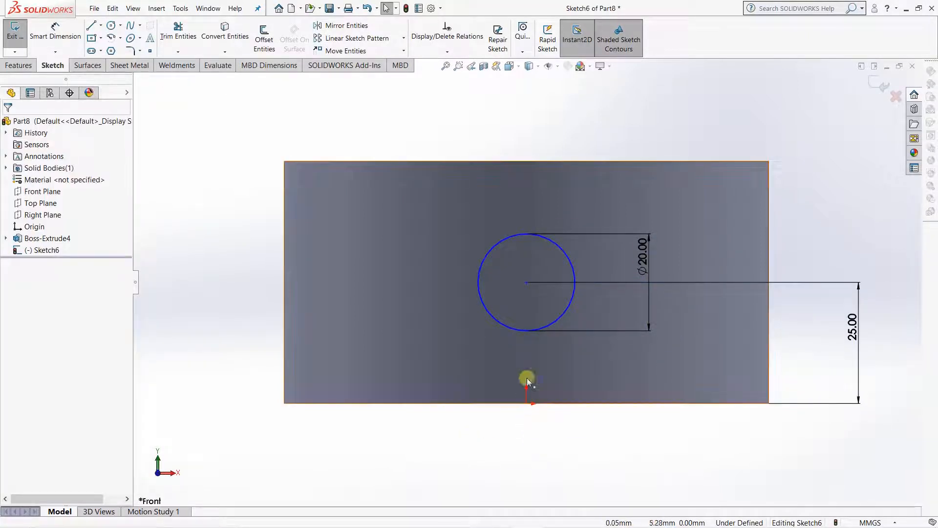
Step: Add a Vertical relation between the circle's centre and the origin, and exit the sketch
left_click(527, 284)
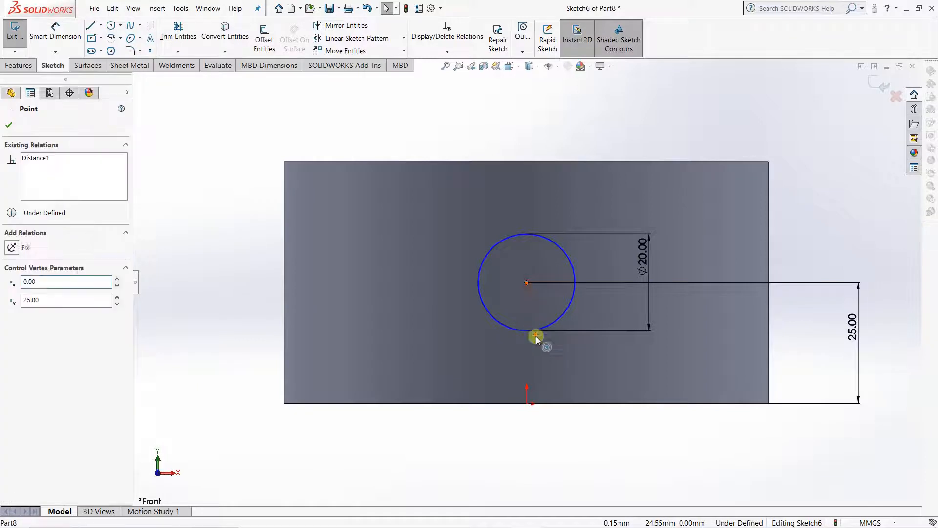
left_click(516, 433)
left_click(525, 404, "ctrl")
left_click(19, 313)
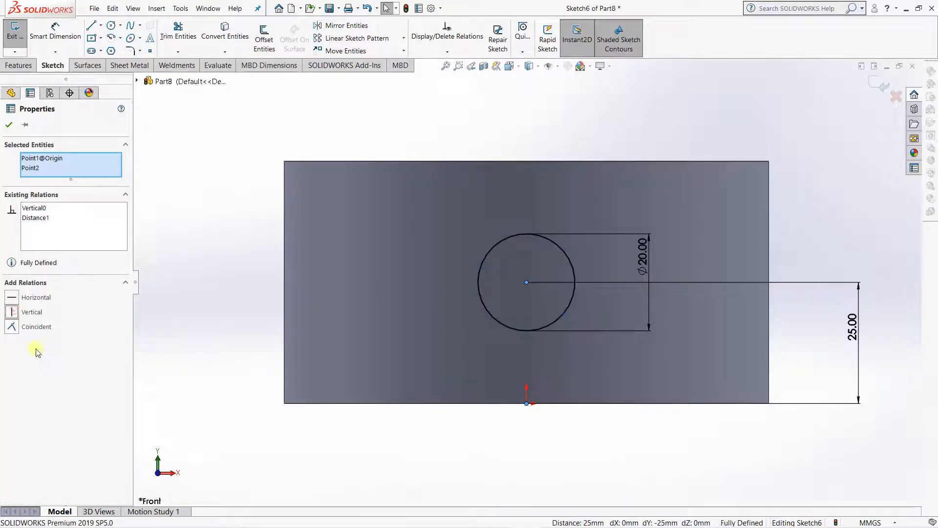
left_click(462, 462)
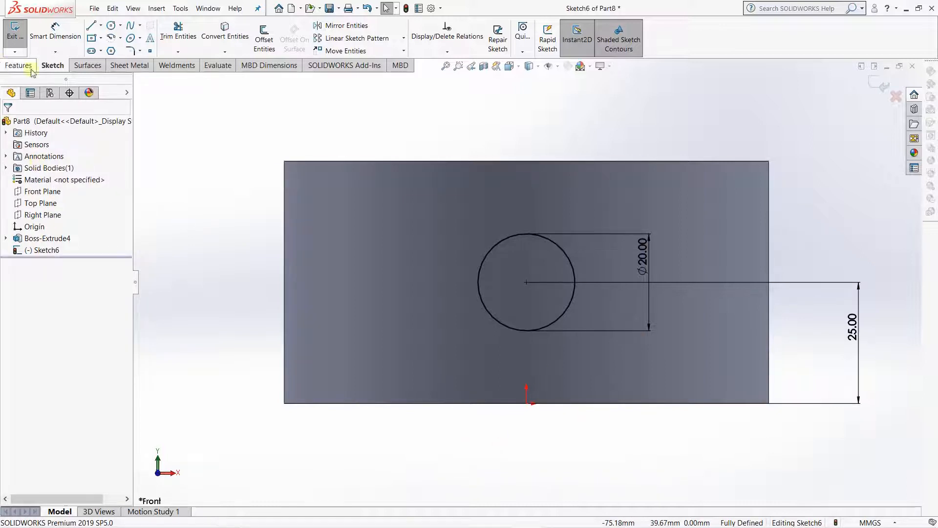
left_click(879, 84)
left_click(374, 335)
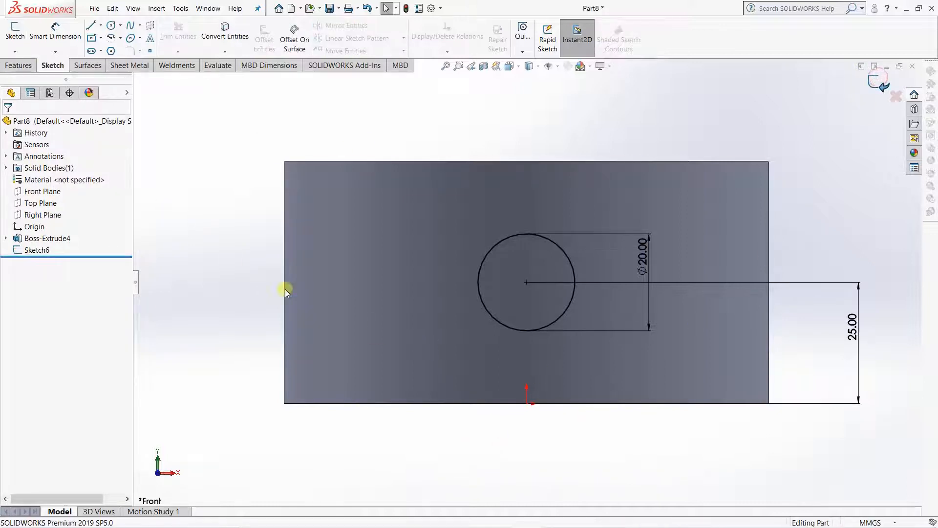
Step: Start an Extruded Cut from the 20 mm circle sketch, keeping Sketch Plane as the start condition
mouse_move(248, 255)
middle_mouse_down()
mouse_move(328, 323)
mouse_move(287, 345)
middle_mouse_up()
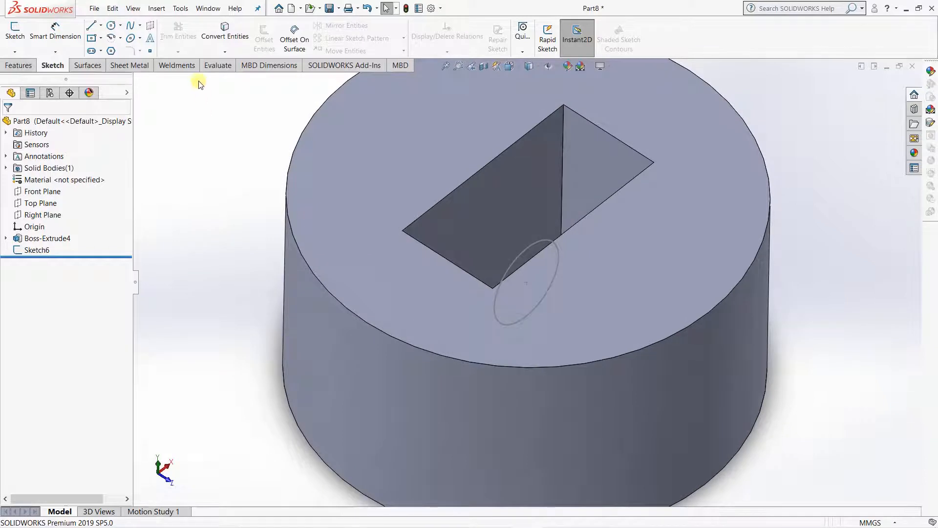
left_click(18, 65)
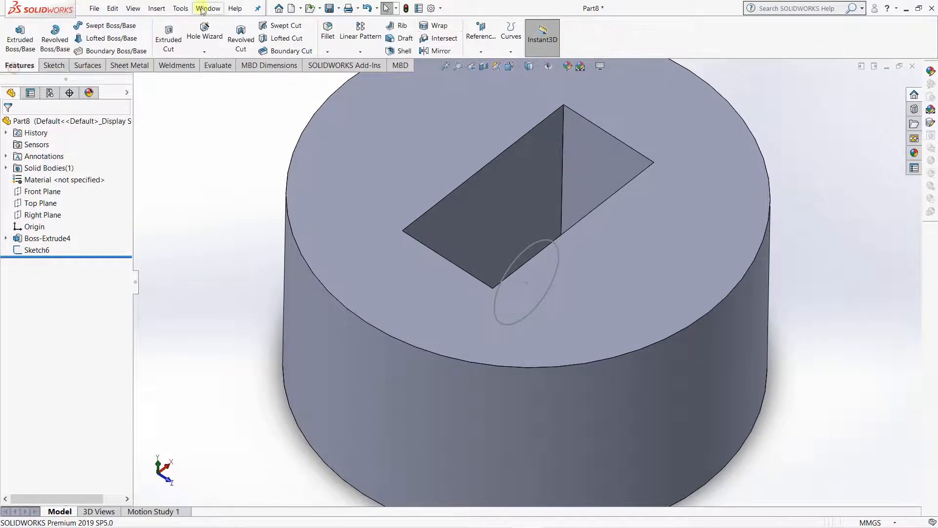
left_click(168, 36)
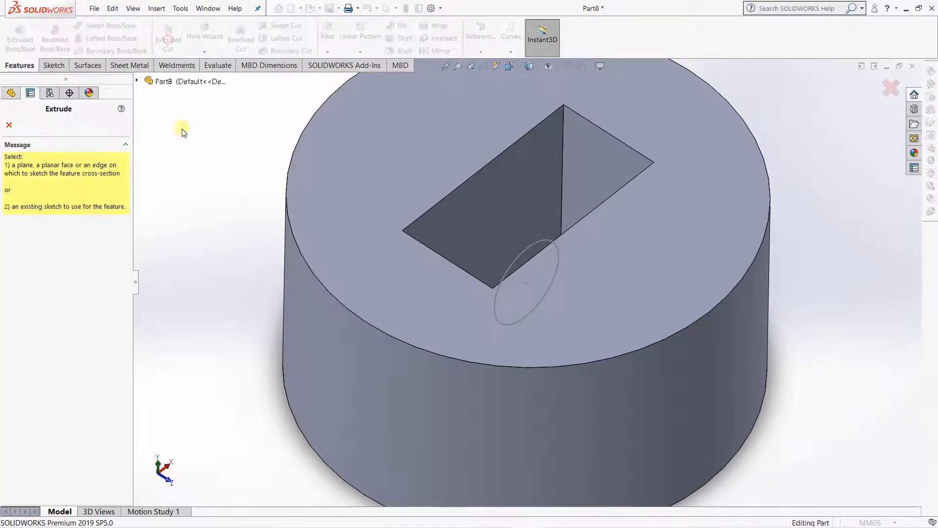
left_click(535, 243)
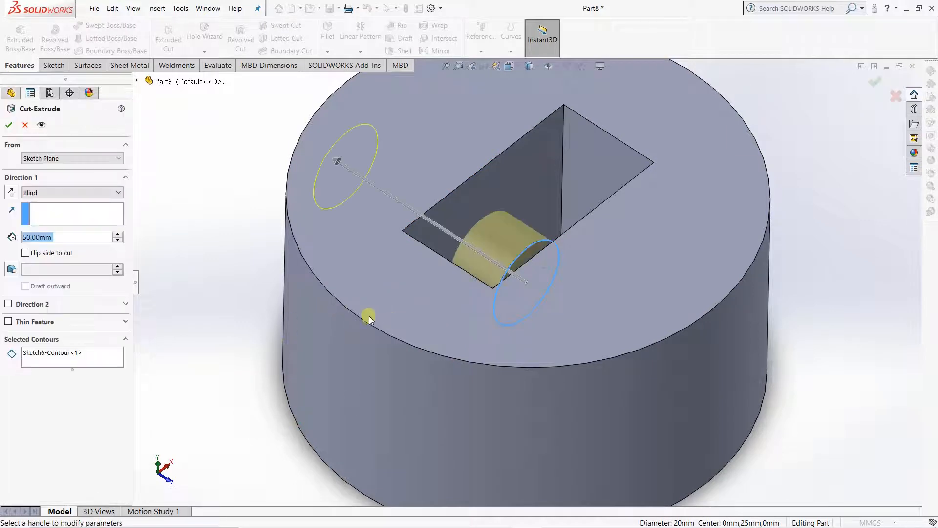
key("f")
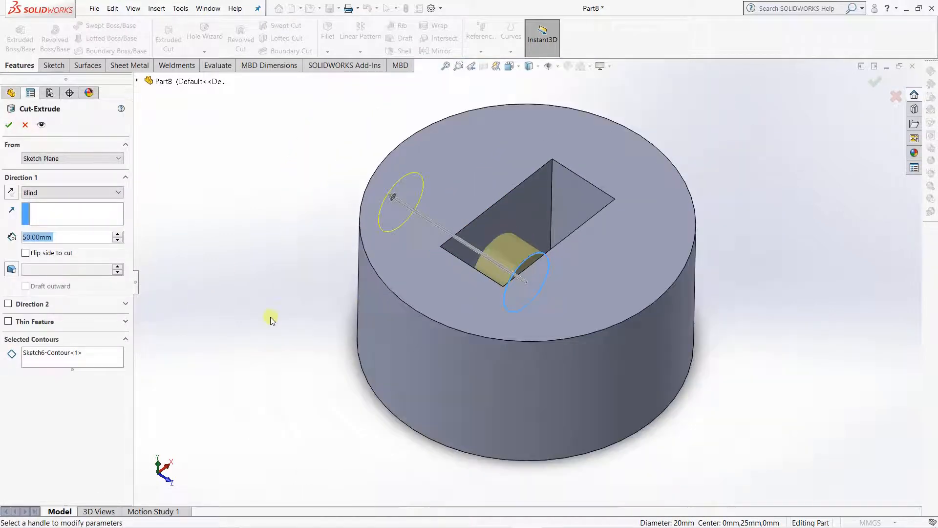
middle_click_drag(272, 320, 267, 342)
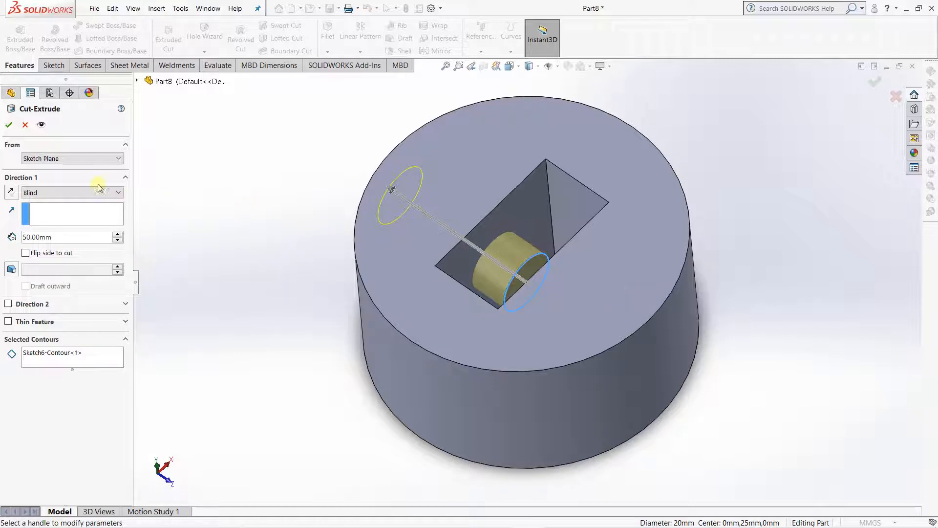
left_click(80, 158)
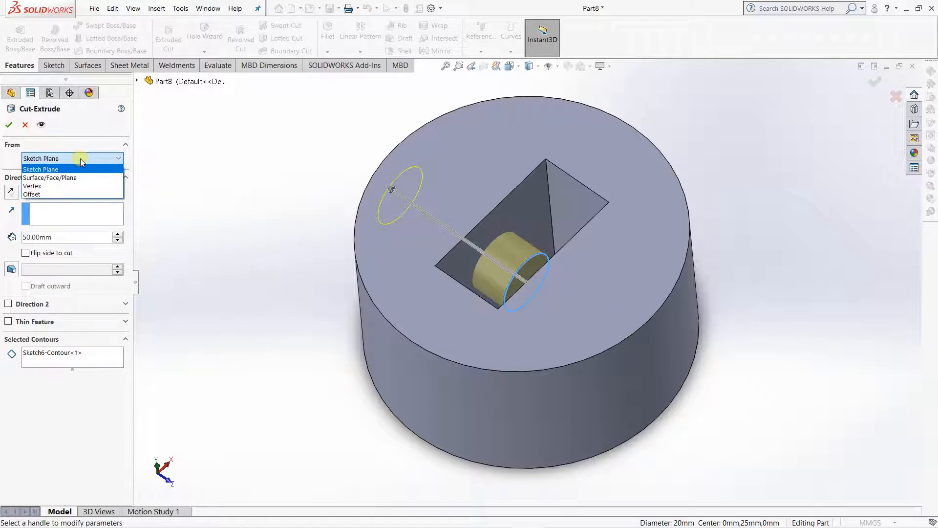
left_click(82, 158)
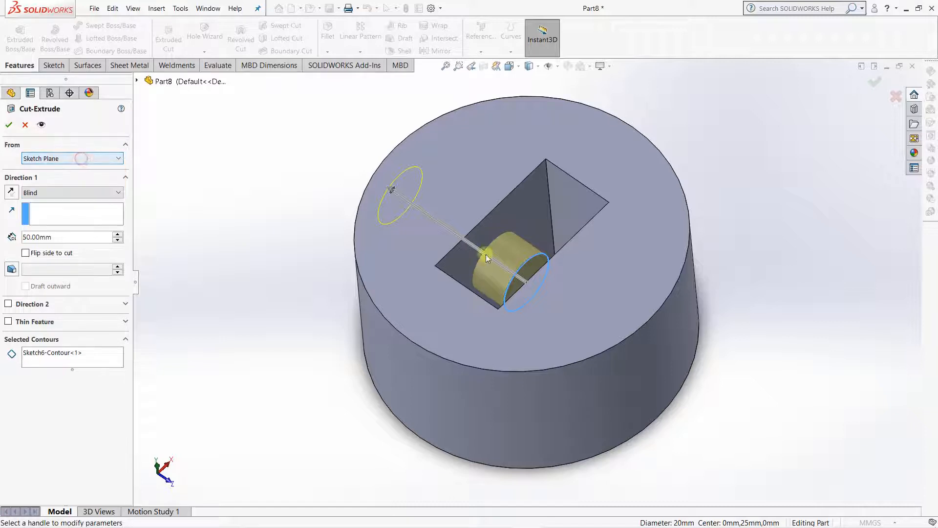
left_click(48, 159)
left_click(46, 157)
mouse_move(223, 210)
middle_mouse_down()
mouse_move(237, 222)
mouse_move(224, 234)
middle_mouse_up()
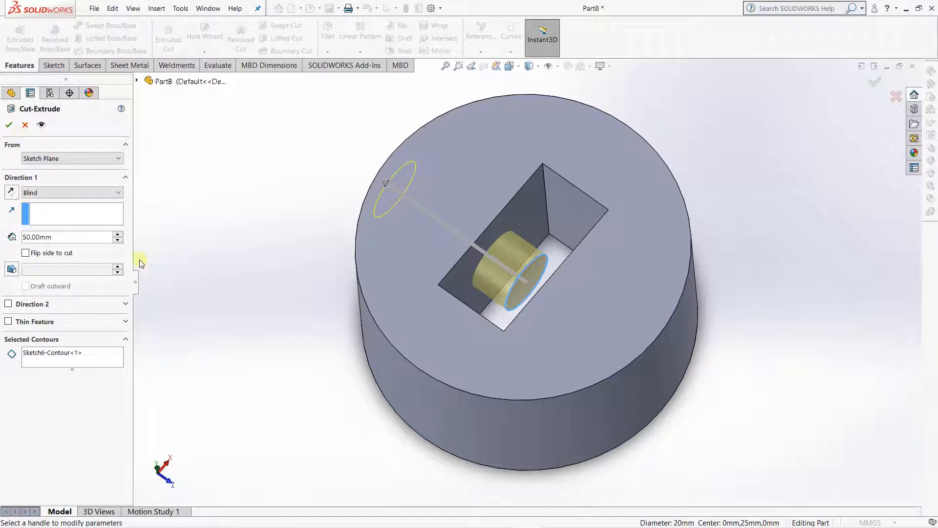
Step: Vary the blind cut depth in 10 mm increments, ending at 80 mm
left_click(117, 235)
left_click(118, 234)
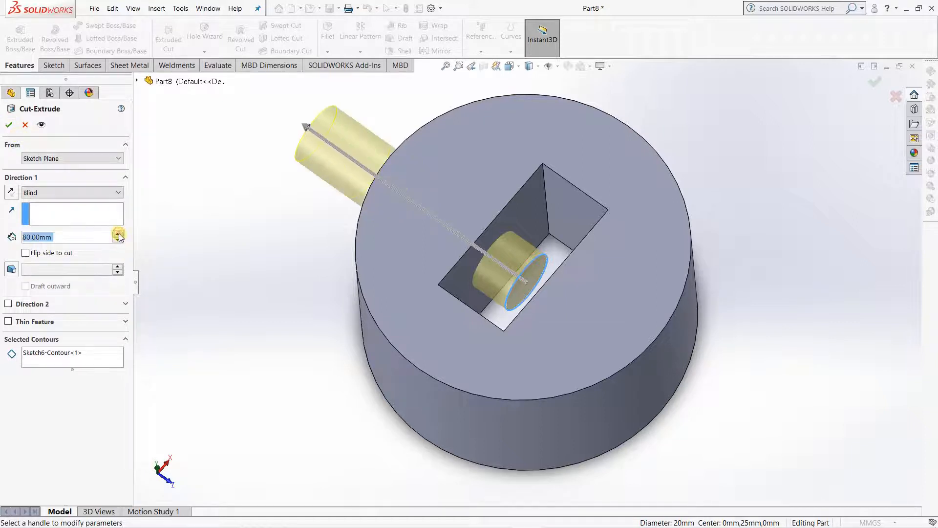
left_click(118, 234)
left_click(118, 241)
left_click(118, 241)
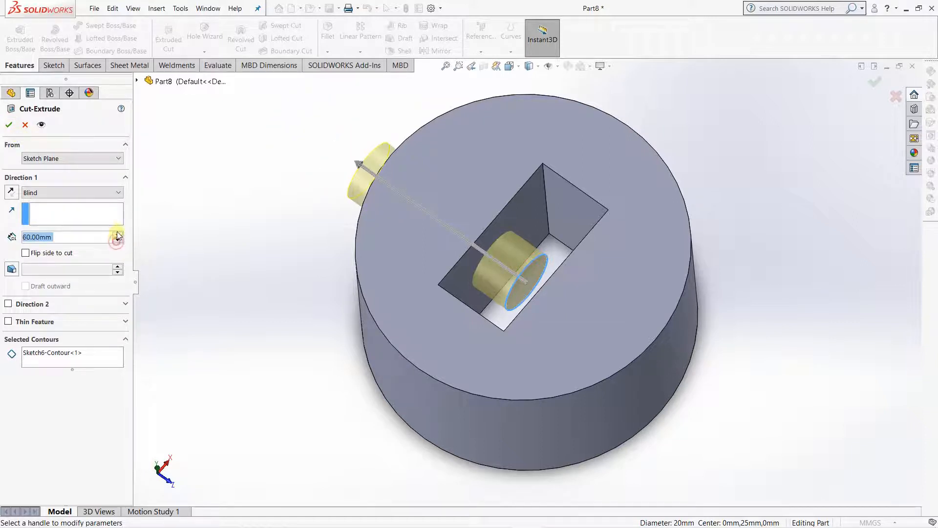
left_click(120, 234)
left_click(120, 235)
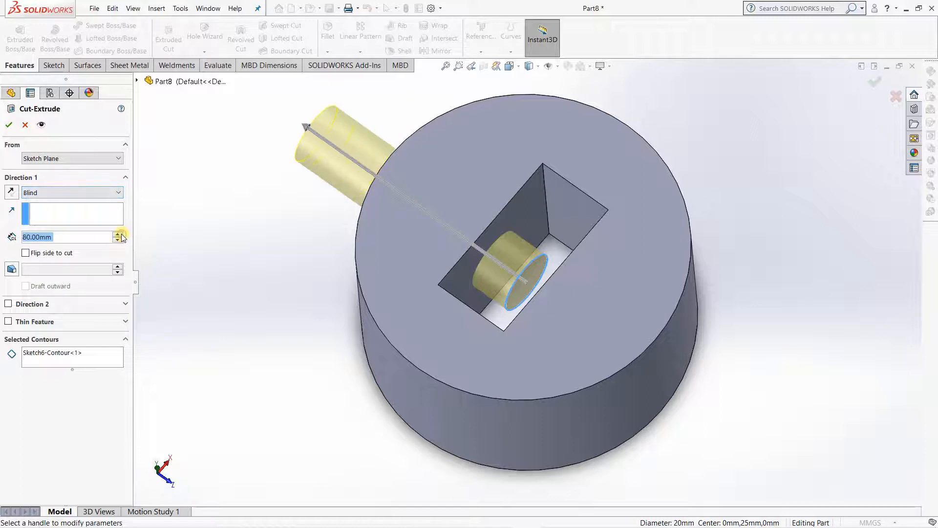
Step: Set the cut's start condition to Surface/Face/Plane and pick the long inner face of the rectangular opening
left_click(76, 158)
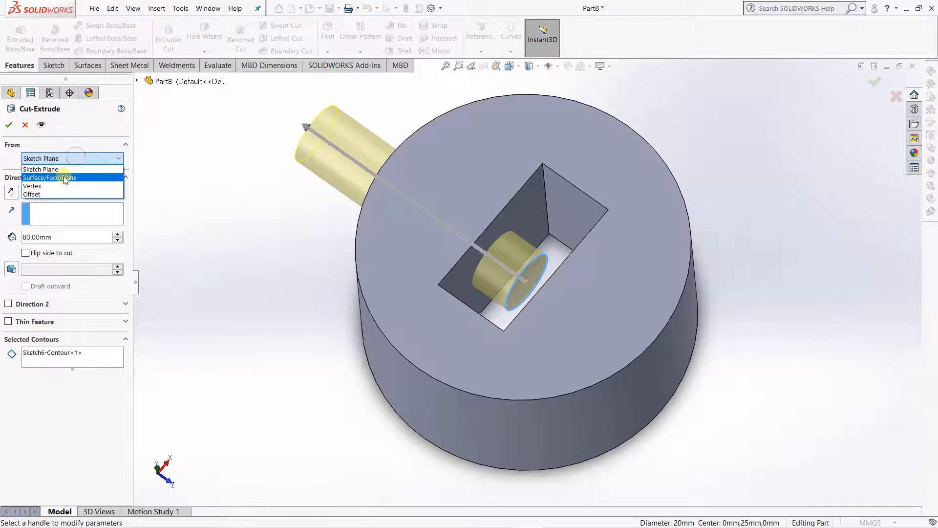
left_click(64, 176)
mouse_move(237, 226)
middle_mouse_down()
mouse_move(243, 218)
mouse_move(262, 235)
mouse_move(252, 231)
middle_mouse_up()
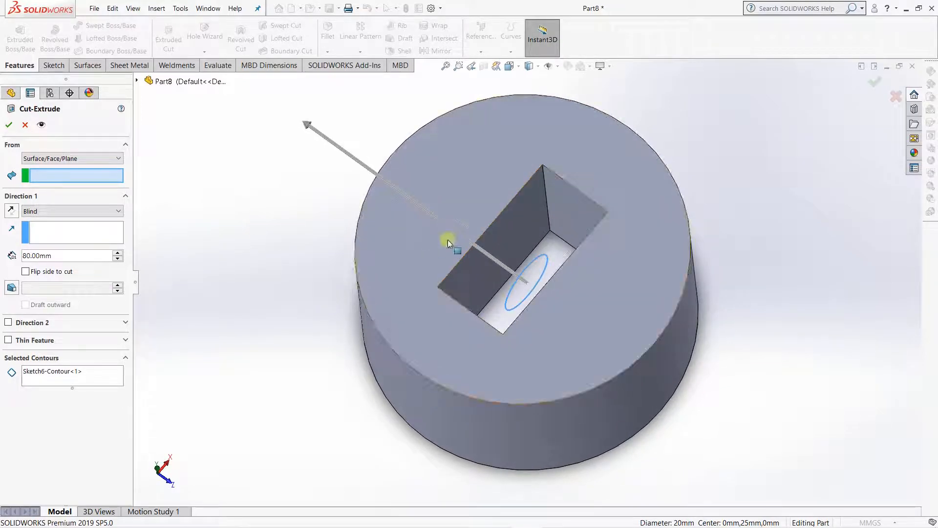
left_click(526, 218)
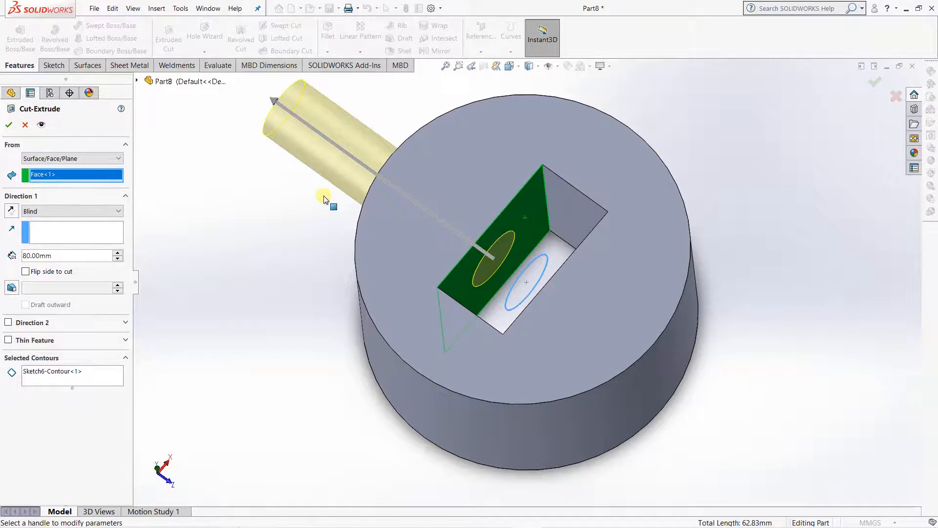
Step: Shorten the blind cut depth to 52 mm using the direction arrow
middle_click_drag(327, 200, 323, 262)
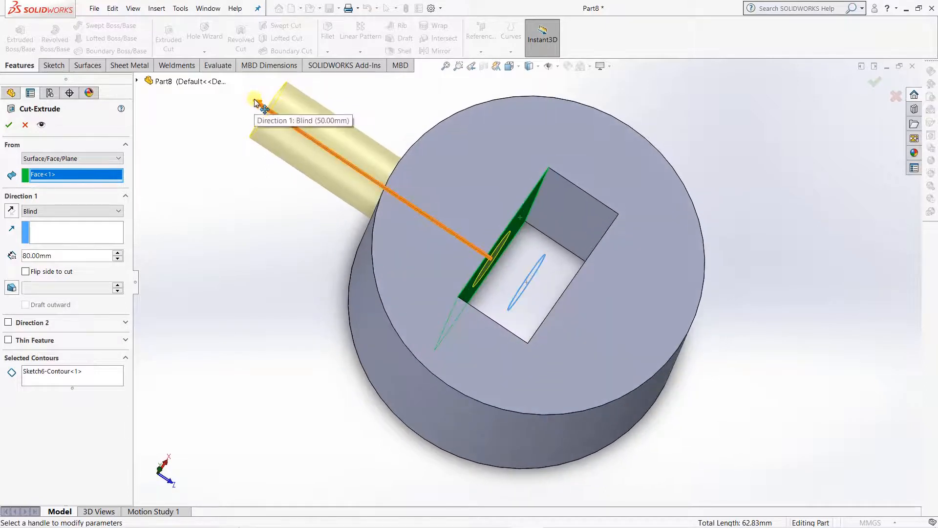
left_click_drag(258, 103, 312, 149)
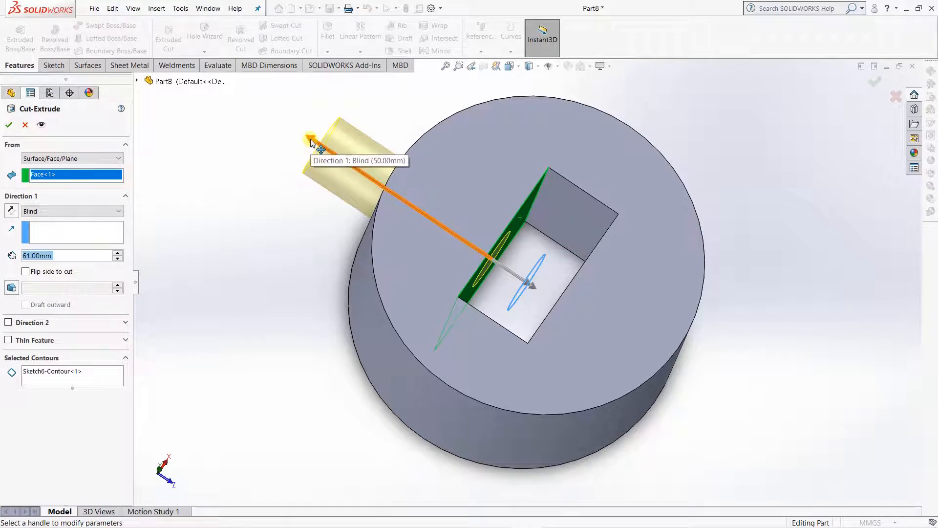
left_click_drag(311, 140, 335, 157)
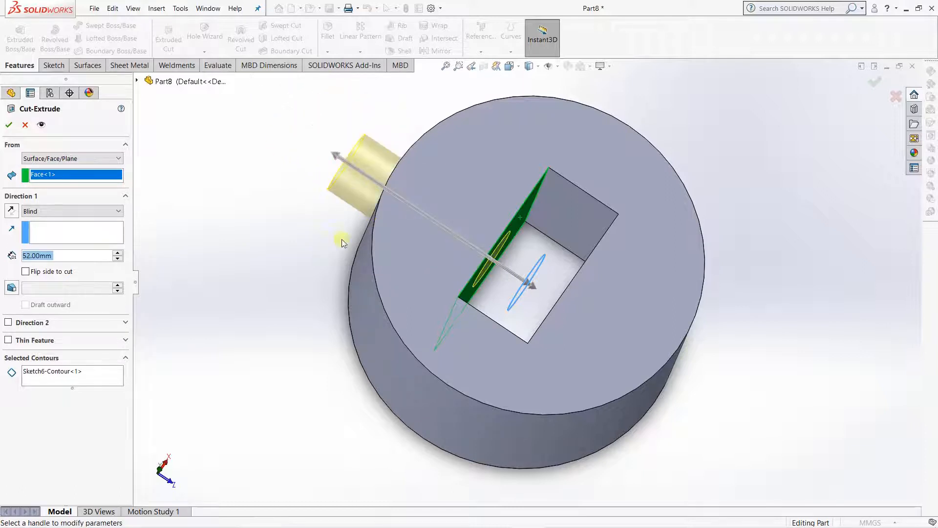
Step: Try the Vertex start condition, return to Surface/Face/Plane and clear its selected face
left_click(60, 158)
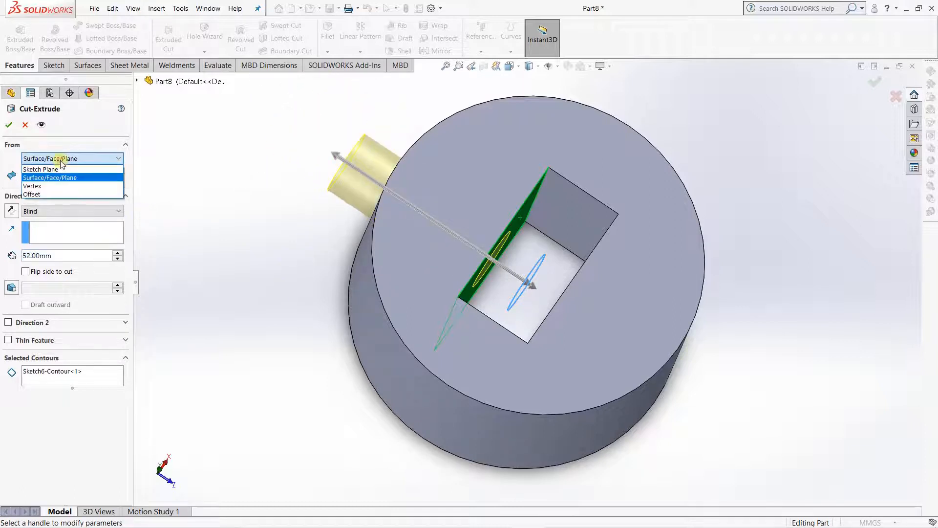
left_click(48, 190)
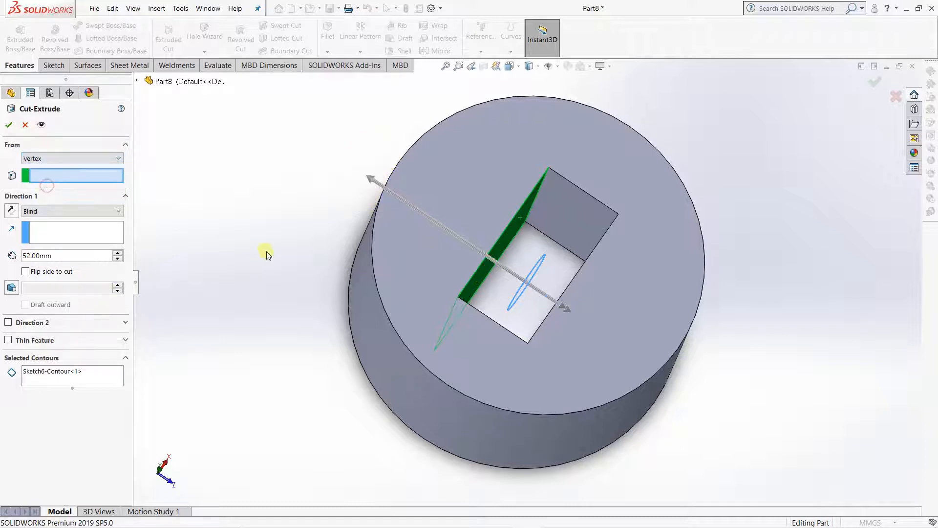
left_click(49, 160)
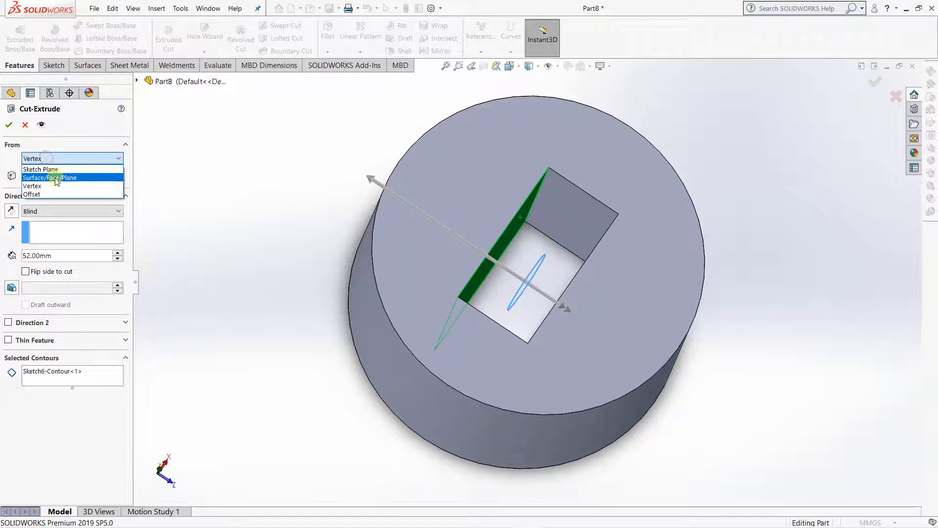
left_click(53, 179)
right_click(79, 175)
left_click(121, 183)
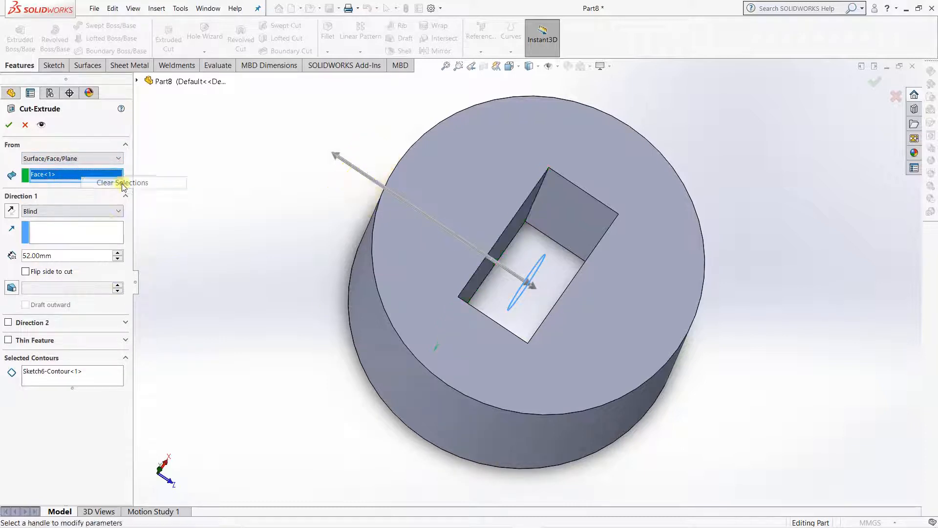
Step: Set the cut's start condition to Vertex and pick a top corner of the rectangular opening
left_click(59, 157)
left_click(39, 186)
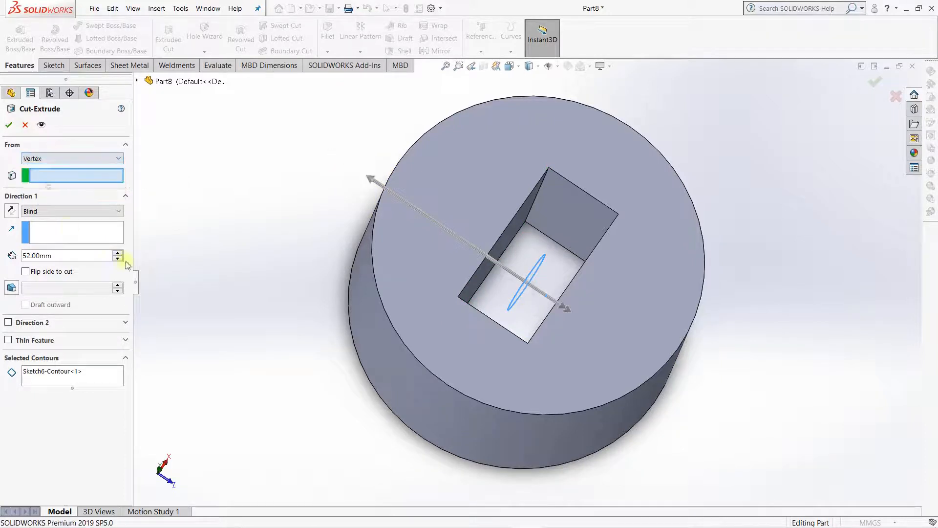
middle_click_drag(312, 271, 524, 372)
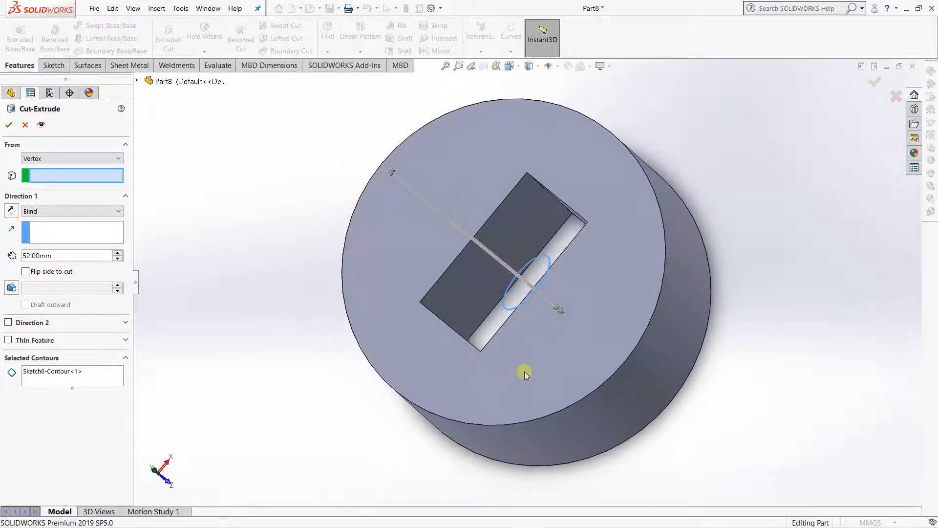
left_click(421, 303)
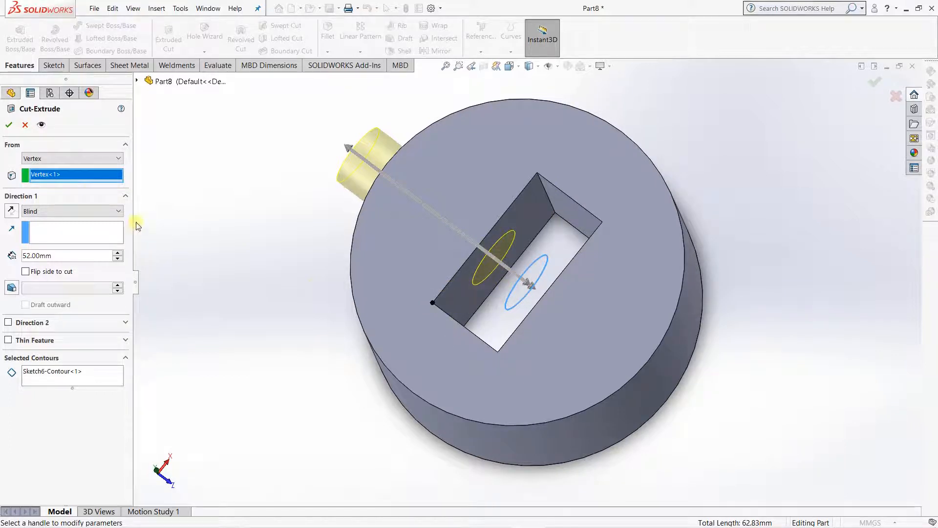
Step: Clear the corner vertex selected as the cut's starting reference
right_click(74, 175)
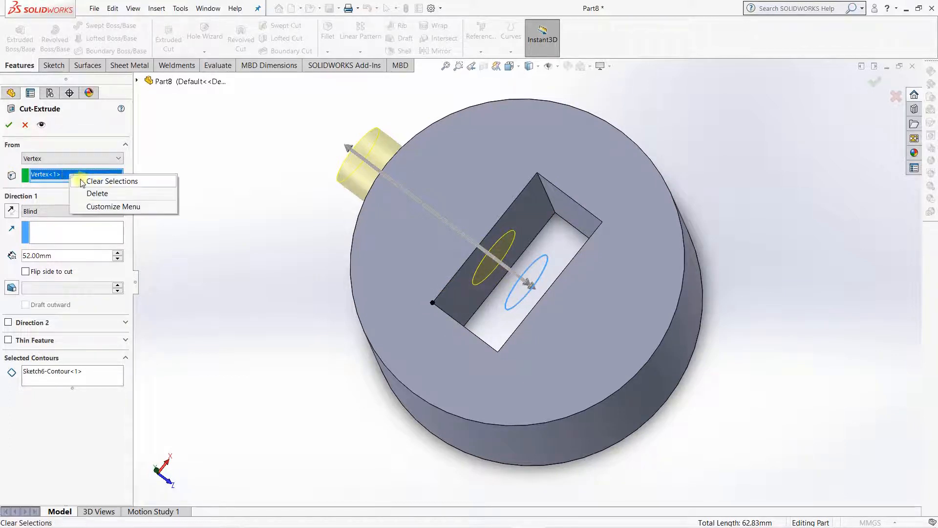
left_click(117, 181)
middle_click_drag(309, 301, 331, 335)
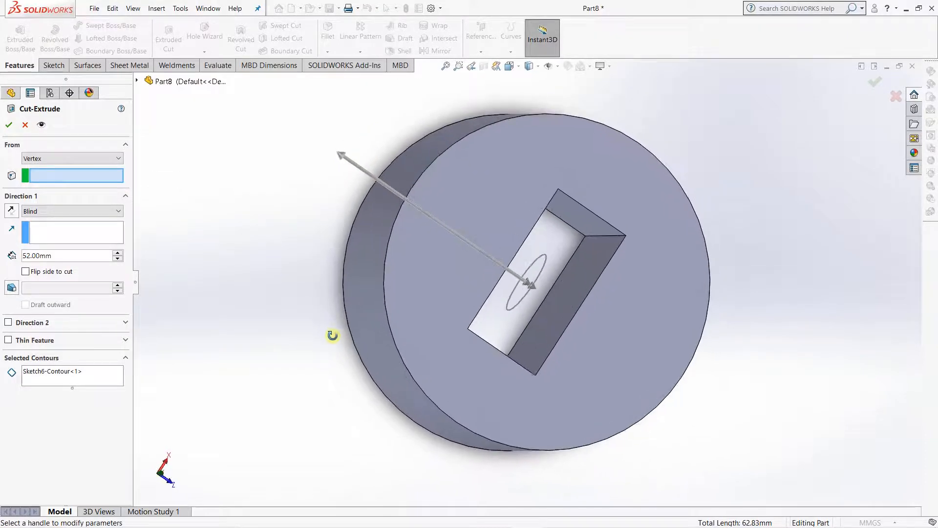
Step: Pick a top corner of the rectangular opening as the cut's starting vertex
left_click(626, 236)
middle_click_drag(285, 336, 263, 277)
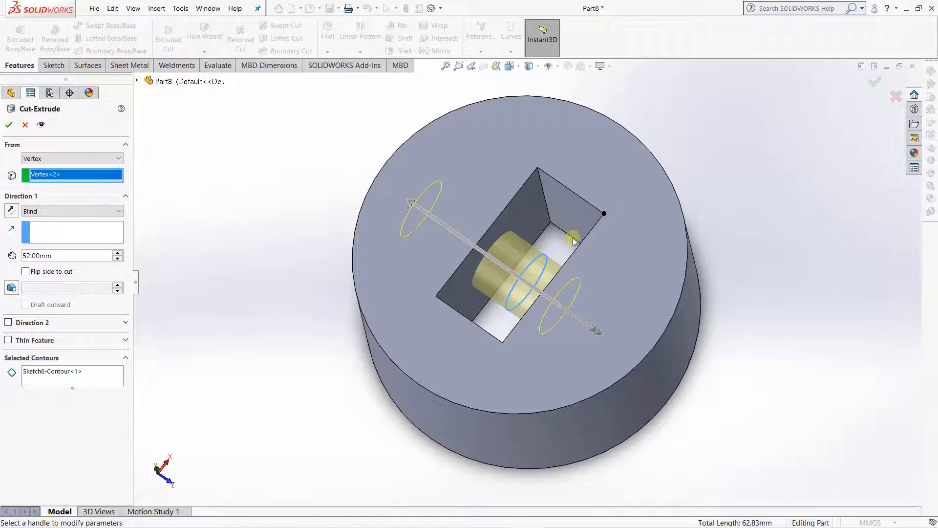
middle_click_drag(331, 335, 356, 360)
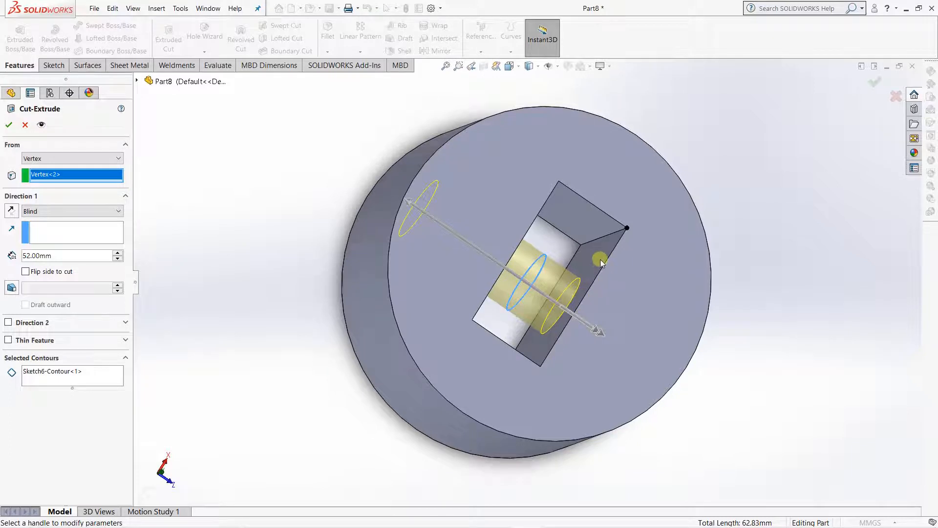
middle_click_drag(566, 309, 565, 308)
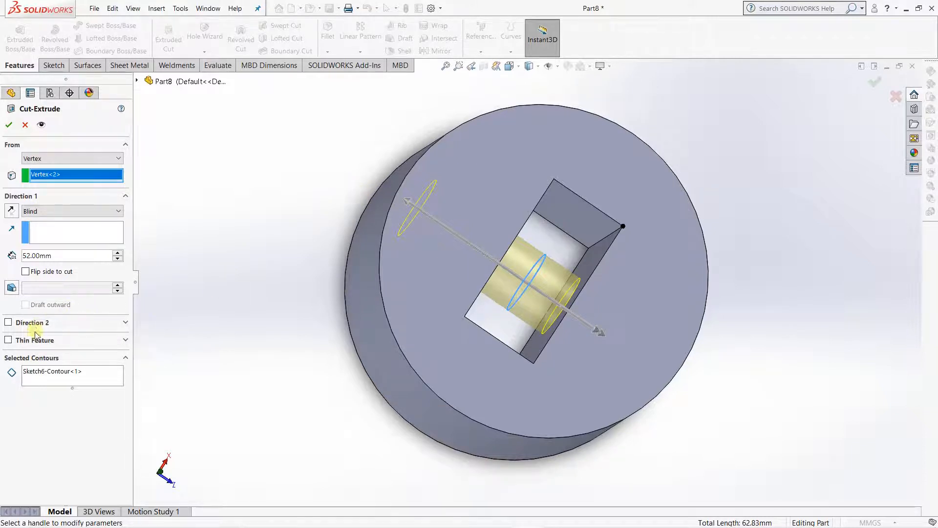
Step: Reverse the cut direction and complete the 52 mm blind cut starting from the vertex
left_click(12, 212)
left_click(12, 212)
left_click(12, 212)
left_click(12, 212)
left_click(12, 211)
middle_click_drag(510, 302, 491, 313)
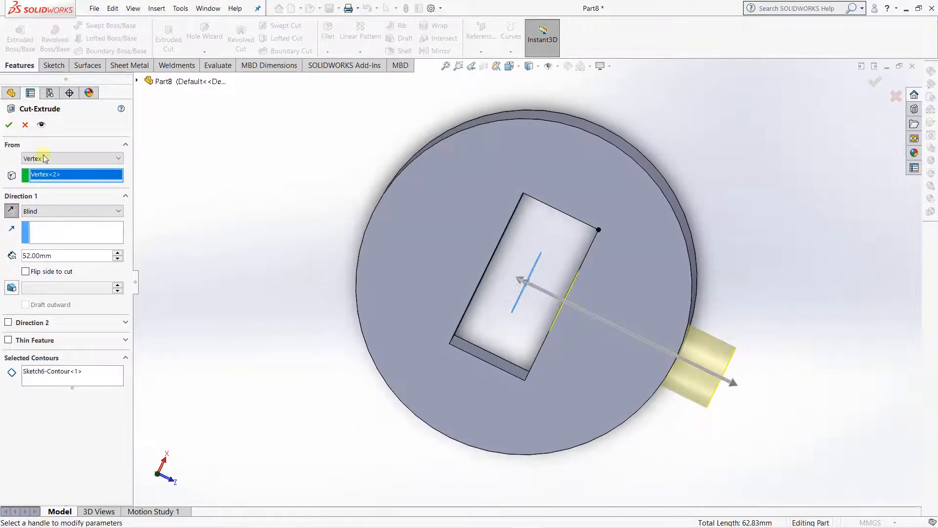
left_click(11, 126)
middle_click_drag(751, 385, 784, 392)
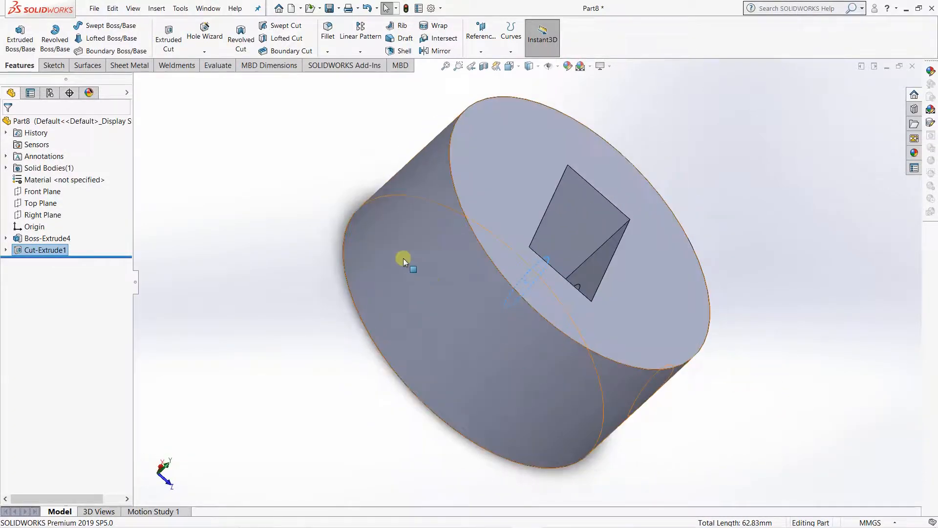
middle_click_drag(404, 258, 267, 372)
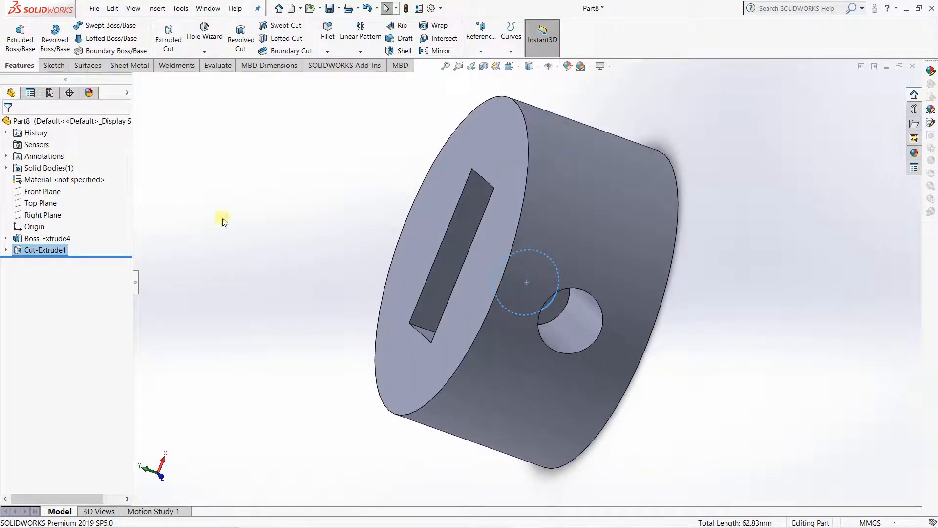
Step: Reopen the circular cut, delete its starting vertex and change its start condition to Offset
right_click(43, 250)
left_click(51, 223)
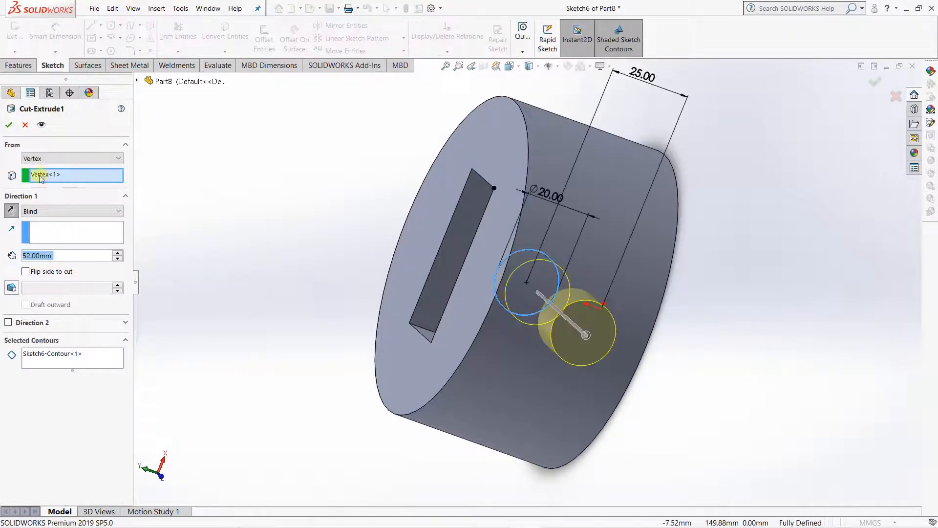
left_click(68, 158)
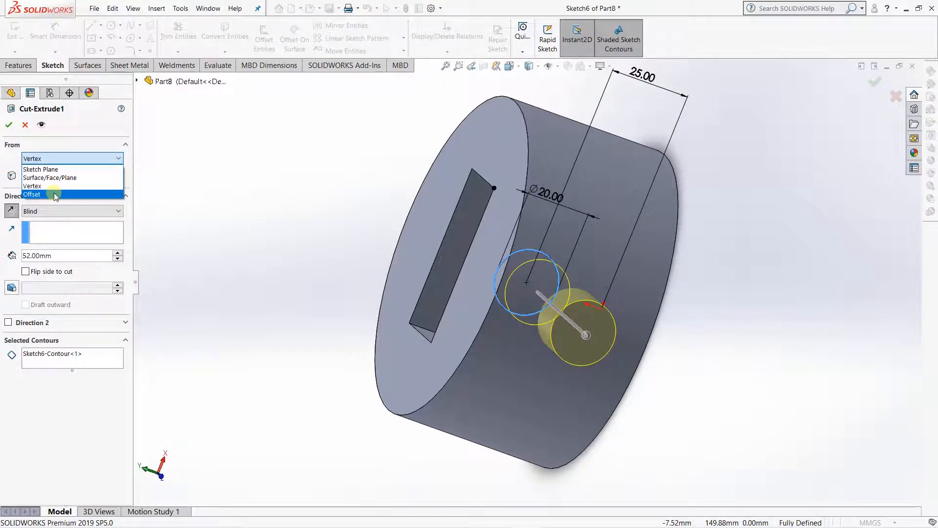
left_click(53, 194)
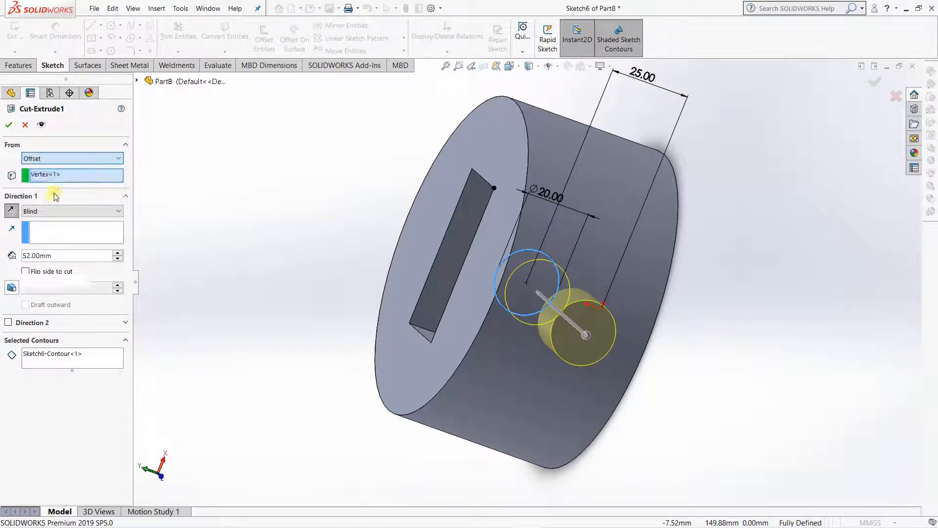
left_click(41, 160)
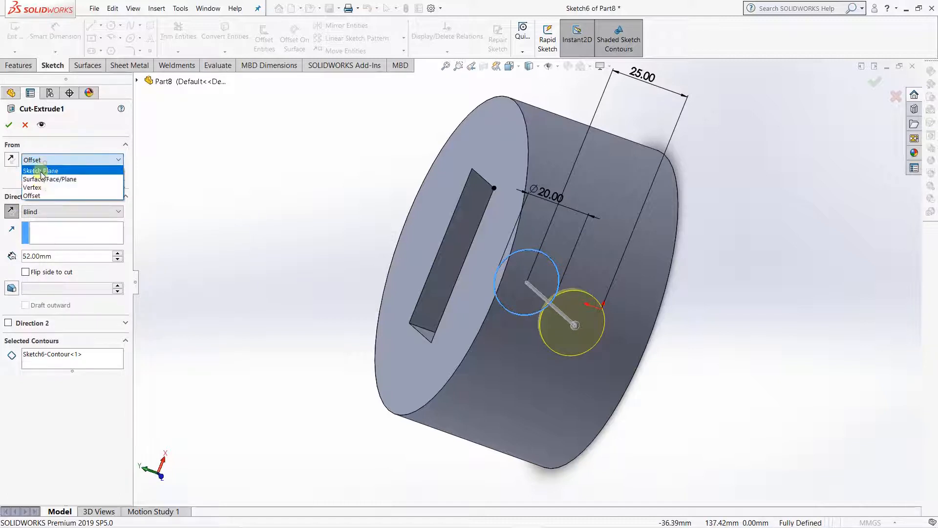
left_click(44, 186)
right_click(70, 176)
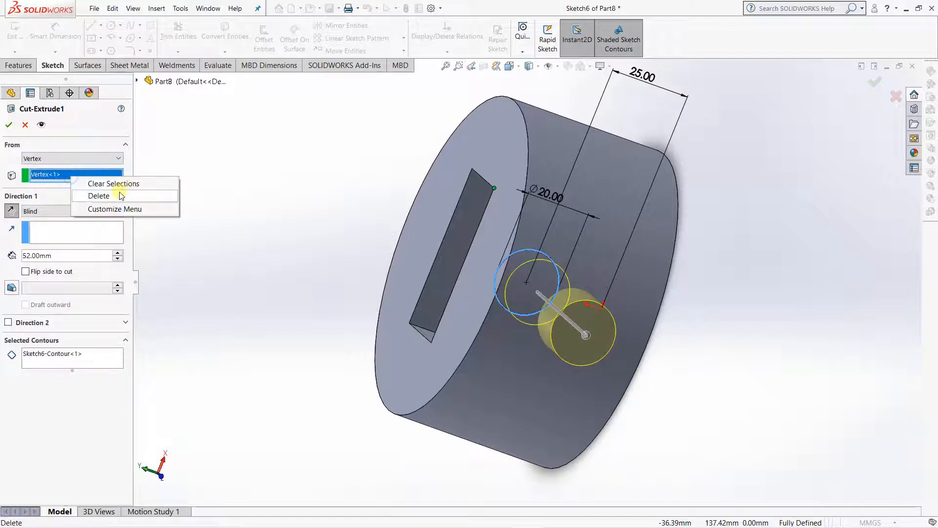
left_click(117, 195)
left_click(54, 157)
left_click(44, 194)
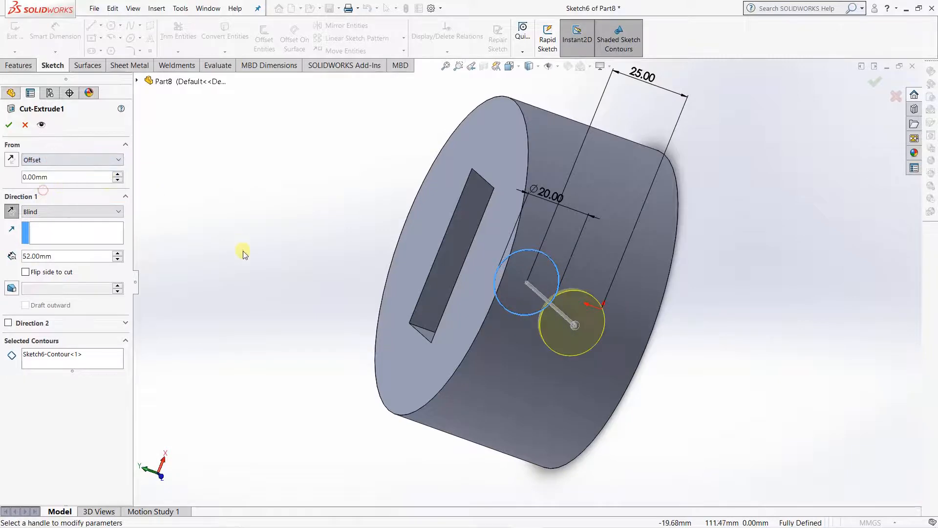
Step: Try start offsets of 10 mm and 50 mm for the circular cut
middle_click_drag(245, 250, 360, 230)
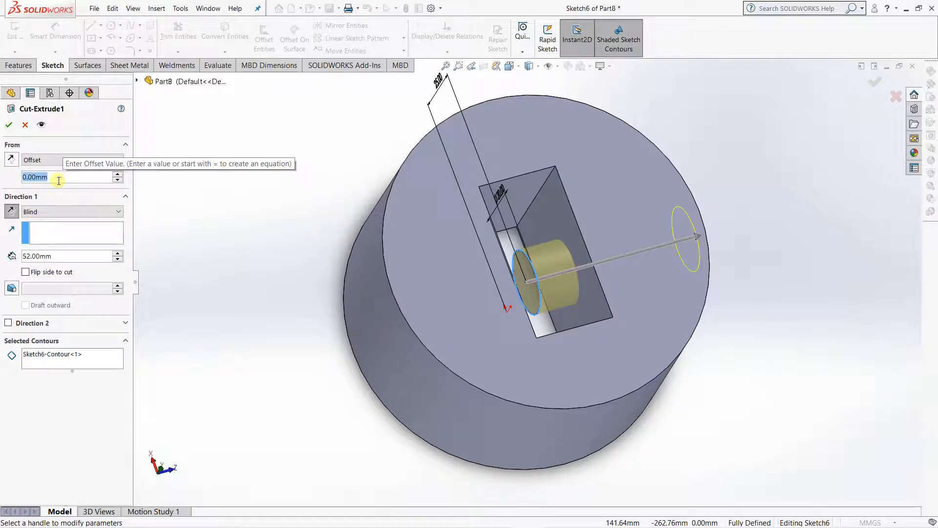
type("10")
key("Return")
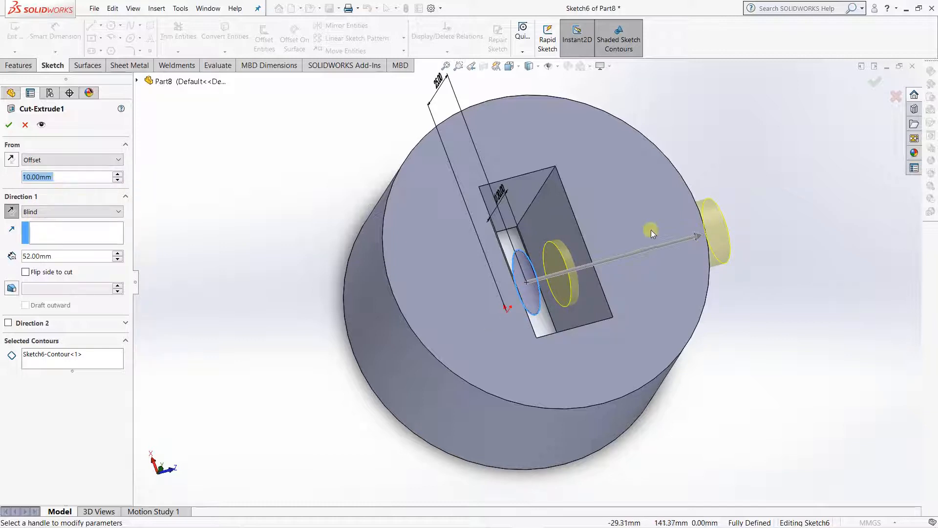
middle_click_drag(778, 274, 750, 278)
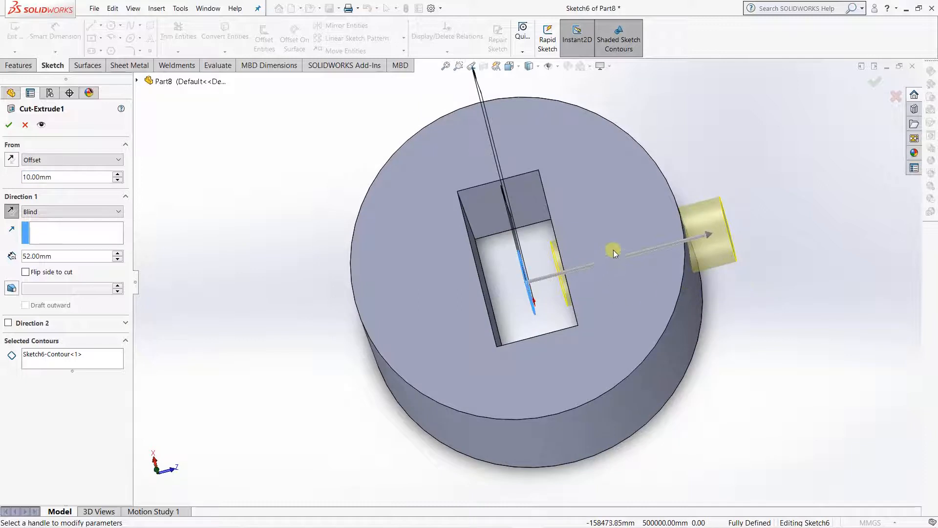
middle_click_drag(614, 215, 412, 329)
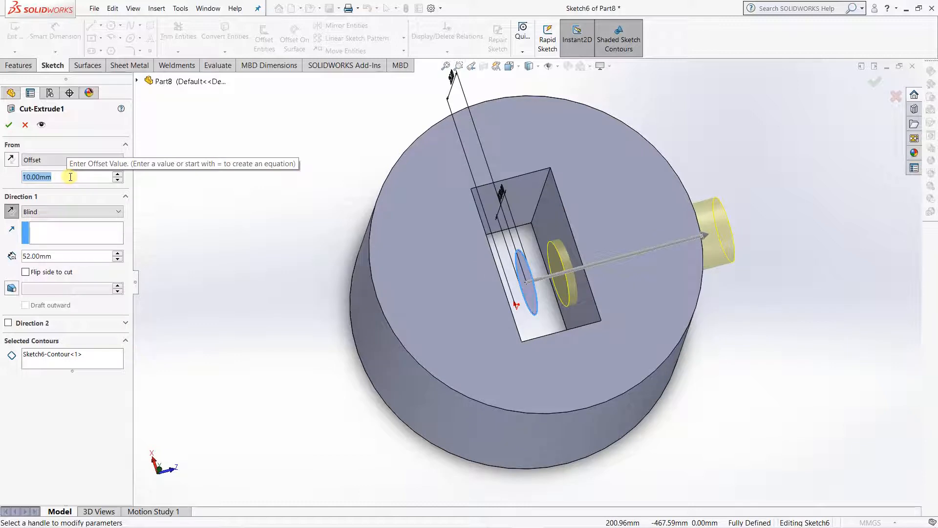
type("50")
key("Return")
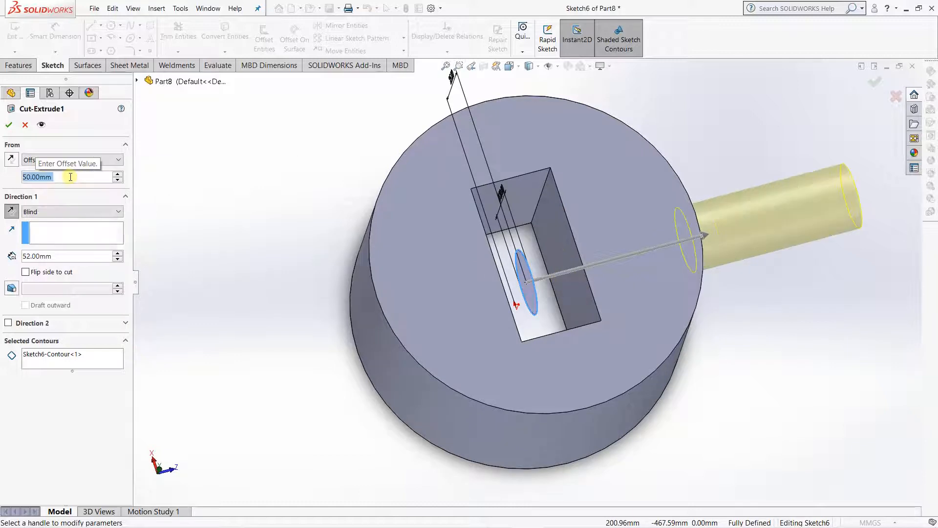
Step: Set the cut's start offset to 25 mm, apply the edit and select the resulting hole's face
left_click(65, 177)
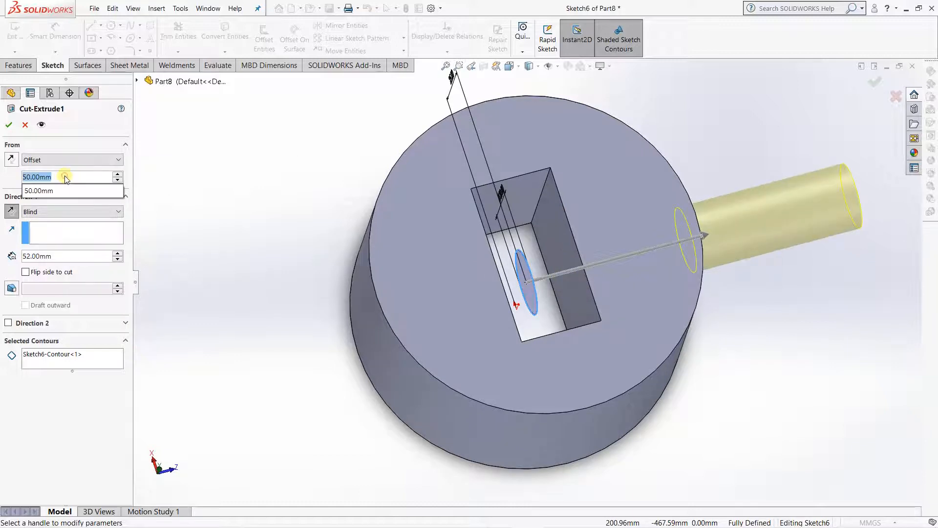
double_click(65, 177)
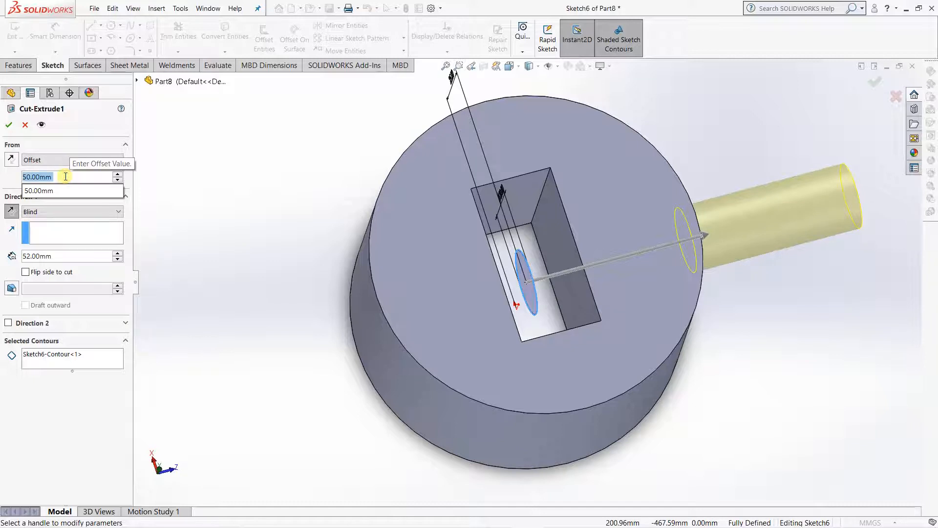
type("25")
key("Return")
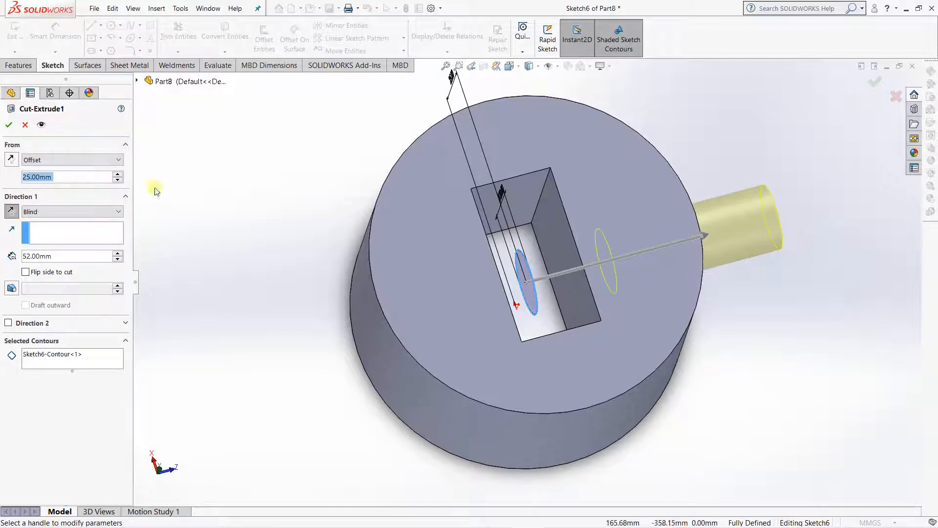
middle_click_drag(758, 327, 762, 365)
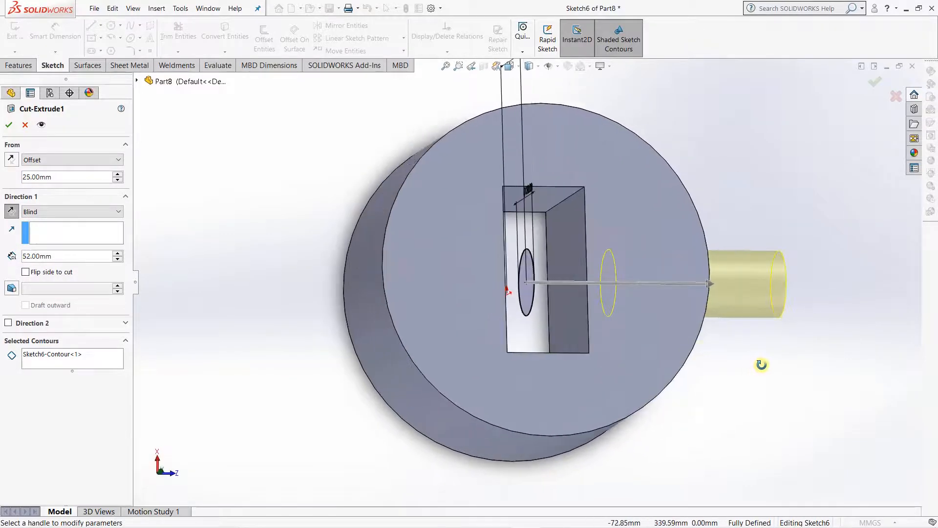
left_click(10, 125)
middle_click_drag(744, 345, 592, 319)
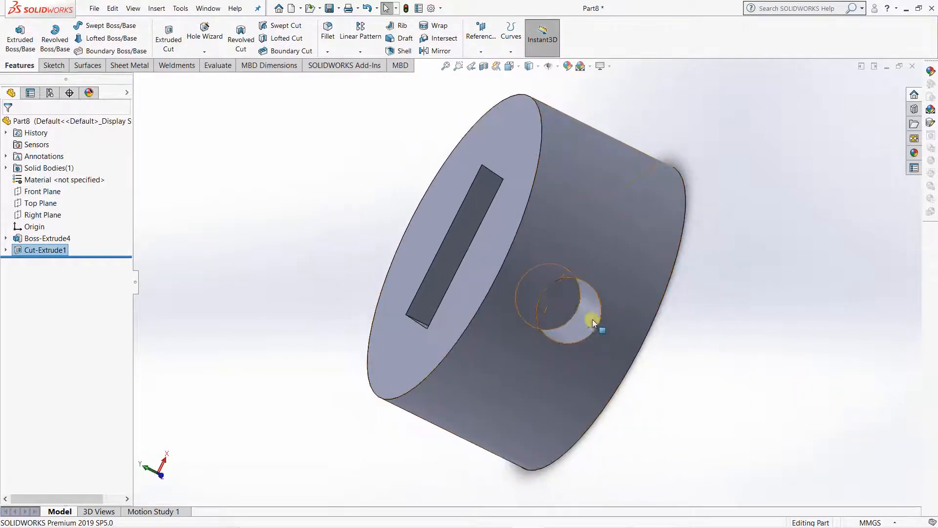
left_click(585, 321)
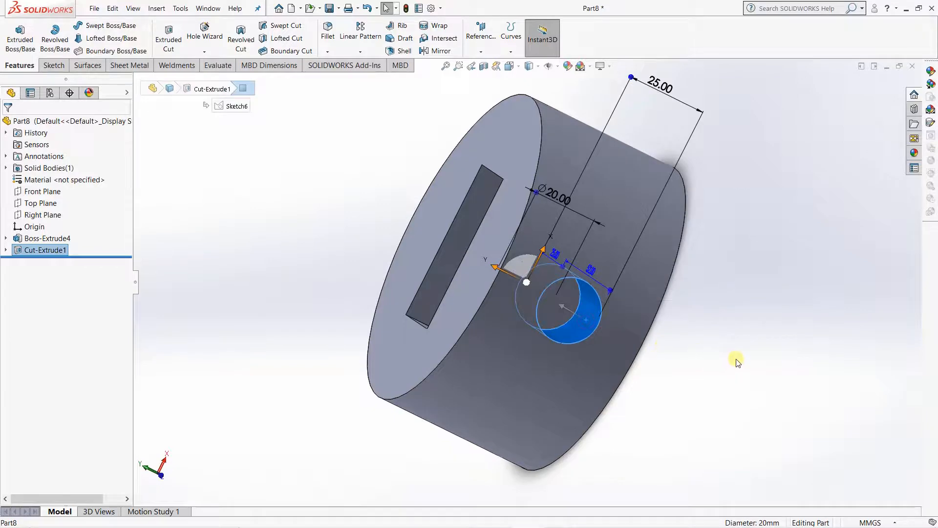
mouse_move(735, 358)
middle_mouse_down()
mouse_move(825, 360)
mouse_move(834, 376)
mouse_move(784, 341)
mouse_move(791, 341)
mouse_move(680, 356)
middle_mouse_up()
Step: Reopen the circular cut and set its start condition back to Sketch Plane
left_click(39, 252)
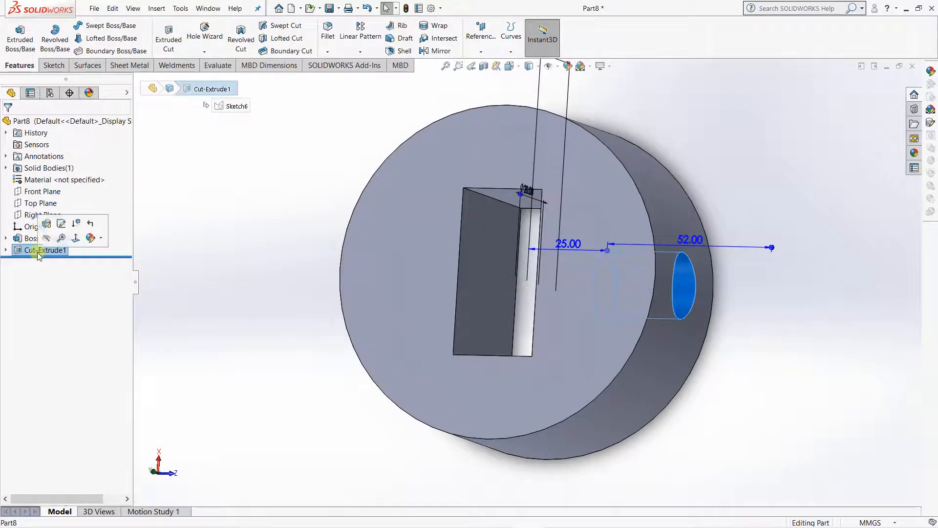
left_click(45, 227)
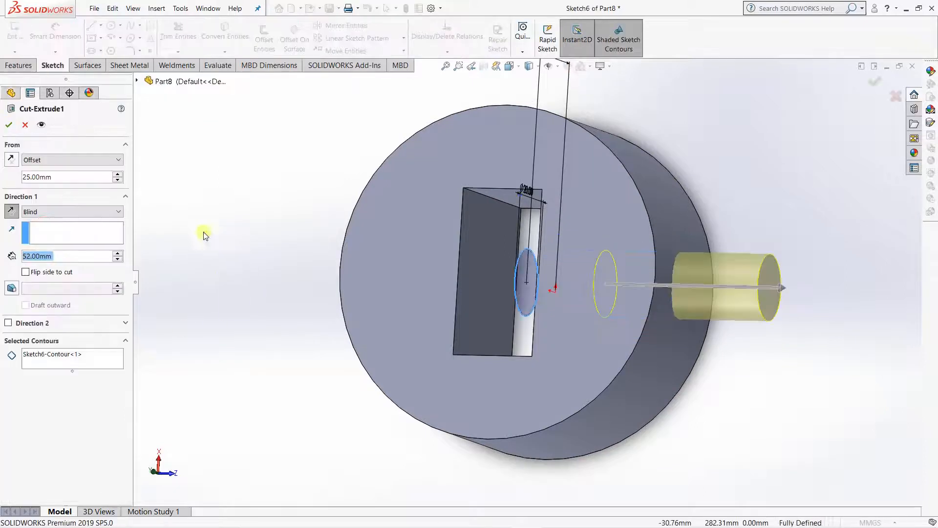
left_click(65, 160)
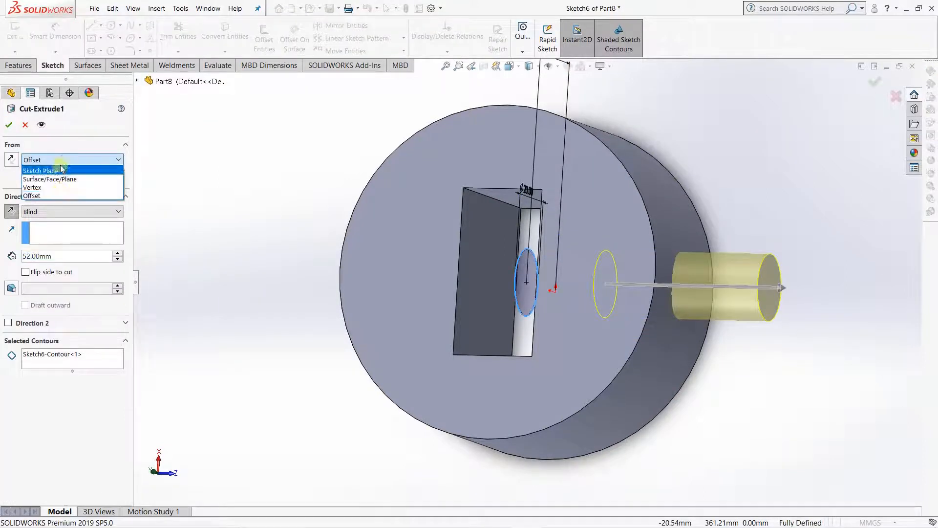
left_click(69, 160)
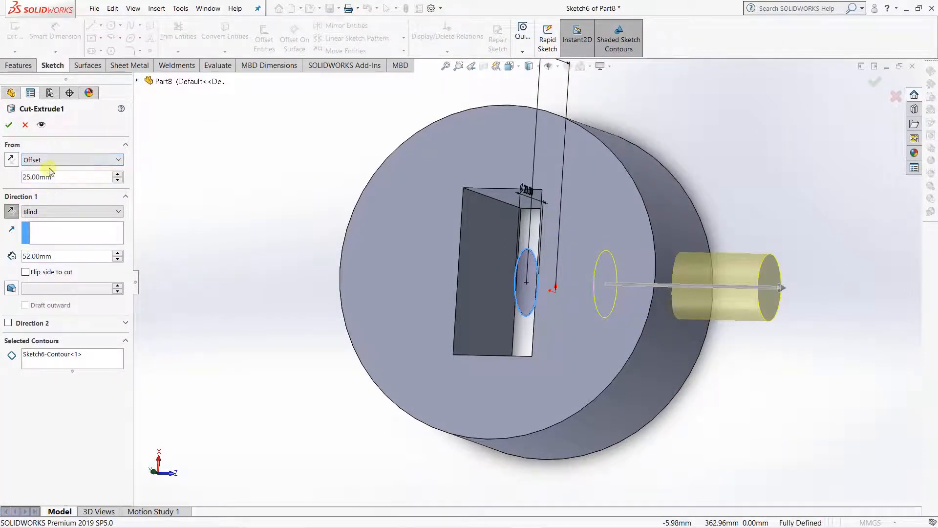
left_click(68, 160)
left_click(47, 168)
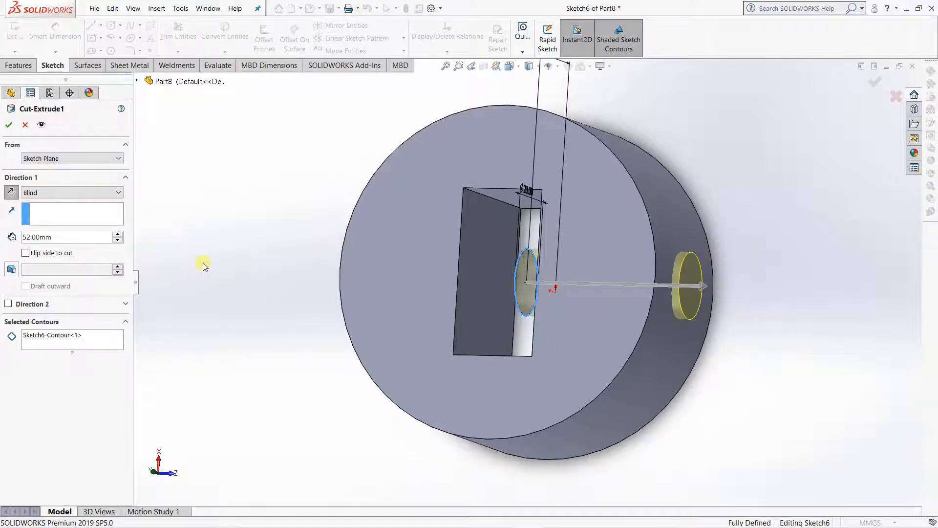
middle_click_drag(203, 263, 247, 237)
Step: Try the Through All end condition for the circular cut and examine its preview
left_click(48, 194)
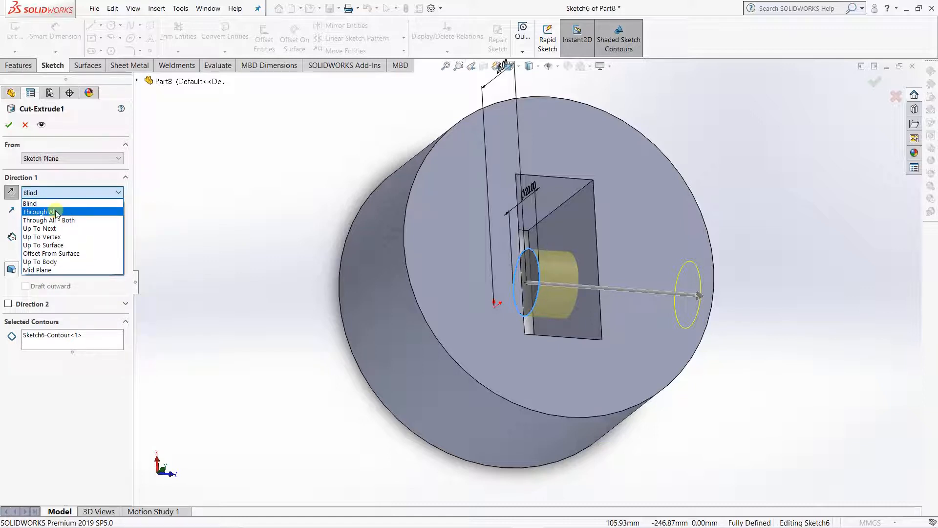
left_click(56, 213)
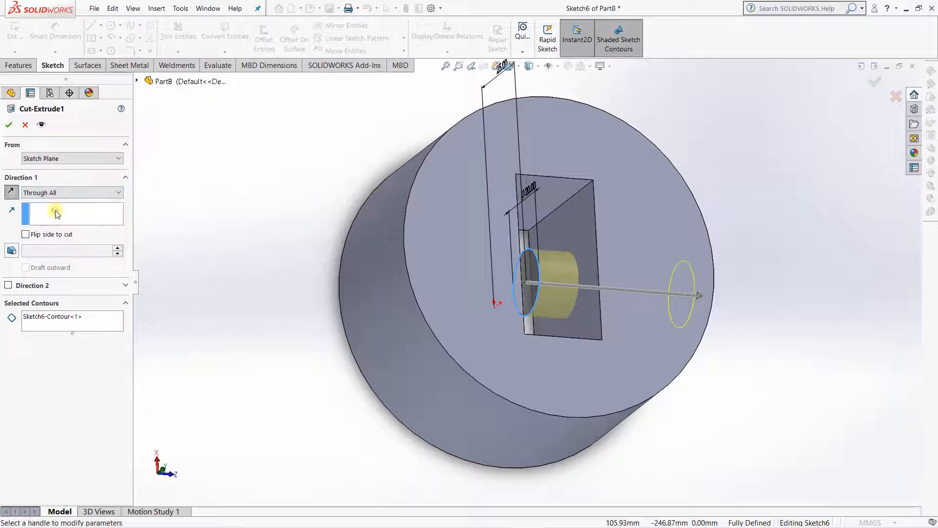
middle_click_drag(795, 320, 775, 293)
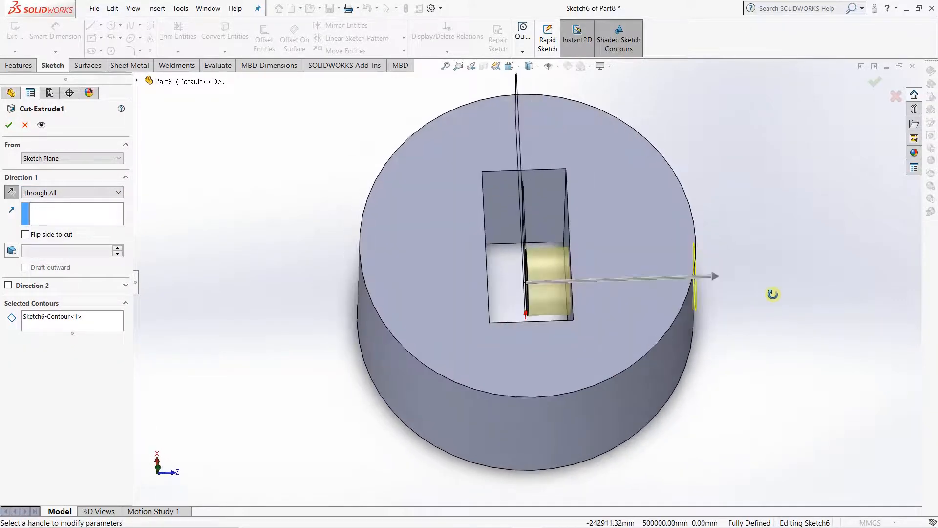
middle_click_drag(684, 352, 570, 291)
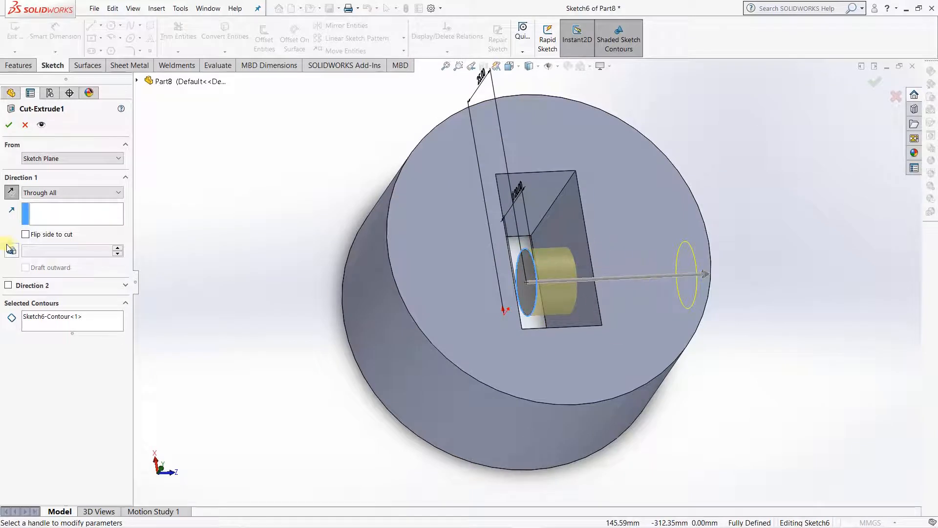
Step: Set the cut's end condition to Through All - Both and apply the edit
left_click(71, 195)
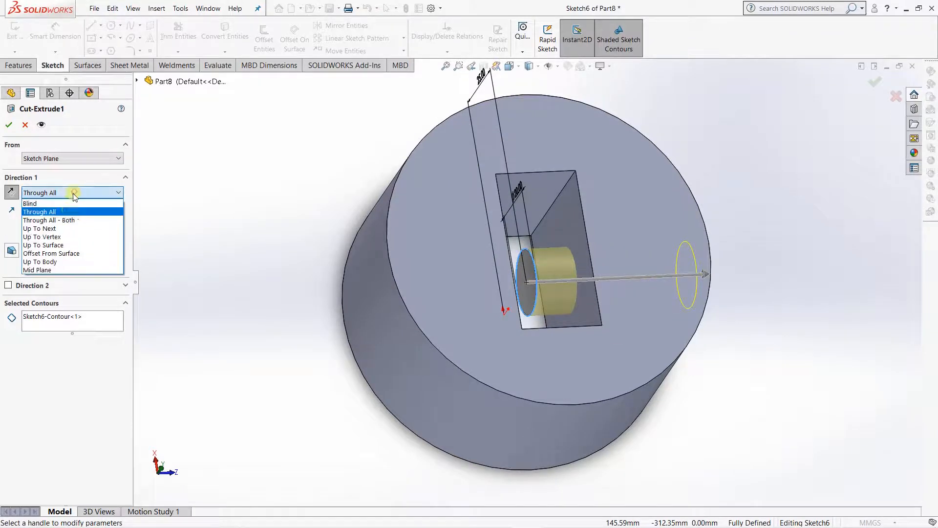
left_click(68, 221)
middle_click_drag(239, 276, 331, 300)
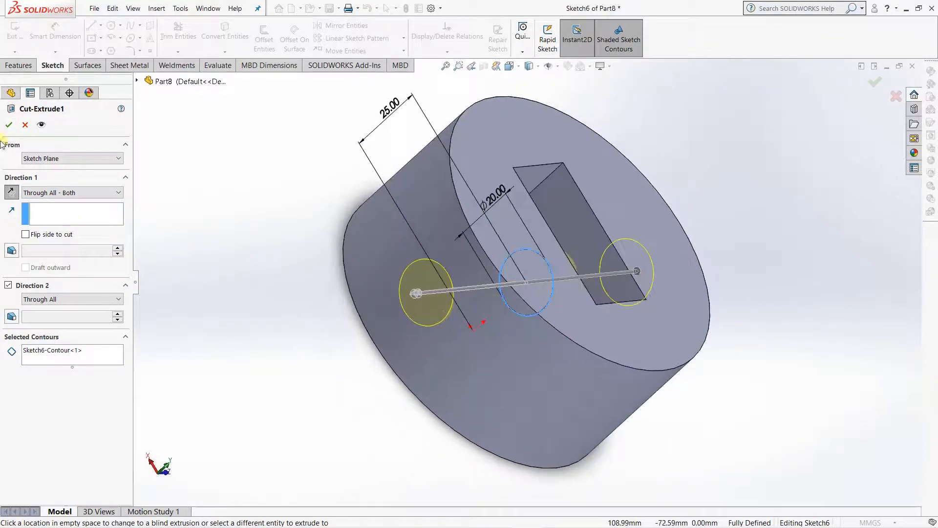
left_click(9, 125)
middle_click_drag(792, 377, 733, 338)
Step: Reopen the circular cut and try the Up To Next end condition for Direction 1
right_click(48, 251)
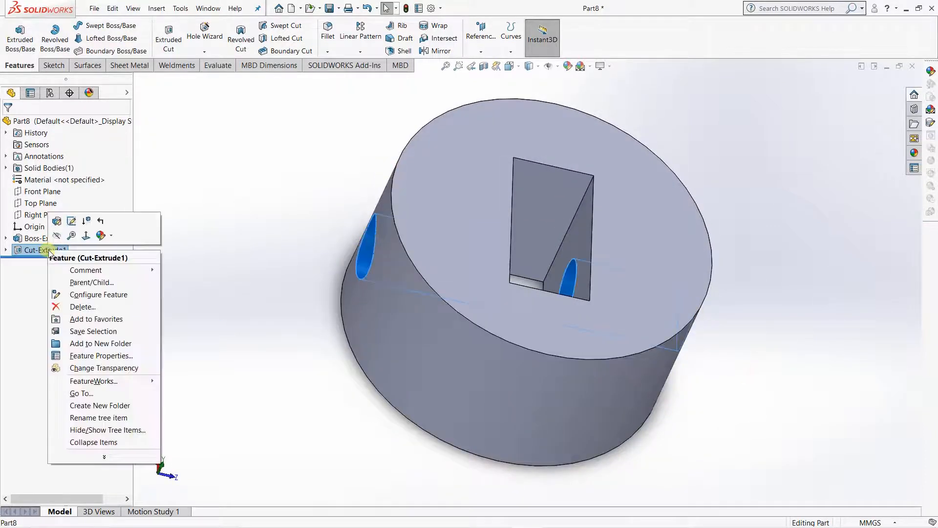
left_click(63, 218)
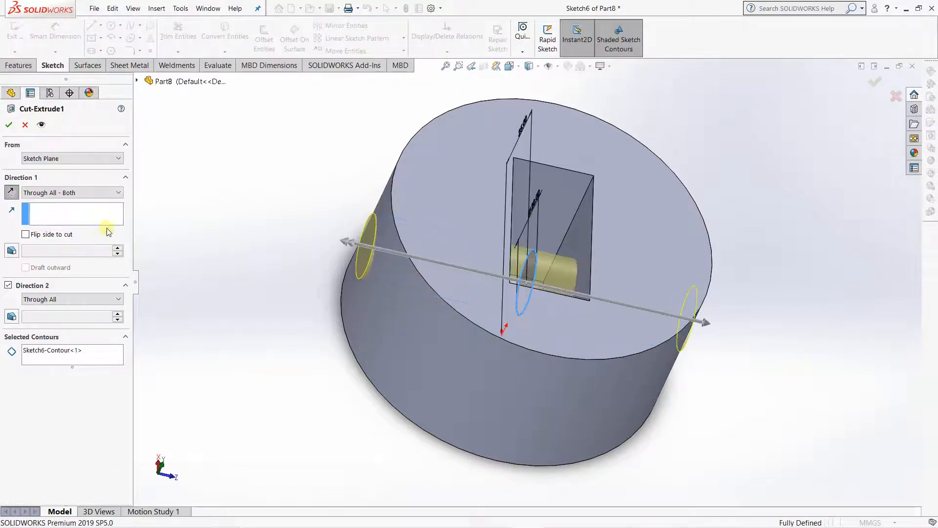
left_click(67, 192)
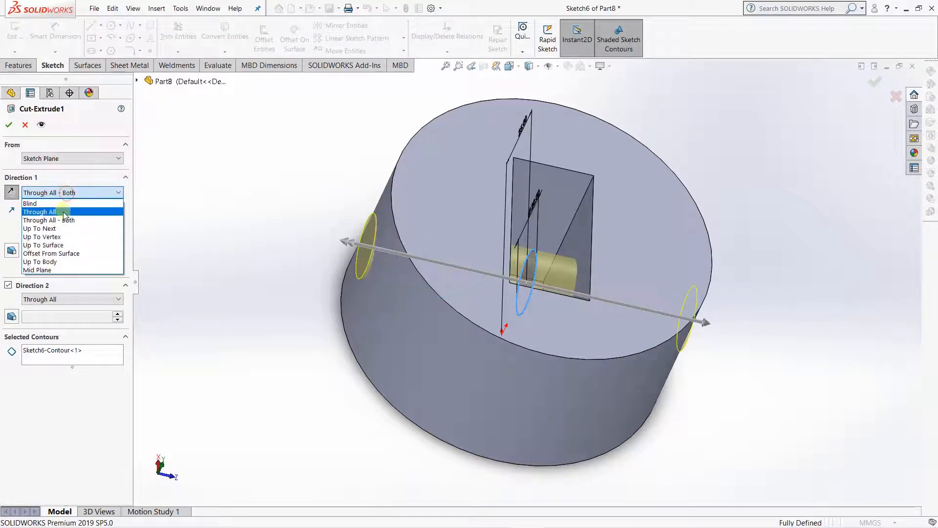
left_click(40, 228)
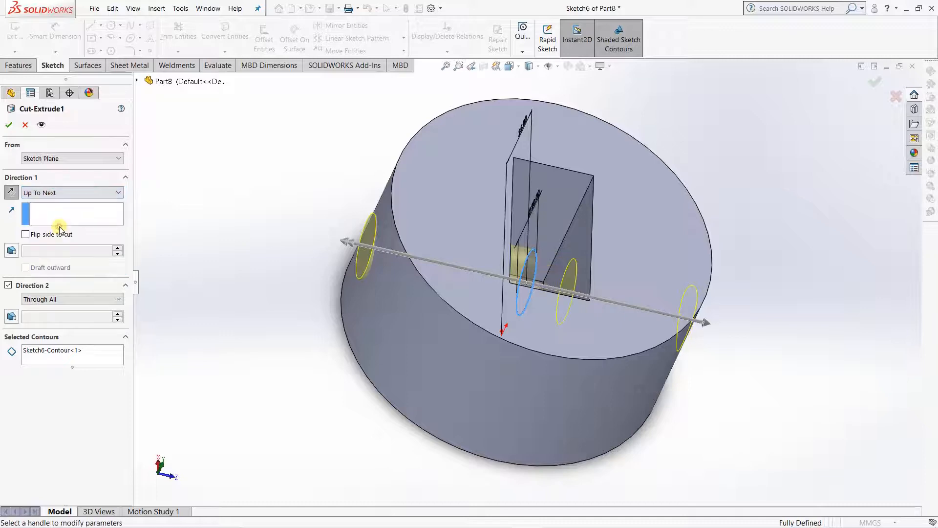
Step: Examine the Up To Next cut preview between the sketched circle and the walls of the rectangular opening
middle_click_drag(161, 285, 218, 329)
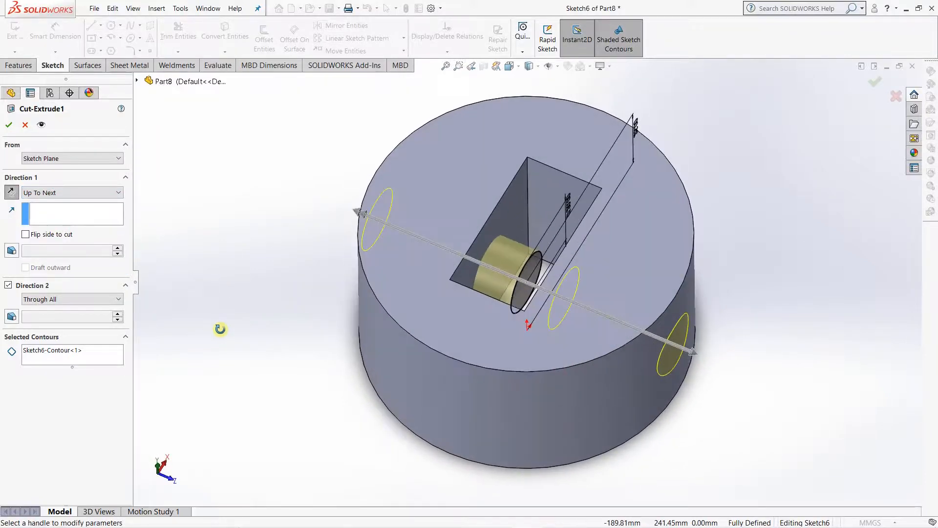
scroll(503, 265, "down", 3)
scroll(503, 264, "up", 5)
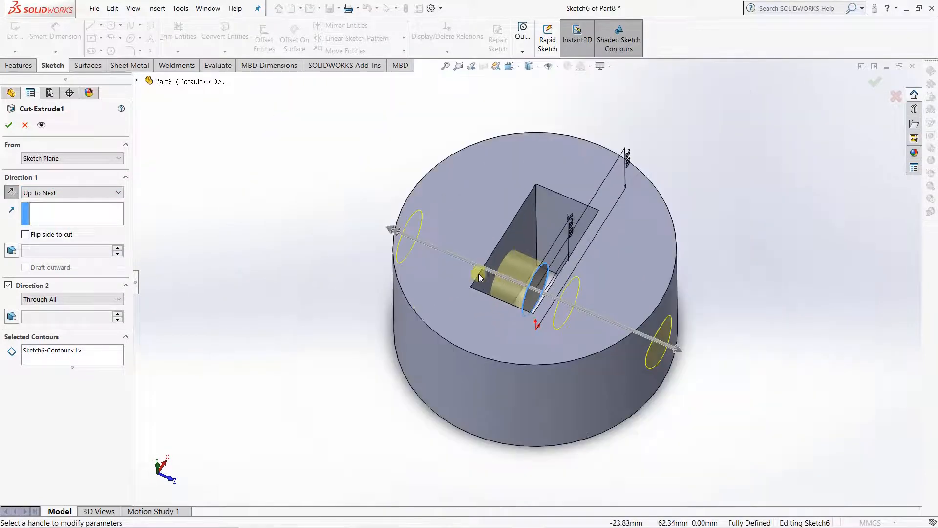
scroll(545, 277, "down", 5)
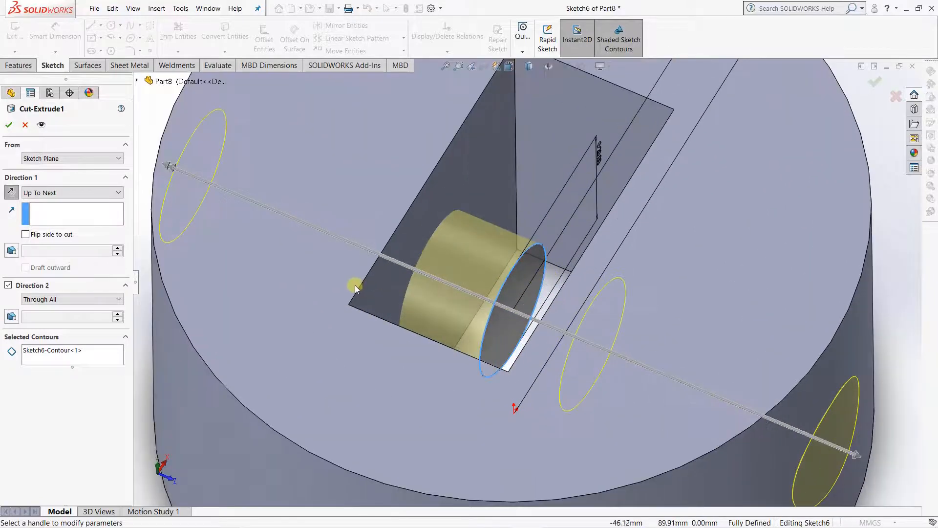
middle_click_drag(356, 286, 344, 298)
scroll(344, 296, "up", 3)
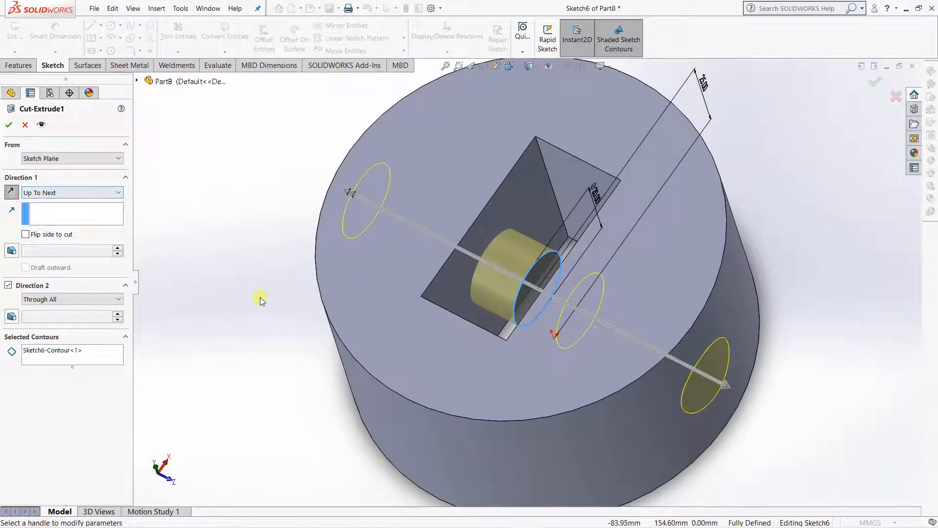
middle_click_drag(273, 300, 301, 324)
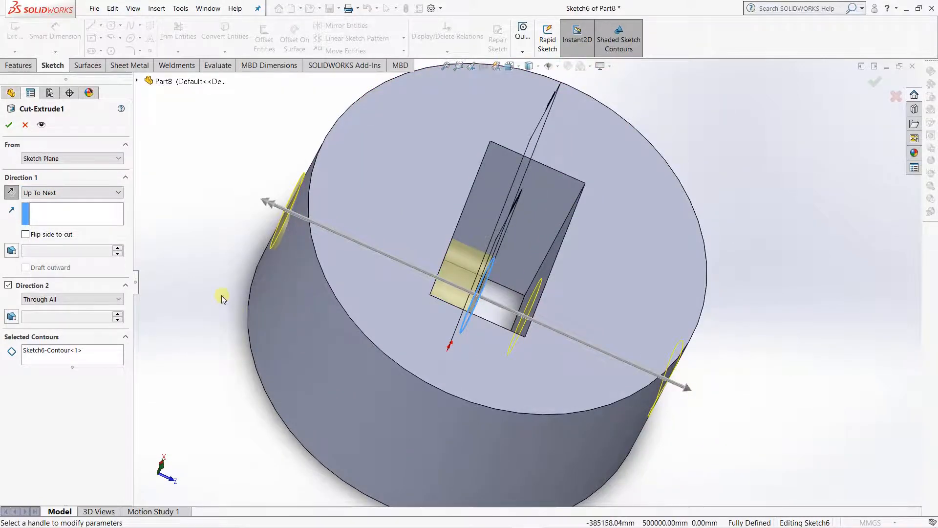
middle_click_drag(222, 297, 196, 292)
scroll(350, 283, "up", 4)
middle_click_drag(370, 292, 356, 309)
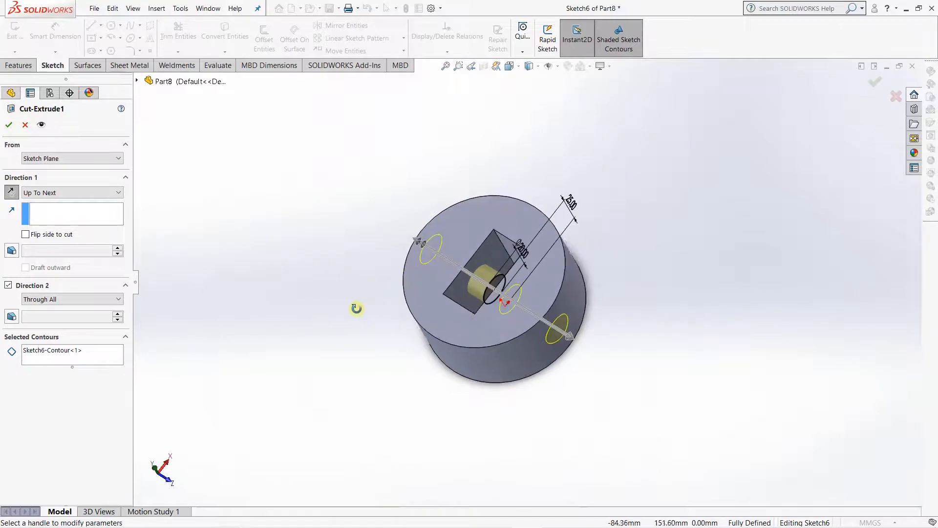
scroll(515, 273, "down", 5)
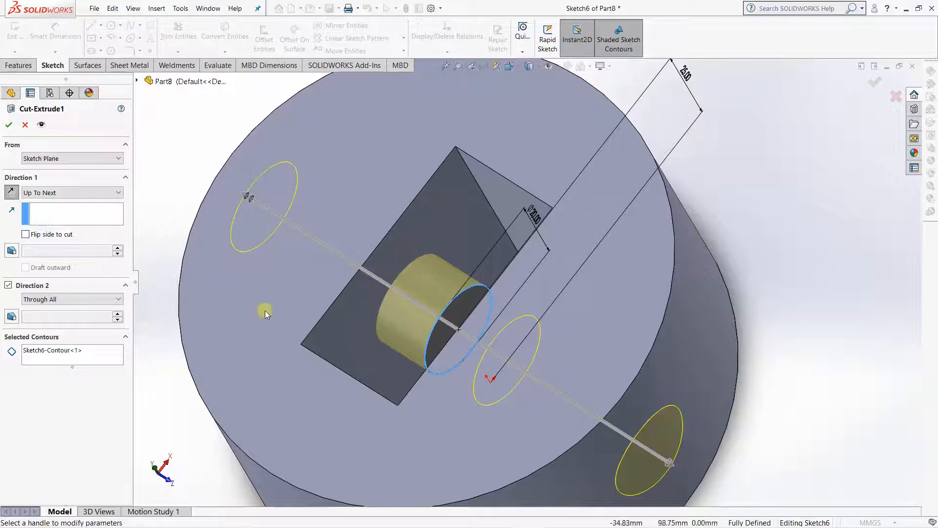
middle_click_drag(265, 310, 257, 281)
scroll(258, 281, "up", 5)
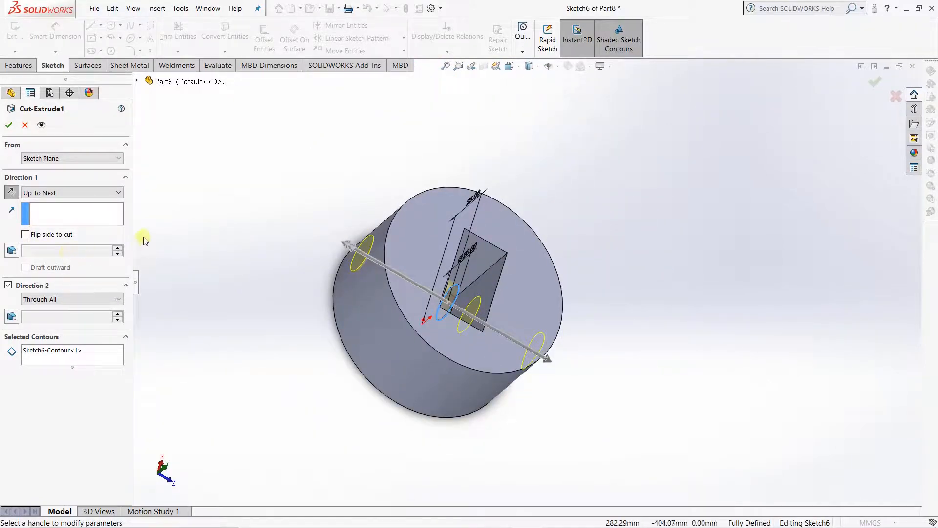
Step: Try the Up To Vertex end condition for Direction 1 and discard the cut edit
left_click(52, 194)
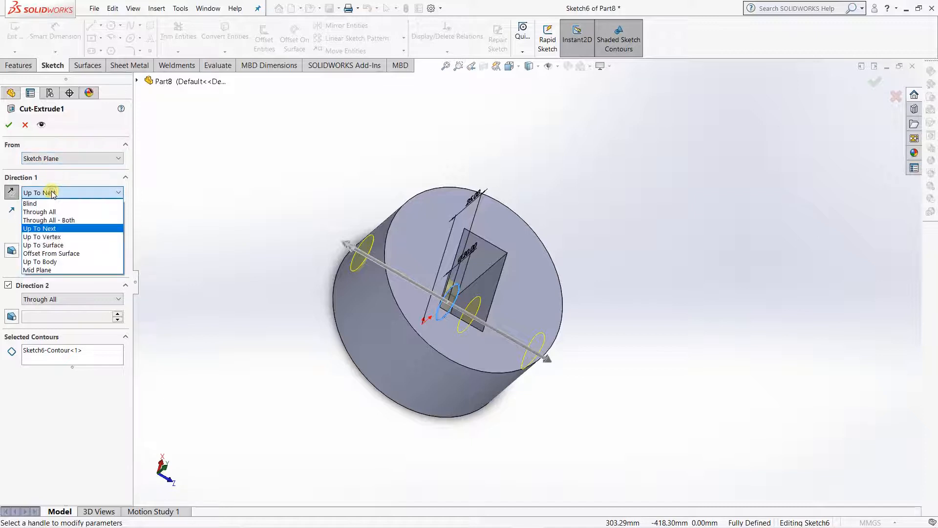
left_click(52, 237)
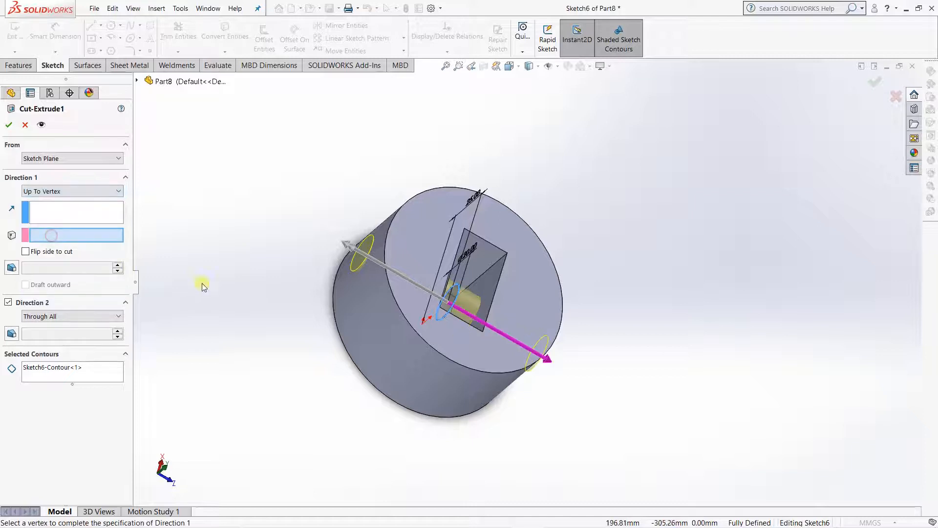
middle_click_drag(204, 288, 268, 304)
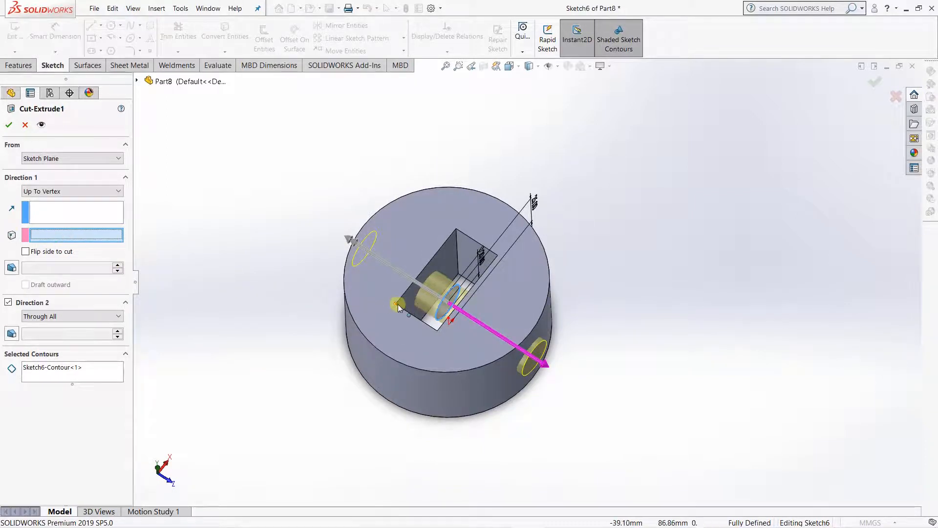
scroll(257, 318, "up", 4)
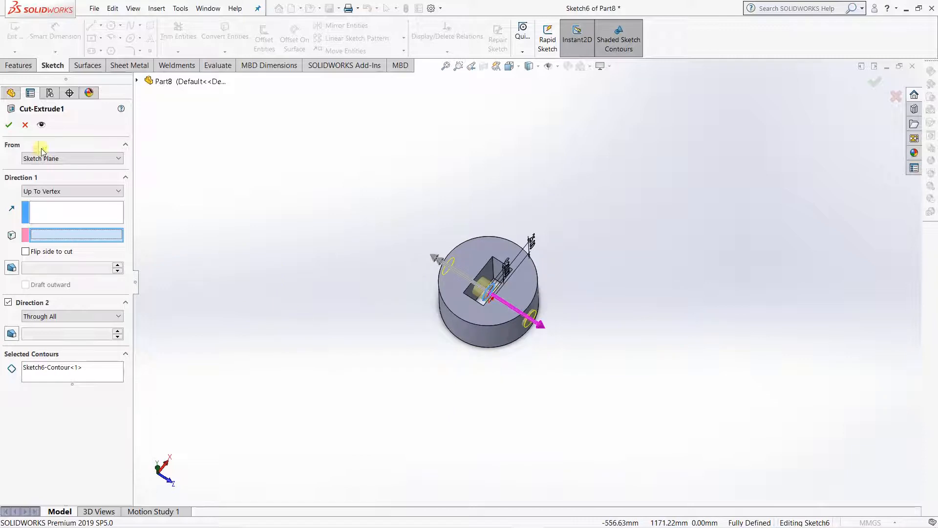
left_click(24, 125)
Step: Reopen the circular cut, try the Blind end condition for Direction 1 and cancel the edit
mouse_move(455, 356)
middle_mouse_down()
mouse_move(448, 314)
mouse_move(474, 360)
mouse_move(470, 346)
middle_mouse_up()
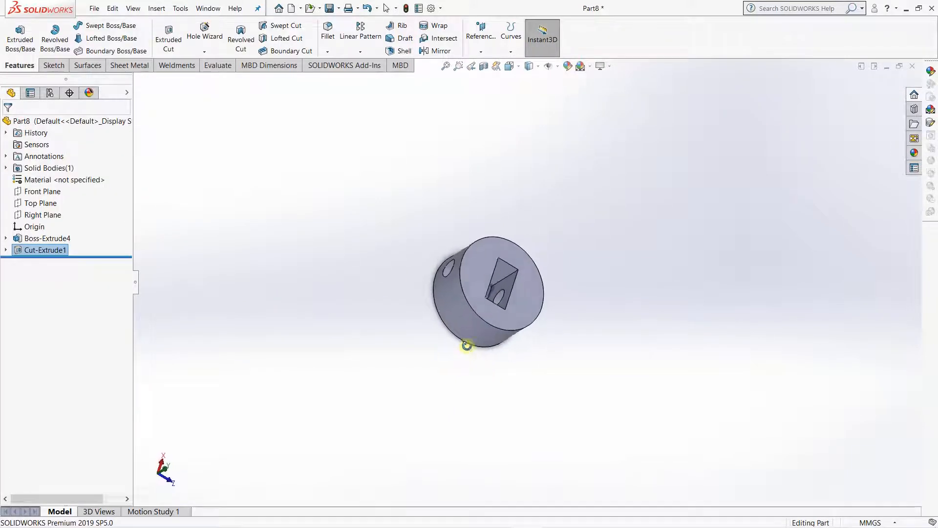
double_click(54, 251)
left_click(245, 298)
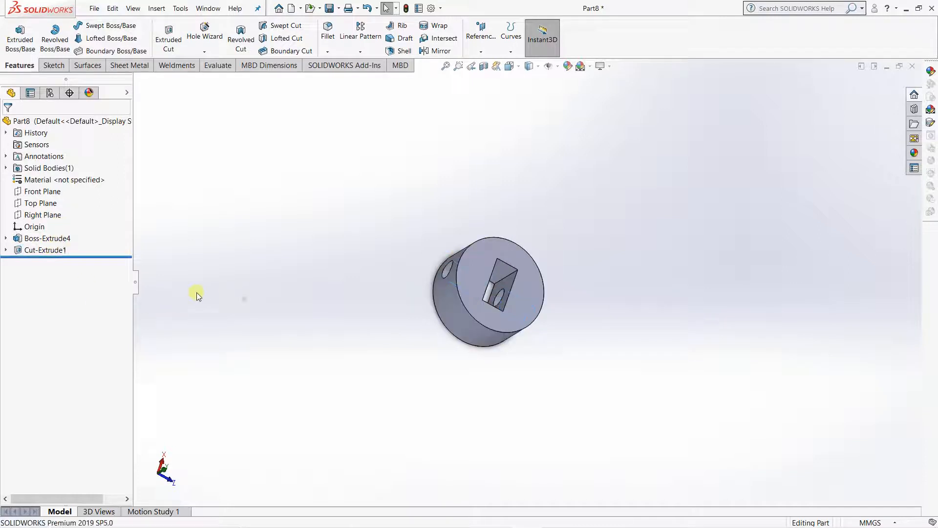
right_click(46, 251)
left_click(54, 221)
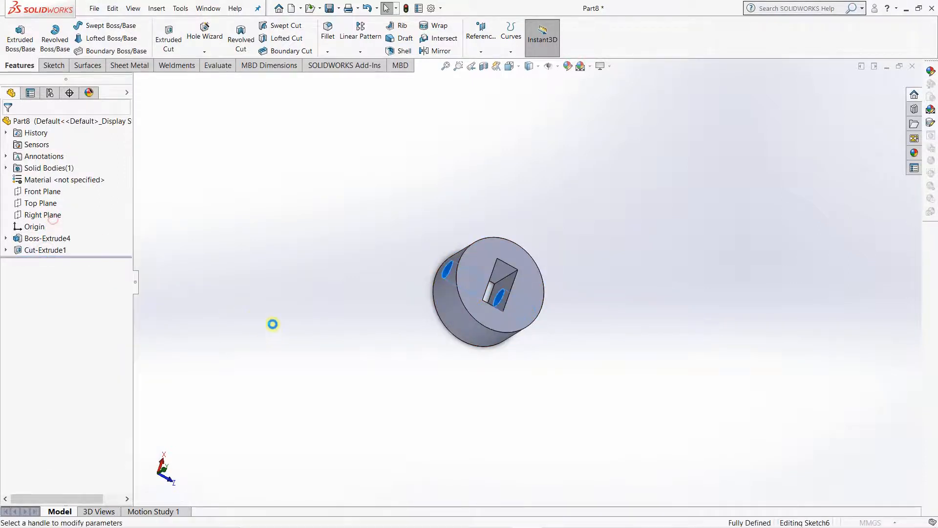
left_click(67, 194)
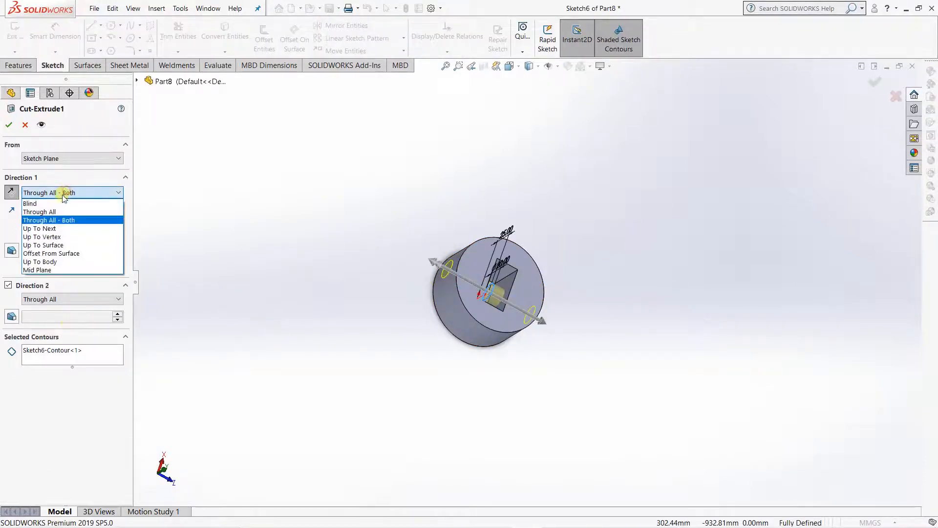
left_click(55, 199)
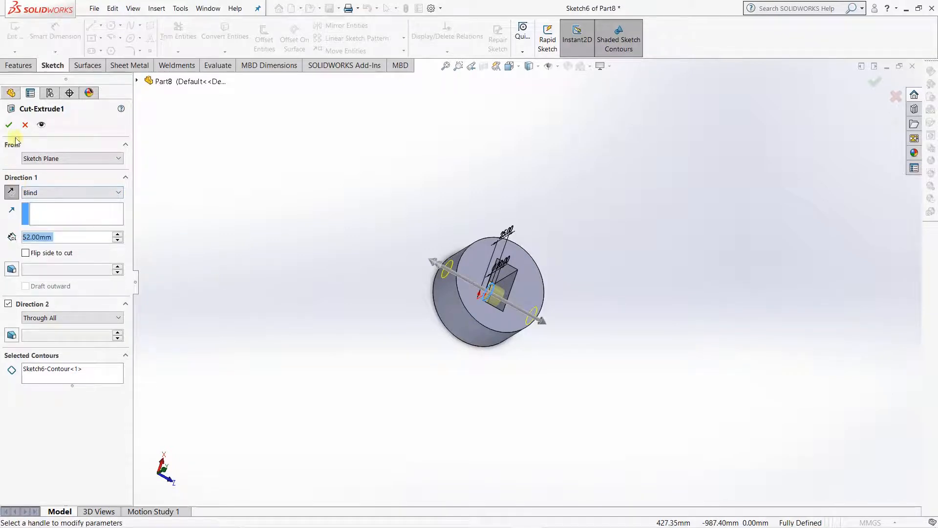
left_click(25, 125)
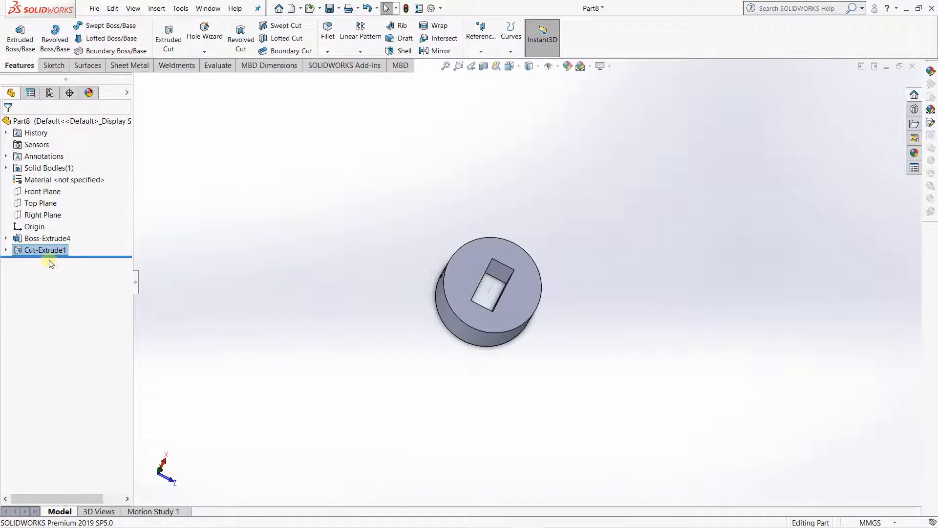
Step: Delete the circular cut feature while keeping its circle sketch
left_click(37, 253)
left_click(37, 252)
key("BackSpace")
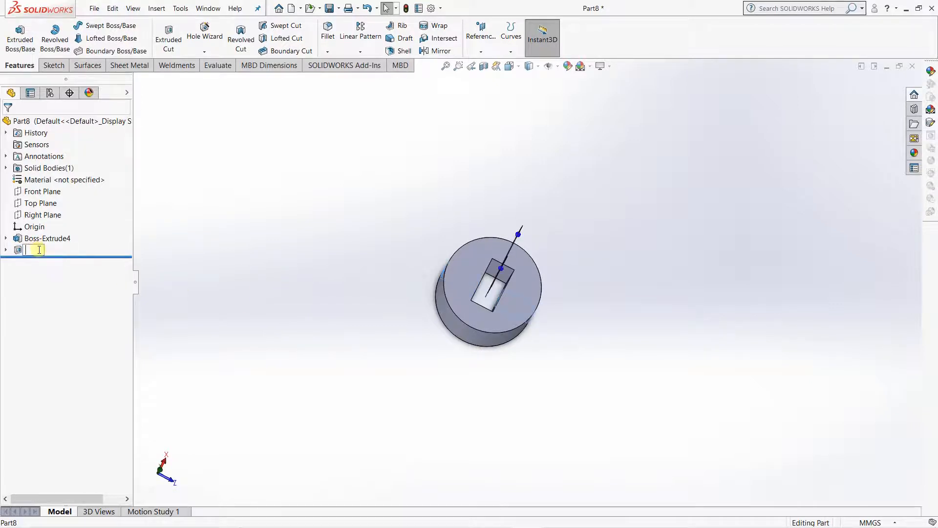
key("Escape")
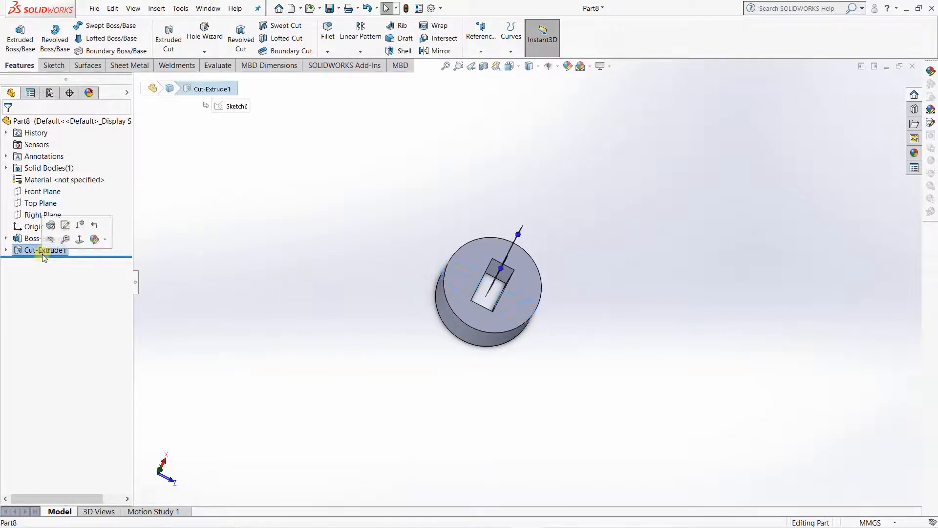
key("Delete")
left_click(535, 192)
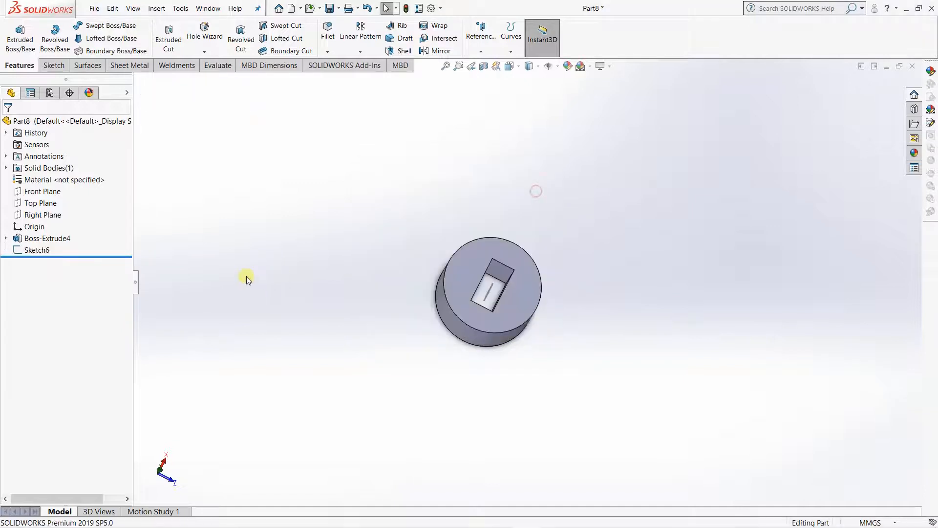
Step: Create a reference plane offset 75 mm from the Front Plane, with the offset flipped to the opposite side
middle_click_drag(393, 287, 454, 283)
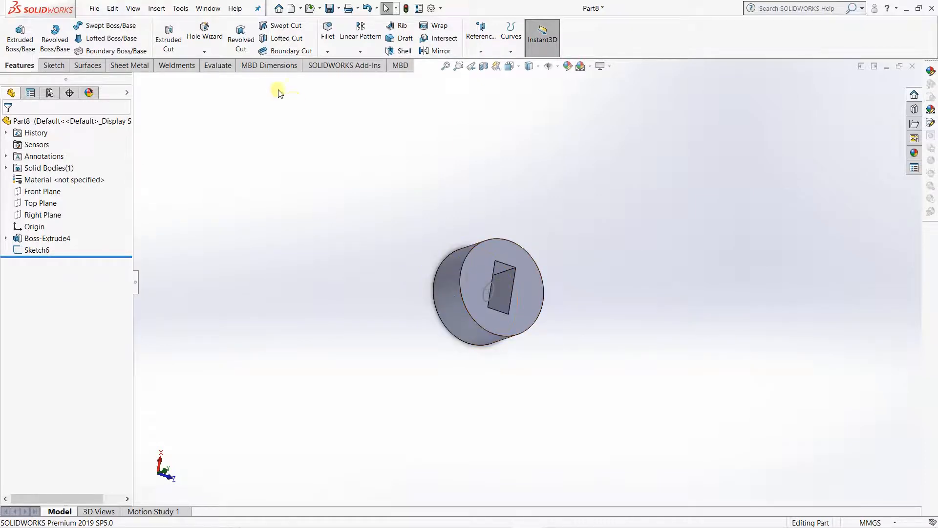
middle_click_drag(471, 282, 411, 310)
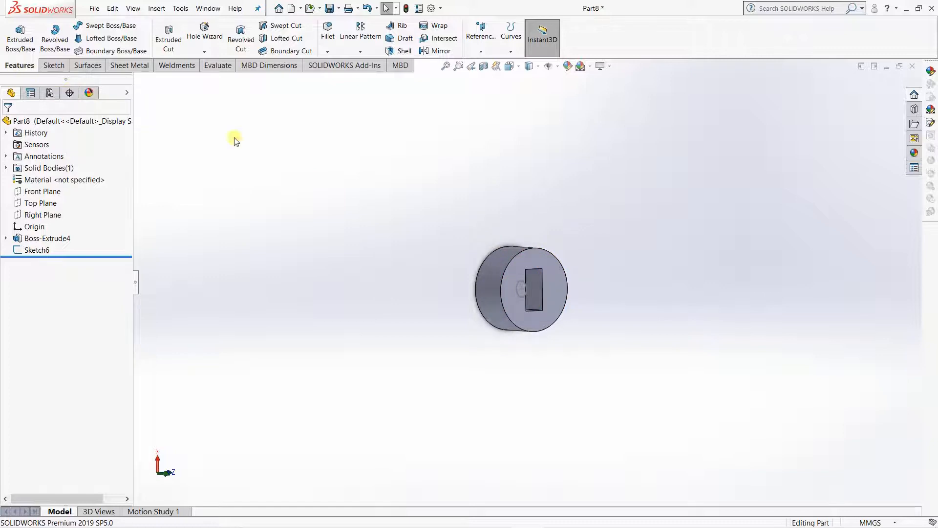
mouse_move(387, 259)
middle_mouse_down()
mouse_move(380, 231)
mouse_move(372, 254)
middle_mouse_up()
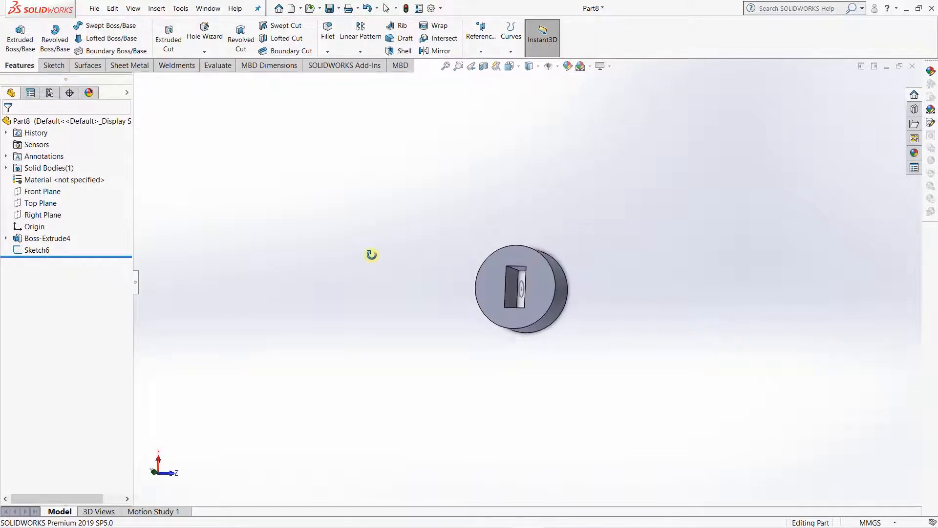
middle_click_drag(441, 289, 469, 295)
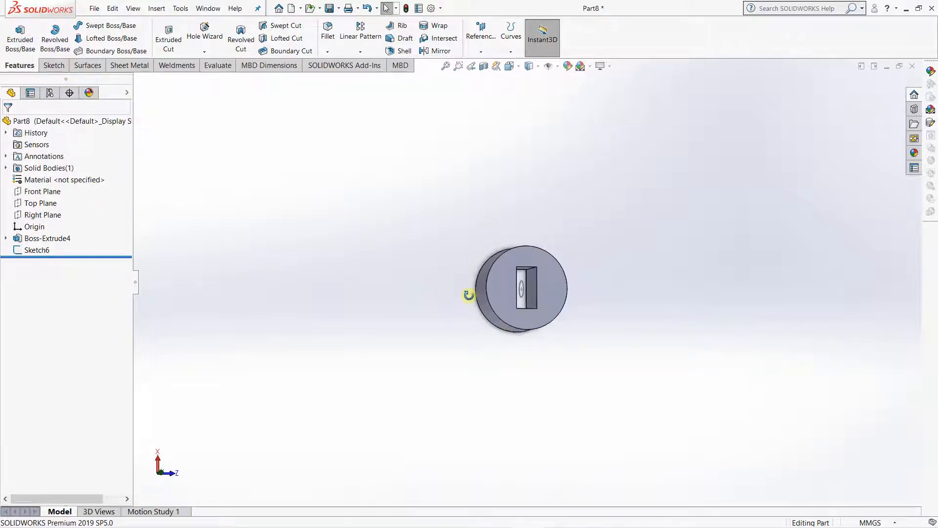
scroll(468, 295, "down", 1)
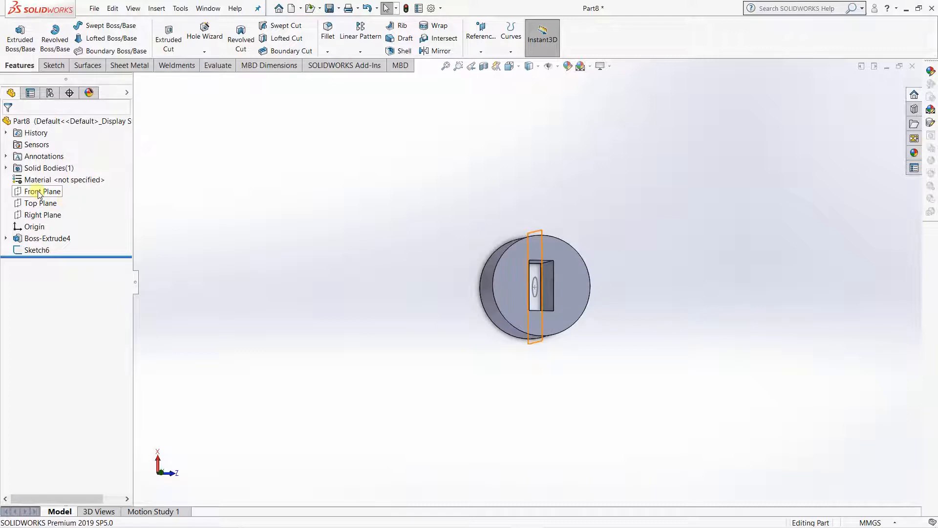
left_click(39, 192)
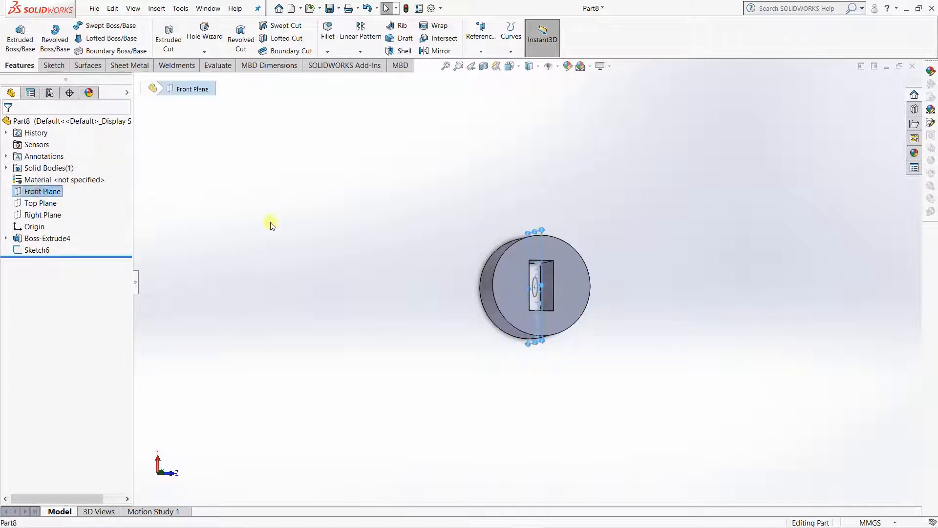
left_click(52, 65)
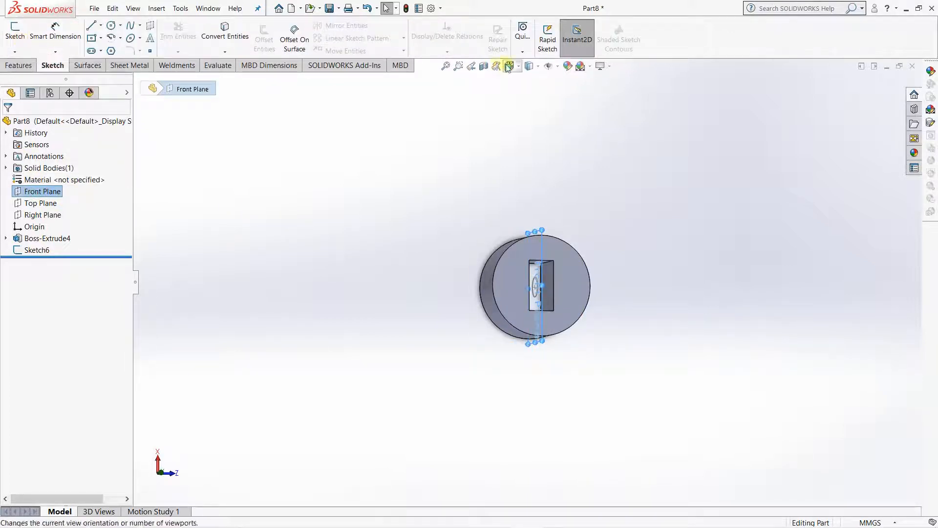
left_click(30, 66)
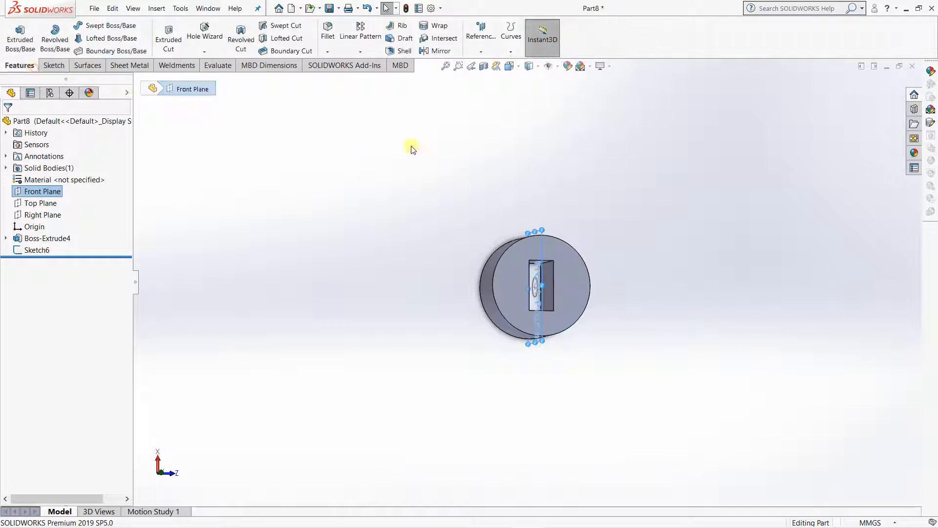
left_click(484, 39)
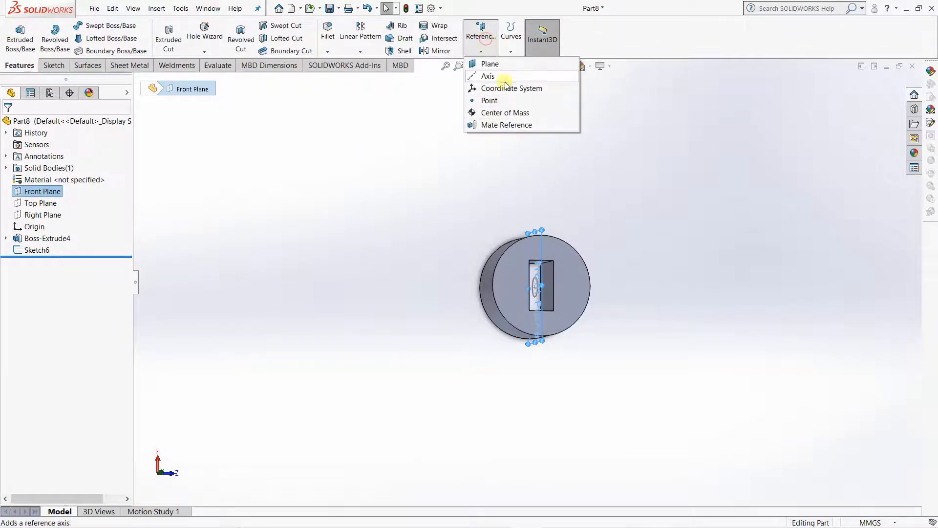
left_click(501, 64)
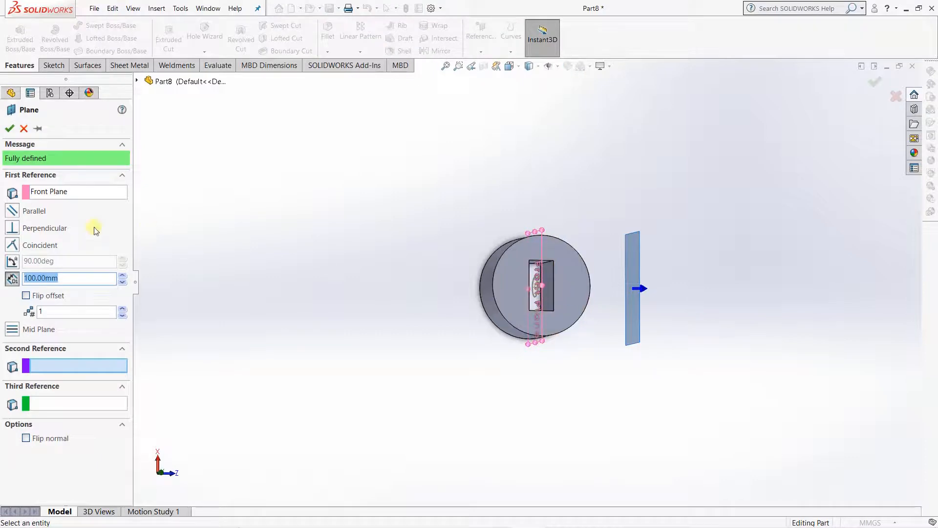
left_click(30, 296)
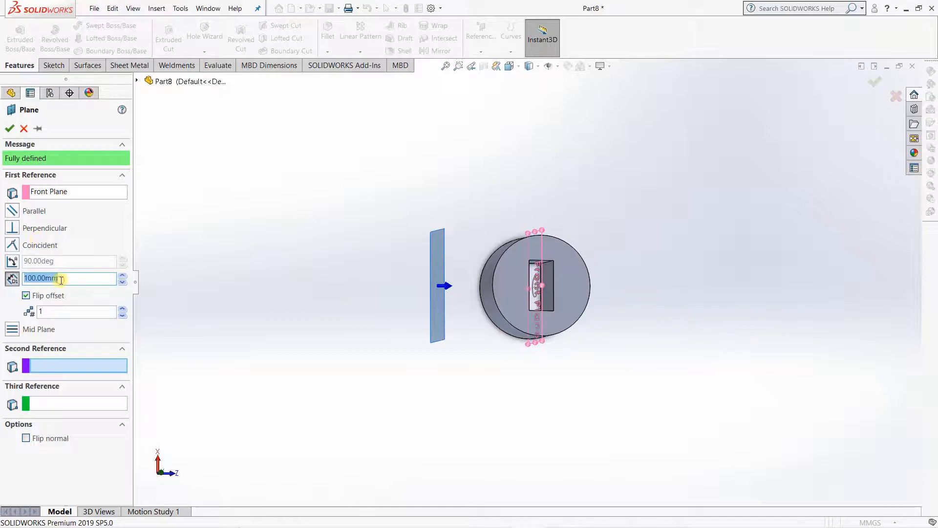
key("Return")
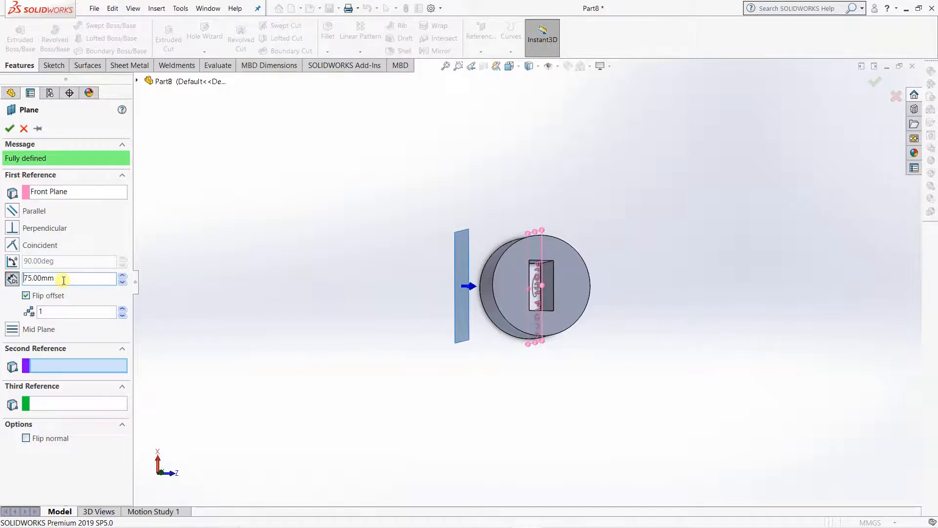
left_click(9, 128)
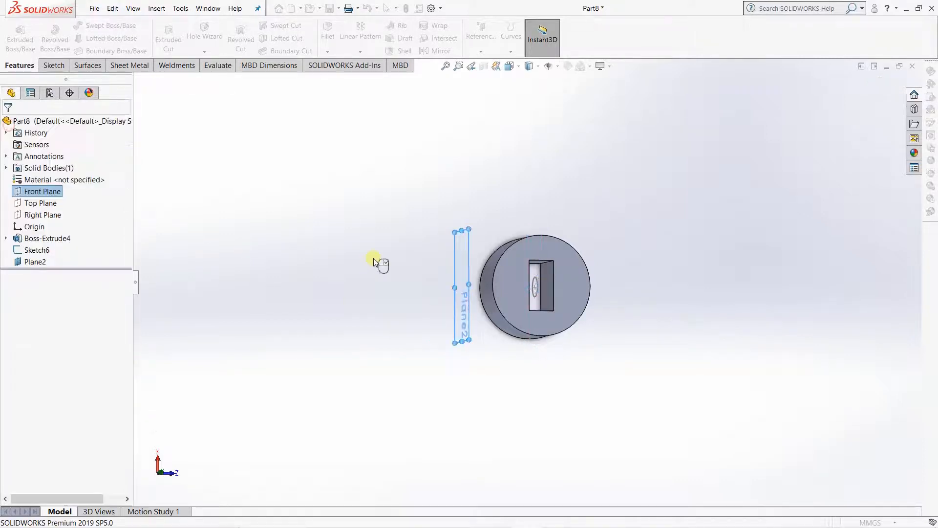
Step: Sketch a center rectangle about 53 by 30 mm on the new offset plane, centered on the existing circle's center
left_click(463, 241)
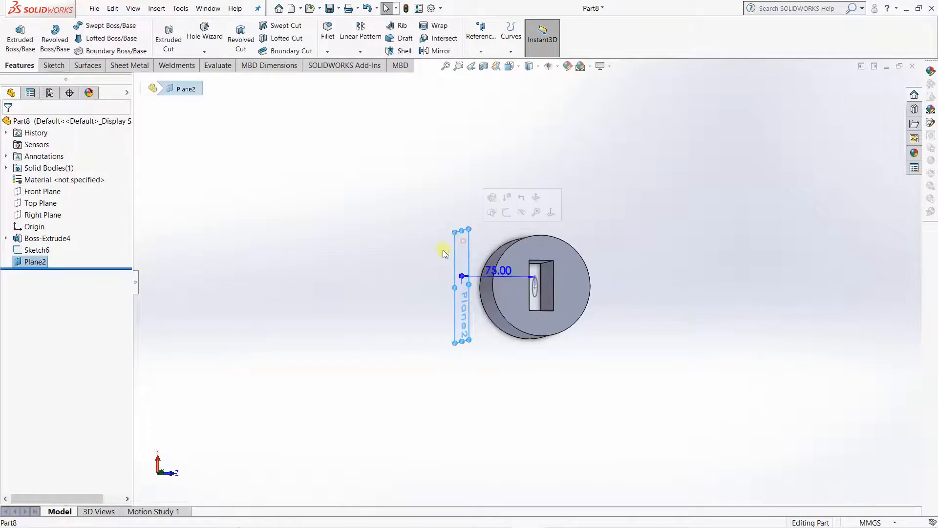
left_click(55, 67)
left_click(96, 39)
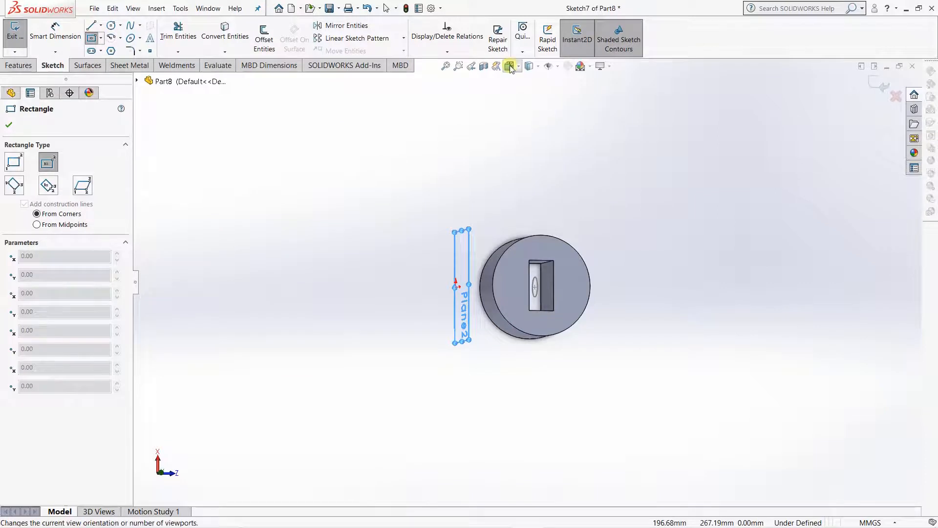
left_click(529, 66)
left_click(567, 117)
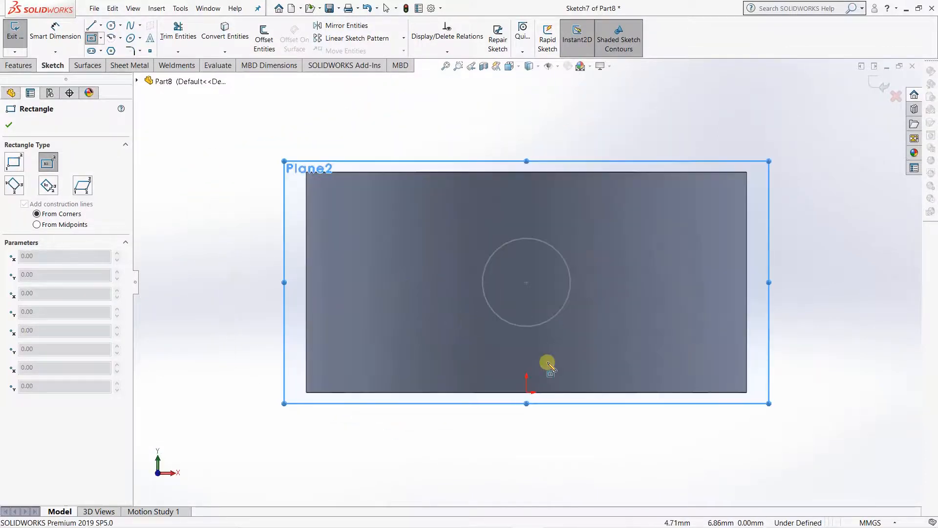
left_click(527, 284)
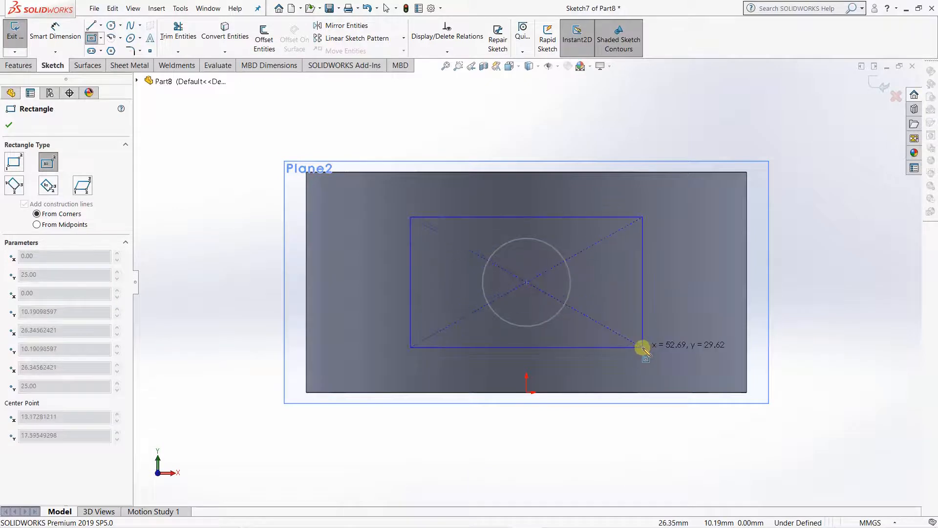
left_click(643, 347)
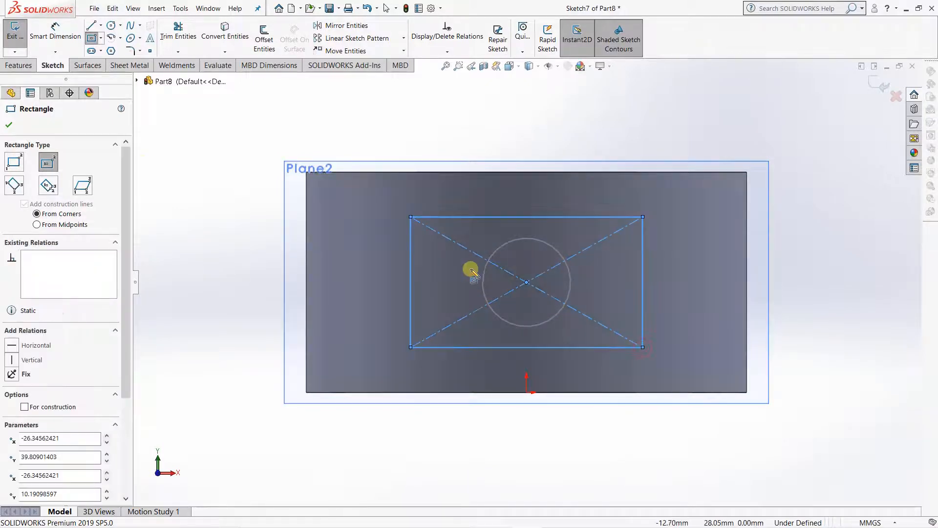
left_click(11, 124)
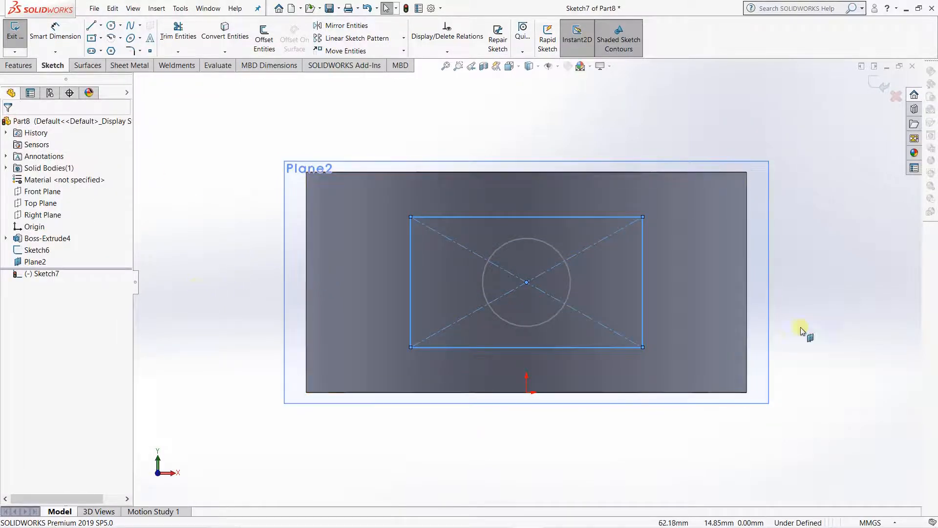
Step: Dimension the rectangle 30 mm high and 50 mm wide and exit the sketch
left_click(55, 34)
left_click(643, 260)
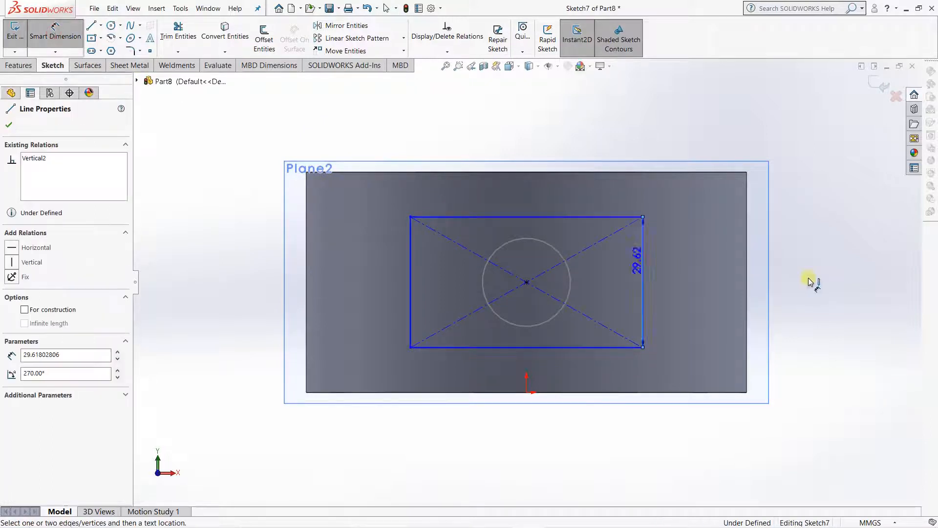
left_click(816, 312)
type("30")
key("Return")
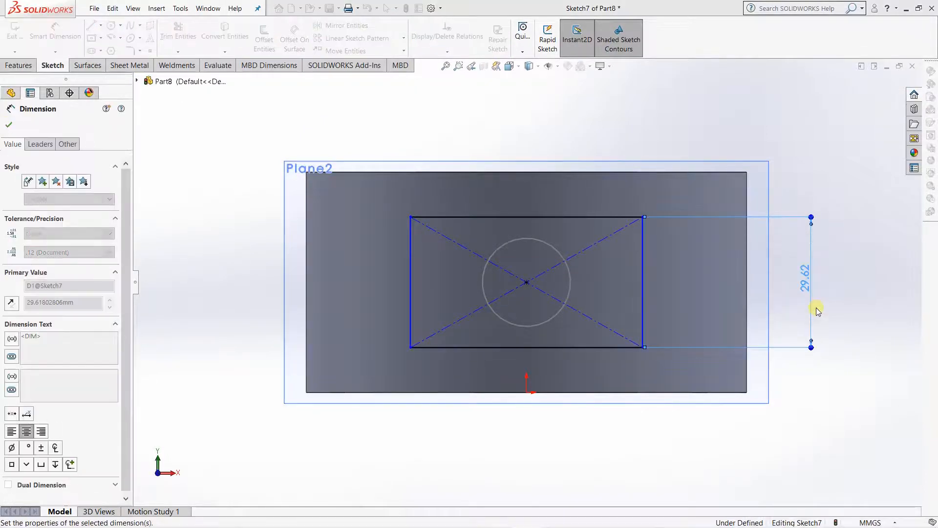
left_click(551, 215)
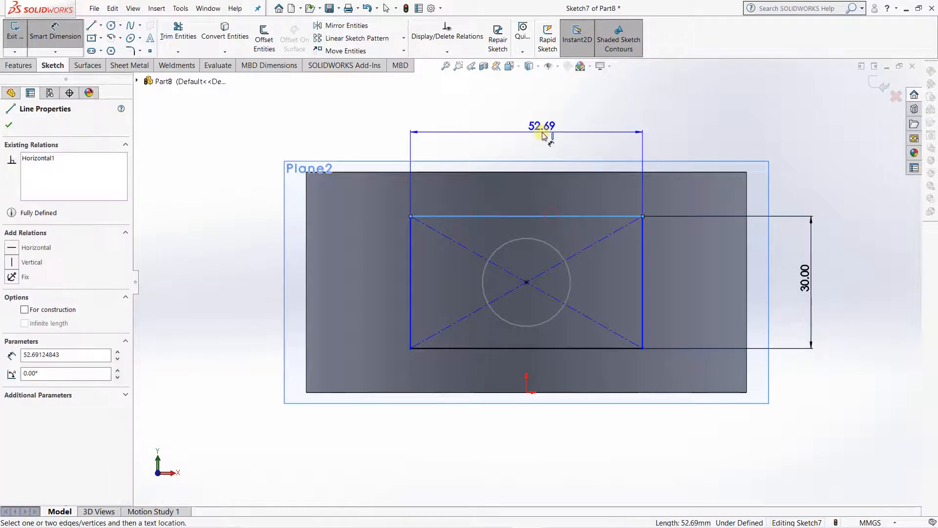
left_click(544, 134)
type("50")
key("Return")
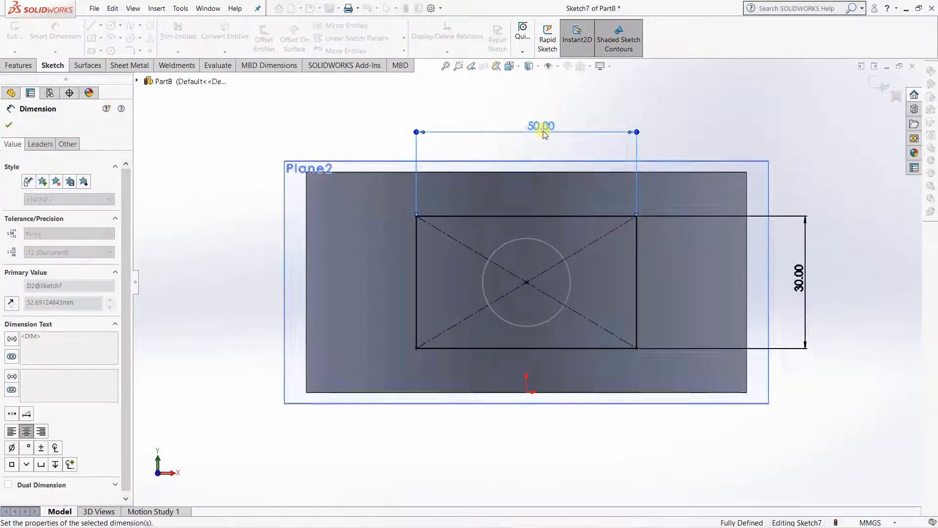
left_click(873, 81)
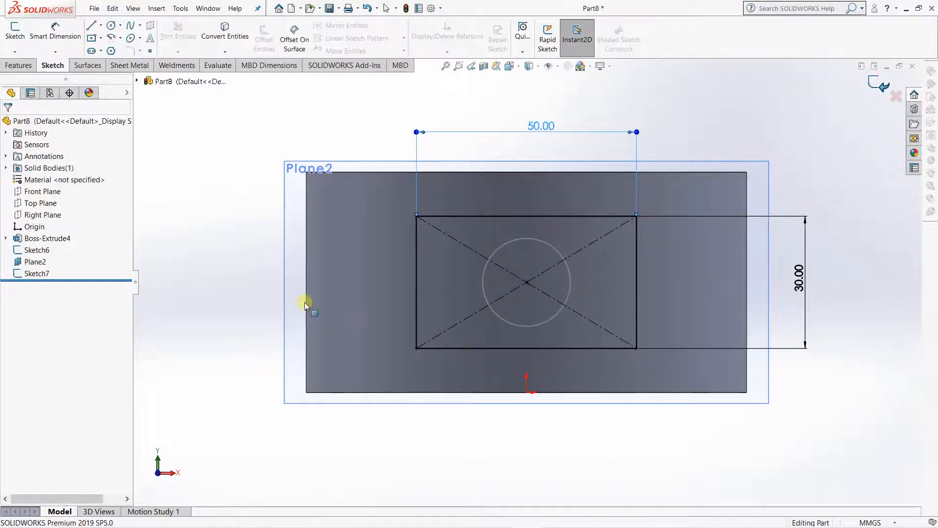
Step: Extrude the rectangle sketch as a boss with the Up To Next end condition so it joins the cylinder's outer wall
mouse_move(241, 293)
middle_mouse_down()
mouse_move(316, 264)
mouse_move(388, 314)
mouse_move(425, 373)
middle_mouse_up()
scroll(373, 413, "up", 3)
scroll(373, 413, "down", 3)
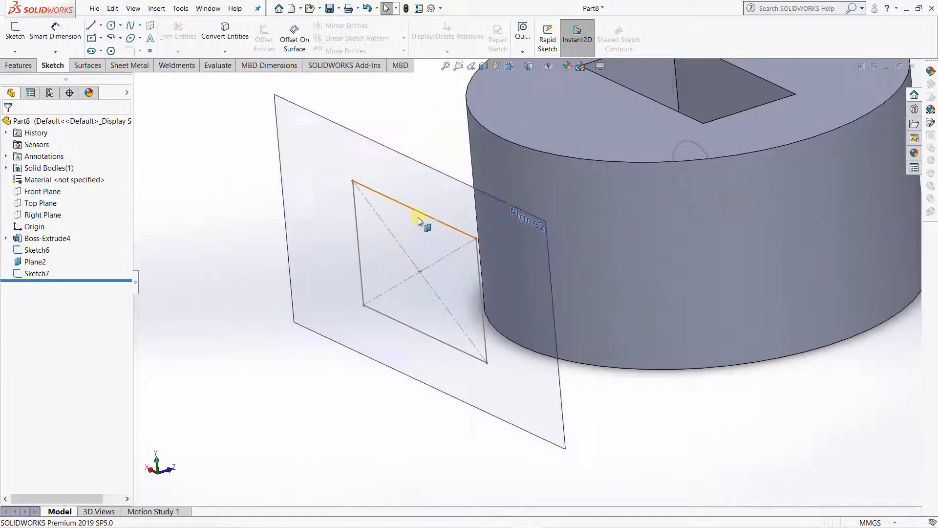
left_click(18, 65)
left_click(20, 37)
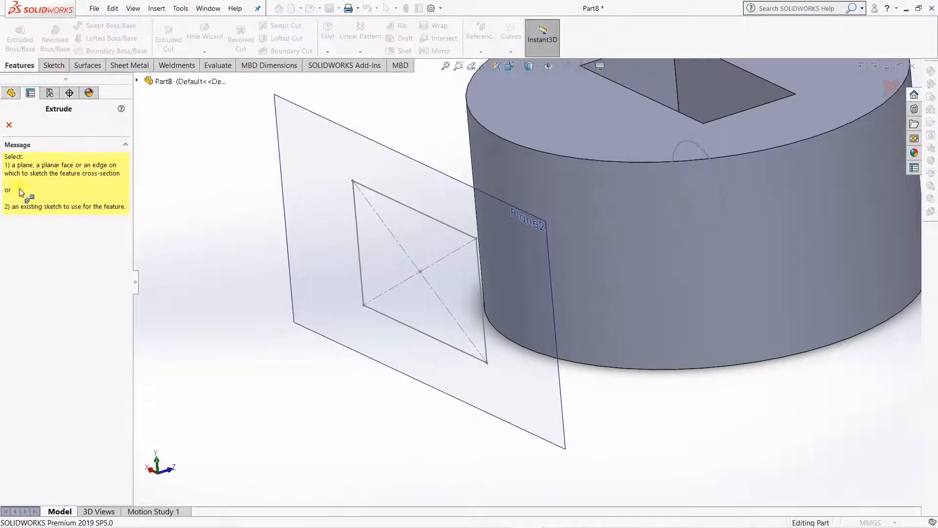
left_click(393, 198)
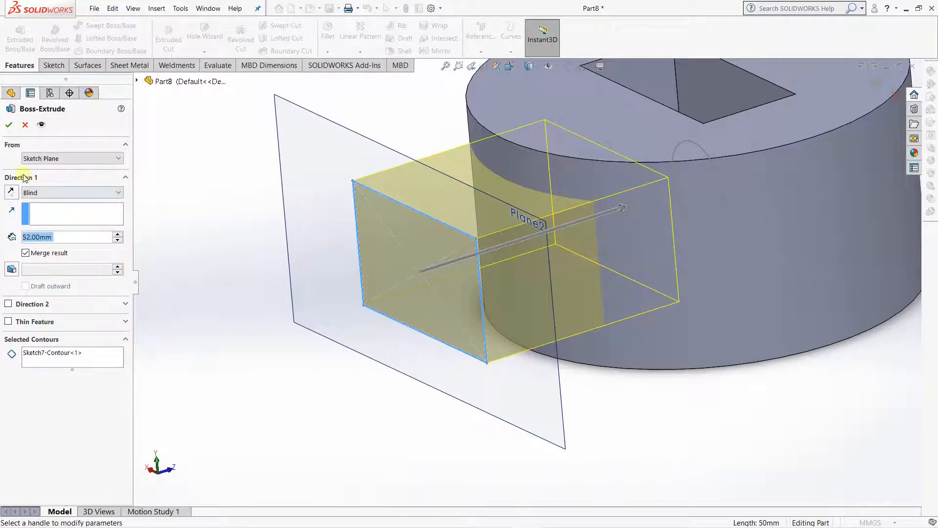
left_click(53, 193)
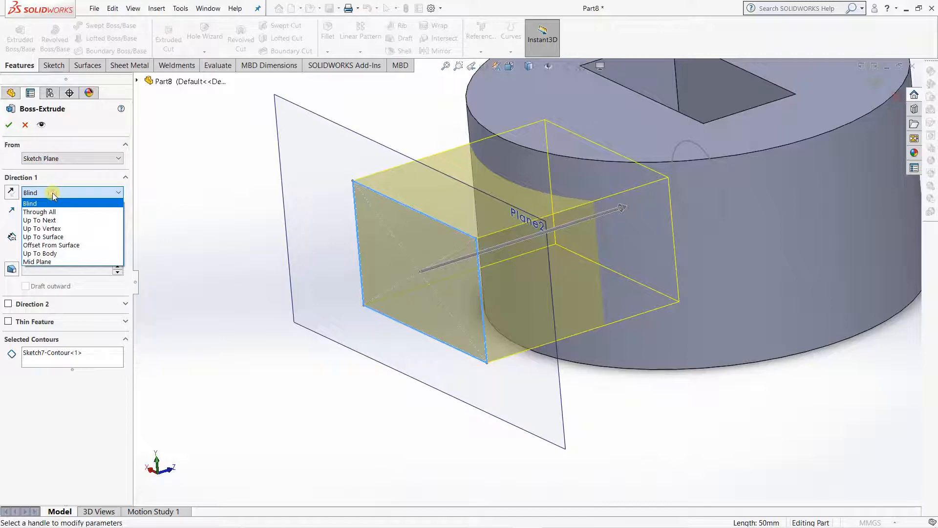
left_click(54, 220)
middle_click_drag(345, 371, 447, 265)
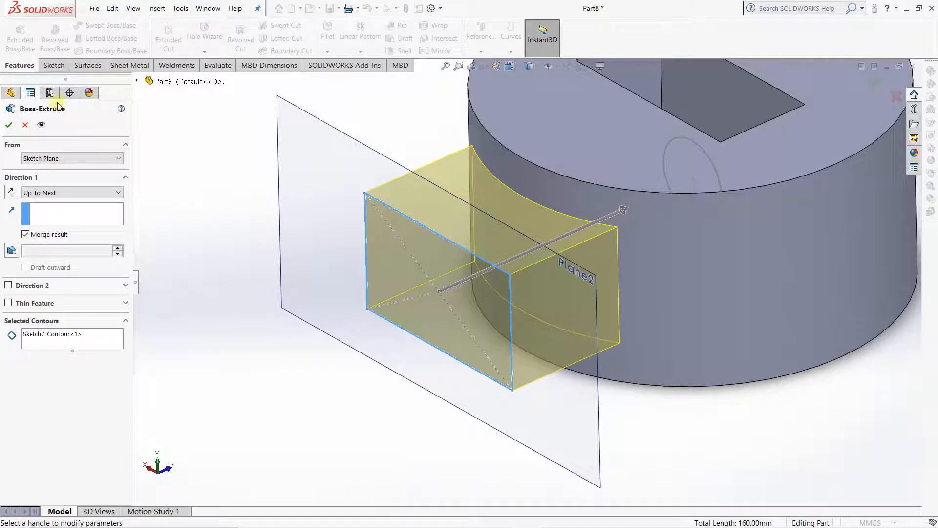
left_click(13, 126)
left_click(287, 336)
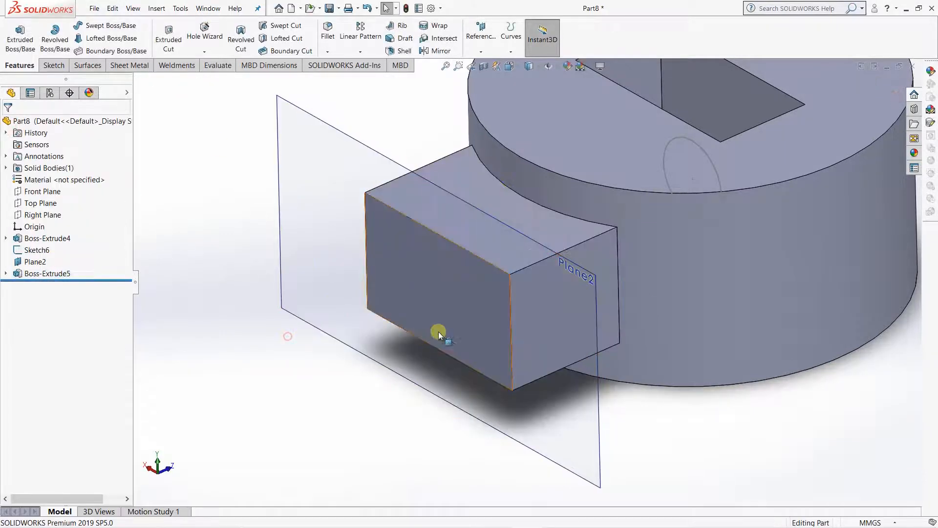
Step: Start an Extruded Cut of the circle sketch with the Up To Vertex end condition, using the boss's upper corner at the cylinder wall
middle_click_drag(677, 422, 392, 327)
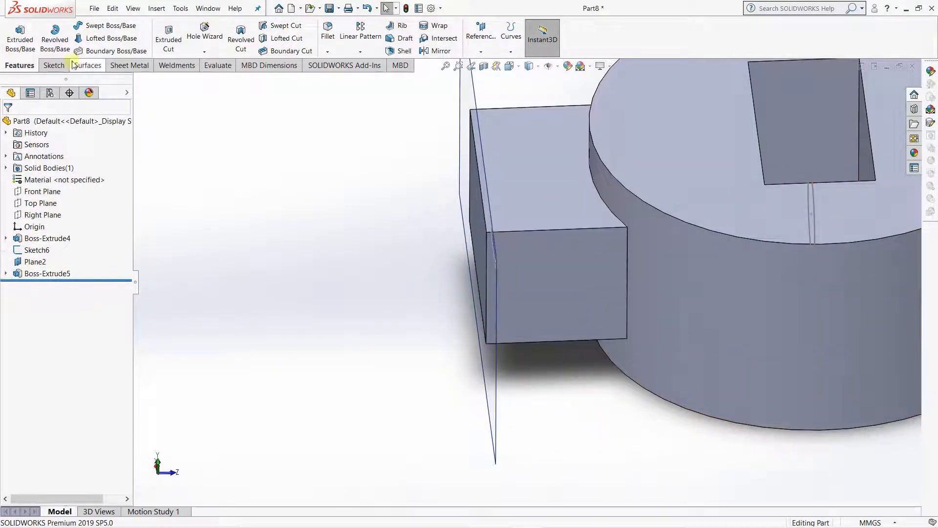
left_click(169, 45)
middle_click_drag(250, 223, 234, 231)
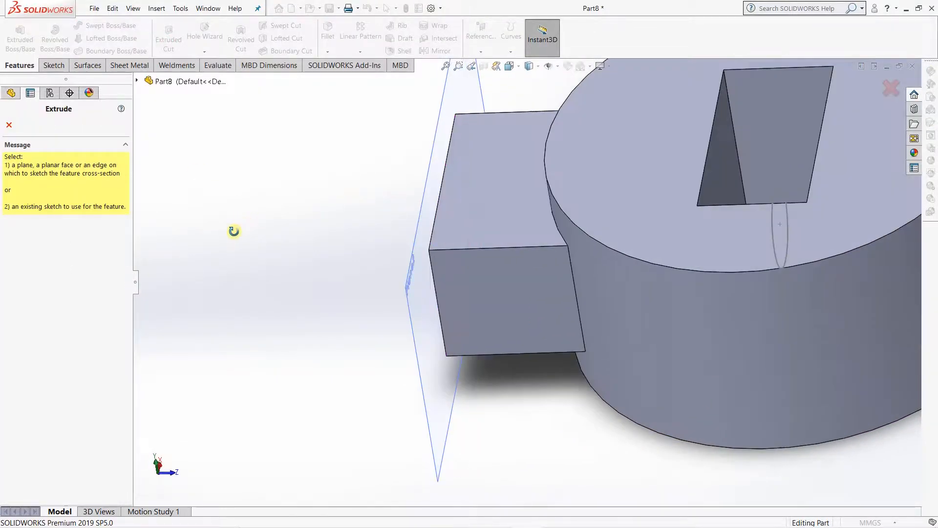
left_click(773, 197)
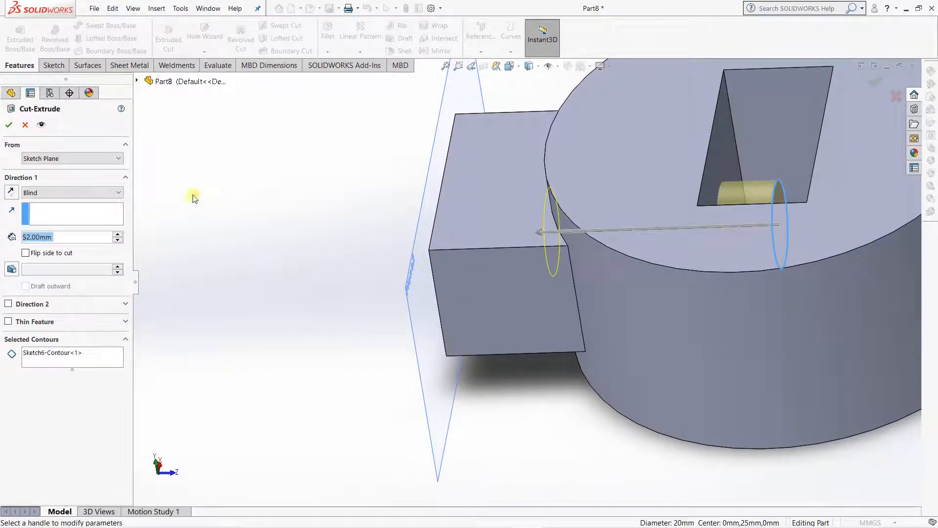
left_click(30, 192)
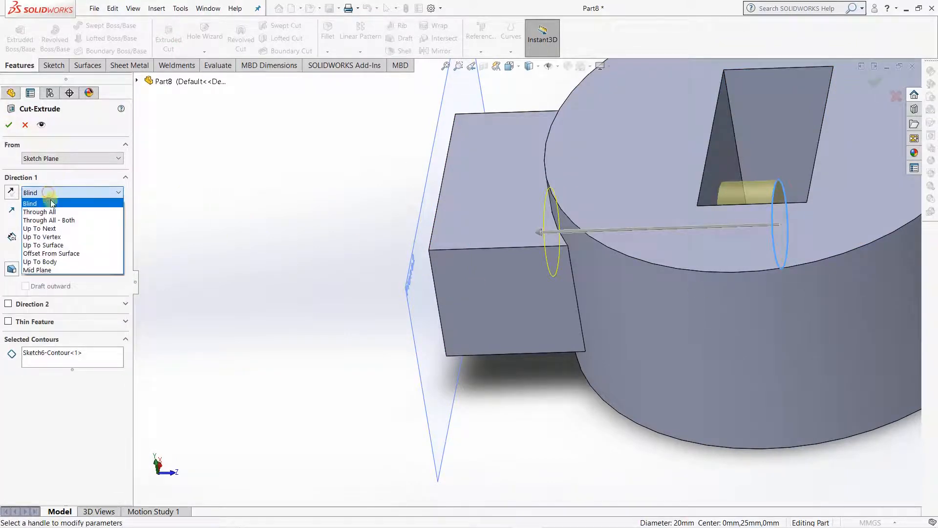
left_click(59, 234)
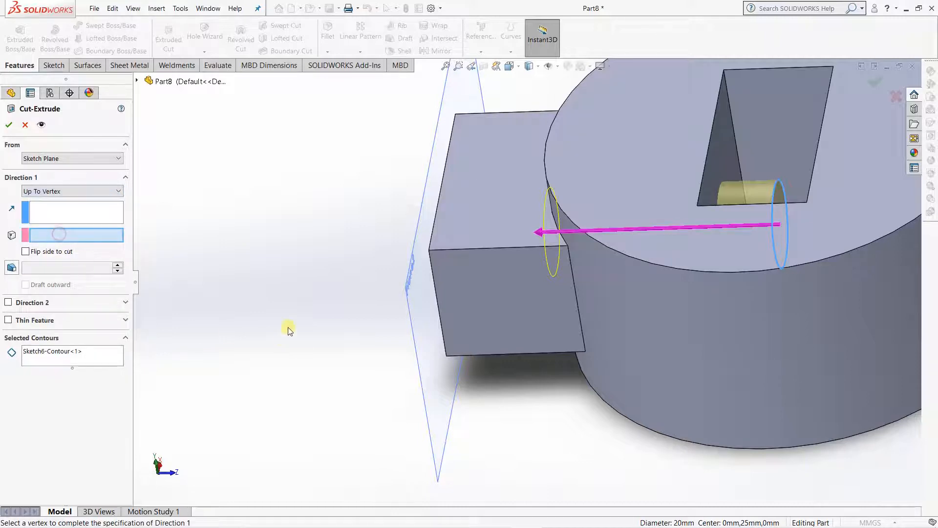
middle_click_drag(364, 387, 357, 306)
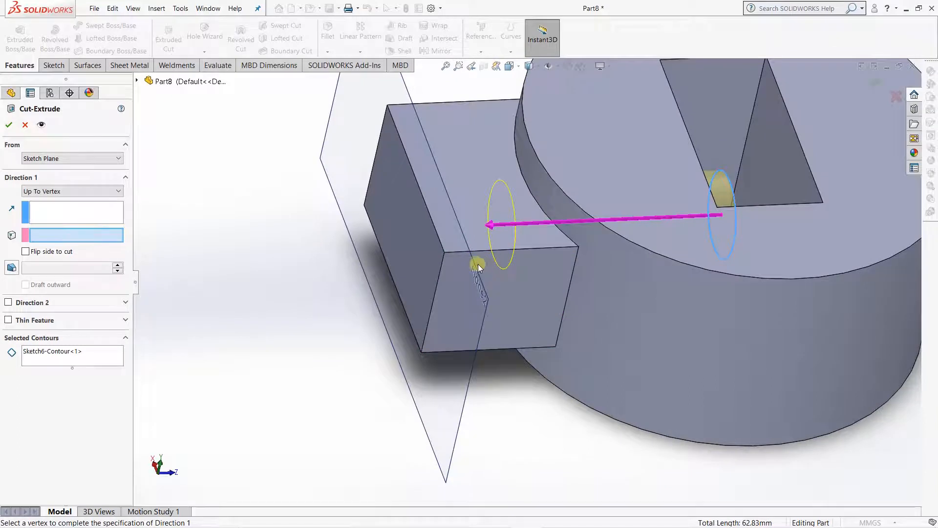
left_click(578, 250)
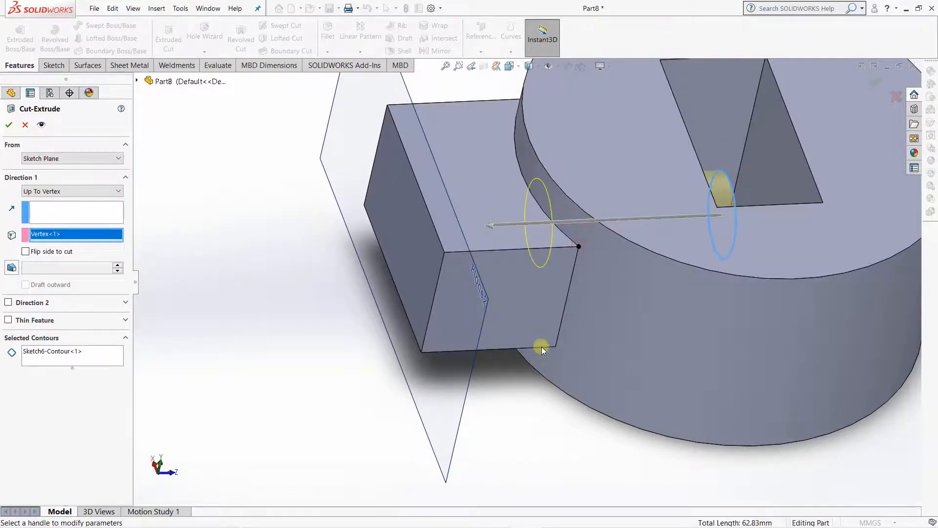
middle_click_drag(540, 348, 533, 369)
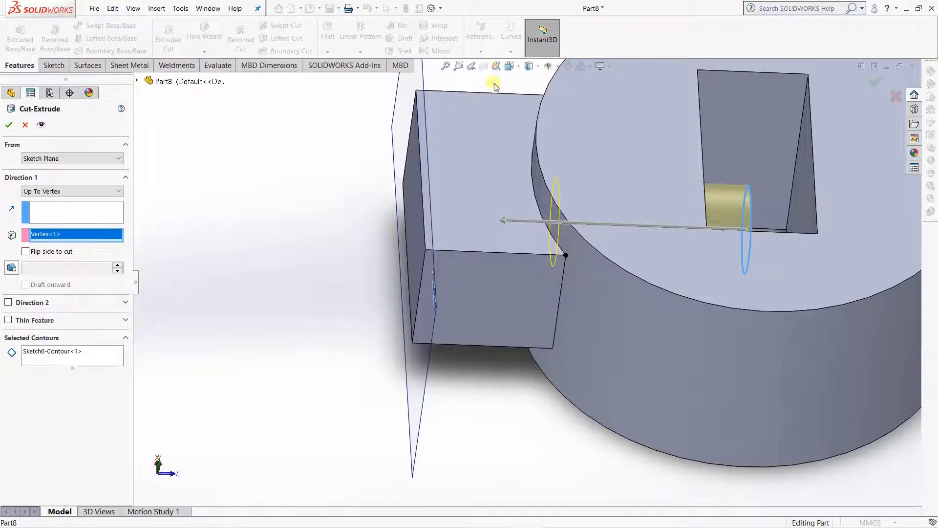
middle_click_drag(509, 348, 505, 289)
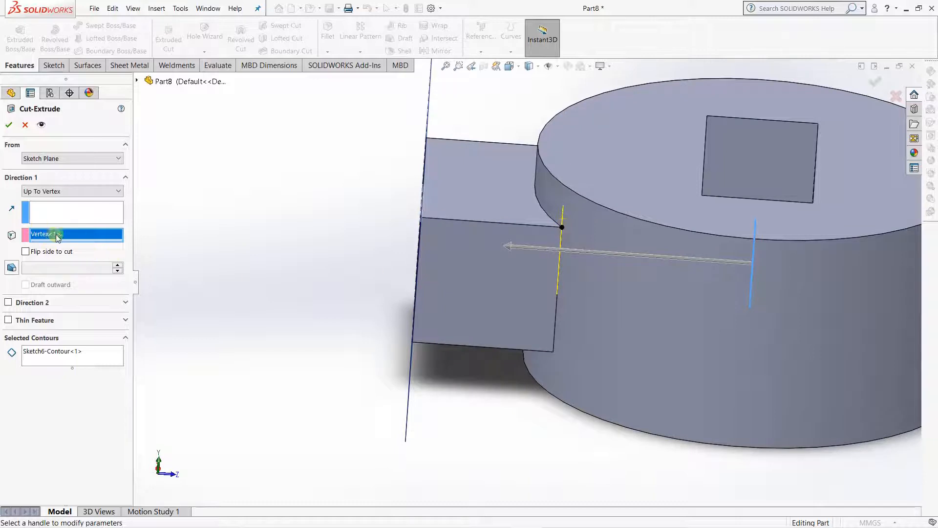
Step: Clear the end vertex, select the upper corner of the boss's outer face instead, and finish the cut
right_click(74, 237)
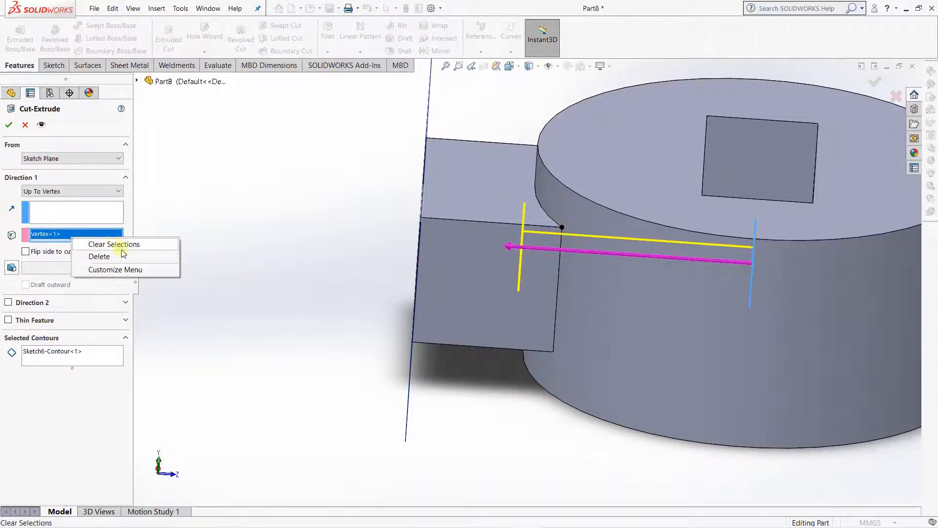
left_click(114, 245)
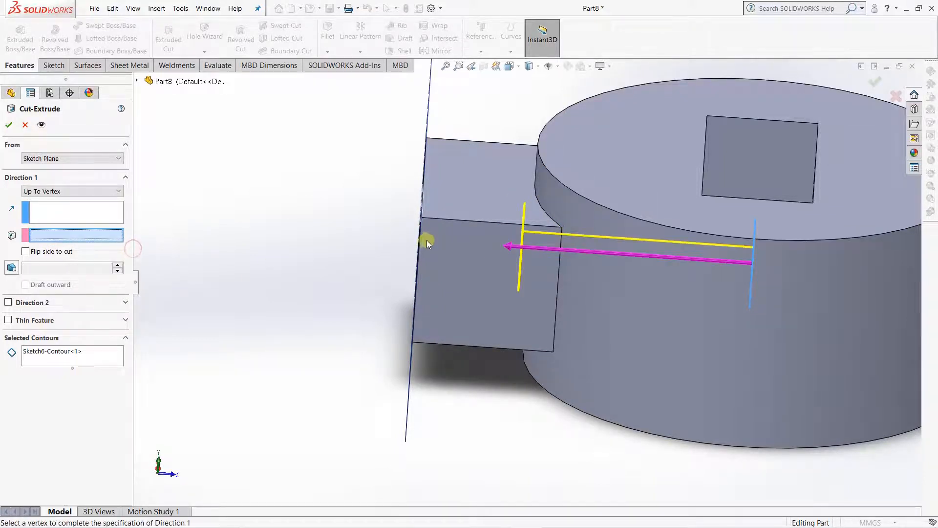
middle_click_drag(351, 240, 377, 242)
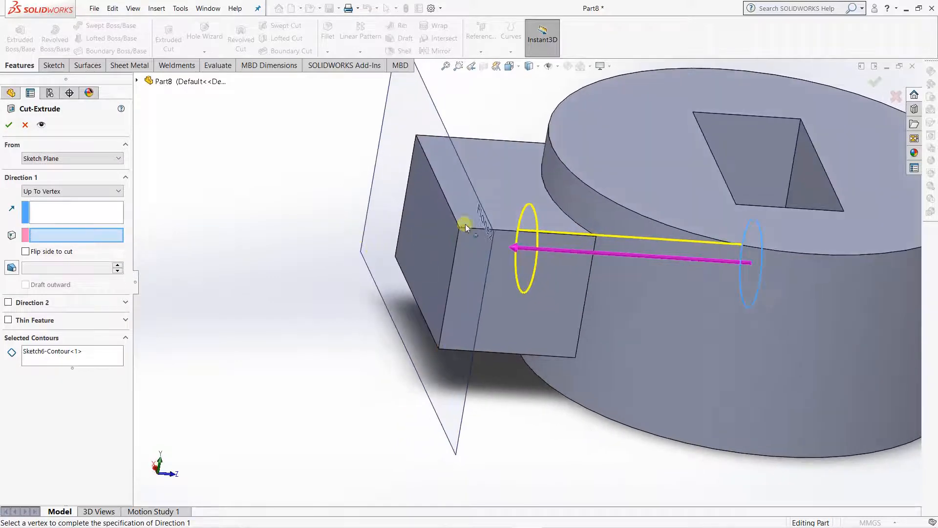
left_click(460, 227)
mouse_move(408, 356)
middle_mouse_down()
mouse_move(379, 321)
mouse_move(477, 342)
mouse_move(405, 350)
middle_mouse_up()
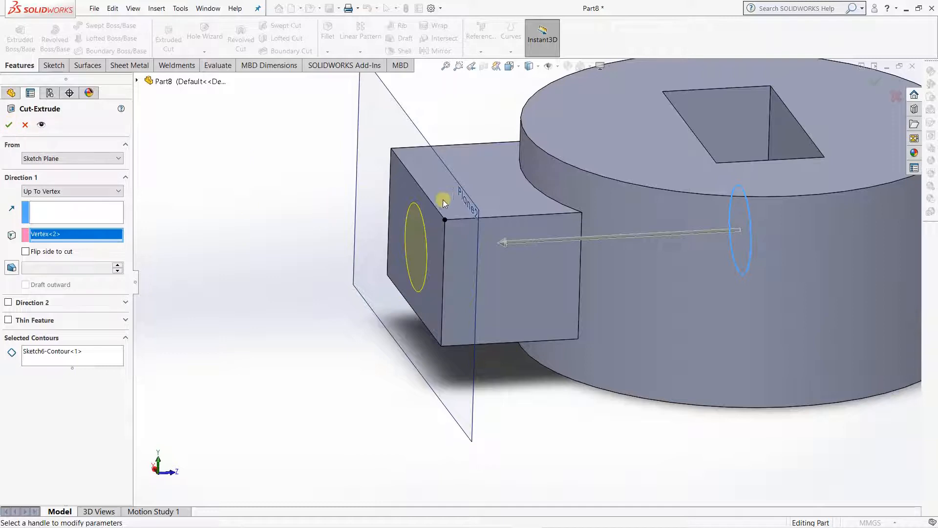
left_click(10, 128)
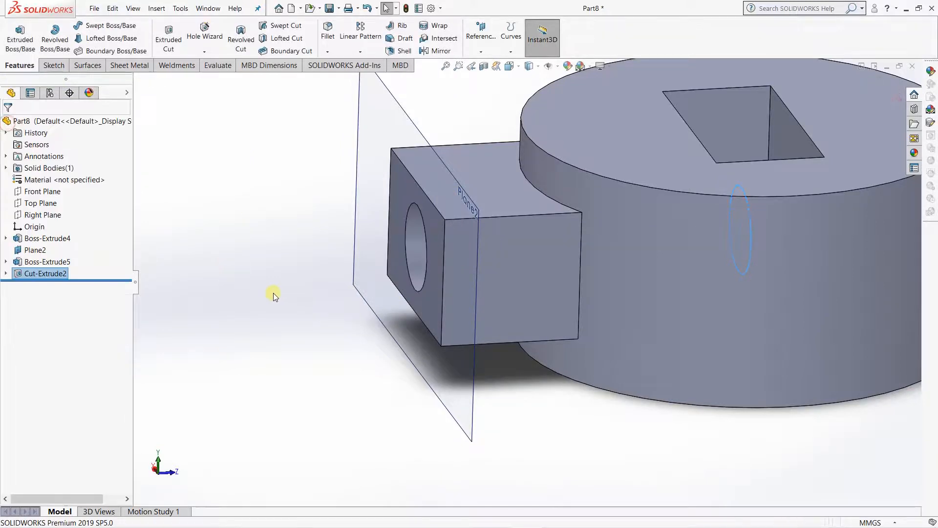
middle_click_drag(272, 293, 289, 329)
scroll(328, 324, "up", 5)
middle_click_drag(387, 299, 409, 325)
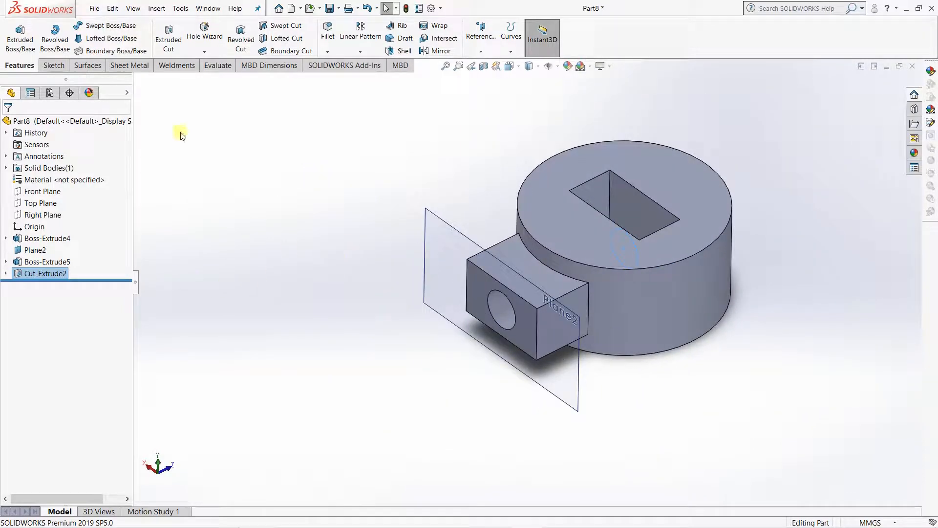
Step: Edit the circular cut, clear its vertex reference, and set the end condition to Up To Surface with the cylinder's outer face
right_click(27, 277)
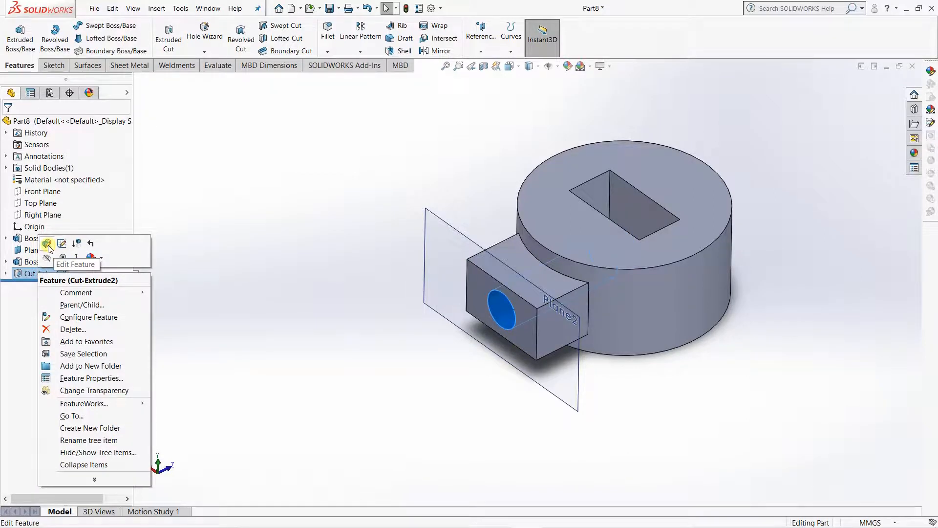
left_click(48, 244)
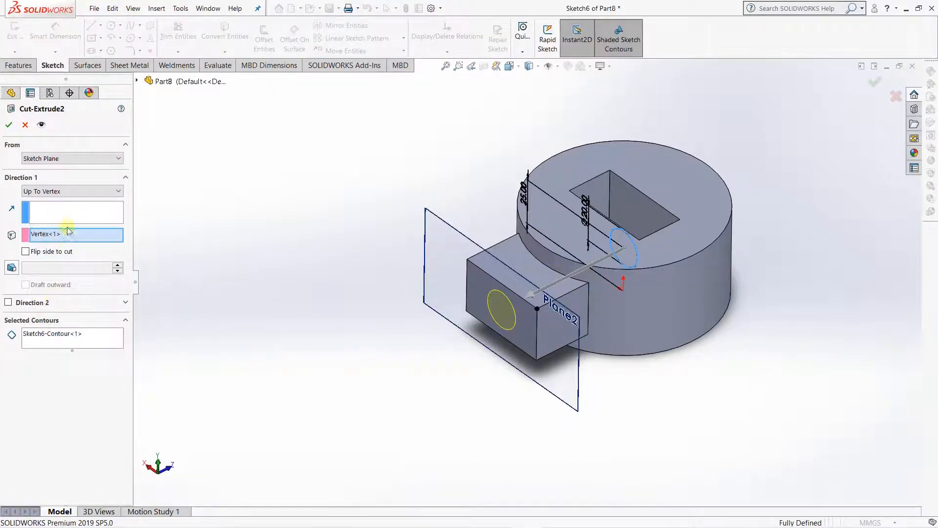
right_click(55, 236)
left_click(88, 250)
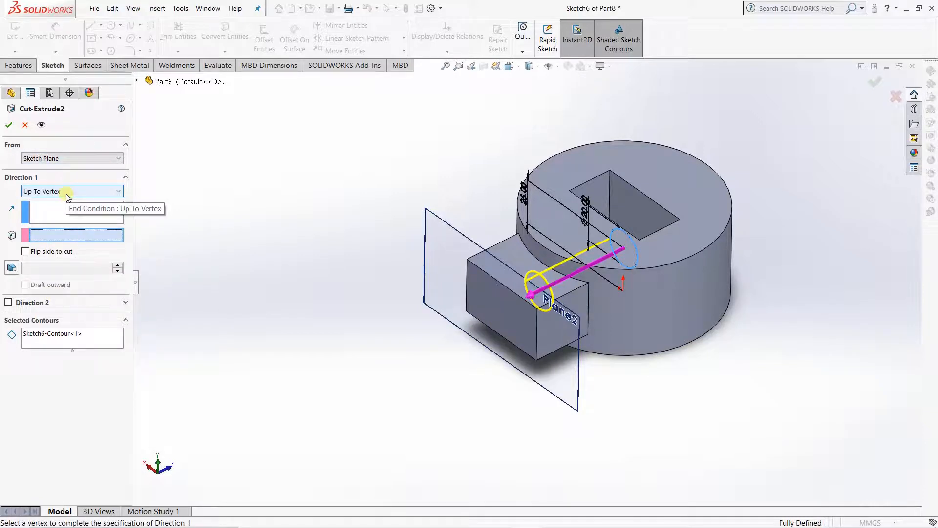
left_click(67, 192)
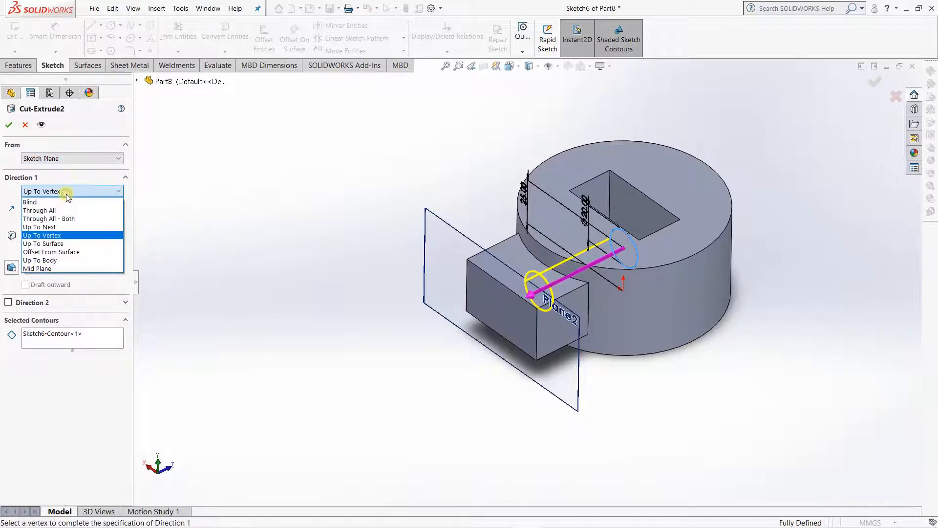
left_click(62, 244)
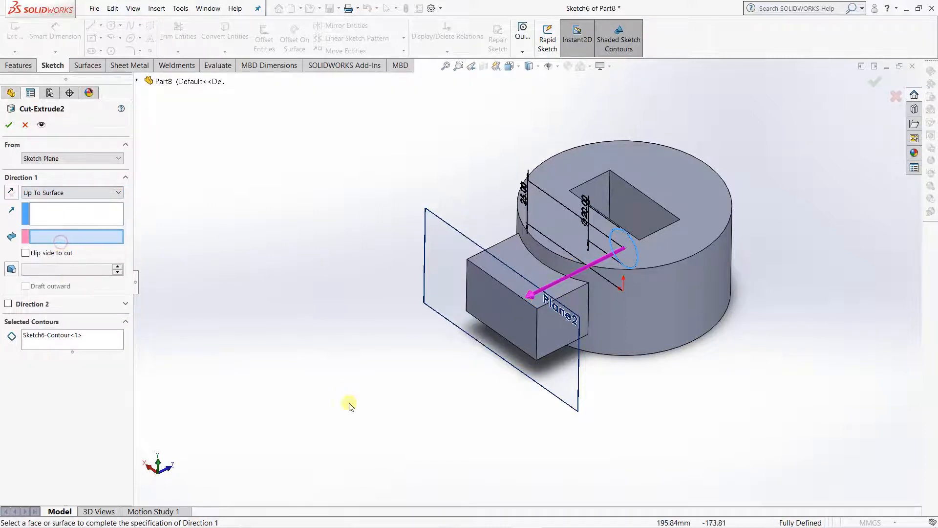
middle_click_drag(643, 405, 607, 419)
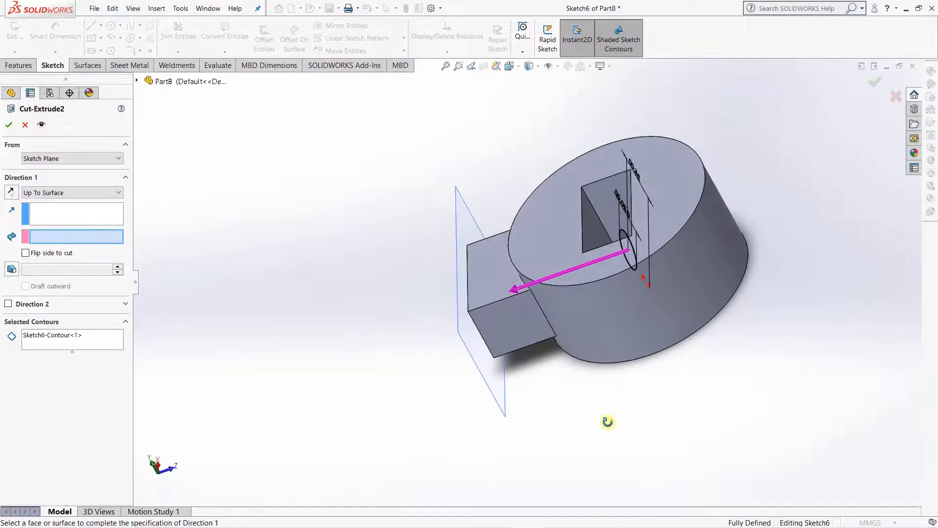
left_click(718, 225)
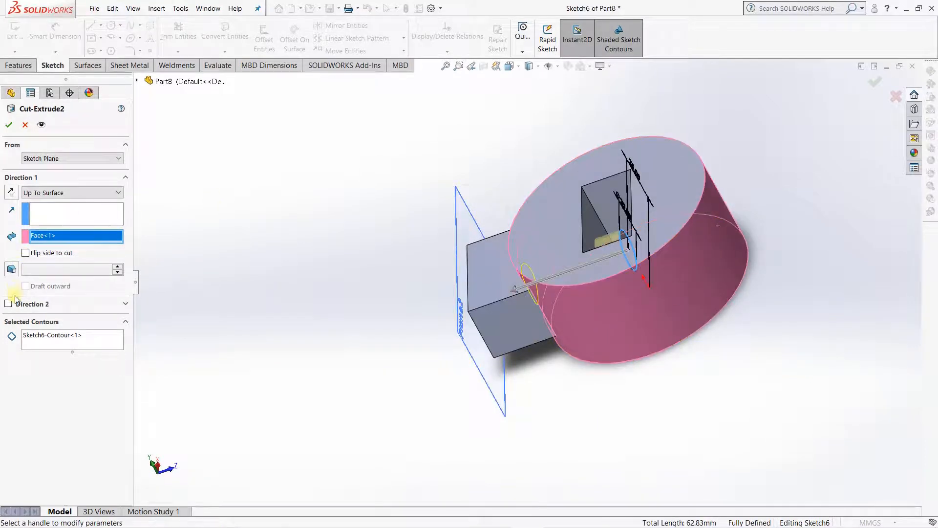
Step: Reverse the cut direction and try a 52 mm Blind second direction before switching the second direction off
left_click(11, 193)
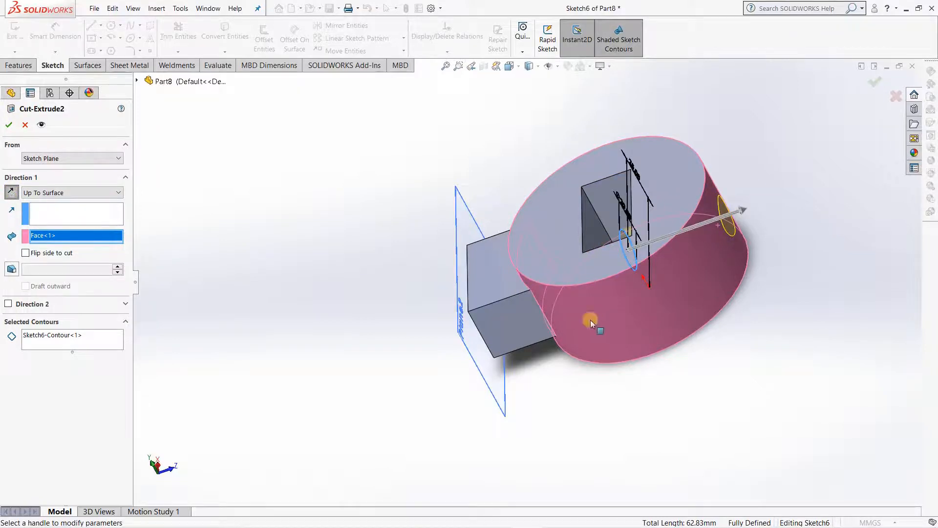
middle_click_drag(261, 273, 282, 245)
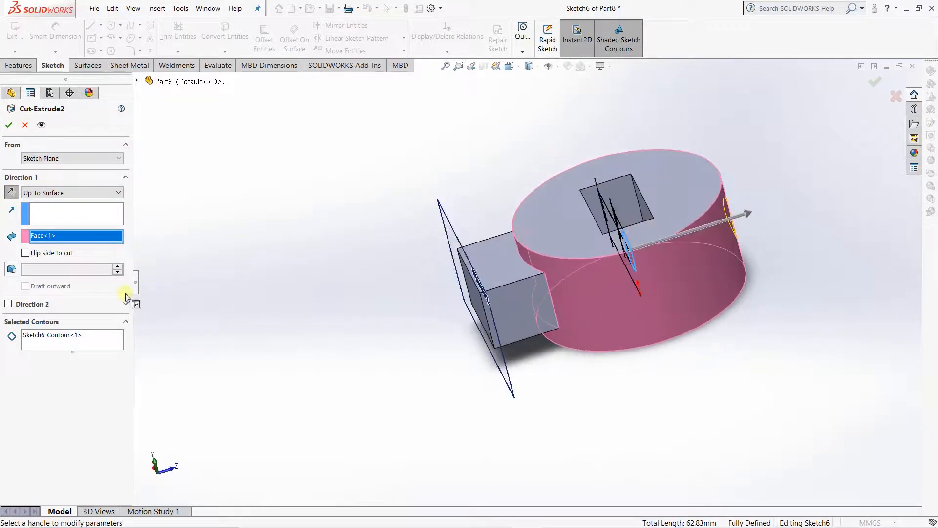
left_click(9, 304)
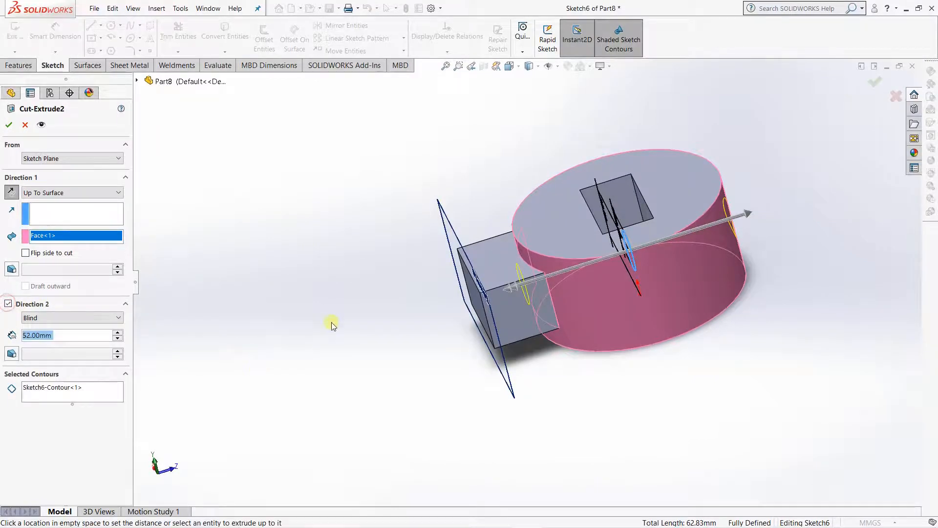
middle_click_drag(317, 355, 335, 426)
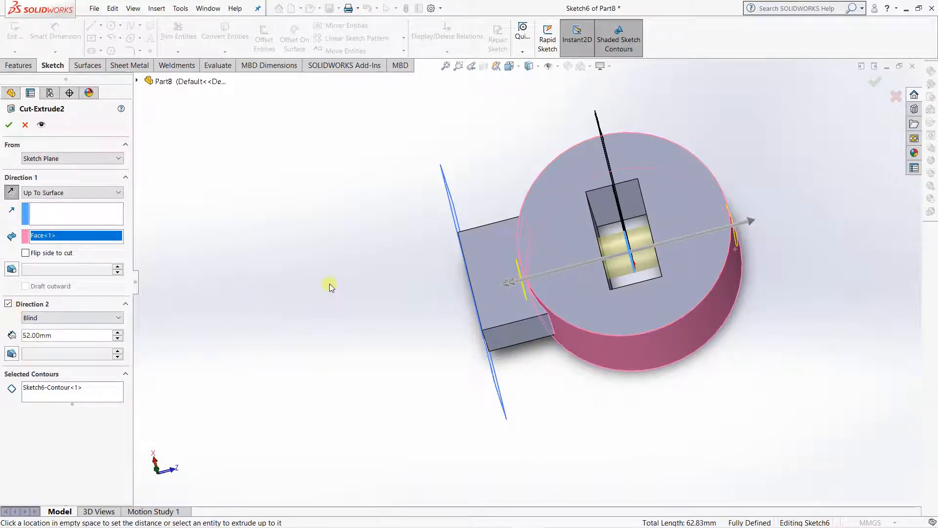
scroll(277, 266, "up", 3)
middle_click_drag(421, 313, 404, 311)
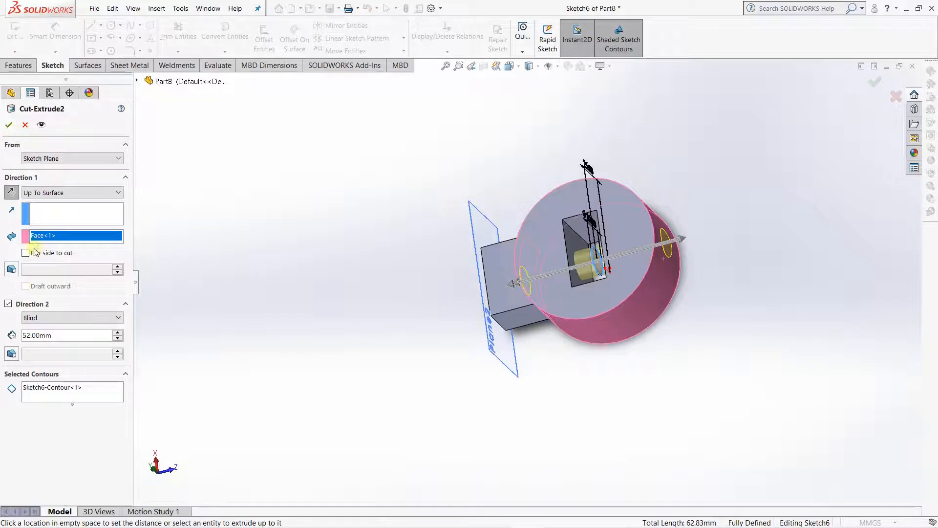
left_click(8, 304)
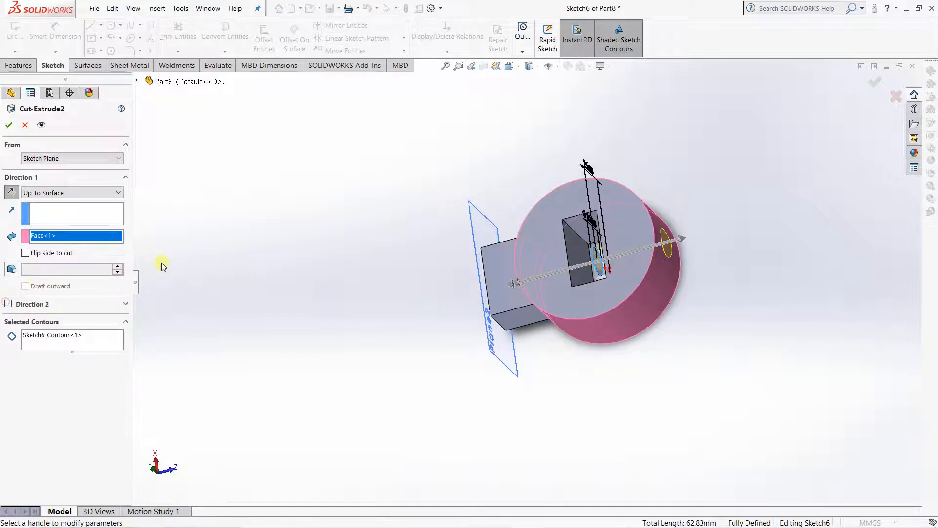
Step: Keep the Up To Surface end condition, select the boss's outer end face as the end surface, and accept the cut
left_click(71, 195)
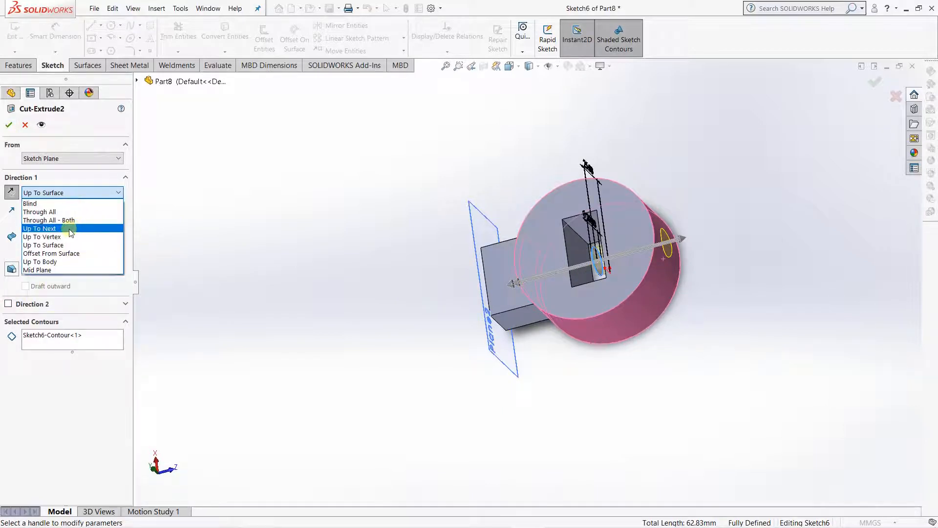
left_click(54, 245)
middle_click_drag(225, 307, 302, 260)
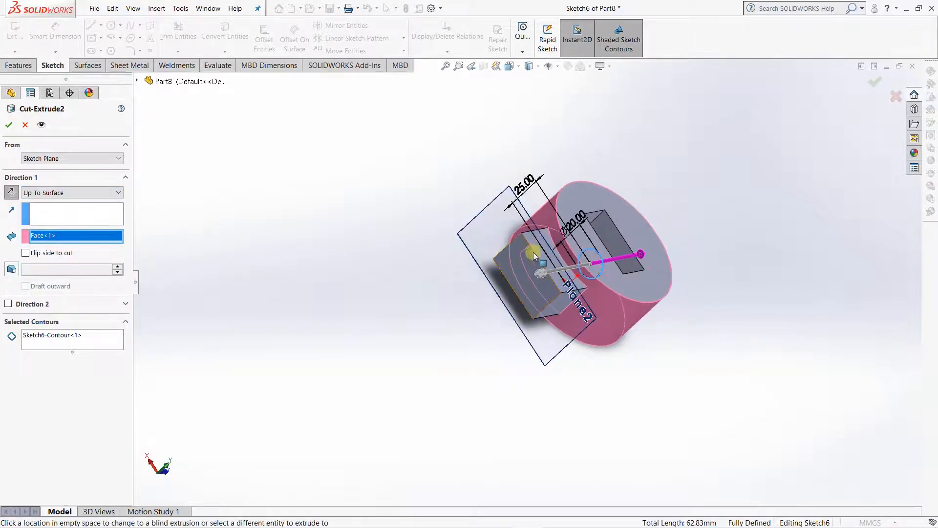
left_click(505, 267)
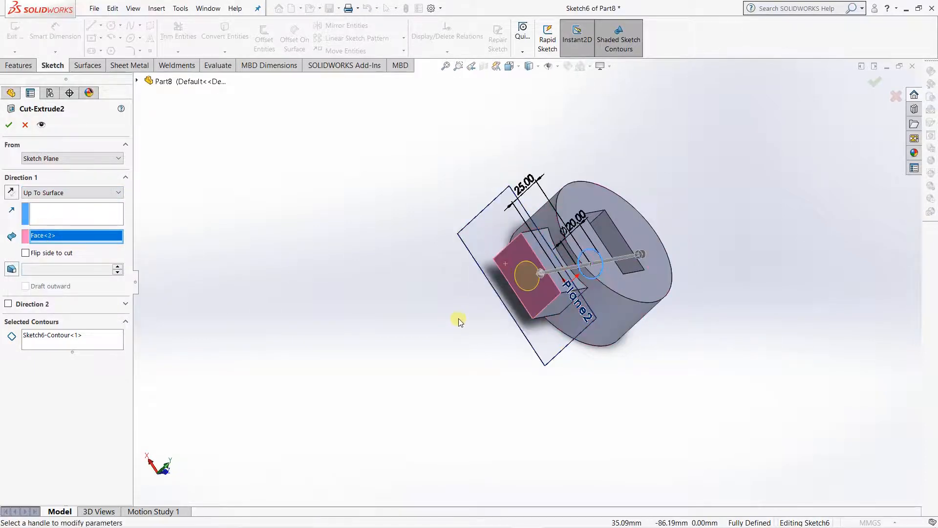
mouse_move(457, 318)
middle_mouse_down()
mouse_move(486, 247)
mouse_move(495, 303)
mouse_move(521, 352)
mouse_move(587, 312)
middle_mouse_up()
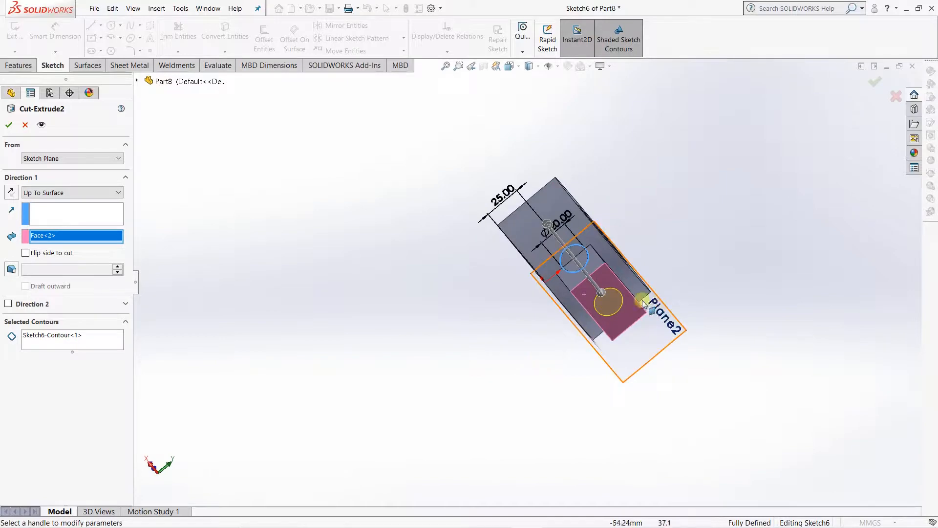
scroll(587, 312, "down", 3)
left_click(15, 124)
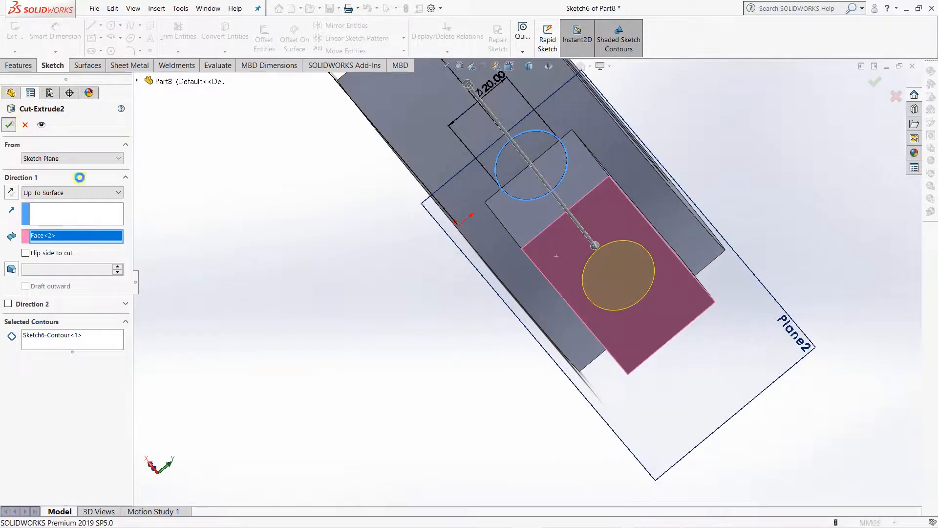
Step: Reopen the circular cut for editing, keep Up To Surface, and clear the boss's end face from the end reference
middle_click_drag(390, 310, 335, 268)
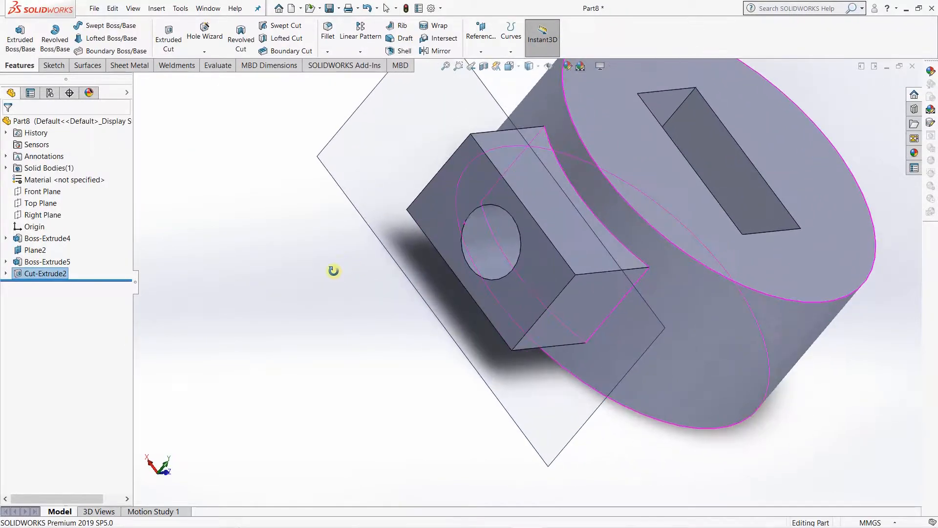
scroll(360, 266, "up", 3)
right_click(34, 275)
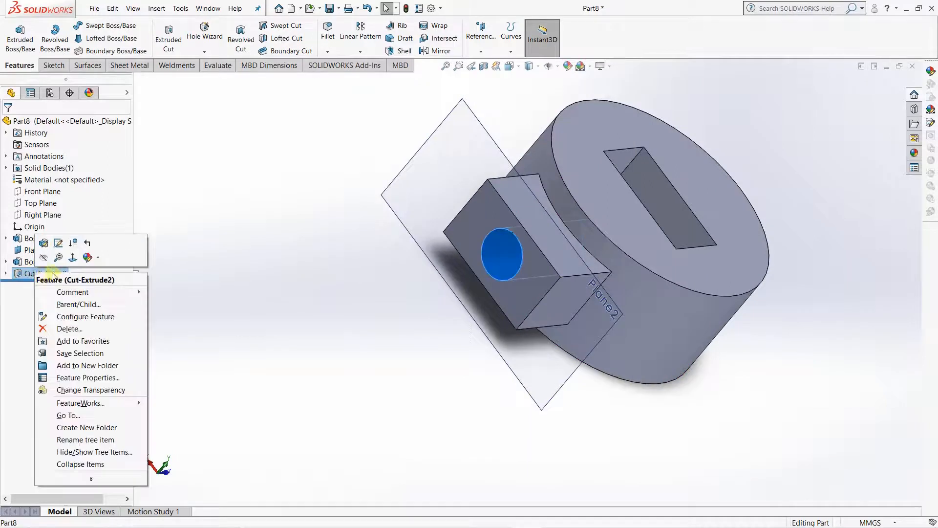
left_click(46, 245)
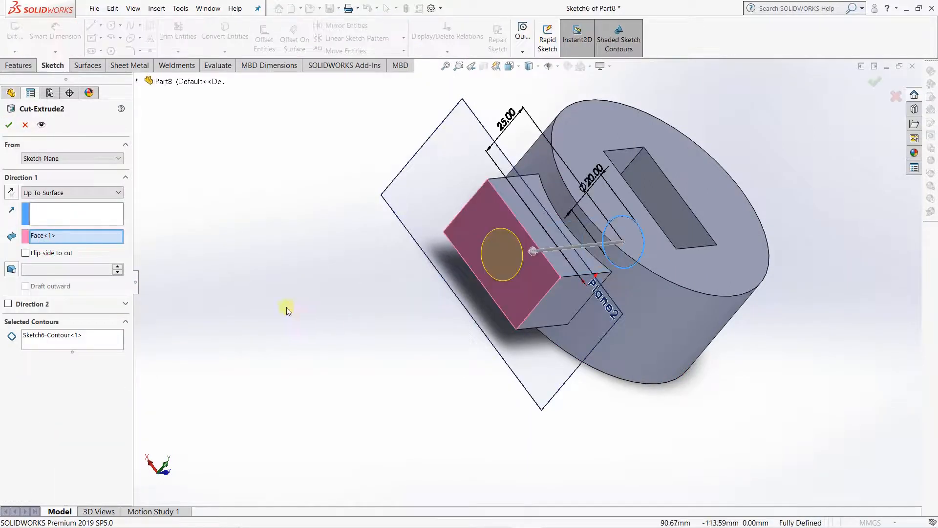
left_click(49, 192)
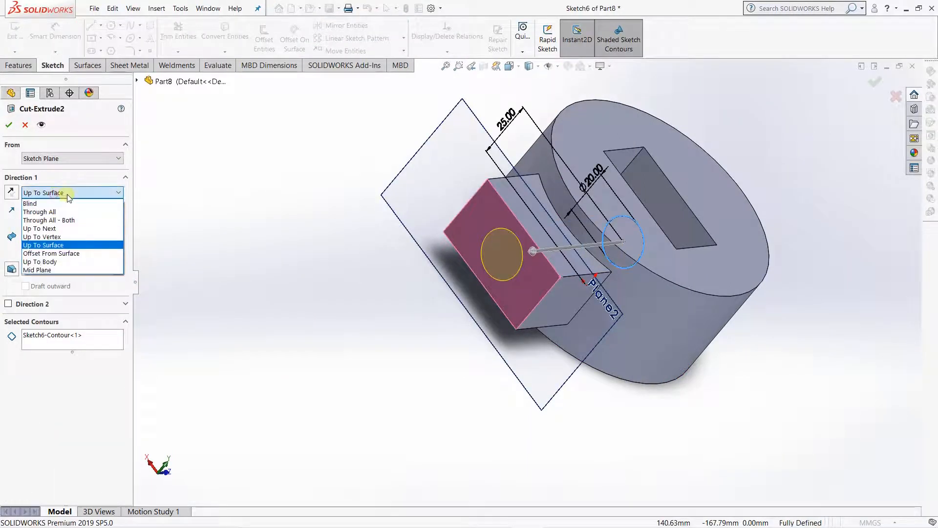
left_click(76, 245)
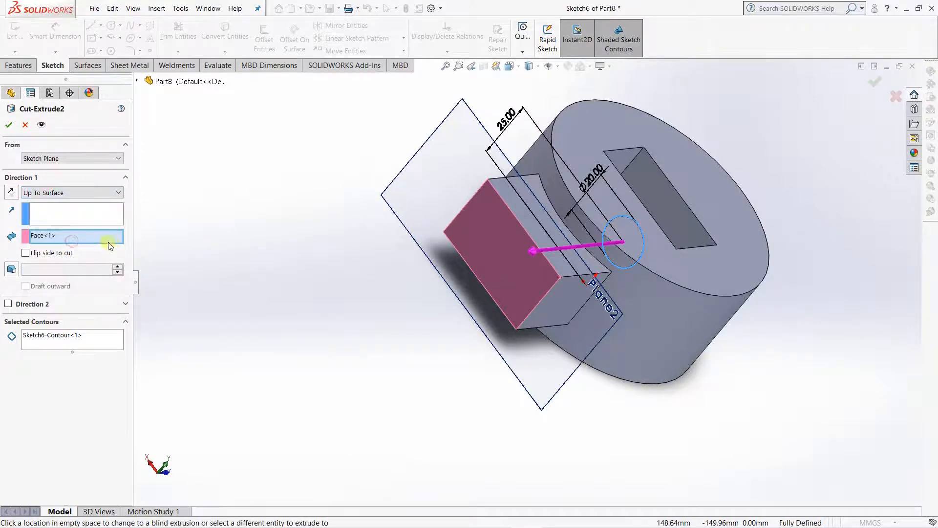
right_click(90, 236)
left_click(122, 243)
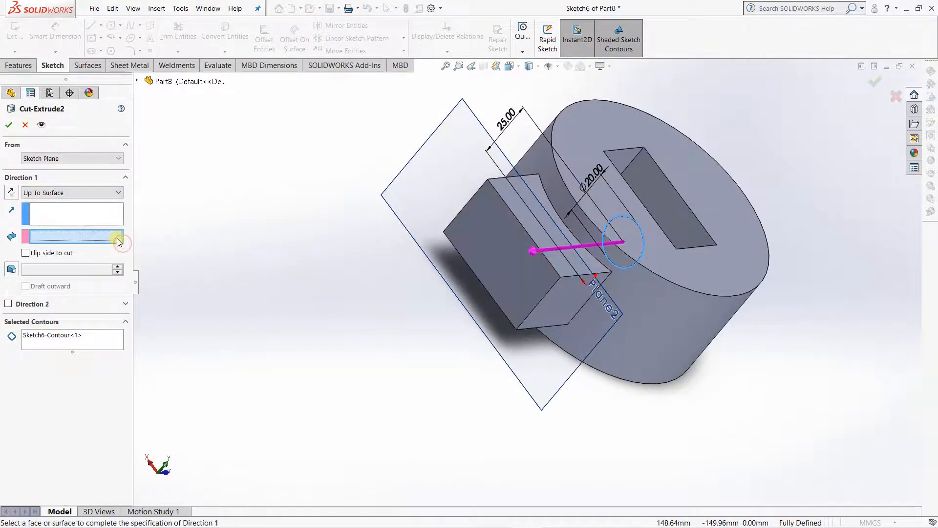
Step: Set the cut's end condition to Offset From Surface, using the cylinder's outer face with a 5 mm offset
left_click(61, 193)
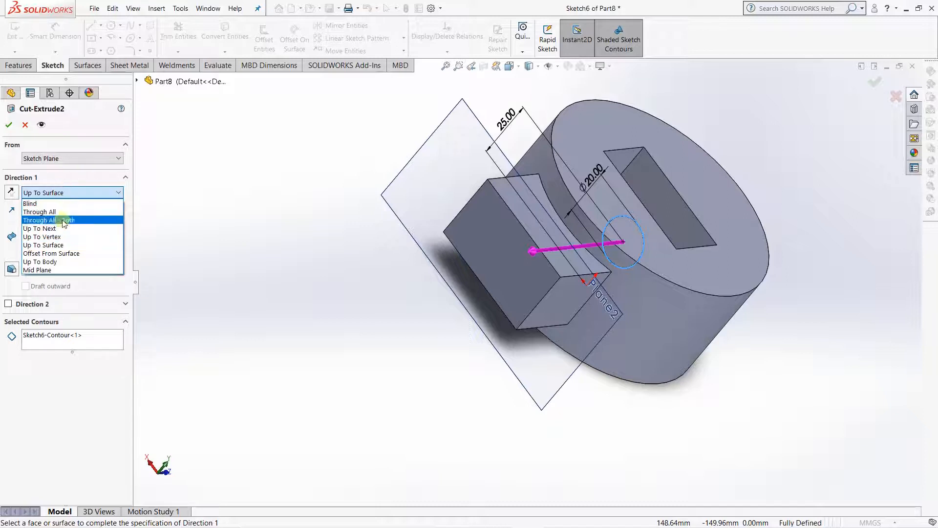
left_click(65, 254)
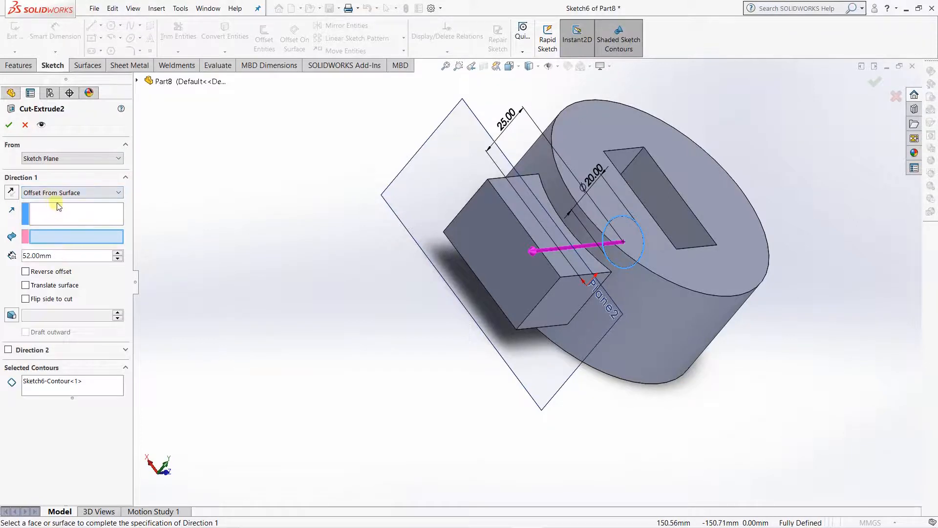
middle_click_drag(409, 364, 446, 423)
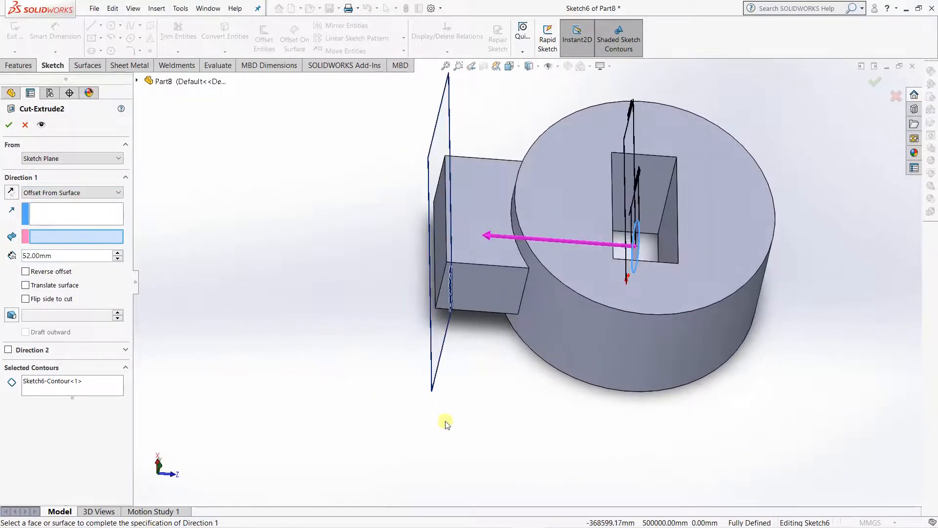
left_click(542, 289)
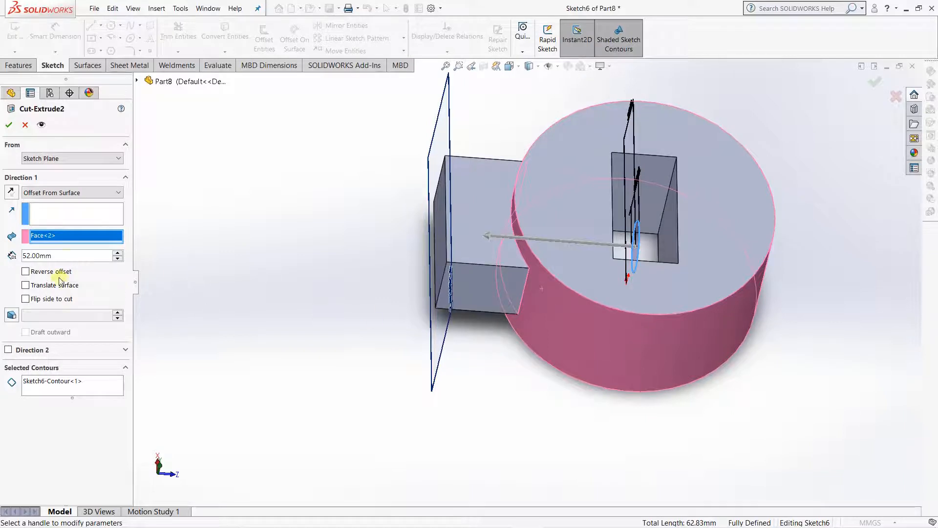
double_click(69, 253)
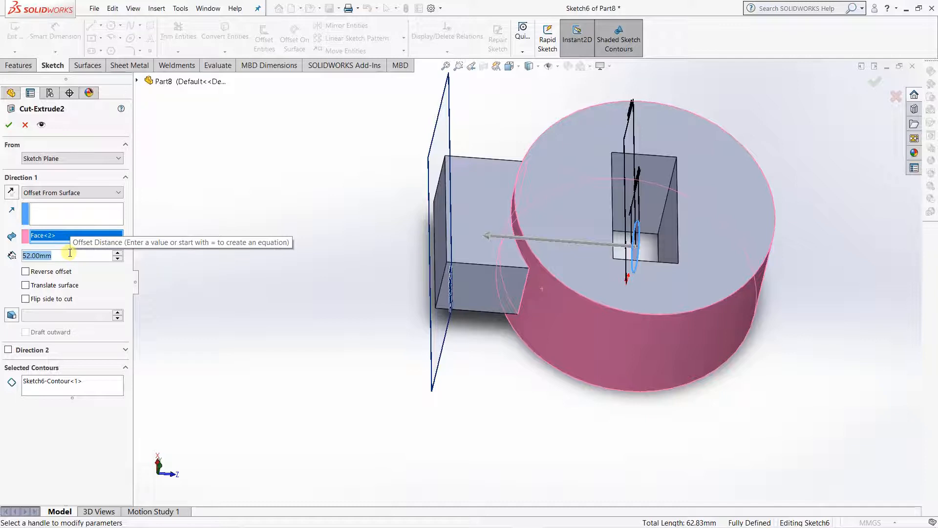
type("5")
key("Return")
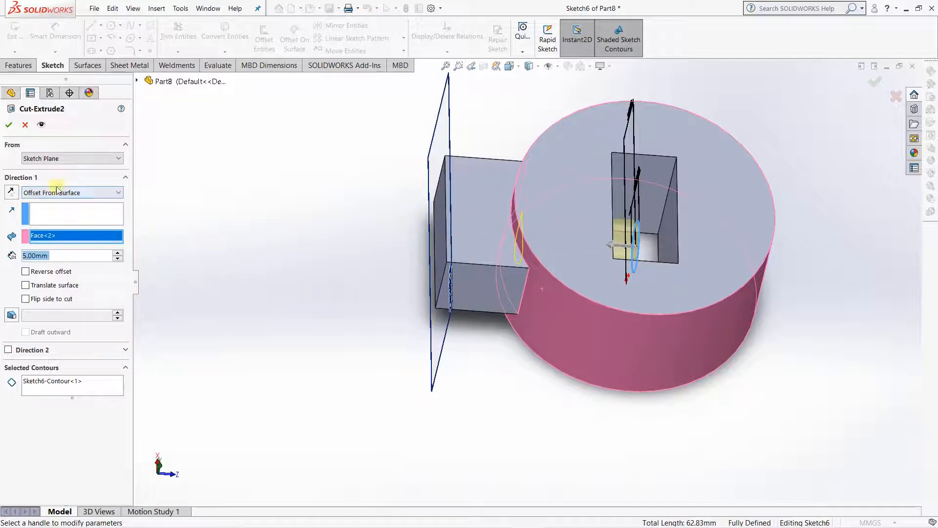
Step: Examine the offset cut's preview near the cylinder's outer face and try Reverse offset before switching it off
scroll(522, 332, "up", 3)
scroll(507, 370, "down", 3)
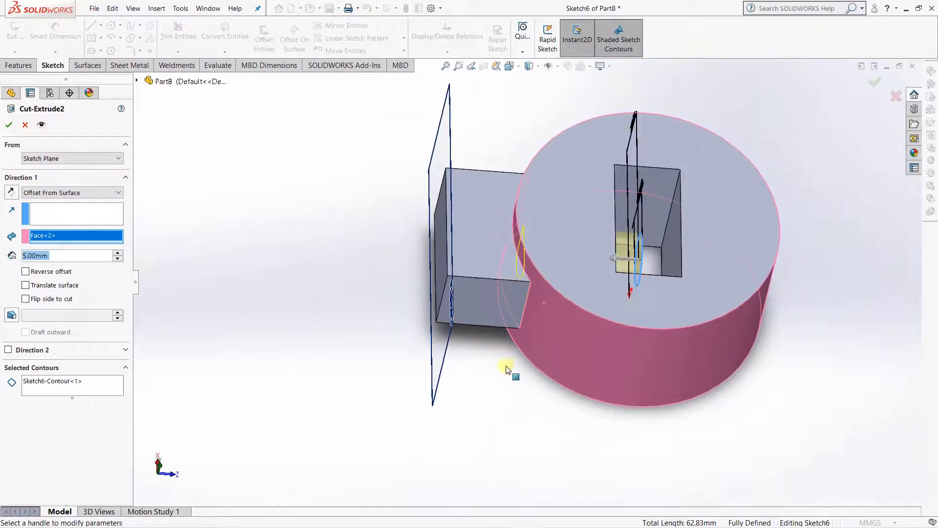
mouse_move(507, 370)
middle_mouse_down()
mouse_move(488, 408)
mouse_move(494, 434)
mouse_move(509, 246)
mouse_move(513, 314)
mouse_move(523, 294)
mouse_move(510, 358)
mouse_move(478, 371)
mouse_move(477, 390)
mouse_move(509, 356)
middle_mouse_up()
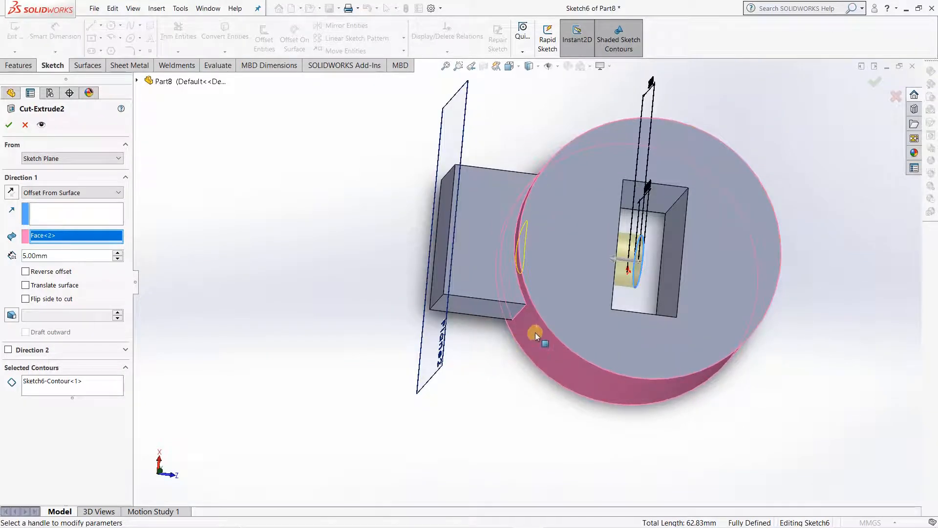
middle_click_drag(507, 289, 488, 309)
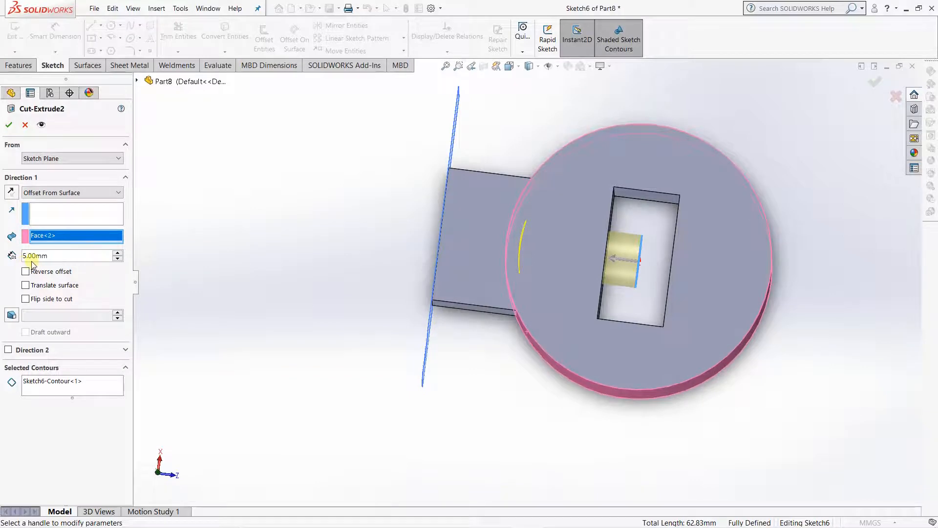
scroll(506, 255, "down", 6)
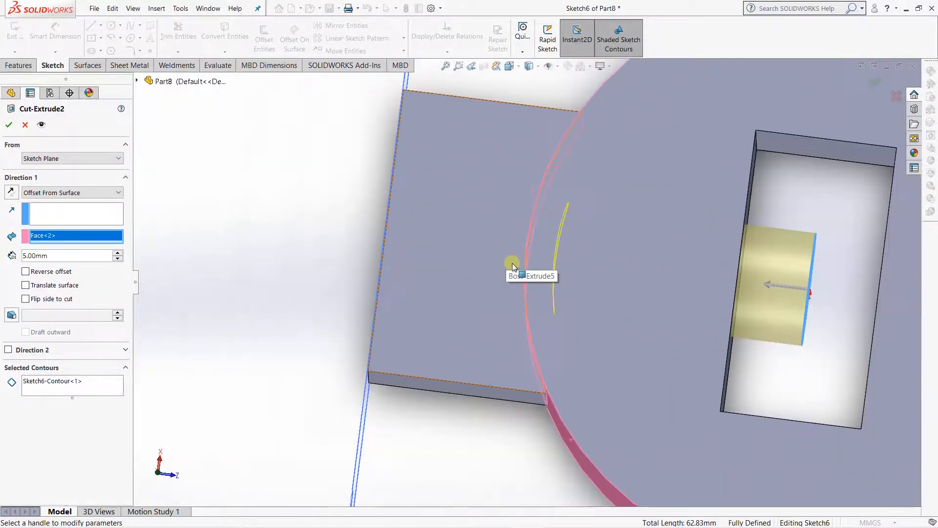
middle_click_drag(513, 267, 517, 272)
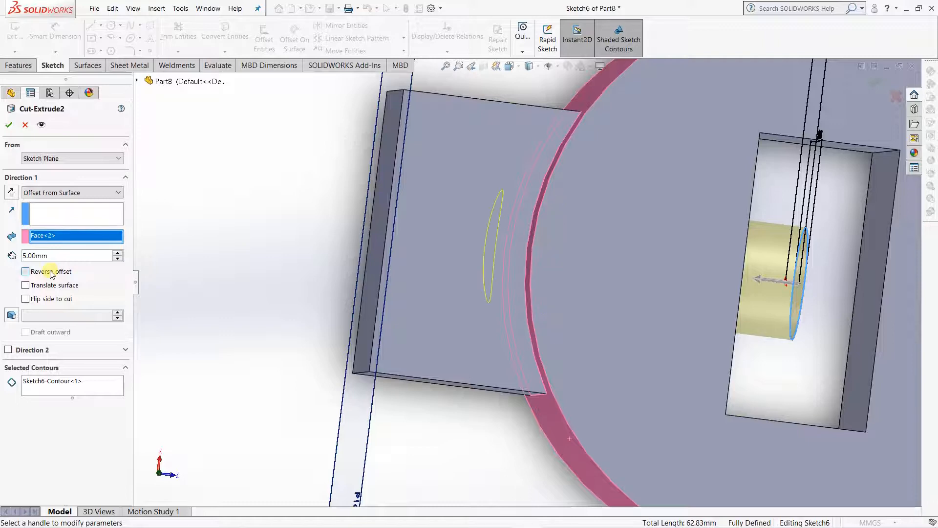
mouse_move(379, 255)
middle_mouse_down()
mouse_move(362, 260)
mouse_move(380, 266)
middle_mouse_up()
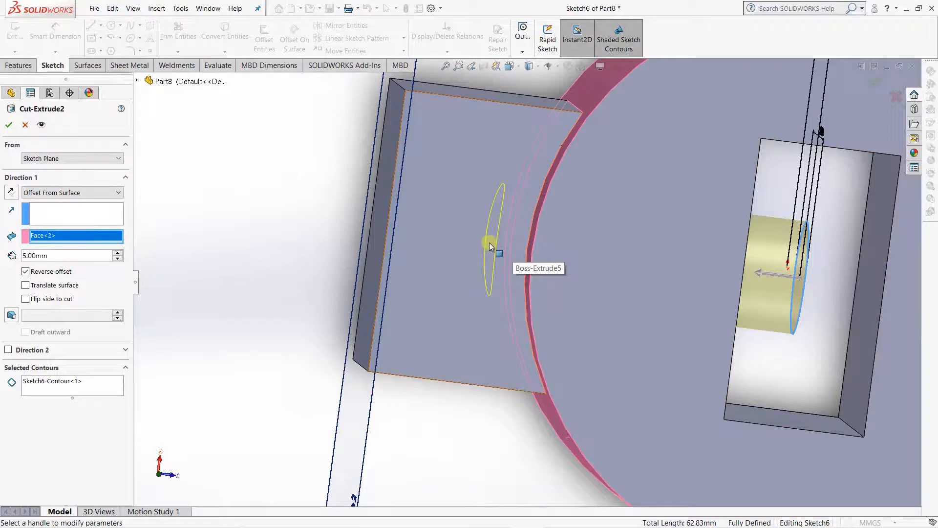
left_click(803, 289)
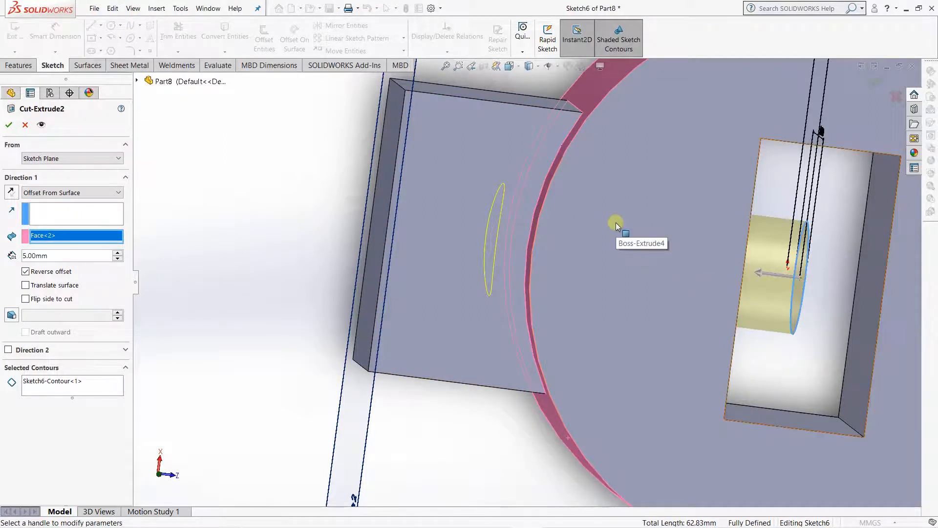
left_click(47, 273)
left_click(47, 274)
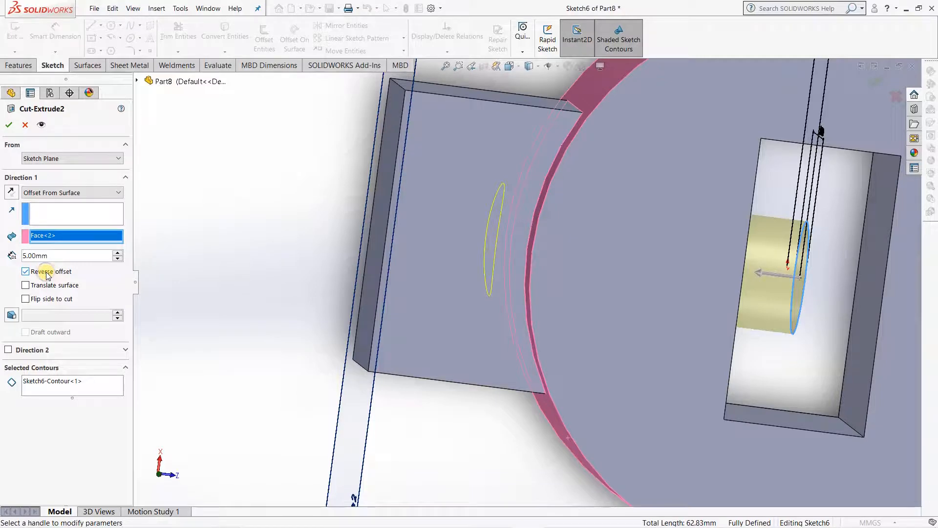
left_click(47, 273)
mouse_move(268, 310)
middle_mouse_down()
mouse_move(258, 309)
mouse_move(270, 298)
mouse_move(262, 299)
middle_mouse_up()
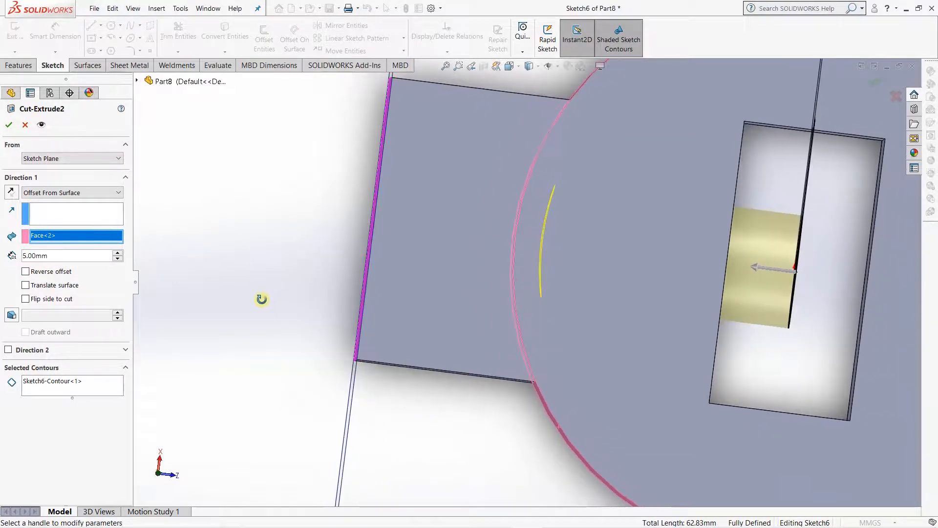
Step: Switch Reverse offset on and off repeatedly to compare both sides of the face, leaving it off
left_click(41, 273)
left_click(41, 273)
left_click(41, 273)
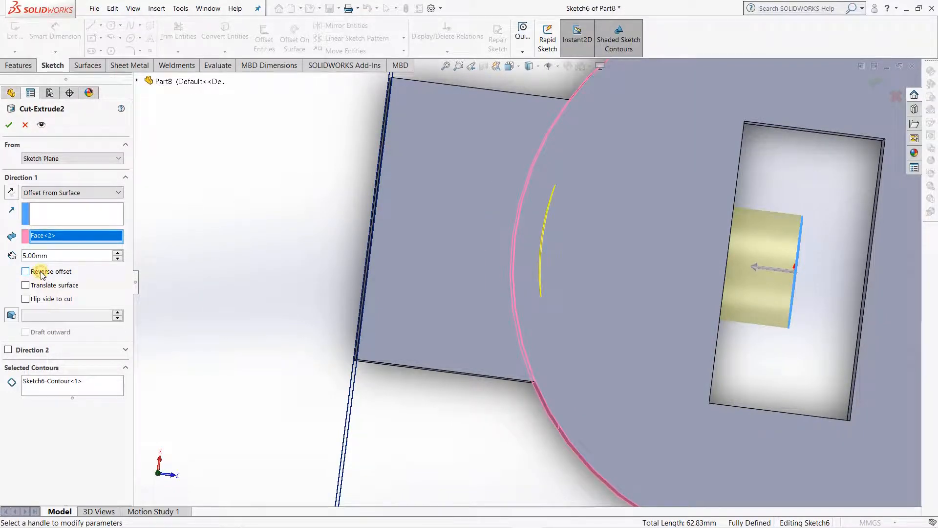
left_click(41, 273)
left_click(41, 272)
left_click(41, 273)
left_click(41, 273)
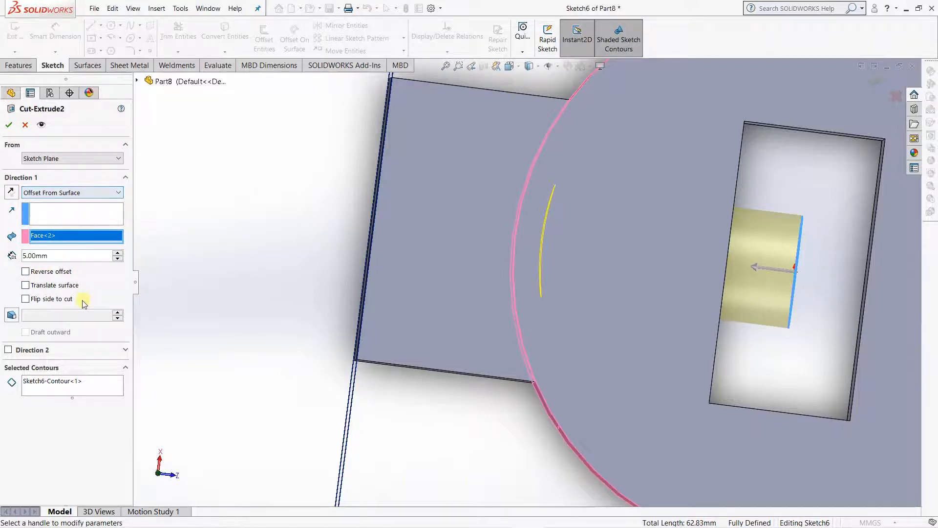
Step: Try the Up To Body end condition with the boss and cylinder body as the end body, and inspect the preview
left_click(76, 195)
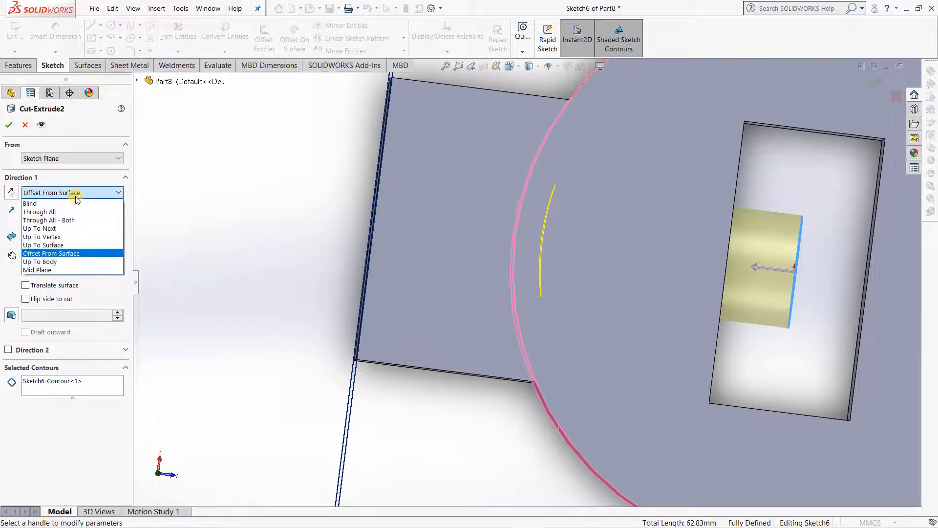
left_click(71, 263)
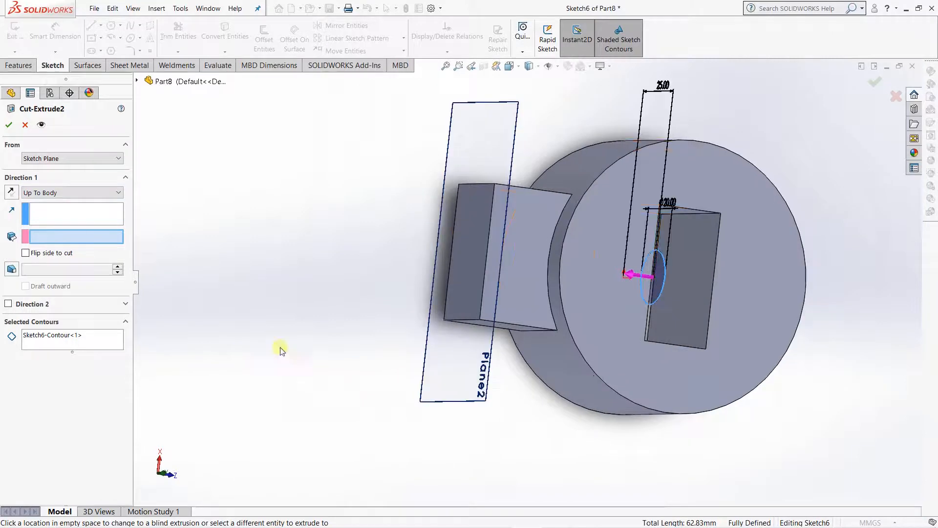
left_click(549, 299)
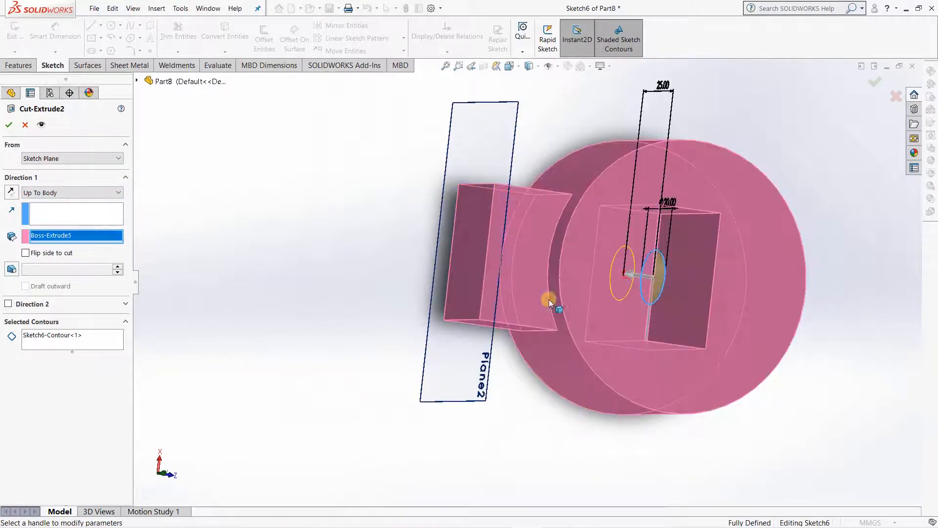
middle_click_drag(549, 300, 602, 329)
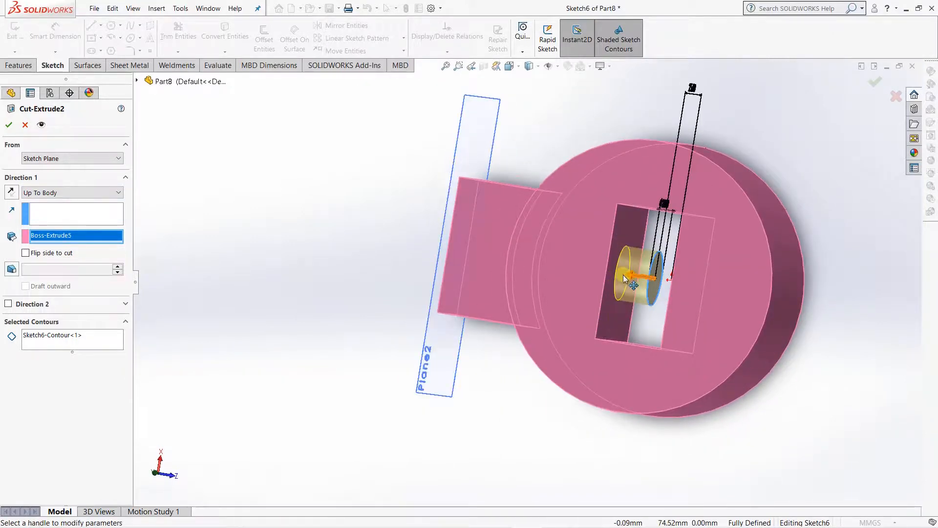
scroll(646, 281, "down", 5)
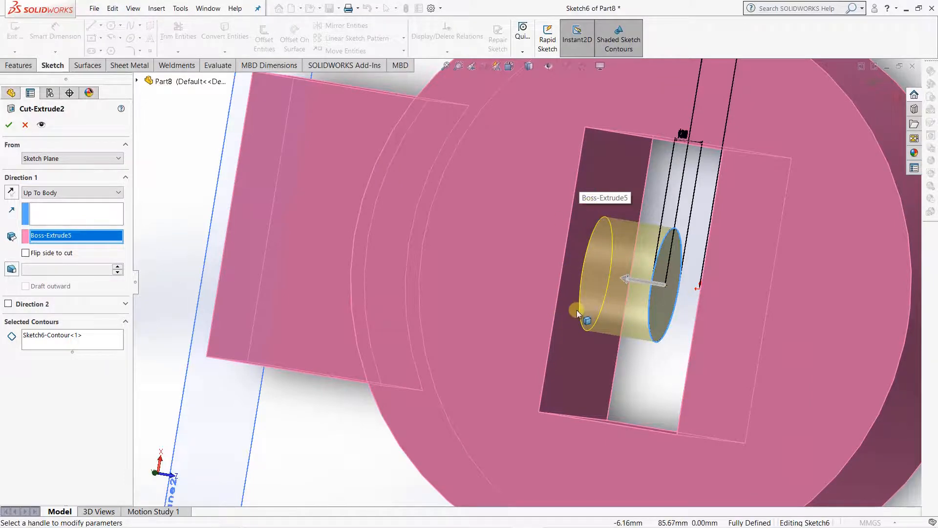
key("f")
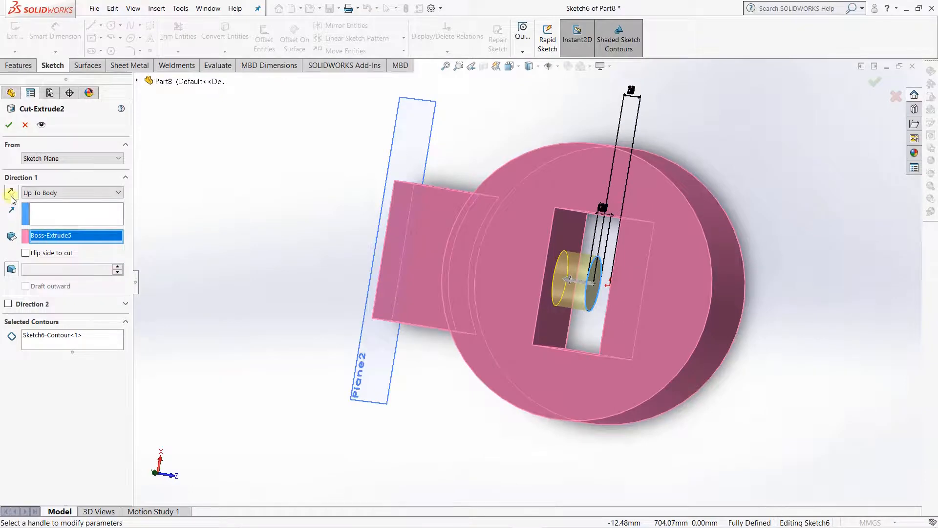
Step: Set the cut's end condition to Mid Plane with a total depth of 20 mm
left_click(54, 192)
left_click(57, 270)
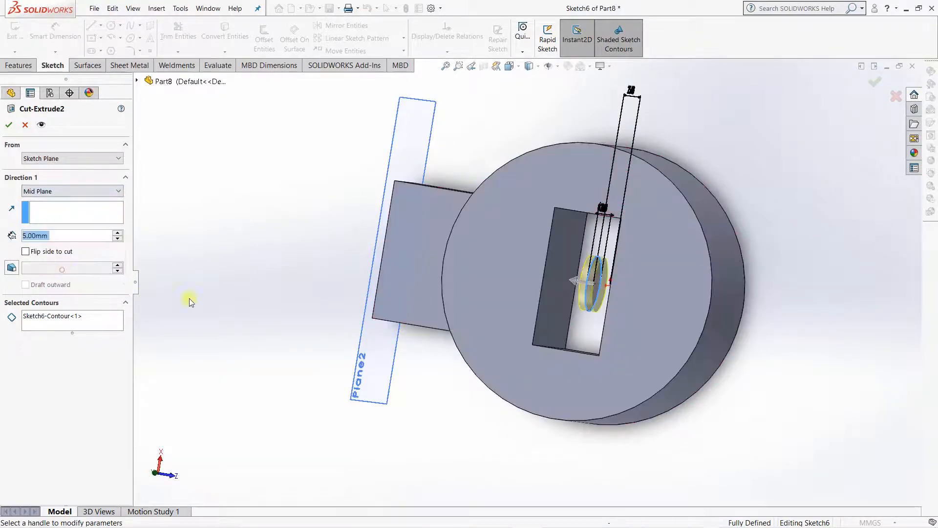
scroll(614, 290, "down", 3)
scroll(586, 277, "up", 4)
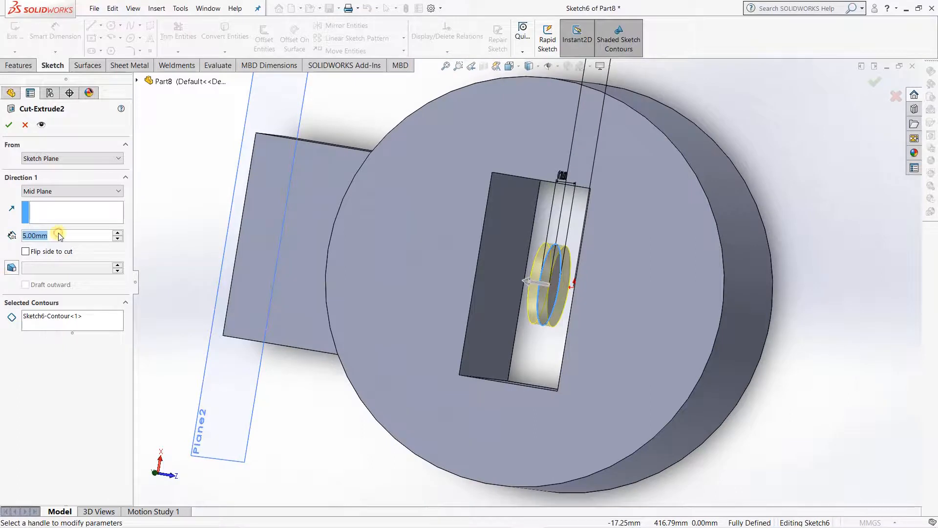
type("20")
key("Return")
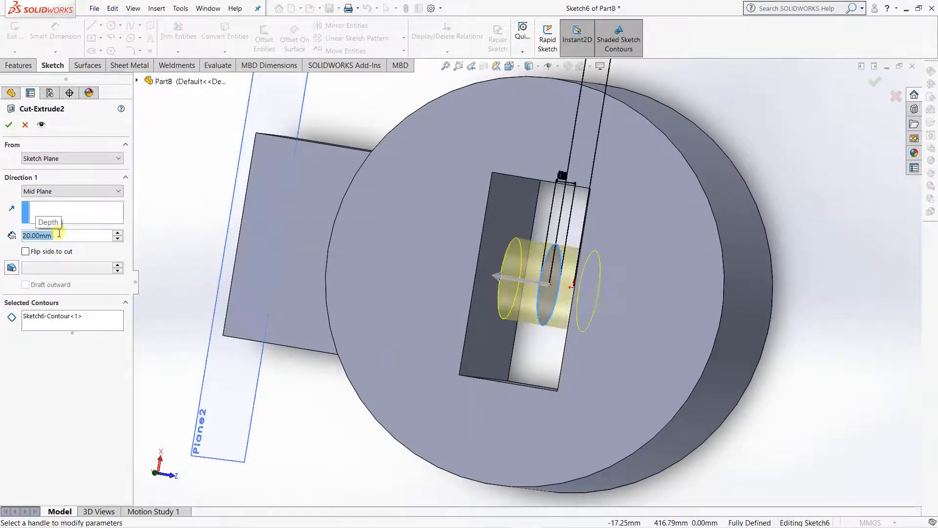
left_click(539, 289)
Step: Try Flip side to cut on the mid-plane cut, then switch it off again
left_click(25, 251)
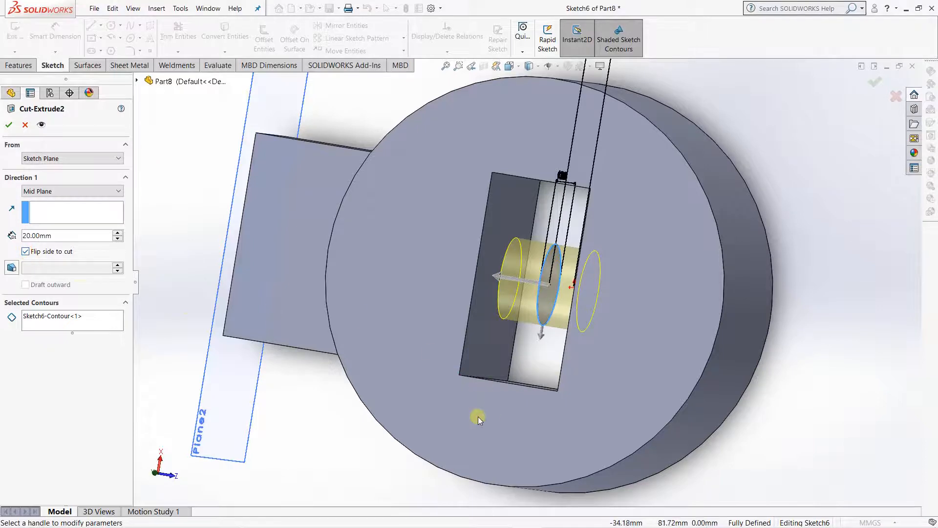
left_click(25, 252)
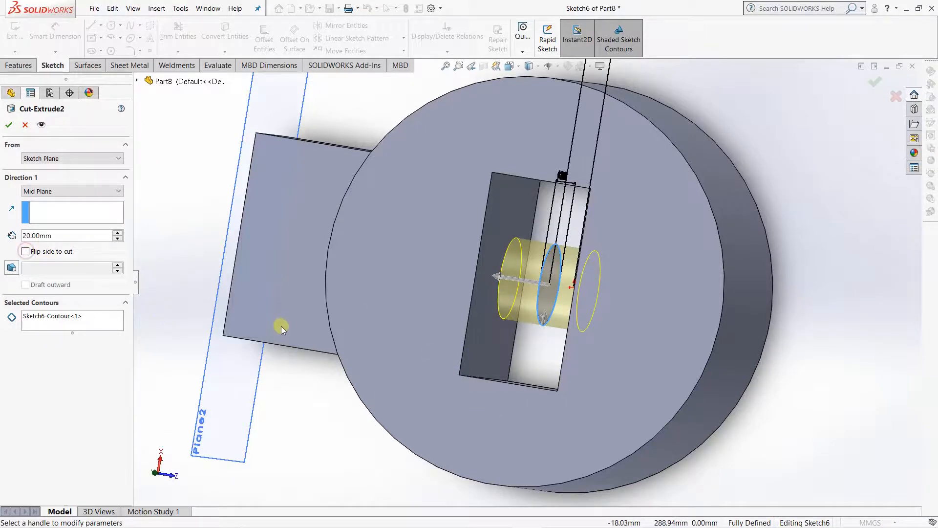
scroll(574, 289, "up", 2)
scroll(609, 271, "down", 4)
scroll(609, 272, "up", 3)
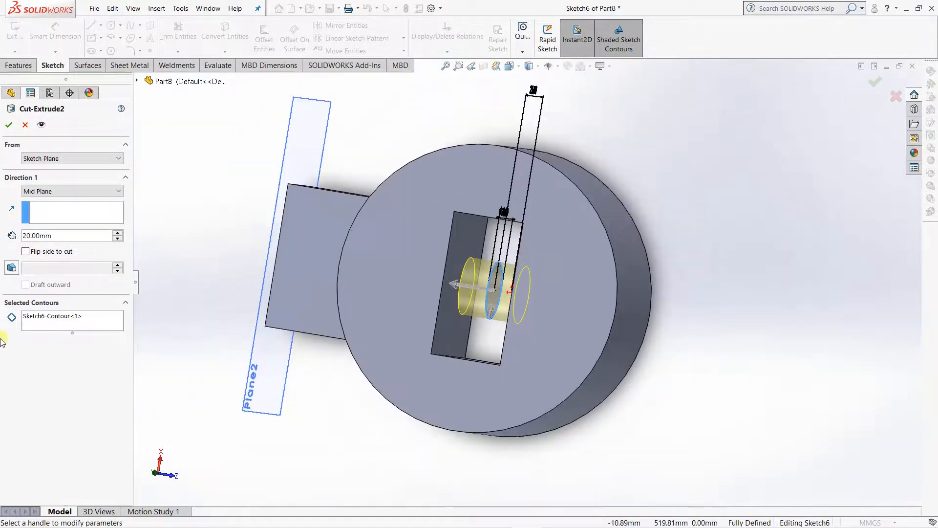
Step: Turn on draft for the cut's first direction and set its end condition to Through All - Both
left_click(57, 193)
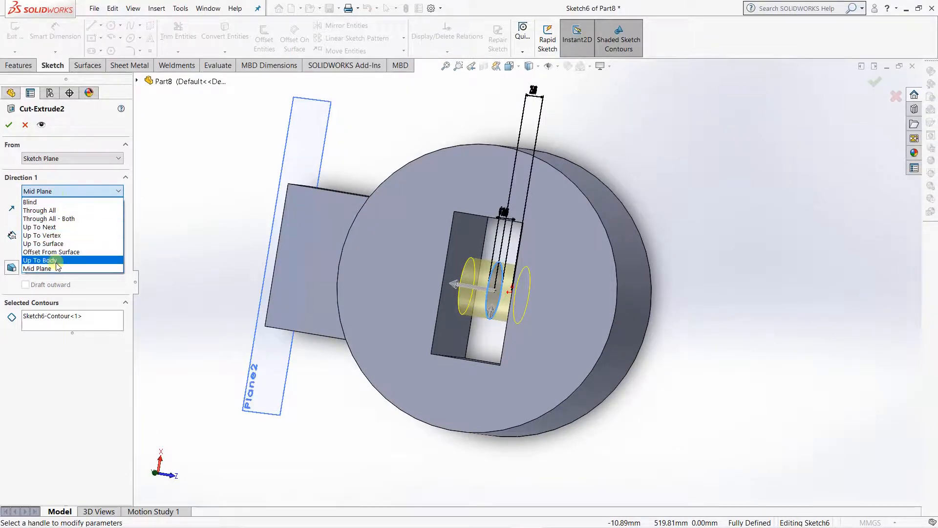
left_click(73, 192)
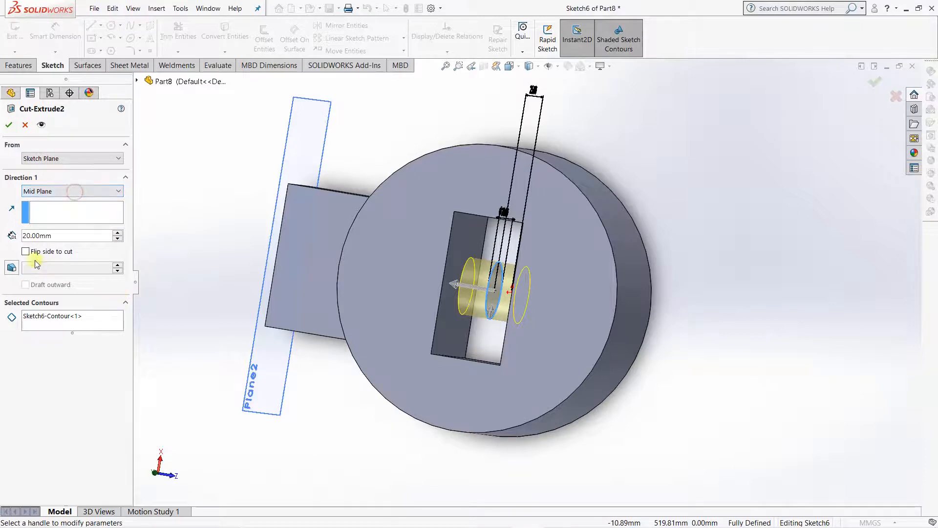
left_click(11, 268)
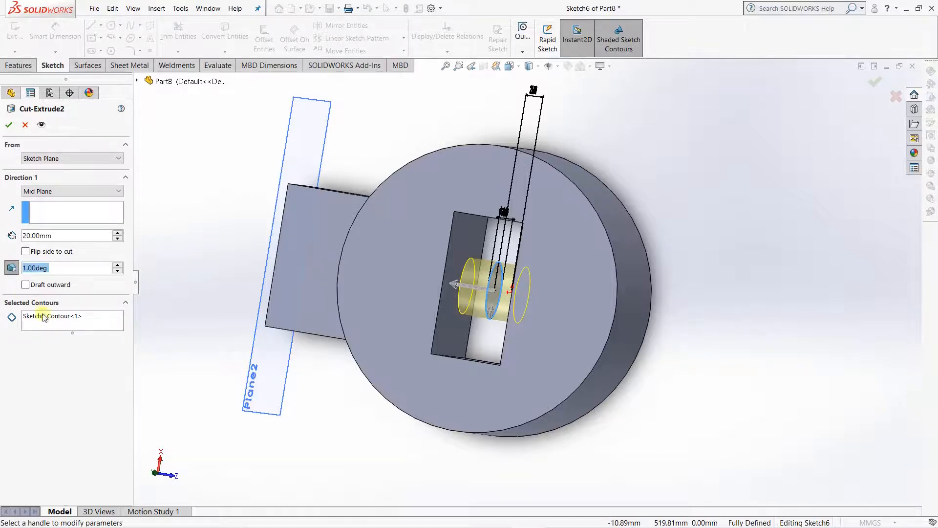
left_click(57, 190)
left_click(54, 203)
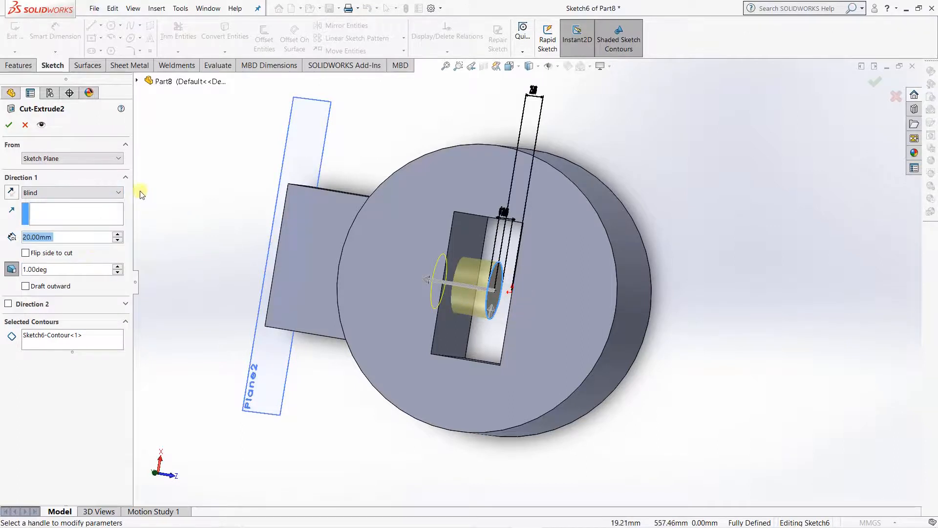
left_click(78, 193)
left_click(49, 220)
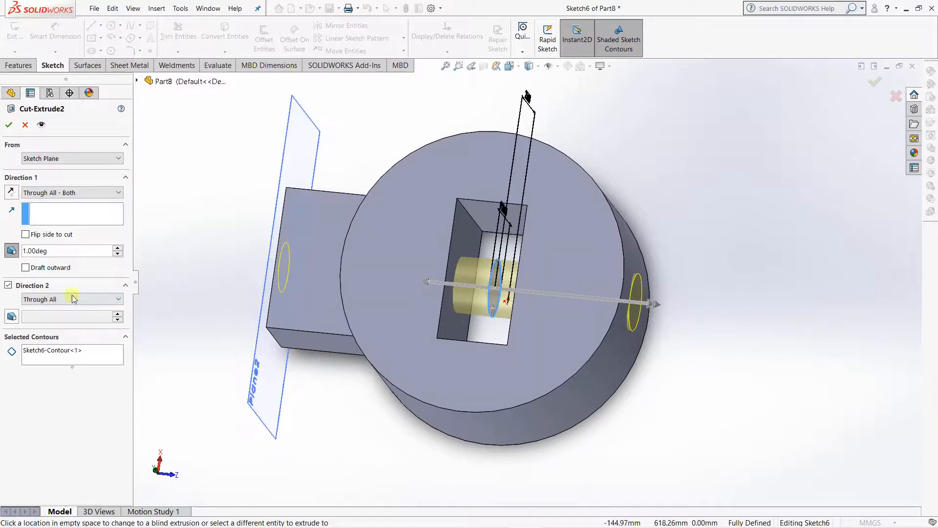
Step: Increase the Direction 1 draft angle of the cut to 11 degrees
left_click(117, 248)
left_click(118, 248)
left_click(117, 247)
left_click(118, 248)
left_click(118, 248)
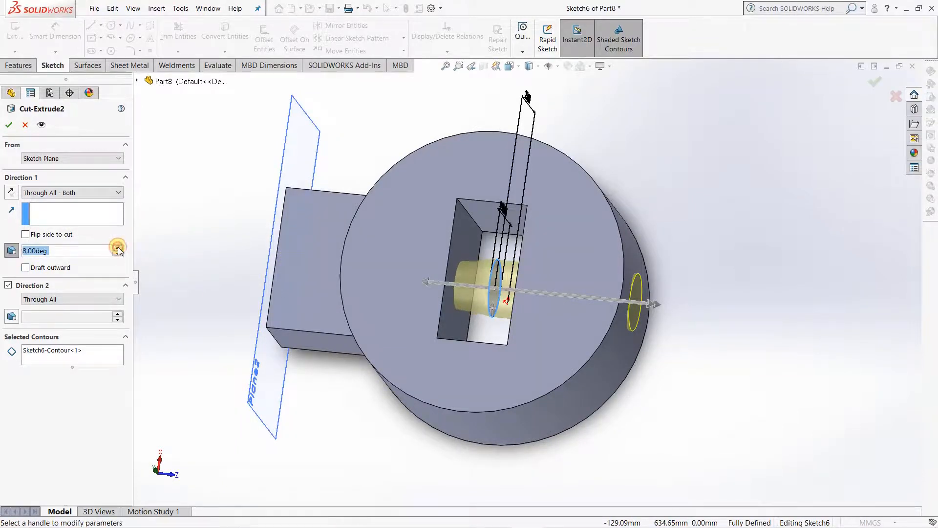
left_click(118, 248)
left_click(118, 248)
left_click(118, 248)
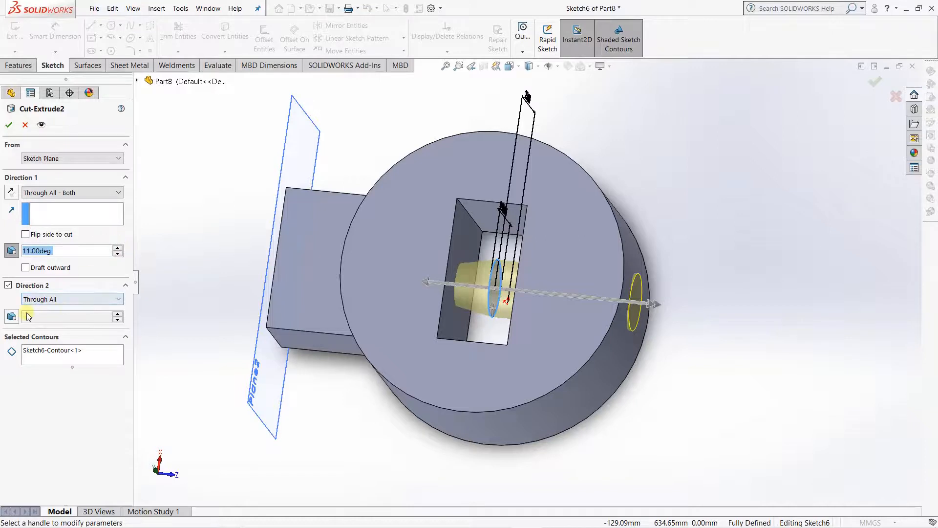
Step: Turn on draft for Direction 2, raise its angle to 7 degrees, and inspect the tapered preview on both sides
left_click(12, 317)
left_click(117, 314)
left_click(118, 314)
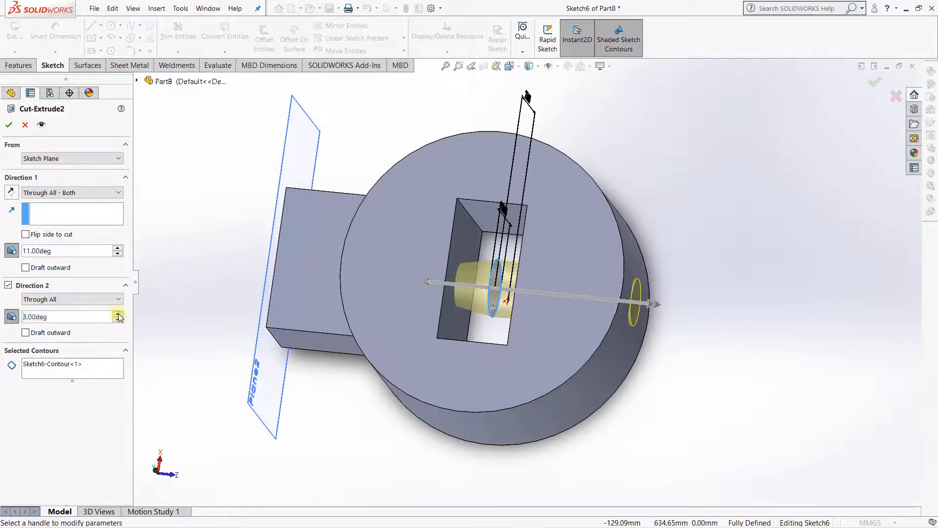
left_click(118, 314)
left_click(117, 313)
left_click(117, 314)
left_click(118, 314)
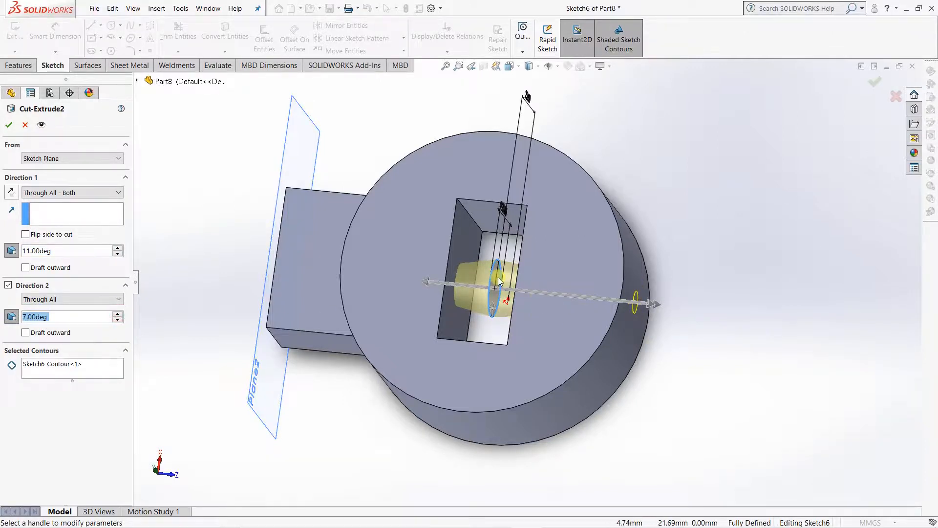
scroll(496, 311, "down", 3)
scroll(497, 312, "up", 5)
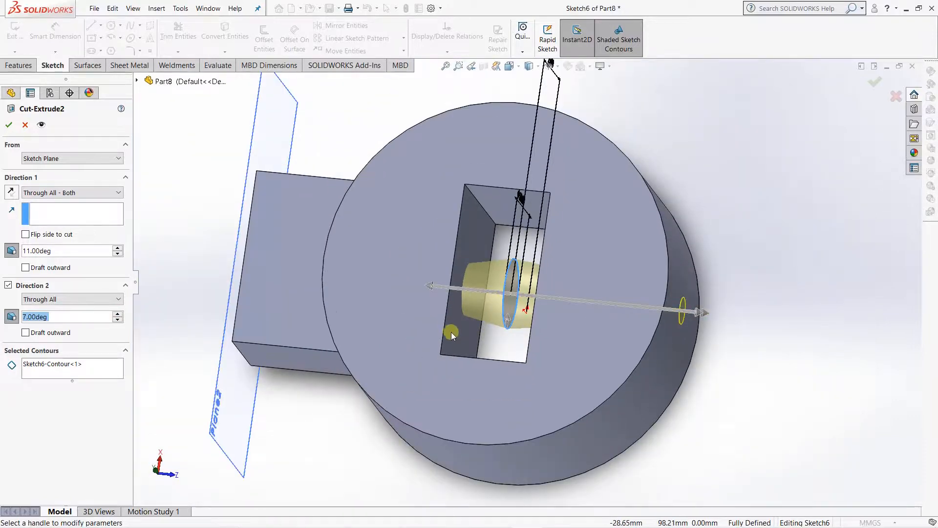
mouse_move(448, 332)
middle_mouse_down()
mouse_move(485, 335)
mouse_move(496, 320)
mouse_move(538, 315)
mouse_move(440, 323)
middle_mouse_up()
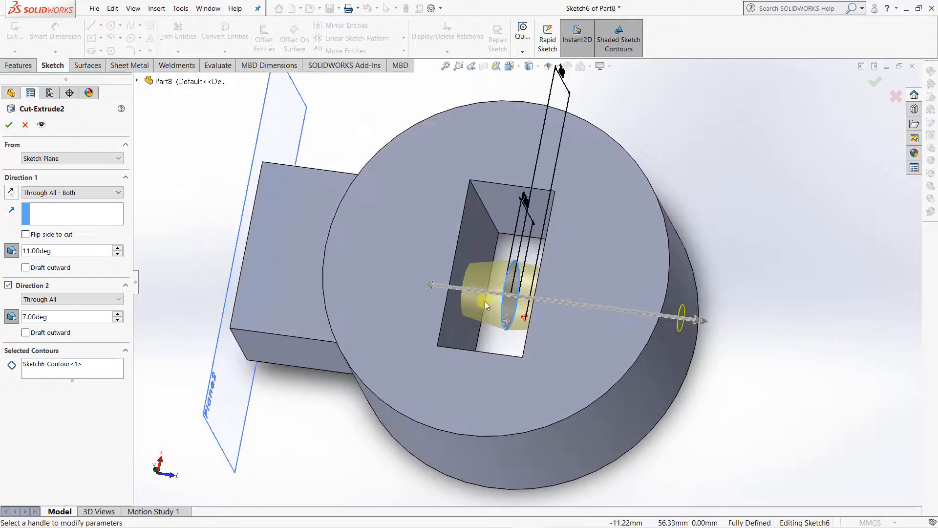
Step: Reduce the Direction 2 draft angle to 3 degrees
left_click(117, 321)
left_click(117, 321)
left_click(117, 321)
left_click(117, 321)
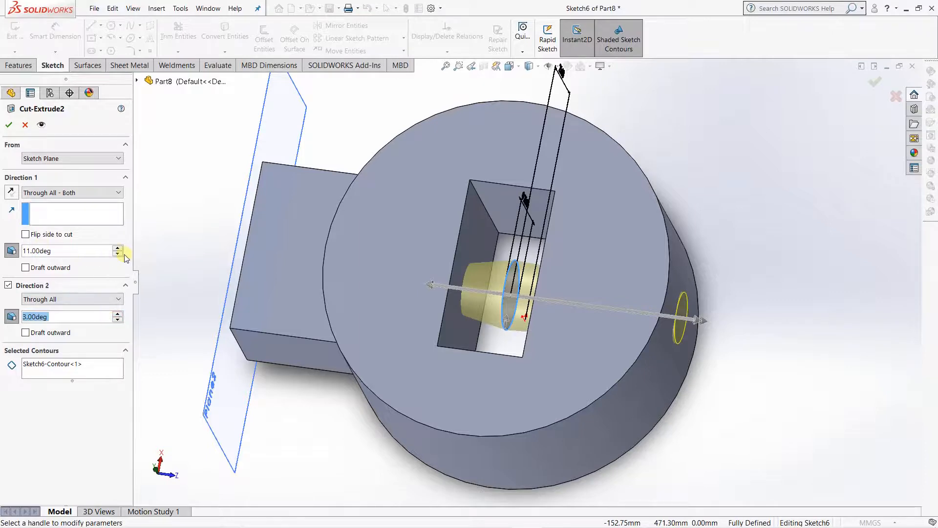
Step: Reduce the Direction 1 draft angle to 6 degrees and accept the cut
left_click(118, 254)
left_click(118, 254)
left_click(118, 254)
left_click(118, 254)
left_click(118, 254)
middle_click_drag(157, 283, 207, 296)
left_click(9, 125)
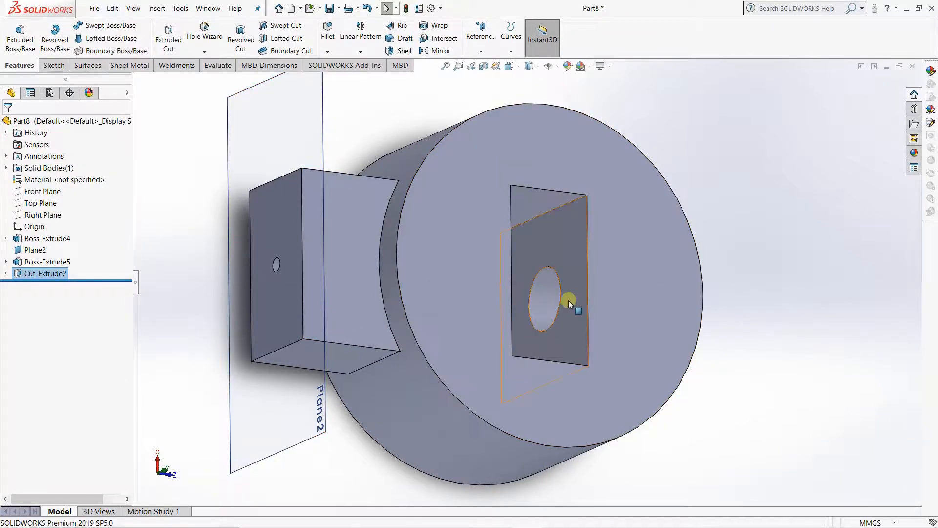
Step: Examine the tapered holes through the cylinder wall and the side boss from several directions
middle_click_drag(568, 300, 499, 289)
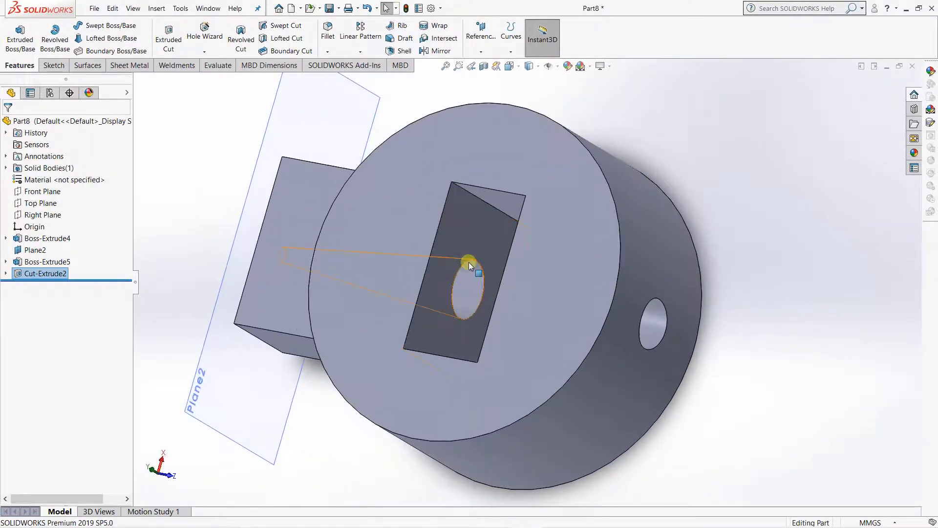
left_click_drag(460, 269, 465, 319)
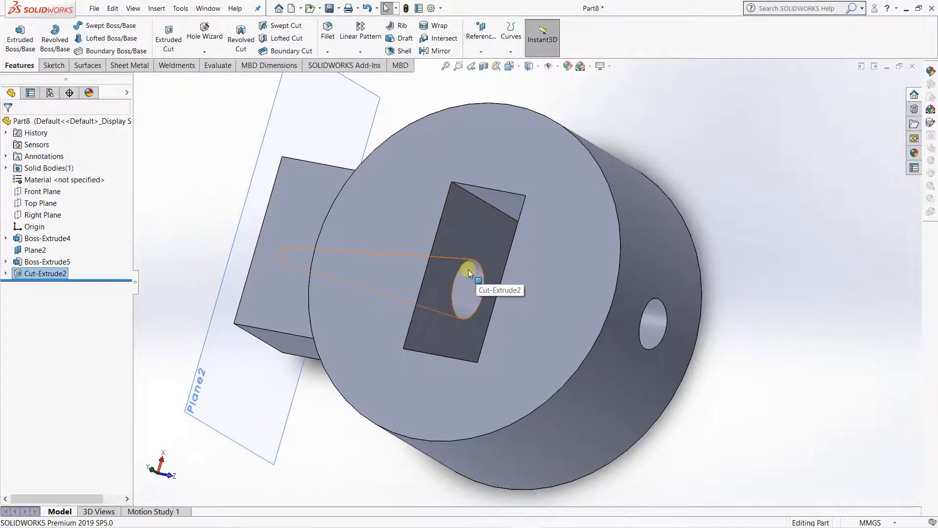
middle_click_drag(465, 332, 593, 356)
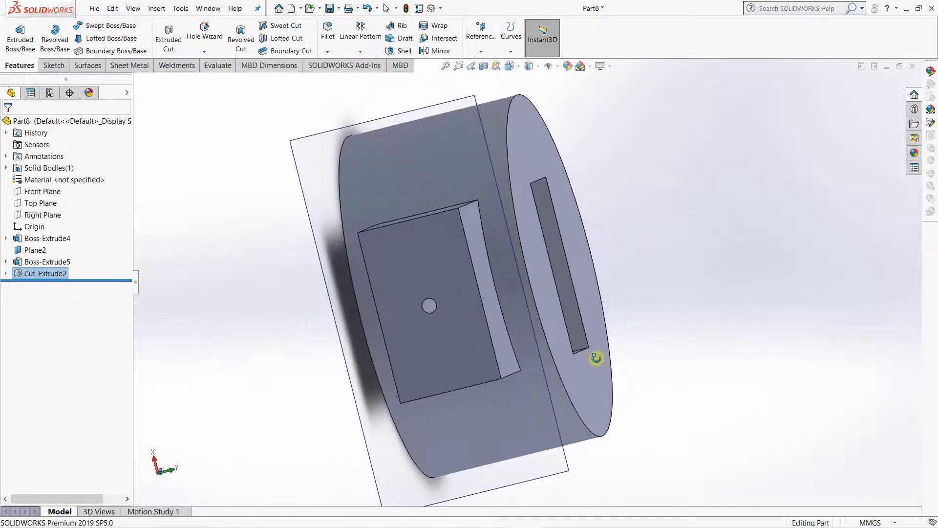
middle_click_drag(391, 314, 438, 316)
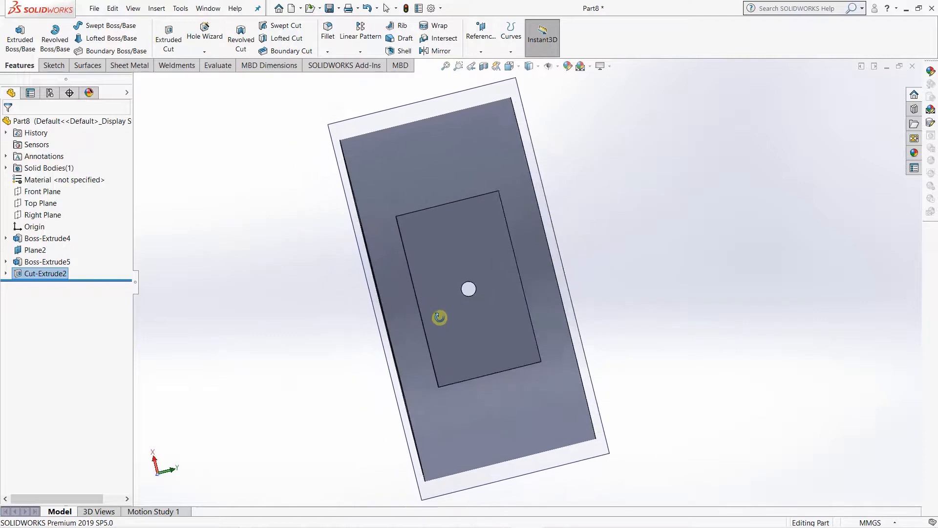
scroll(469, 291, "down", 5)
scroll(495, 291, "up", 5)
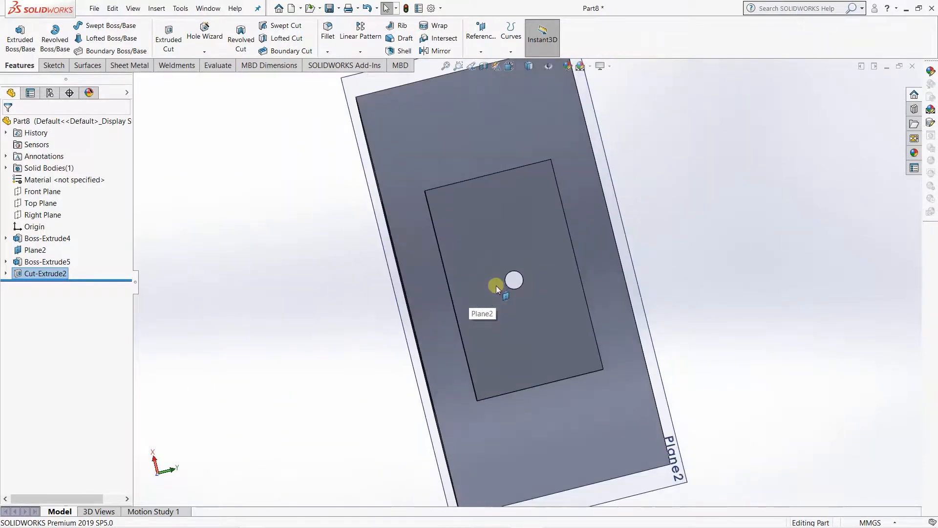
middle_click_drag(532, 306, 497, 227)
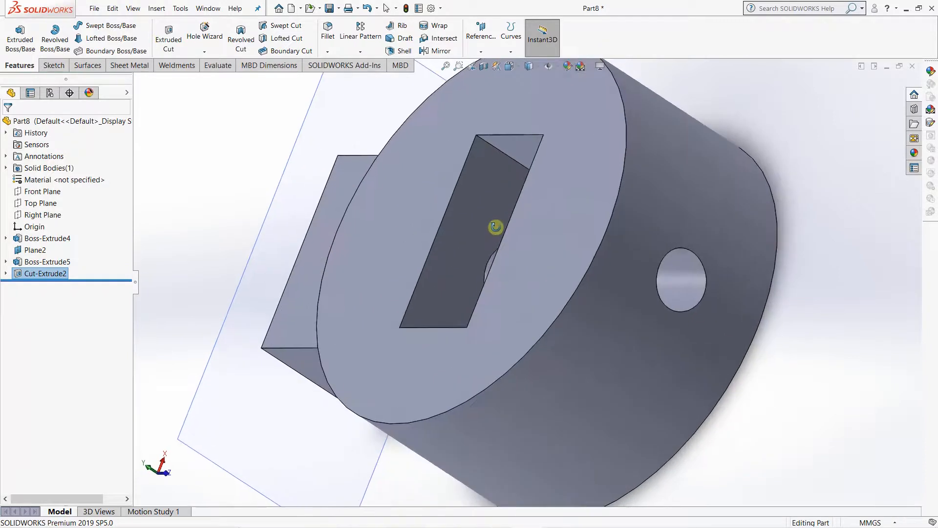
Step: Reopen the circular cut for editing, clear its selected contour, and cancel the edit
right_click(46, 273)
left_click(52, 245)
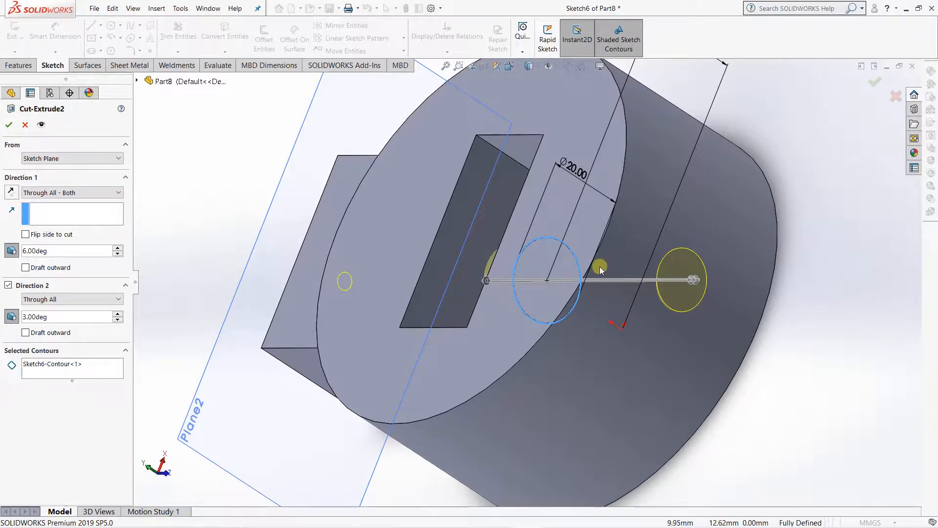
right_click(79, 373)
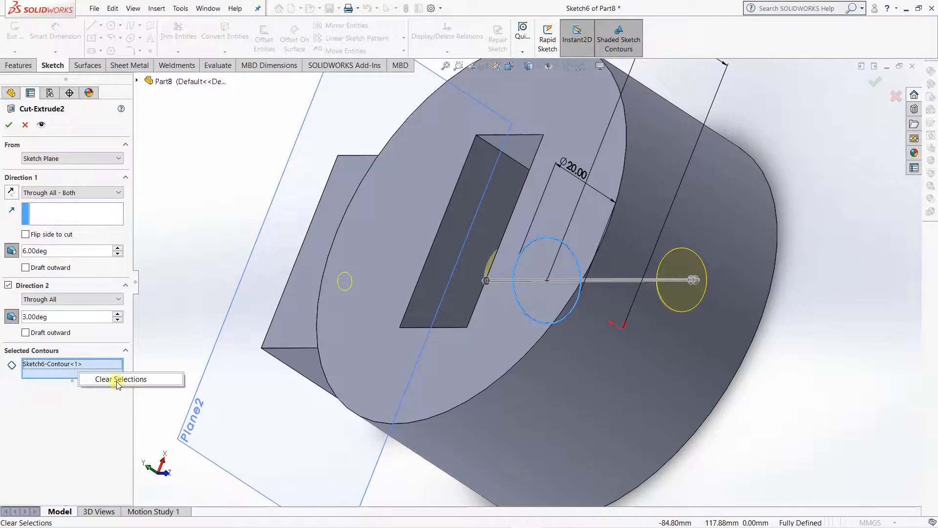
left_click(118, 381)
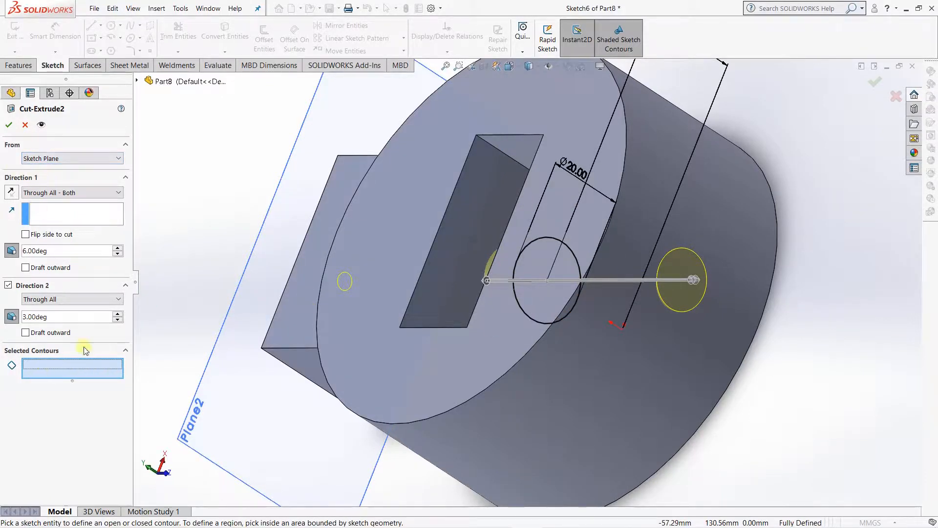
left_click(25, 126)
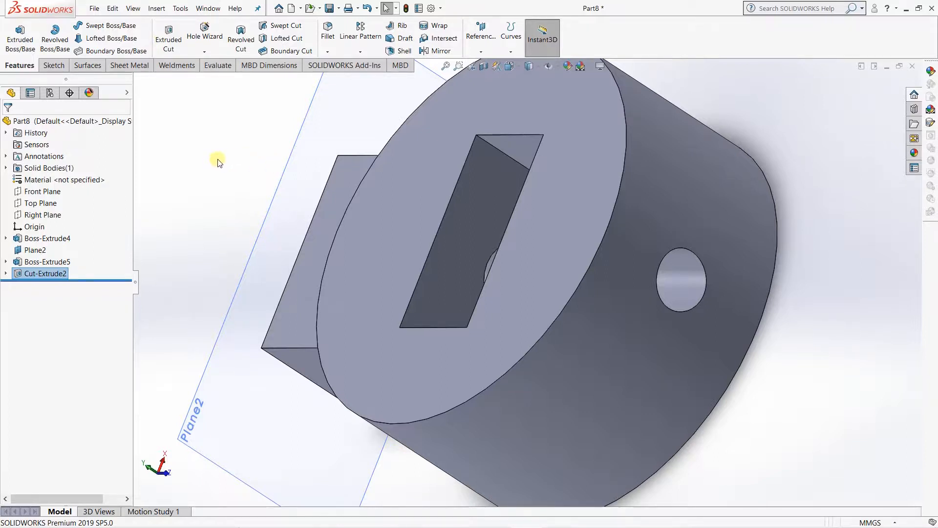
Step: Start an Extruded Boss/Base using Sketch6, the circle sketch belonging to the cut
left_click(19, 38)
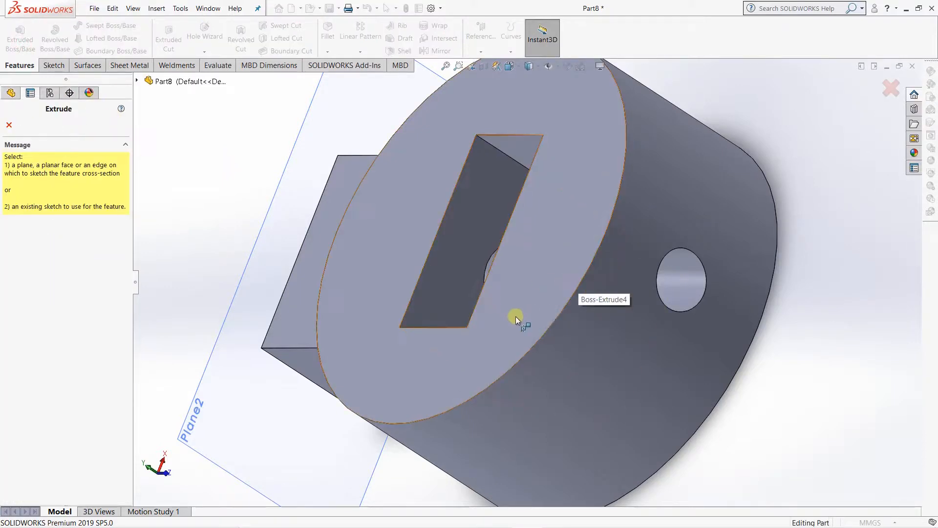
middle_click_drag(515, 316, 567, 308)
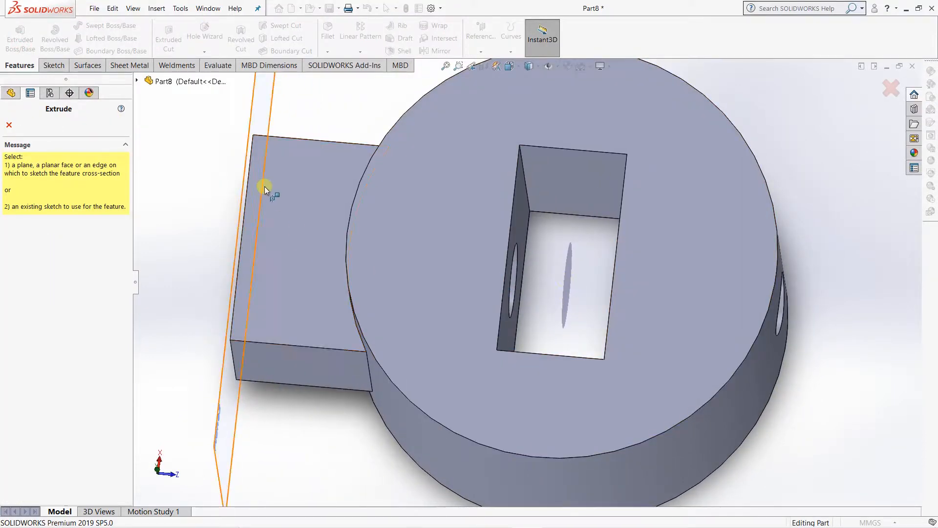
middle_click_drag(288, 182, 256, 164)
left_click(138, 82)
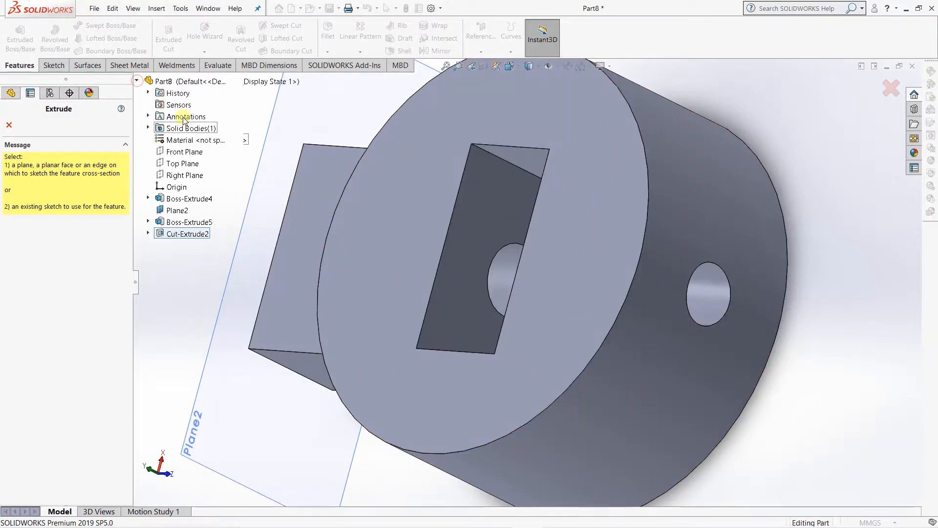
left_click(148, 233)
left_click(185, 246)
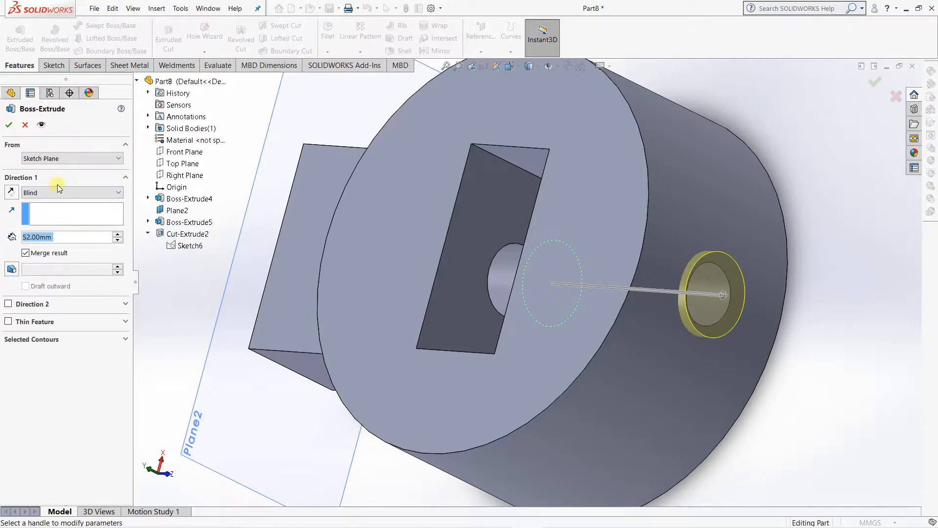
Step: Try Offset as the boss extrusion's start condition, and switch the start condition to Vertex
left_click(75, 158)
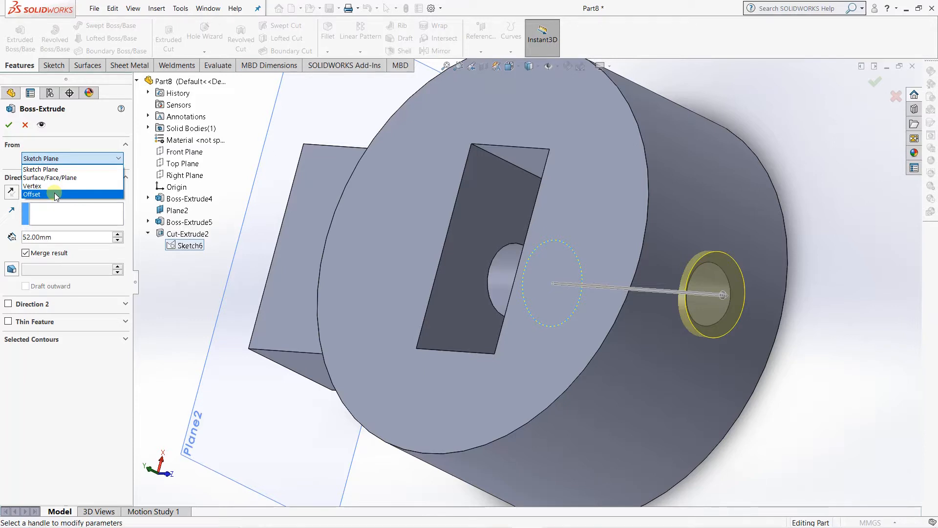
left_click(55, 194)
left_click(58, 161)
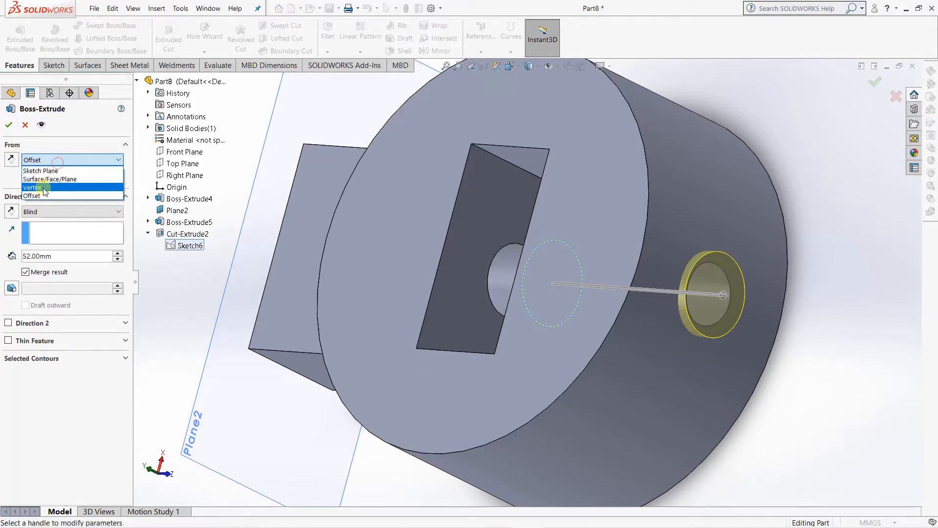
left_click(40, 188)
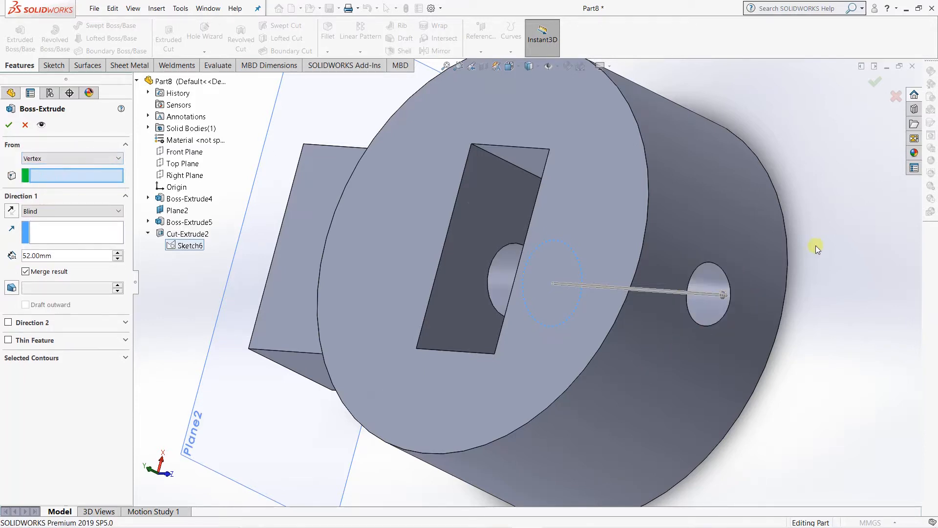